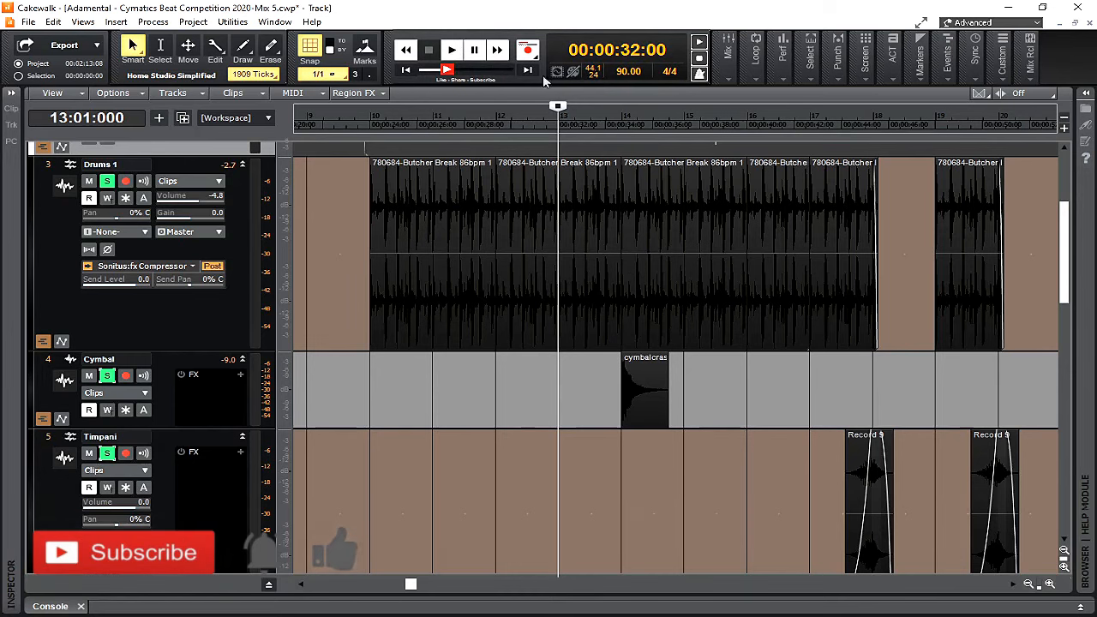
Step: Show the Browser, view its PlugIns and Notes pages, and return to the Media page
click(450, 50)
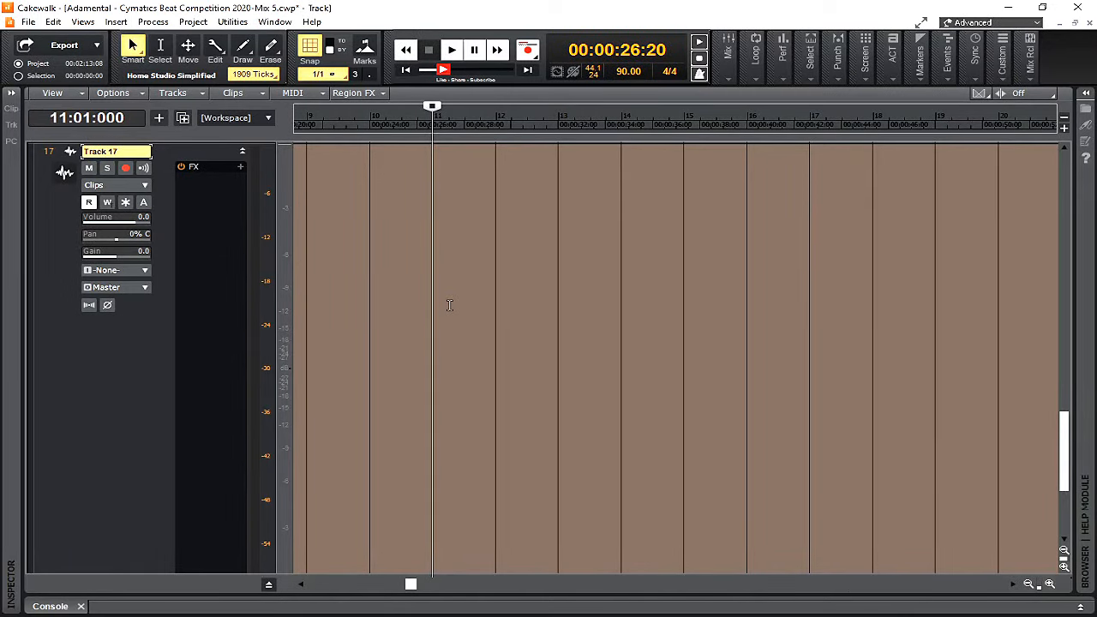
key(b)
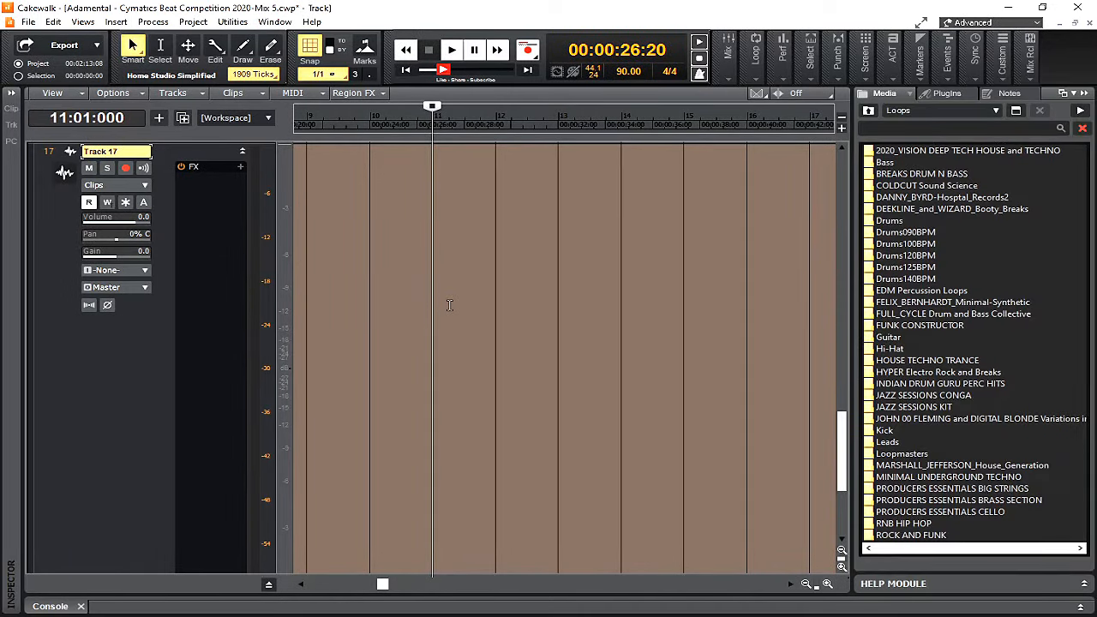
click(947, 94)
click(1004, 94)
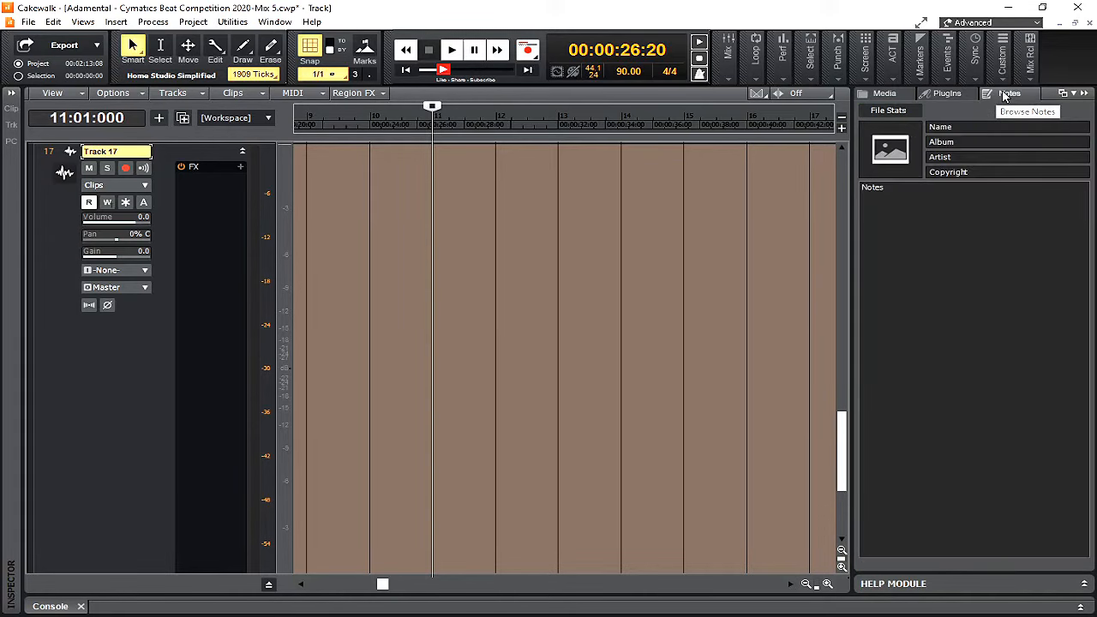
click(883, 94)
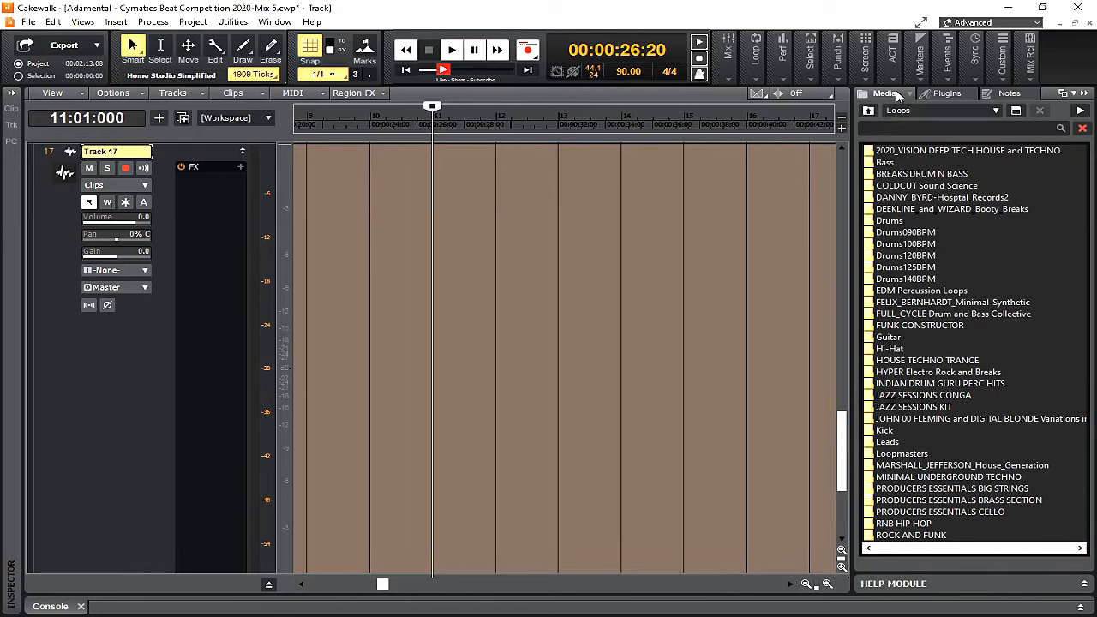
Step: Route the media browser's audio preview to the Master bus and reopen its options
click(898, 96)
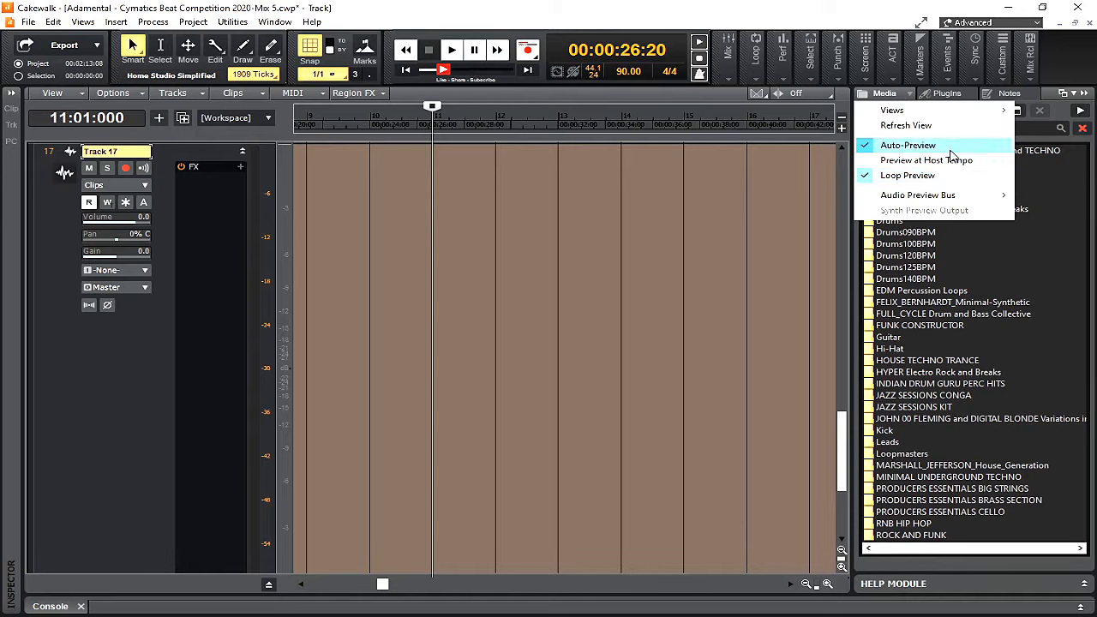
mouse_move(951, 201)
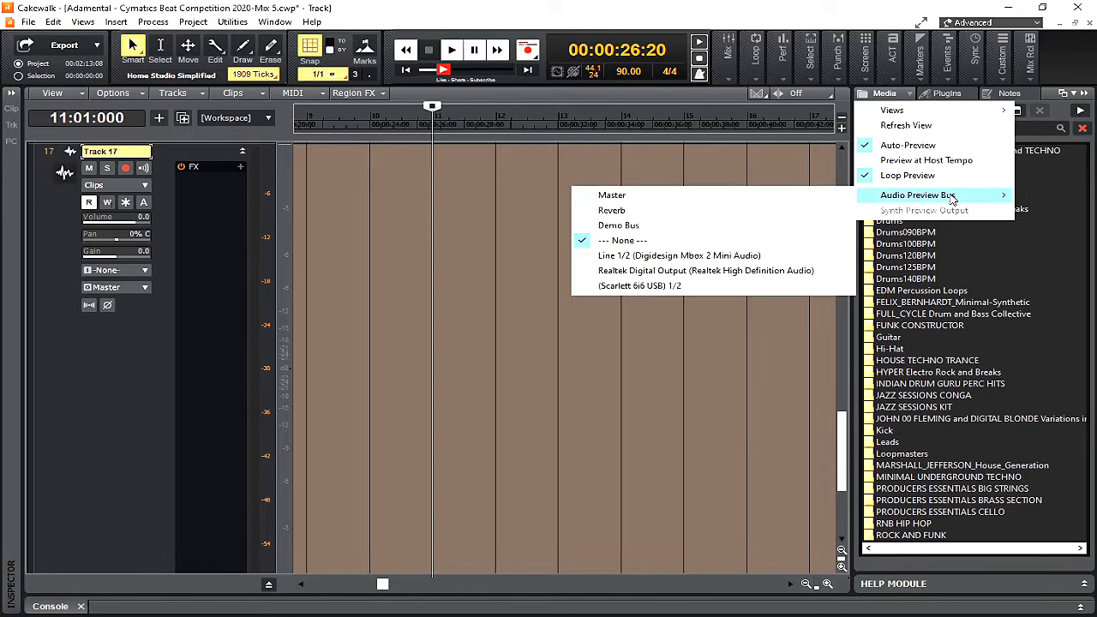
click(627, 197)
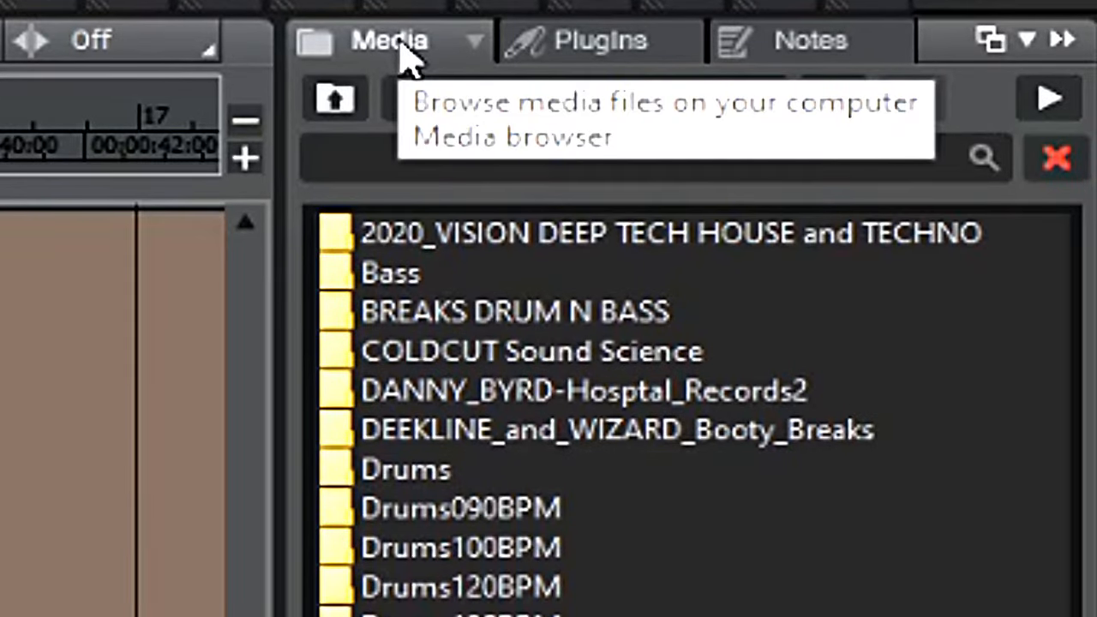
click(477, 48)
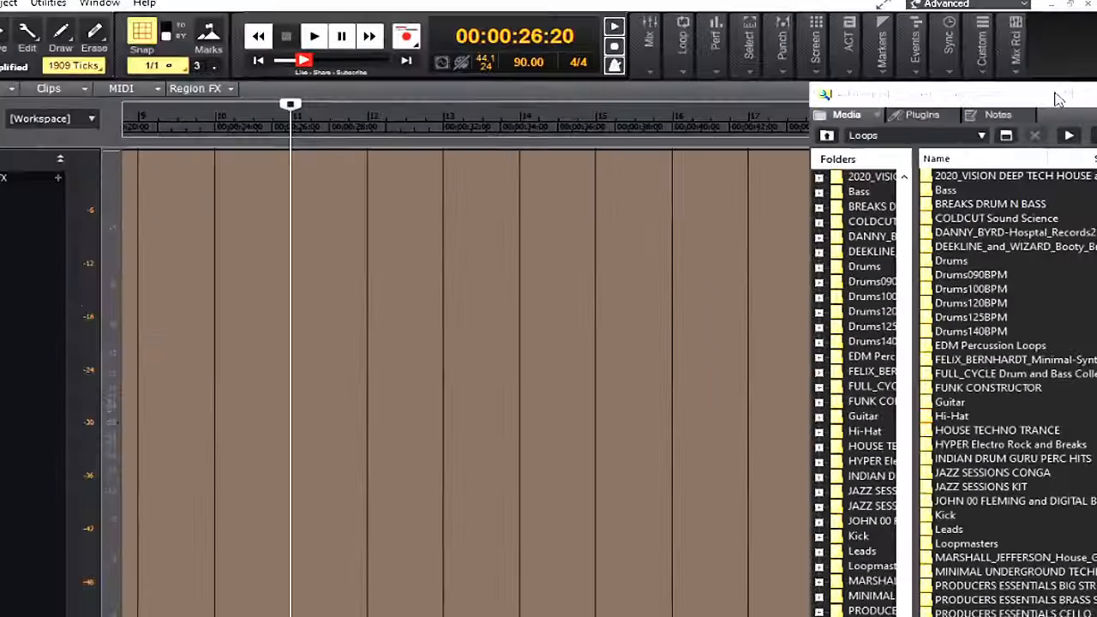
Step: Undock the Browser into a floating window, reposition it over the track view, and dock it again
click(1008, 57)
drag(1039, 99, 549, 77)
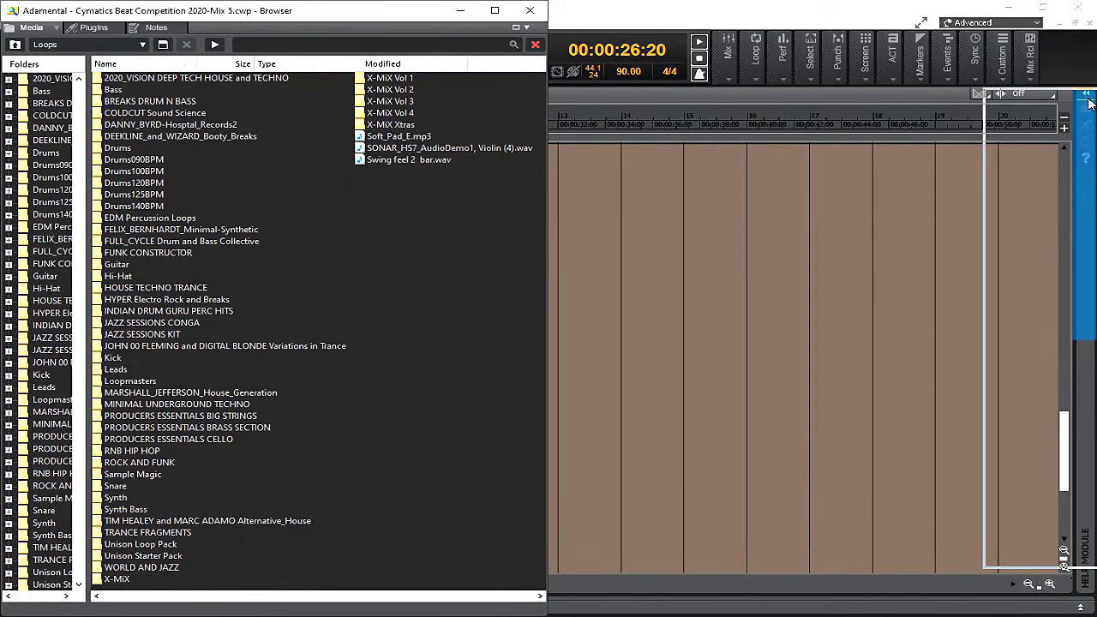
click(1089, 103)
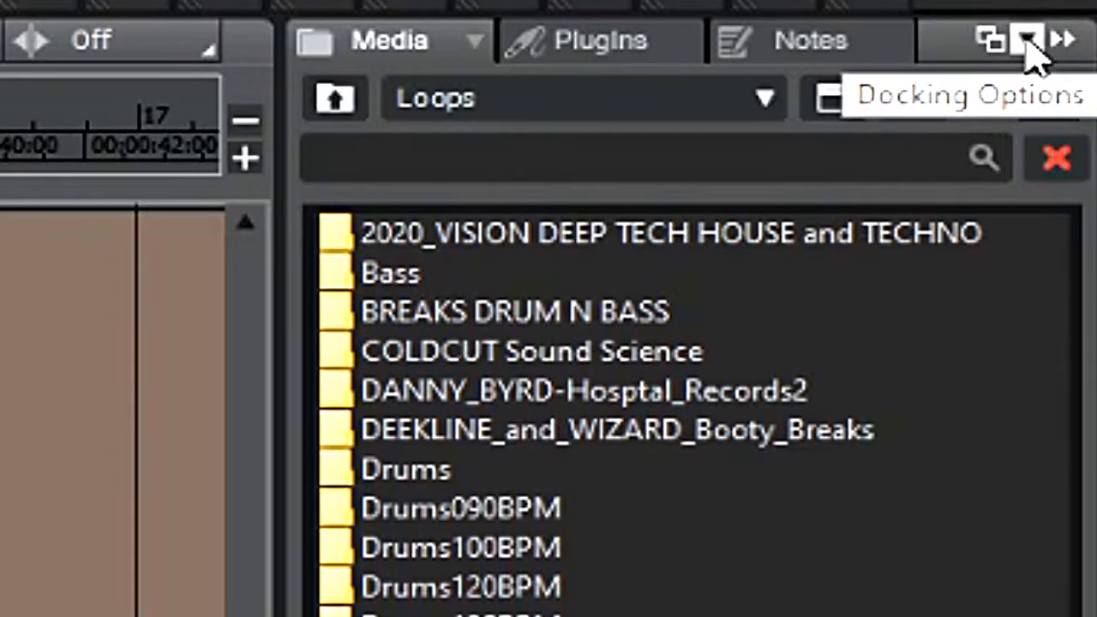
Step: View the Browser's docking options, and collapse and expand the docked Browser
click(1029, 39)
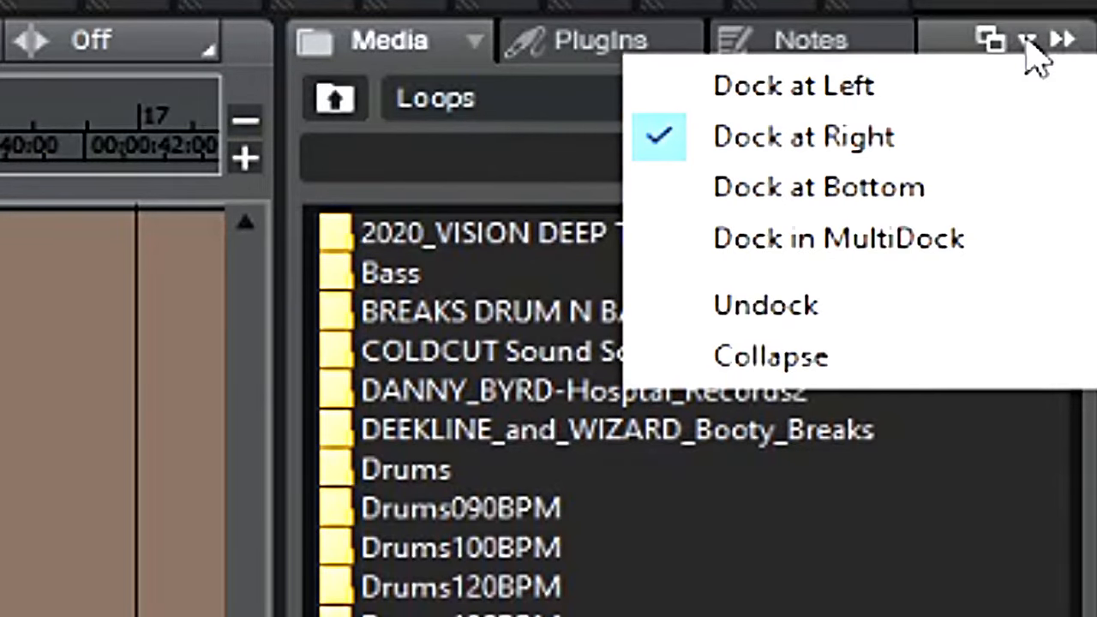
click(1062, 41)
click(1065, 41)
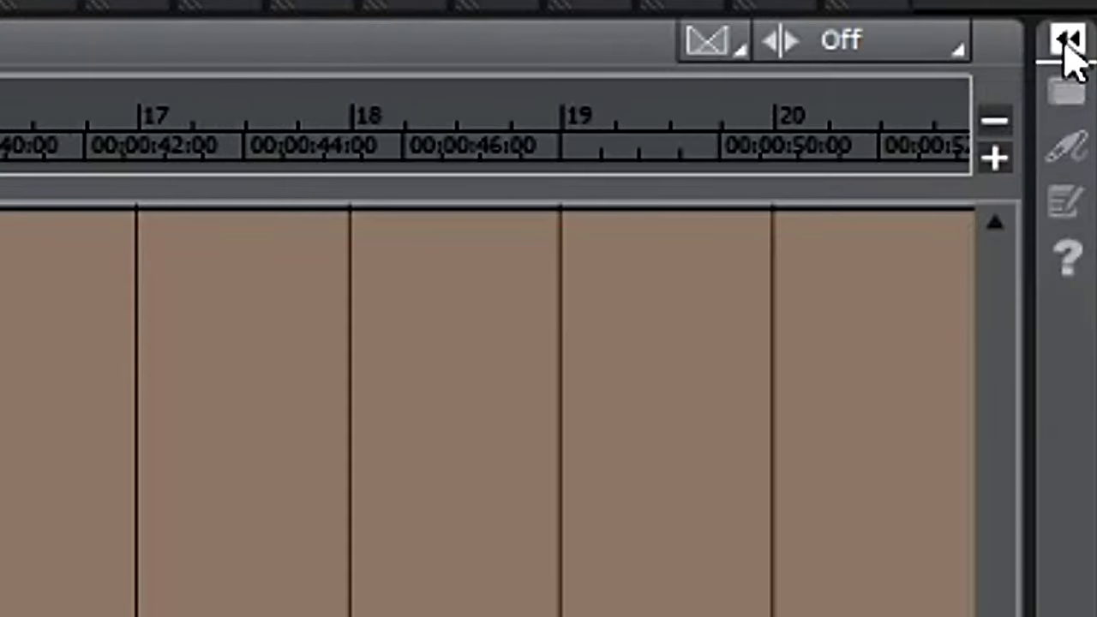
click(1066, 43)
click(1066, 41)
click(1063, 41)
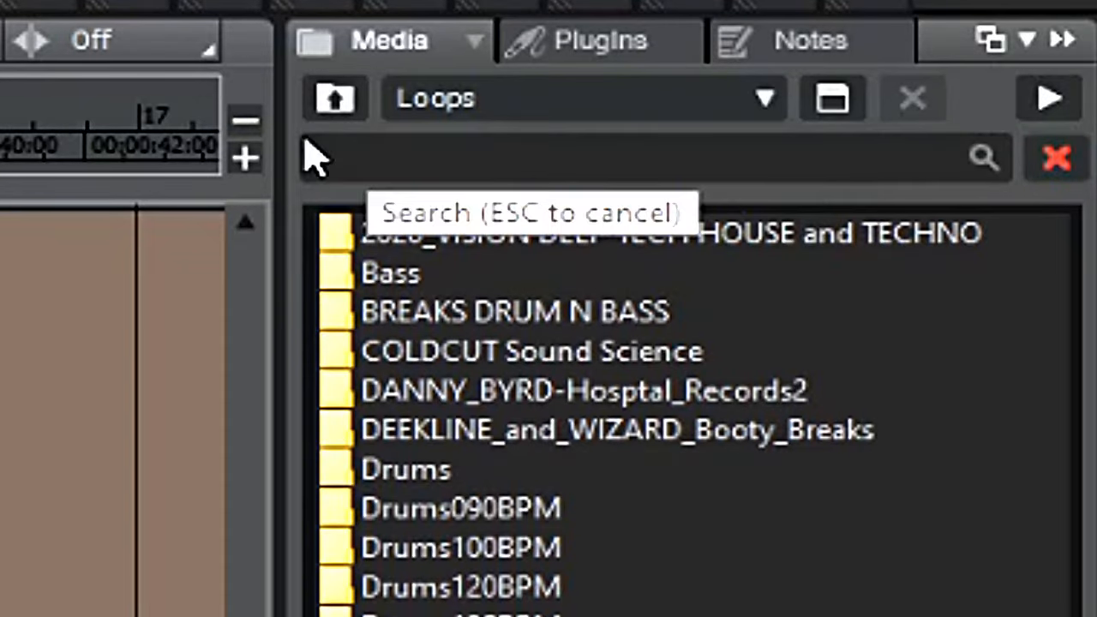
Step: Search the Loops folder for "Guitar" and clear the search
click(338, 108)
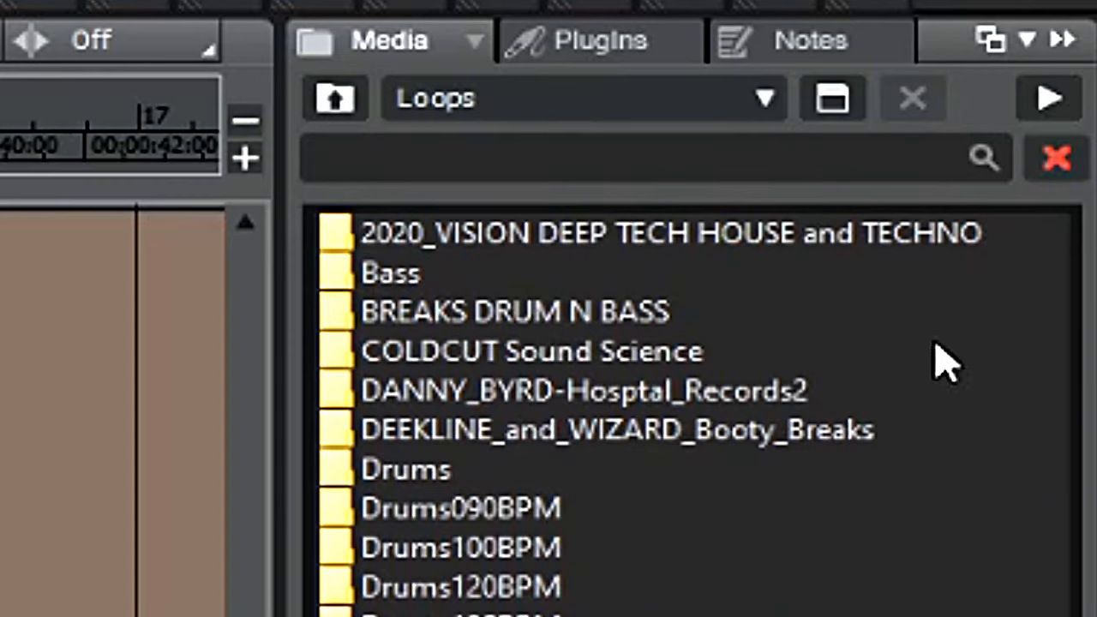
click(814, 174)
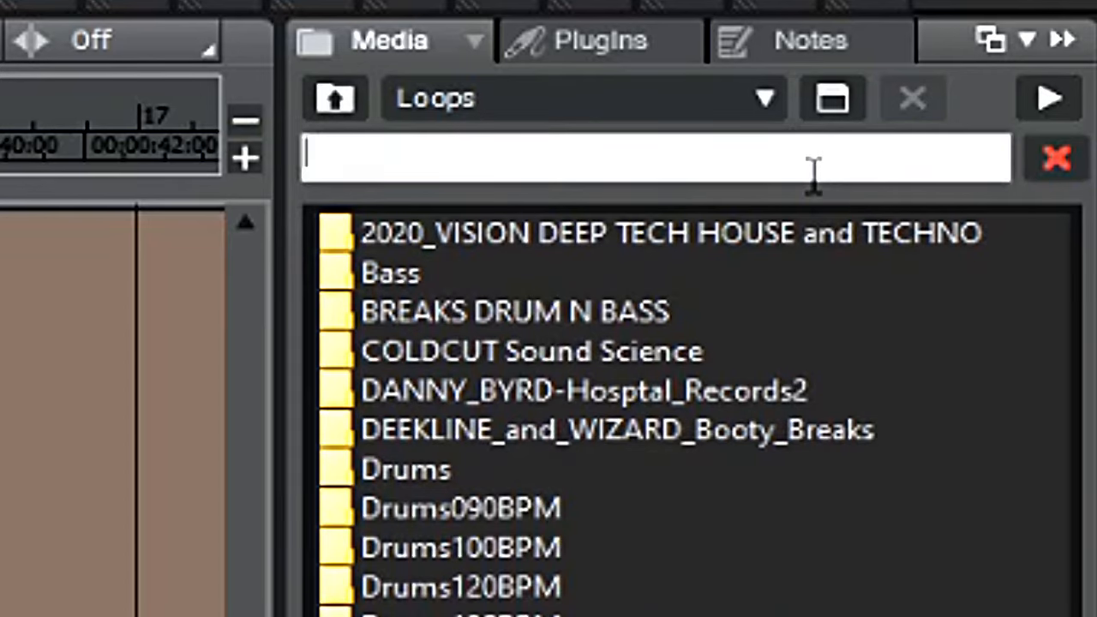
text(Guitar)
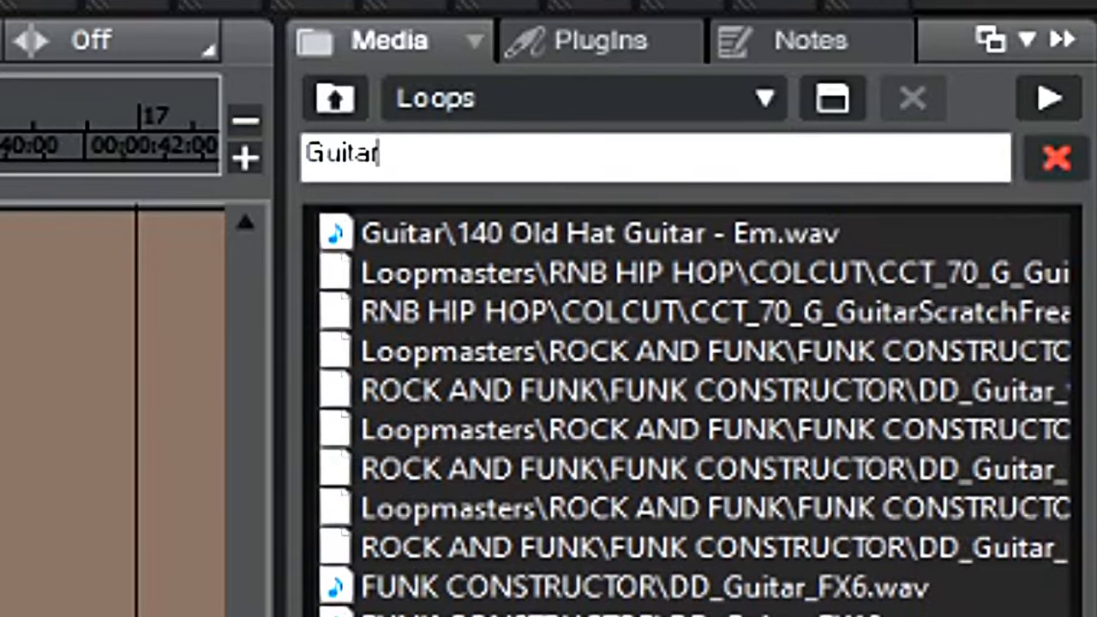
key(Return)
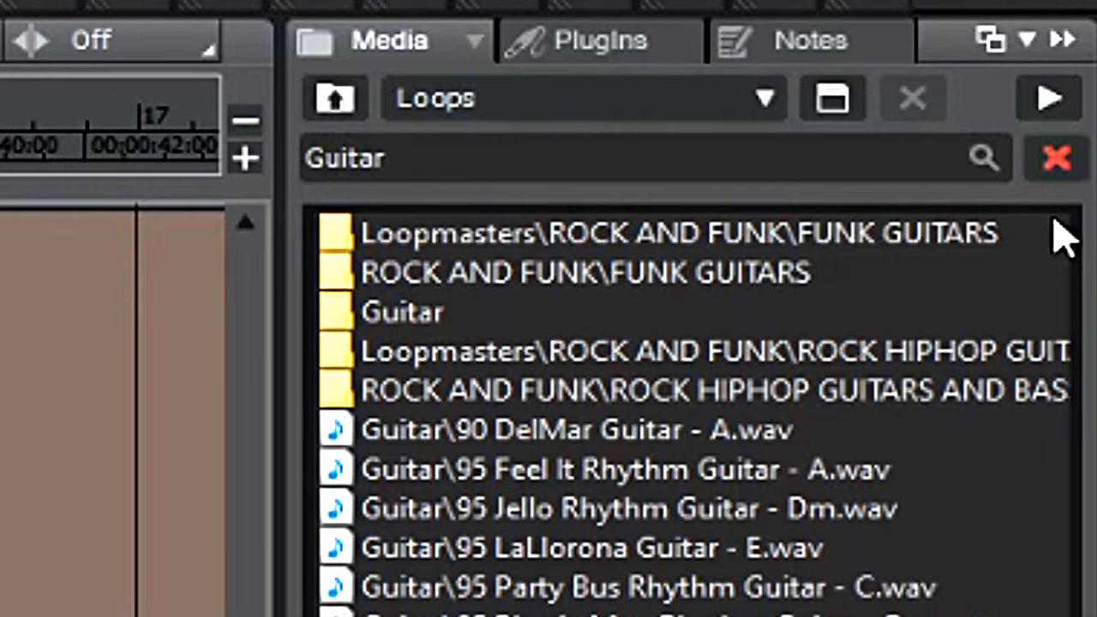
click(1063, 167)
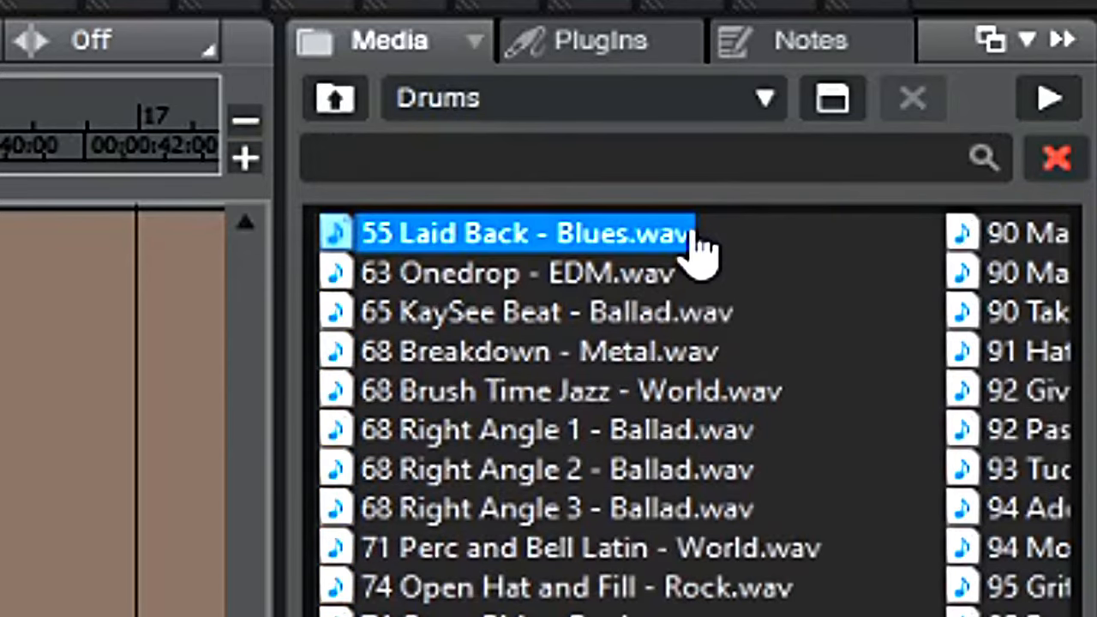
Step: Audition the loops 55 Laid Back, 78 Jammin, 80 Tightness, 81 Synco Beat and 82 Breakout 1 in the Drums folder
click(1051, 103)
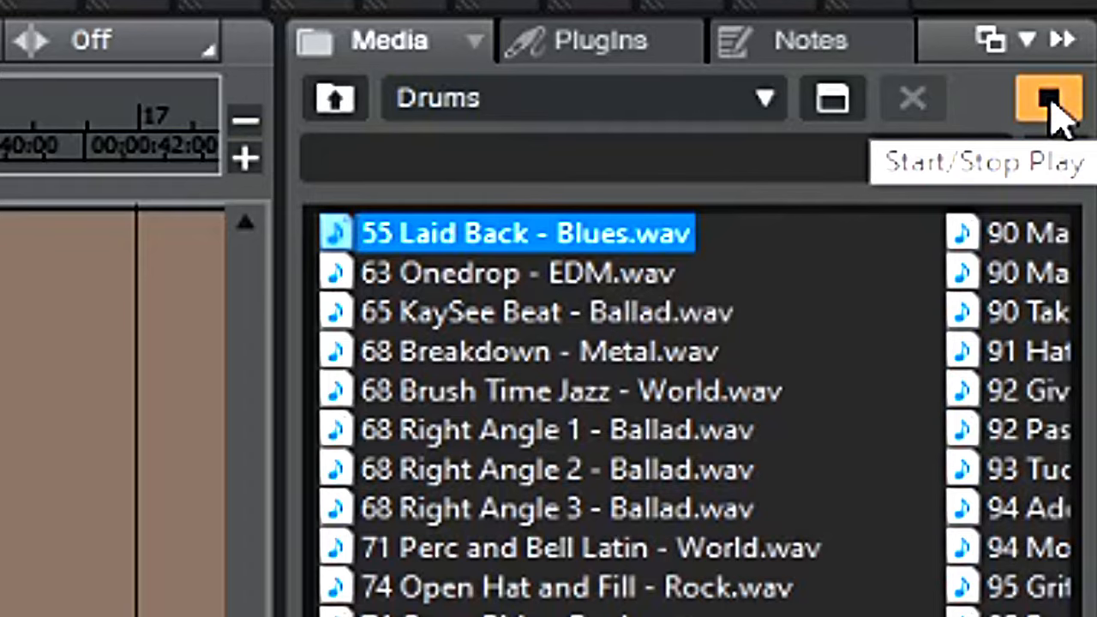
click(1051, 101)
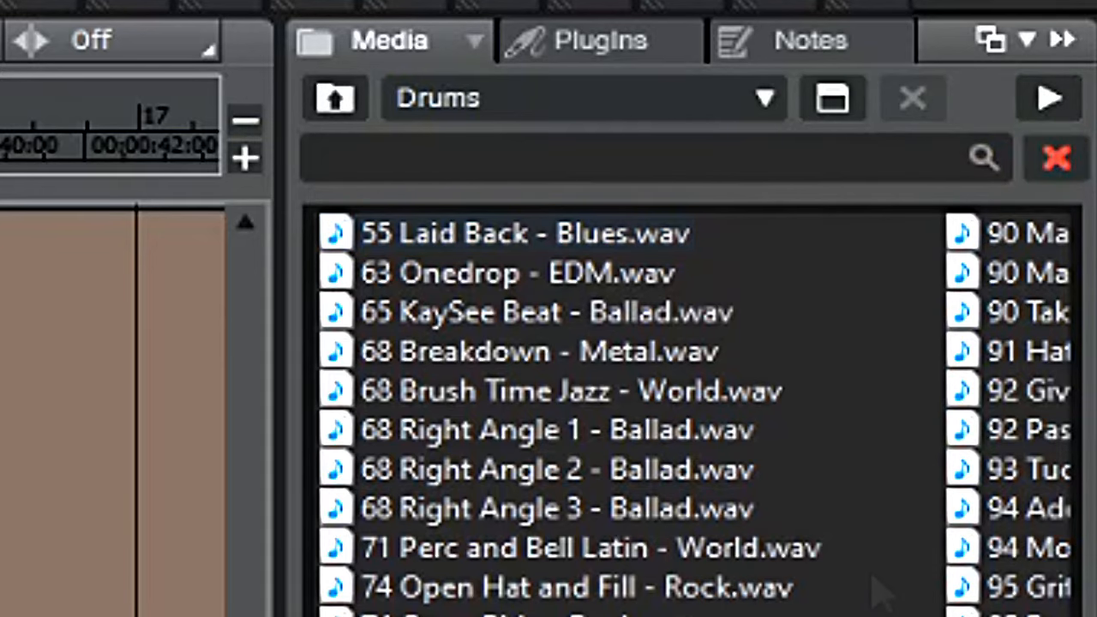
click(474, 40)
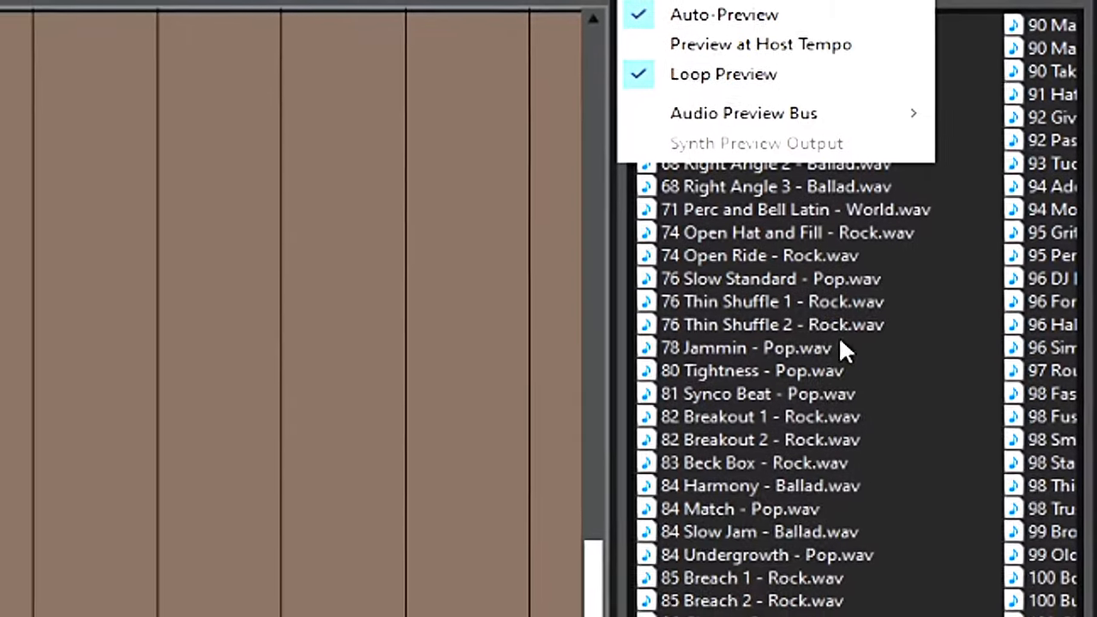
click(914, 360)
click(735, 350)
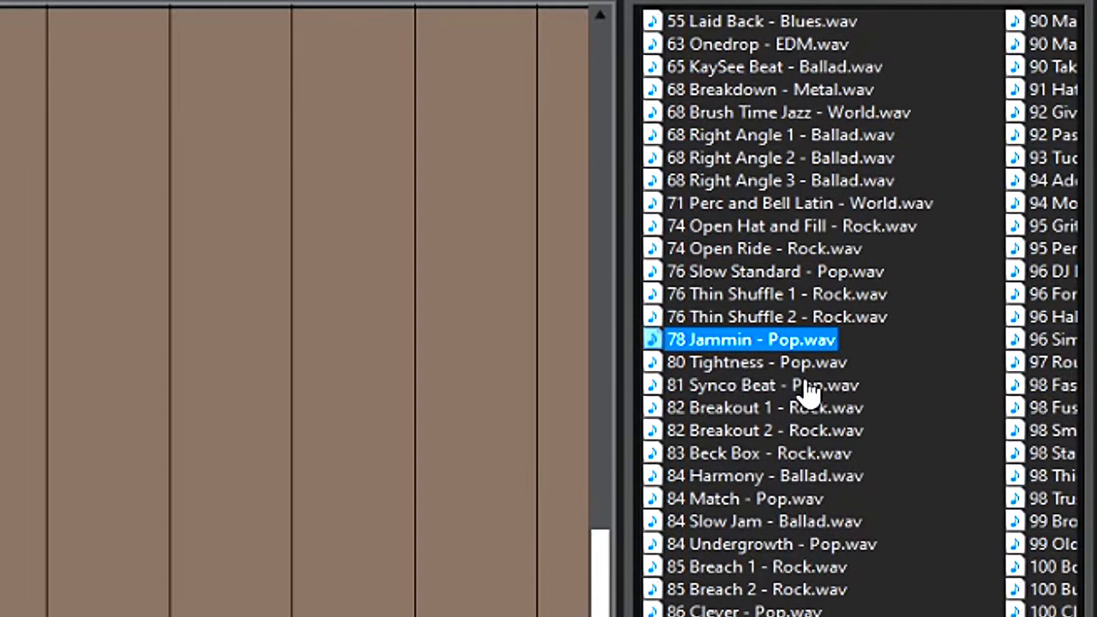
click(727, 369)
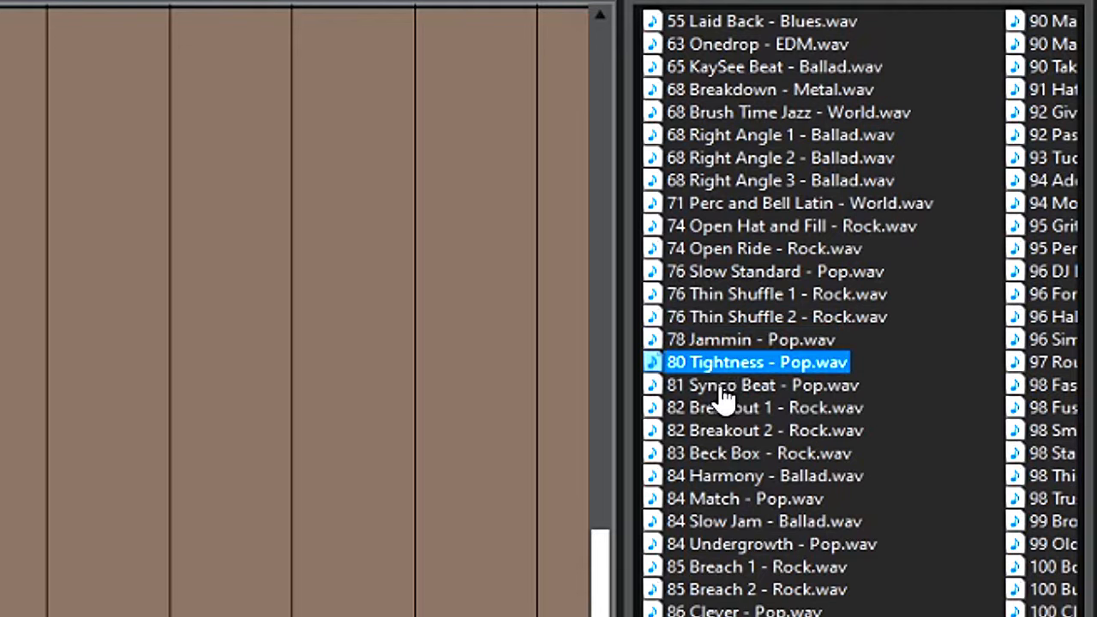
click(725, 394)
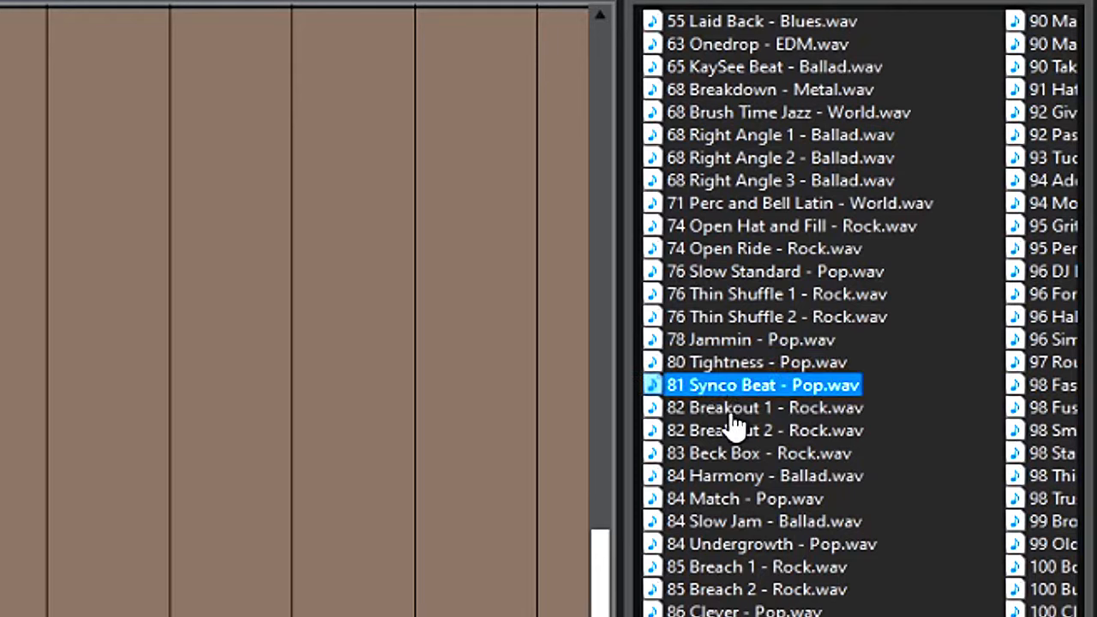
click(734, 411)
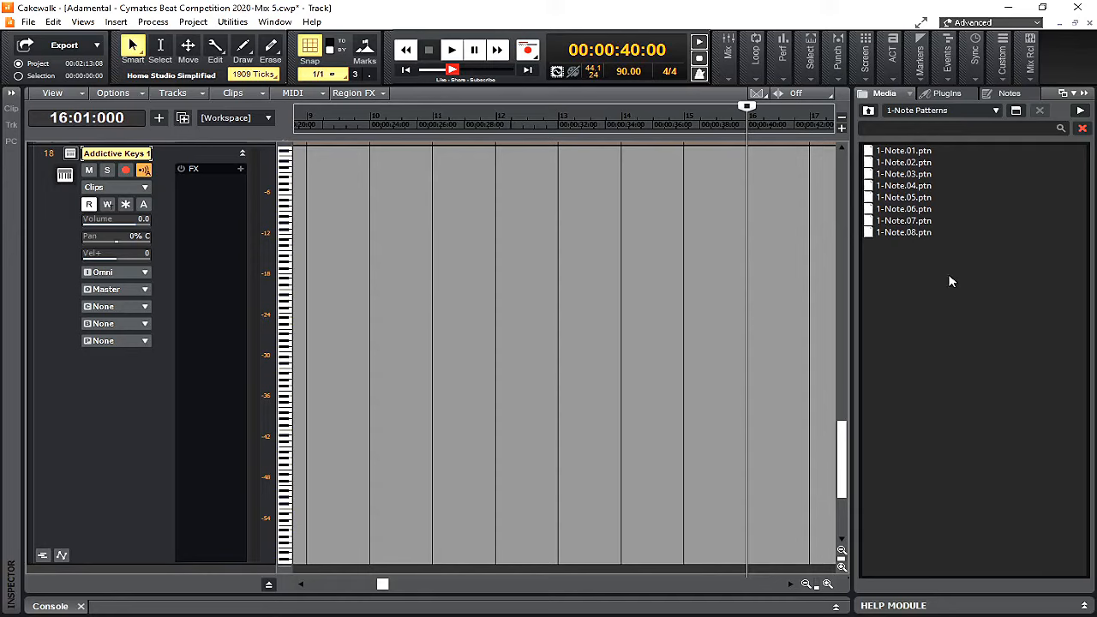
Step: Set the synth preview output to Addictive Keys 1 and audition the 1-Note.01.ptn MIDI pattern
click(910, 94)
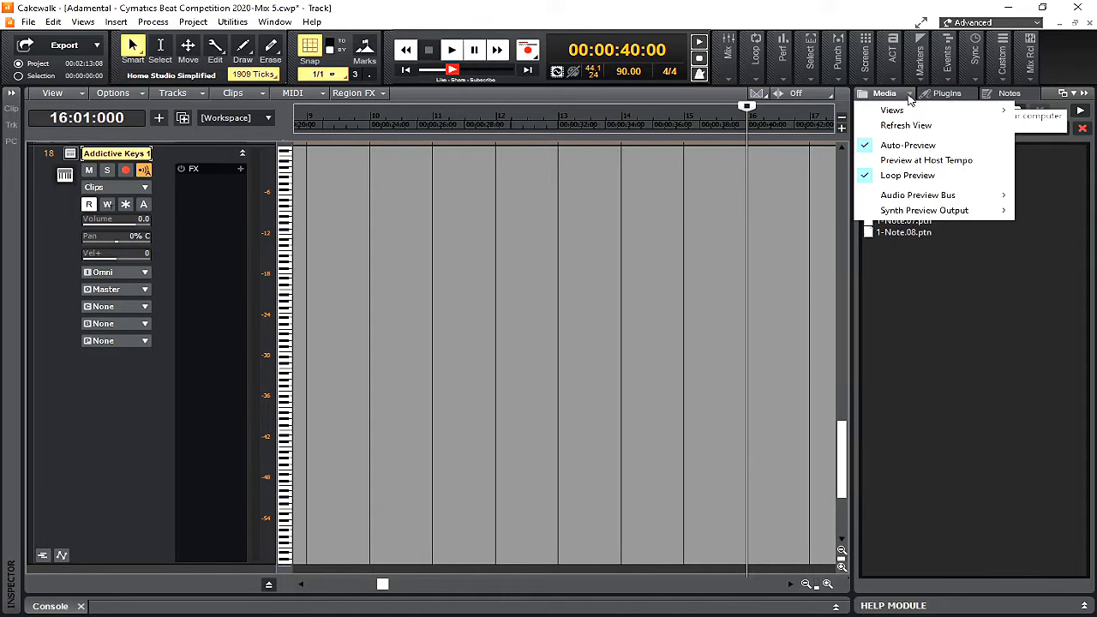
mouse_move(917, 212)
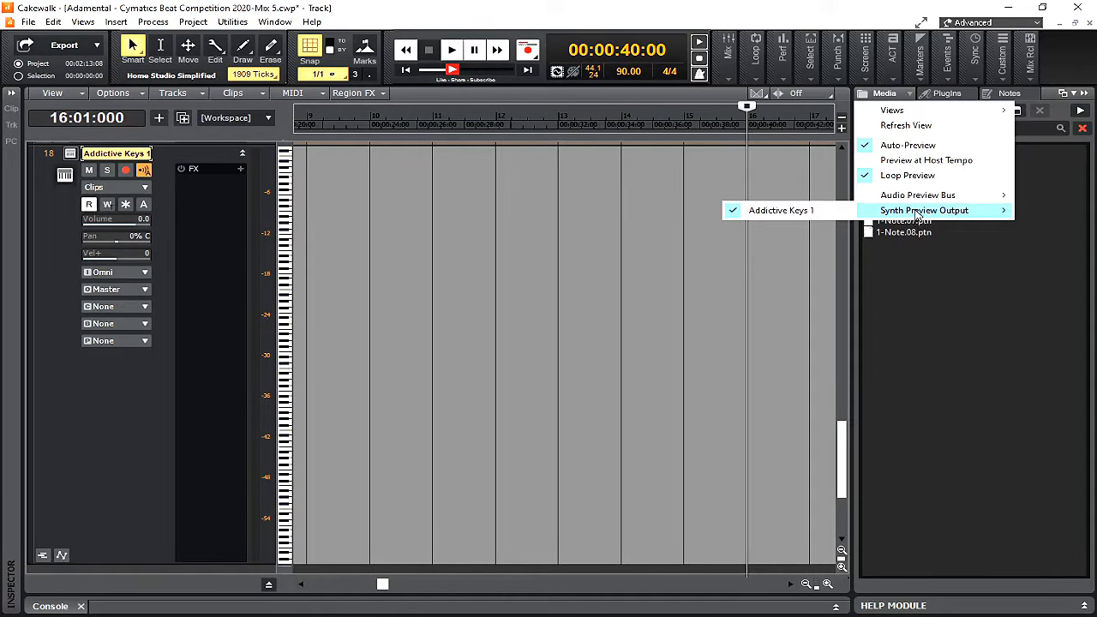
click(806, 210)
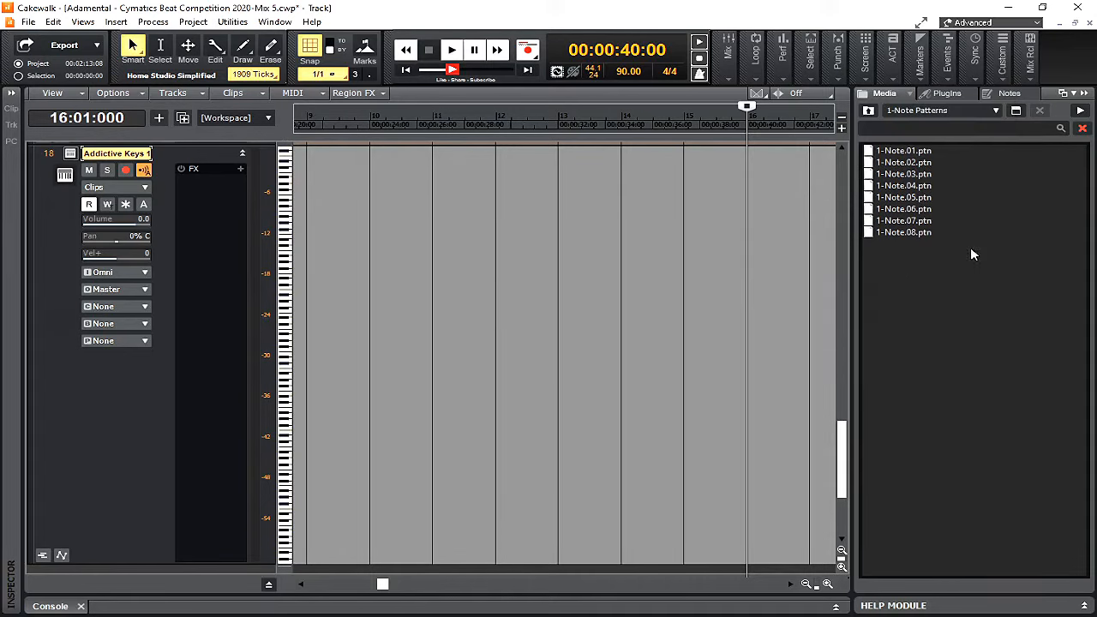
click(907, 152)
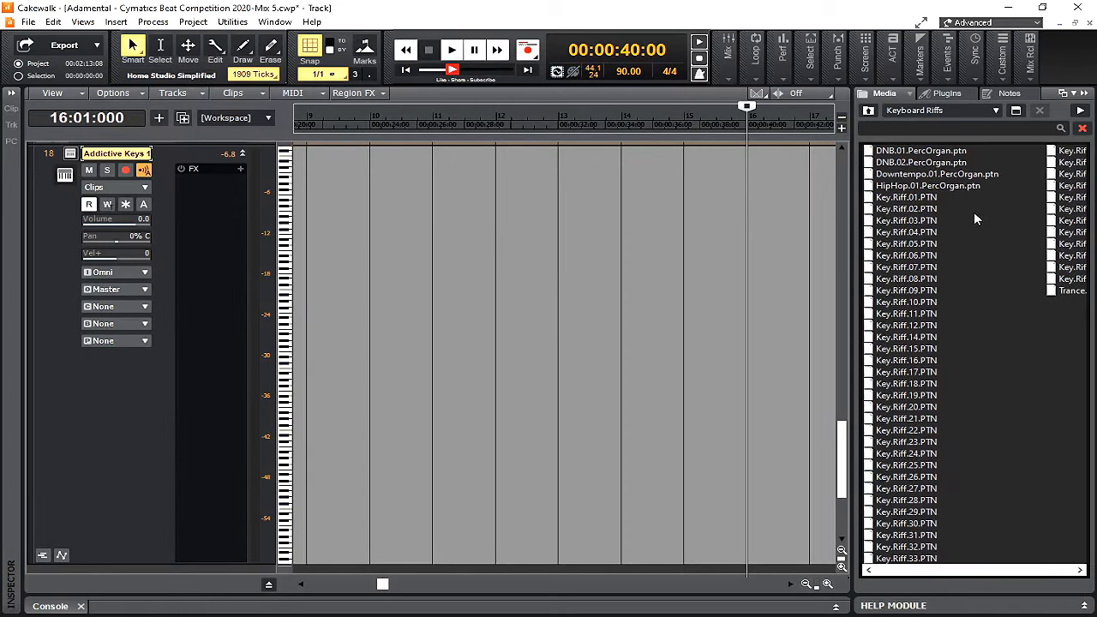
Step: Audition Key.Riff.01.PTN from Keyboard Riffs and place it on the Addictive Keys 1 track at measure 9
click(900, 199)
drag(900, 198, 316, 252)
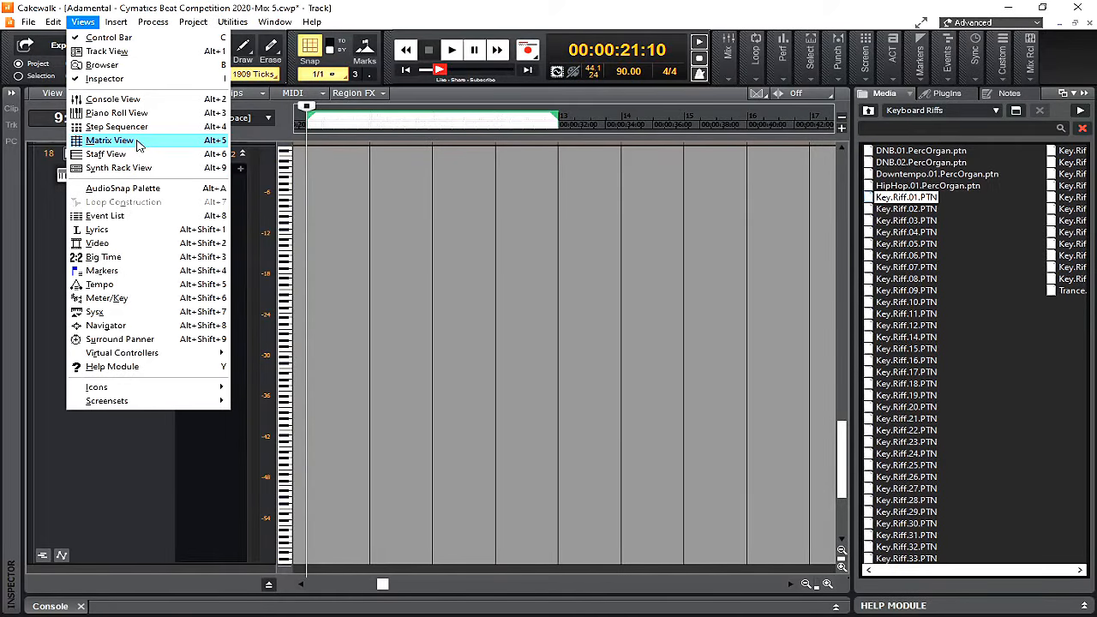
Step: Add Key.Riff.01.PTN to the first cell of the Matrix View and toggle the matrix's Global Loop Mode
click(137, 143)
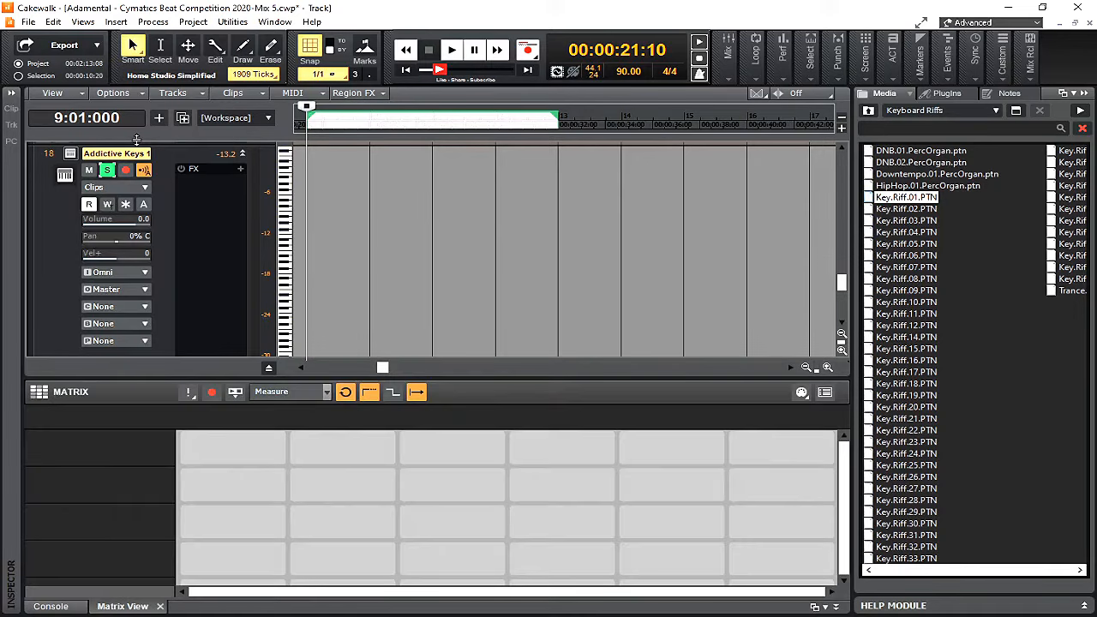
drag(910, 201, 218, 462)
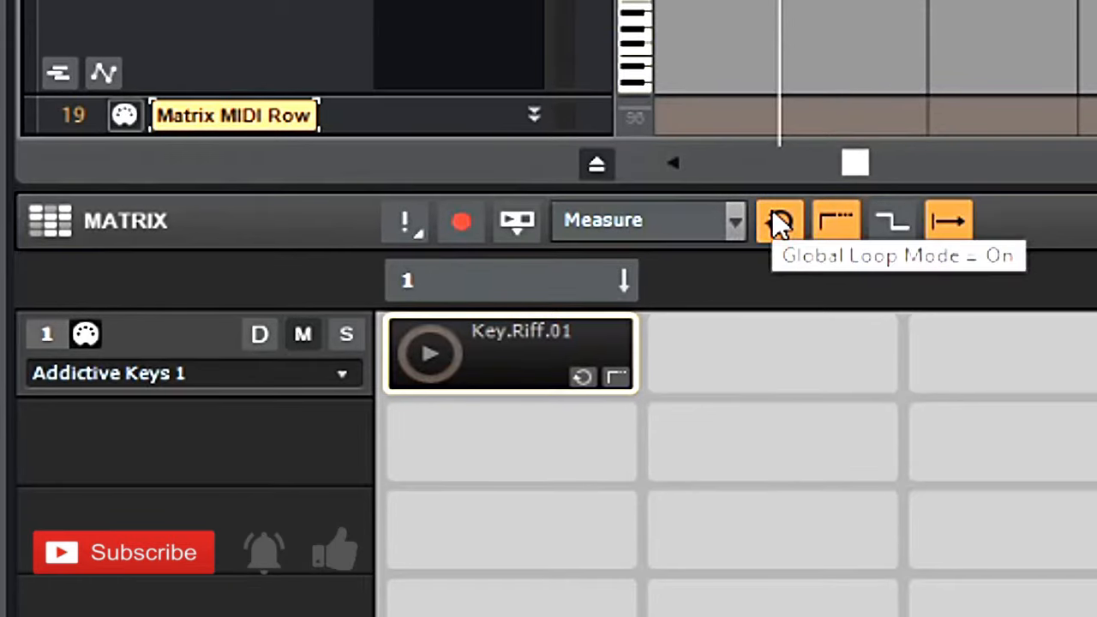
click(777, 223)
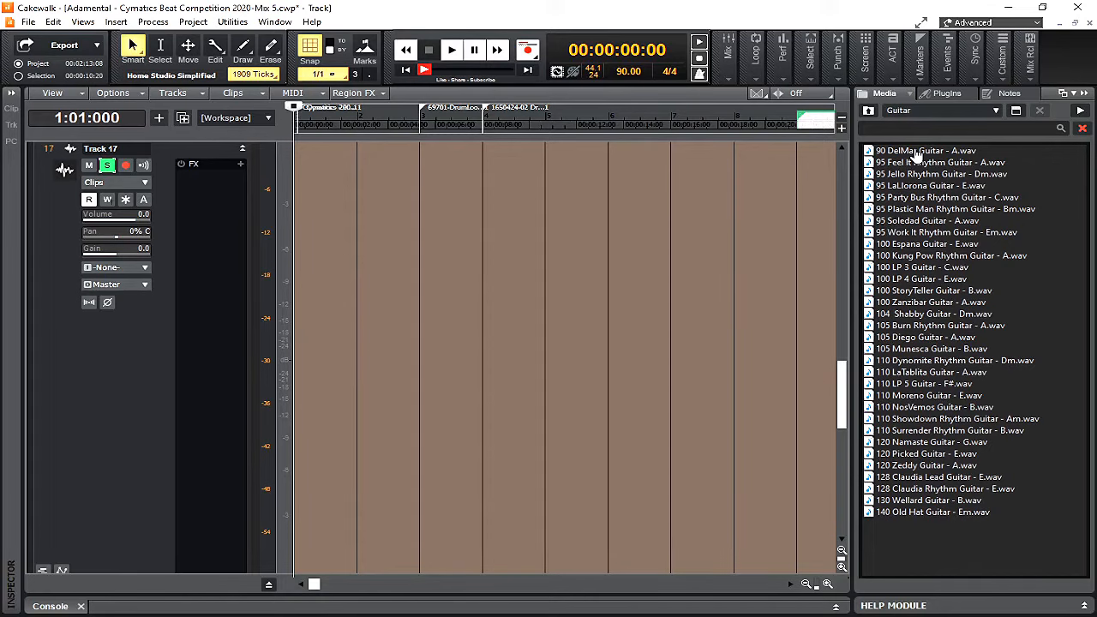
Step: Insert 90 DelMar Guitar - A.wav on Track 17 at the project start, and delete the inserted clip
double_click(919, 152)
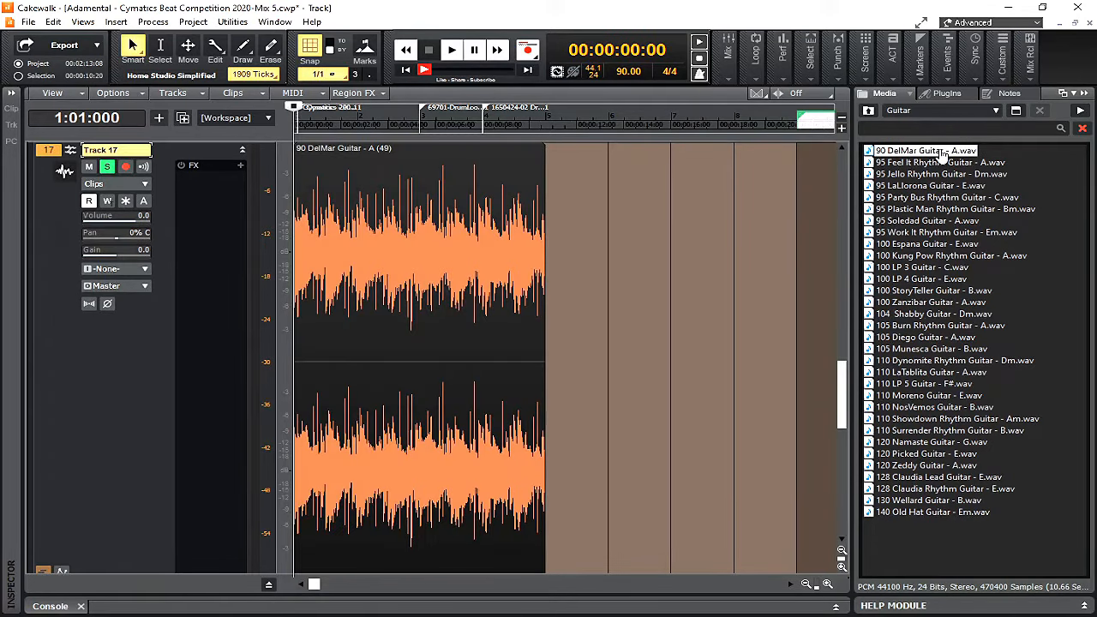
click(421, 238)
key(Delete)
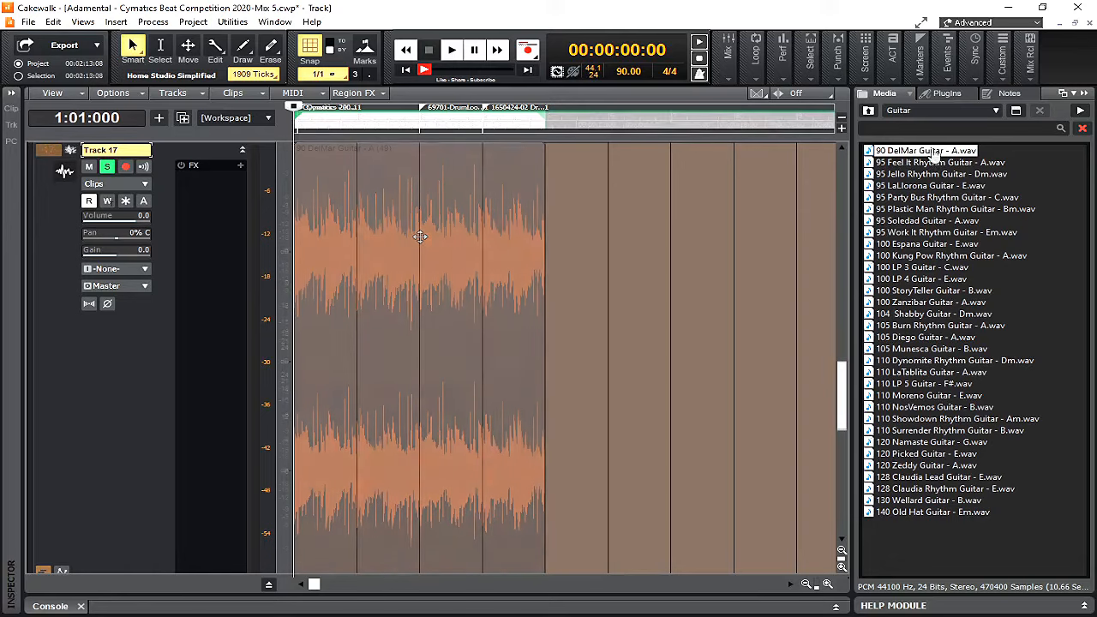
Step: Place 90 DelMar Guitar - A.wav from the Guitar folder on Track 17 again
drag(908, 152, 363, 340)
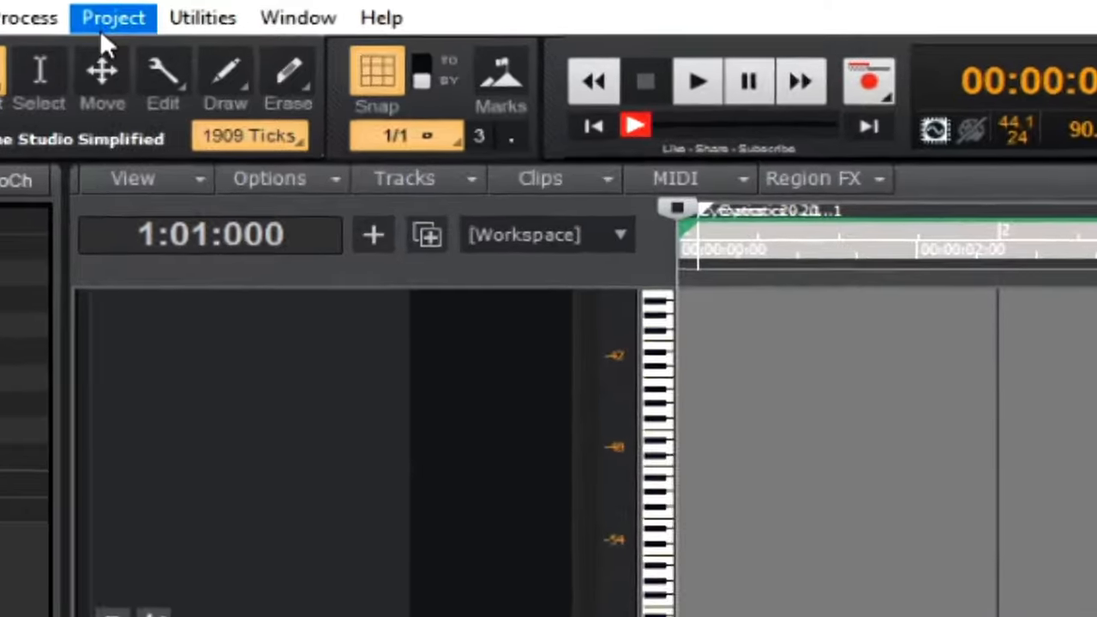
Step: Show the project's default groove clip pitch setting
click(192, 24)
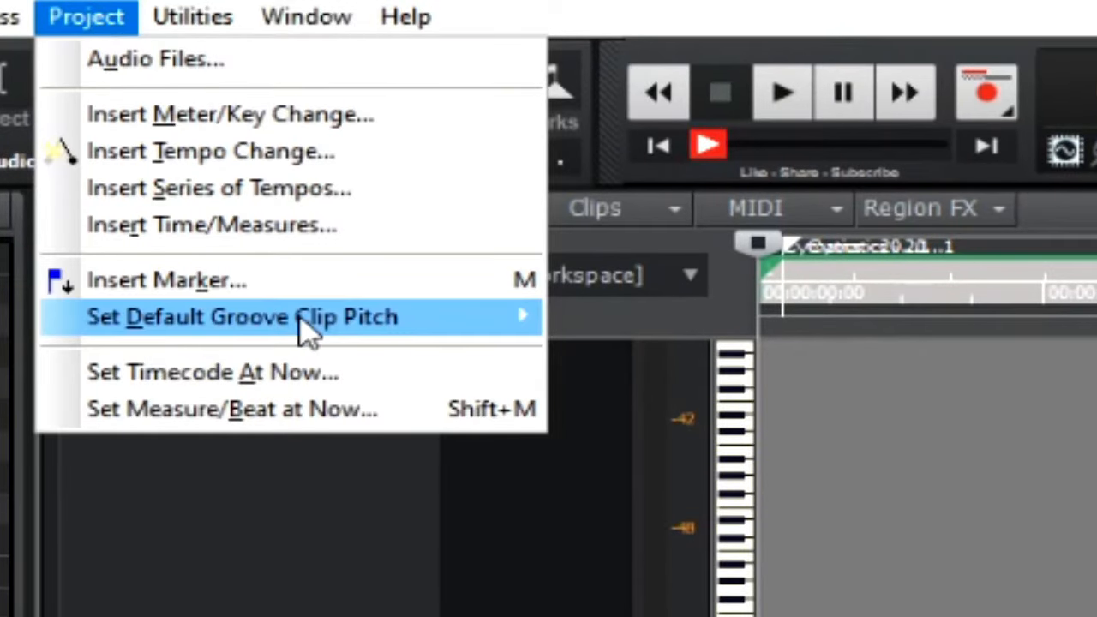
mouse_move(306, 331)
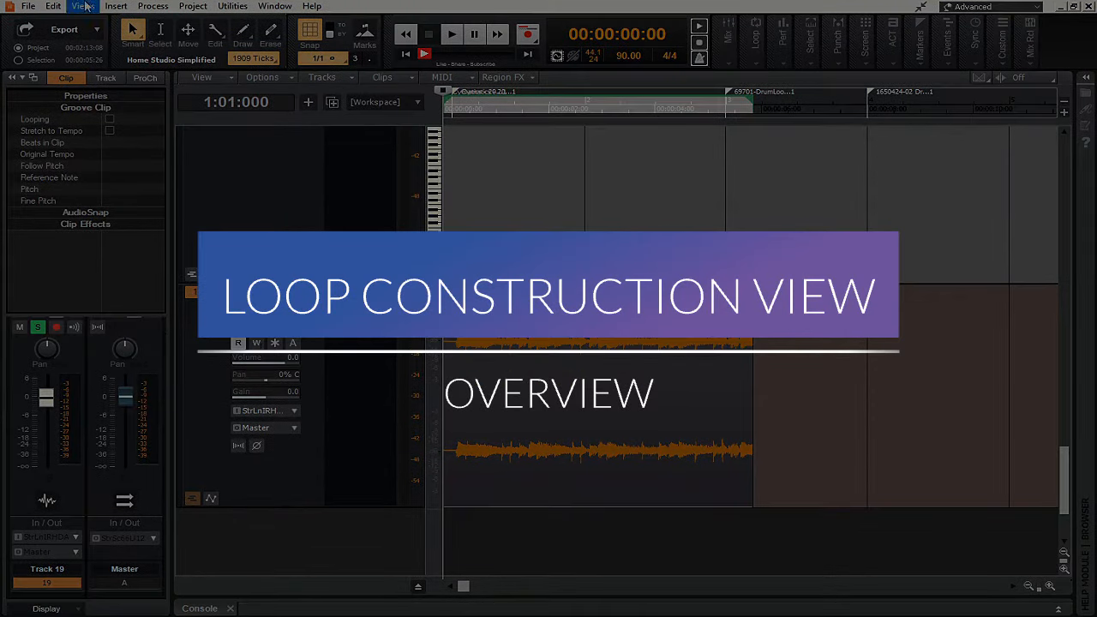
Step: Open the Record 6 clip on Track 19 in the Loop Construction view and maximize that window
click(85, 6)
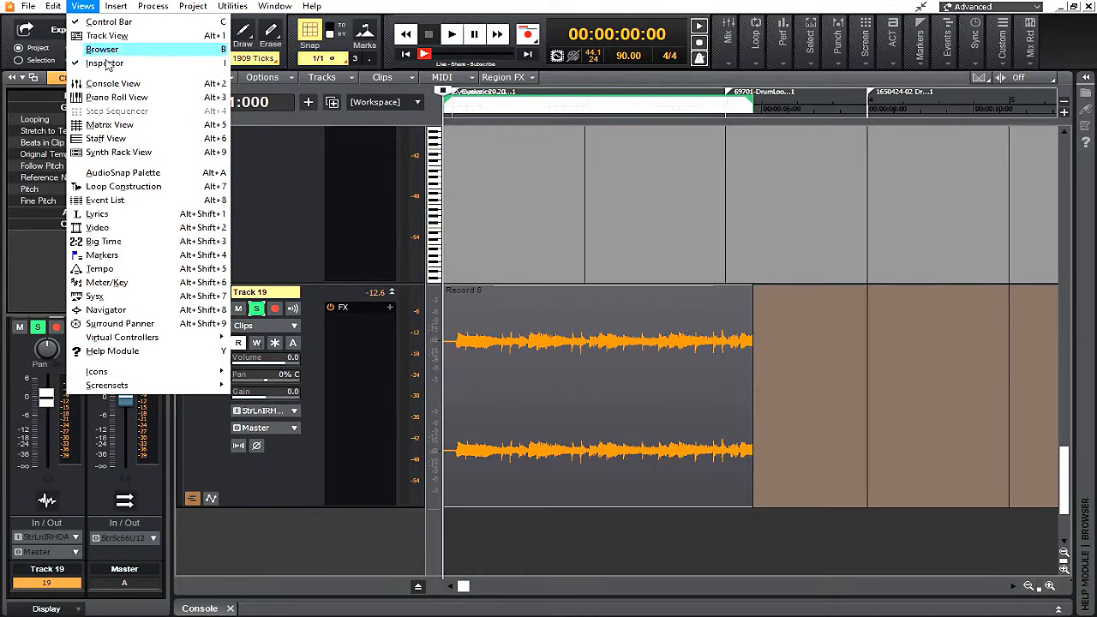
click(180, 187)
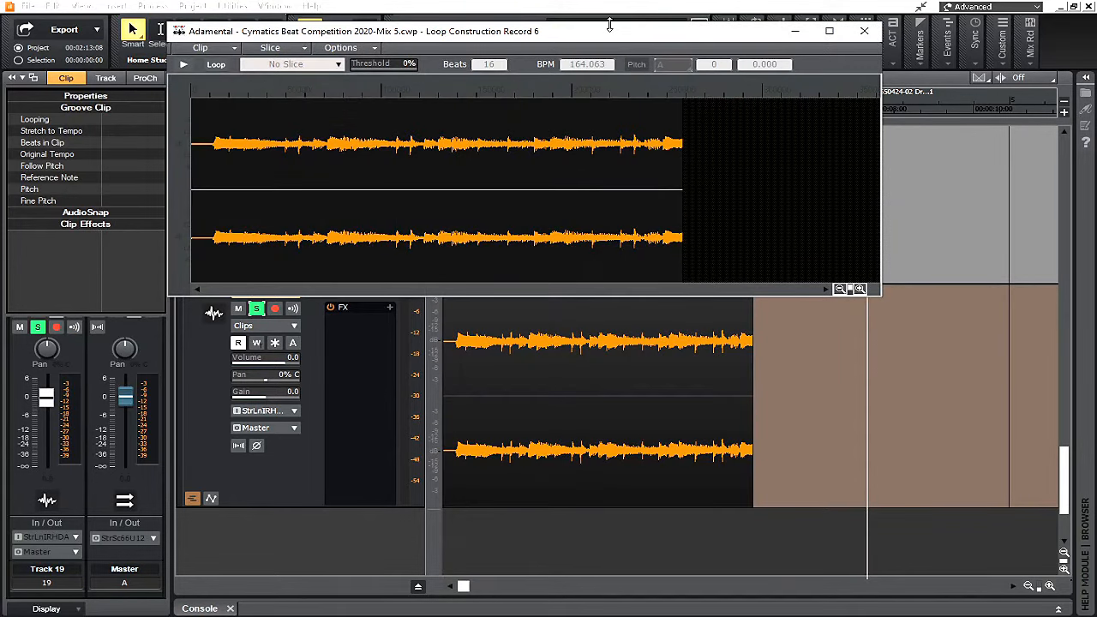
click(634, 342)
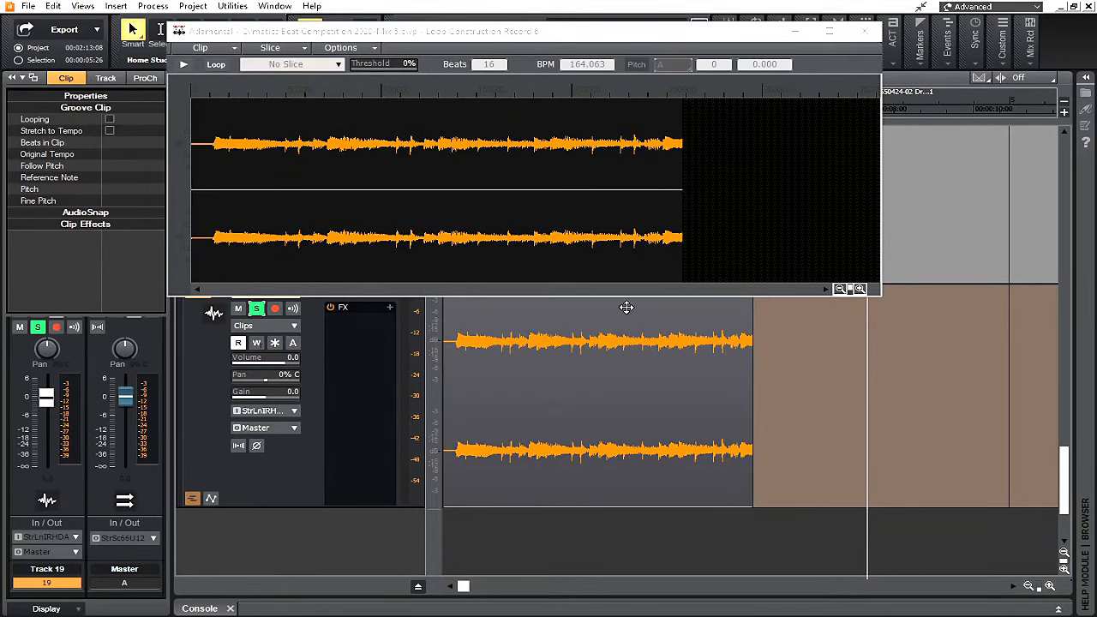
click(403, 148)
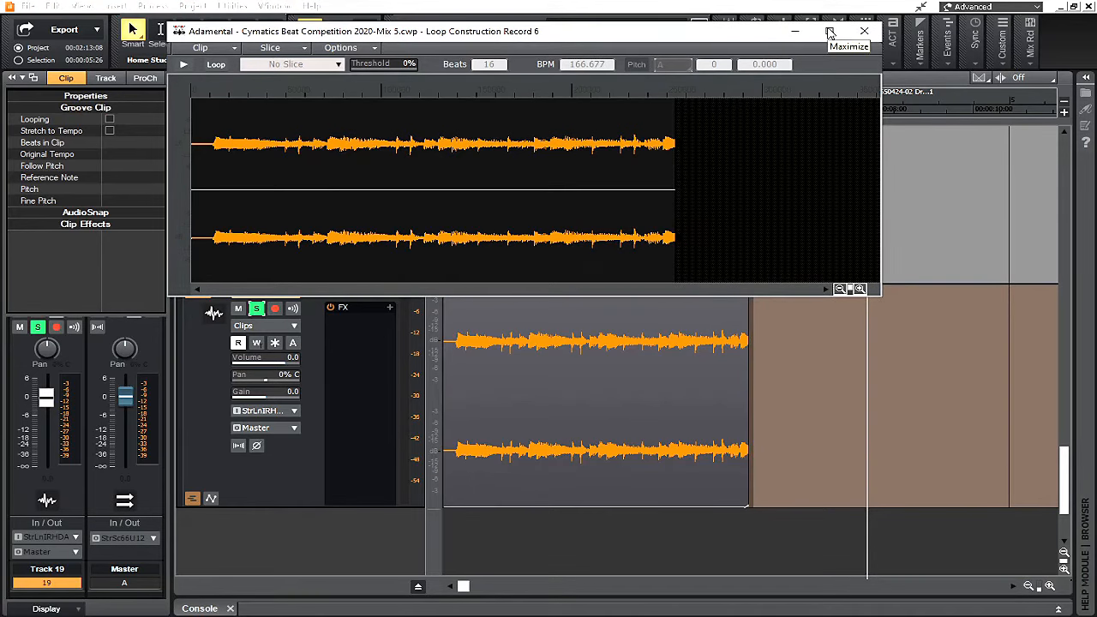
click(830, 32)
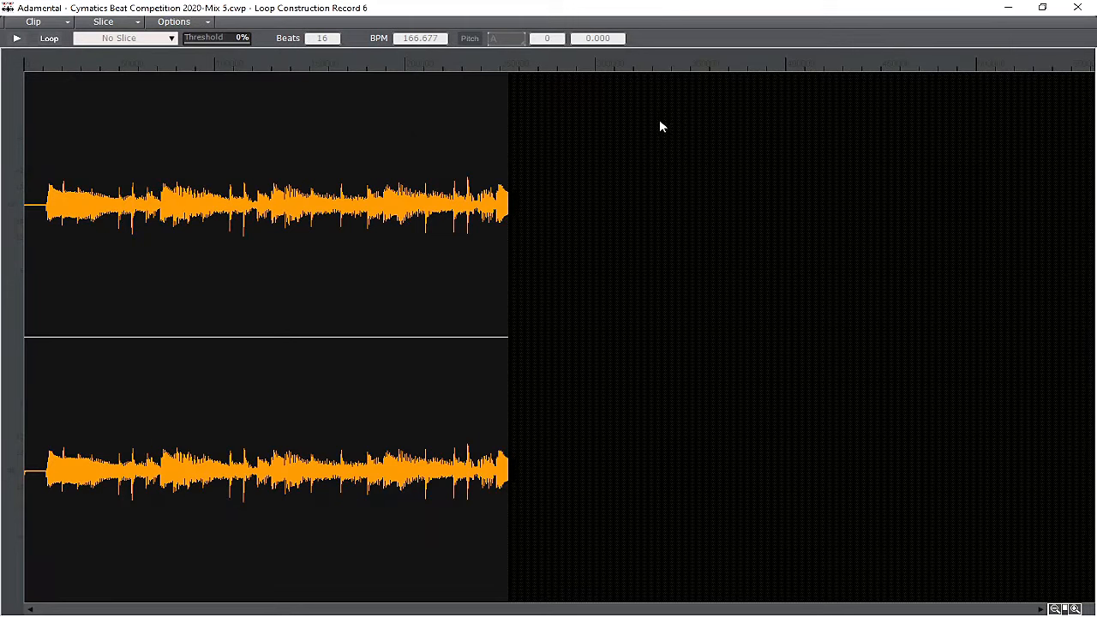
Step: Preview the Record 6 clip, and trim the silence at its start and a short piece off its end
click(17, 38)
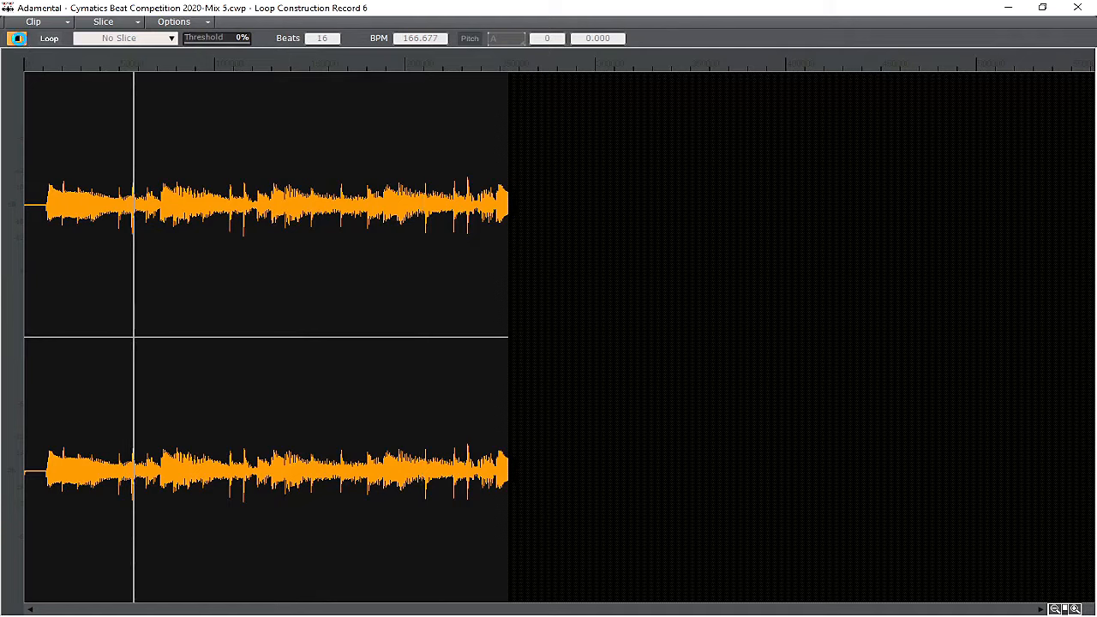
click(17, 39)
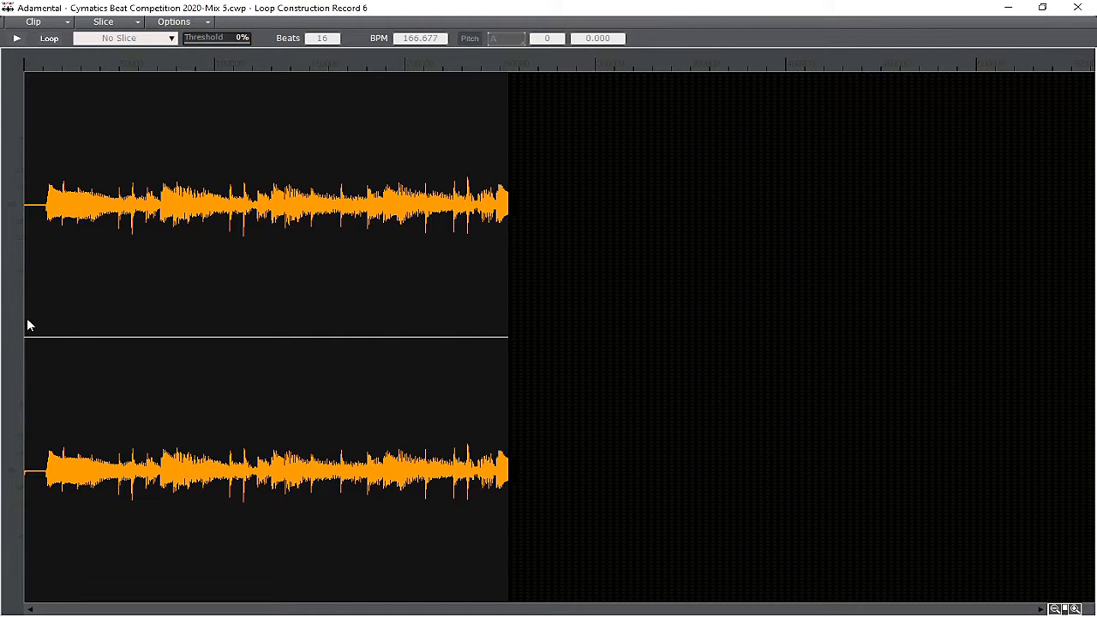
drag(26, 319, 48, 320)
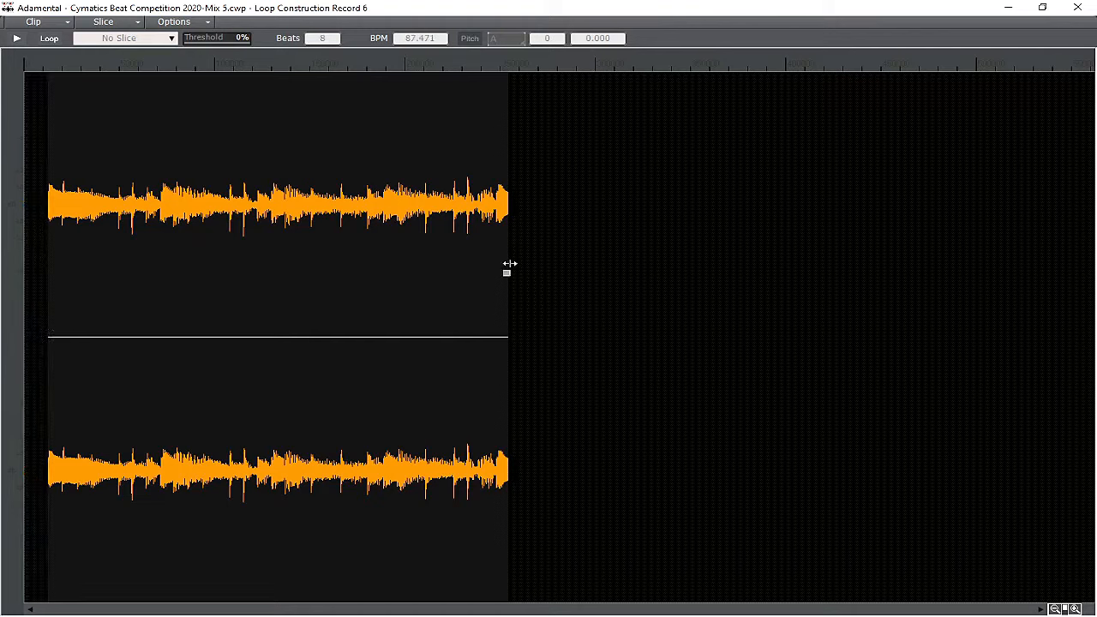
drag(507, 266, 494, 265)
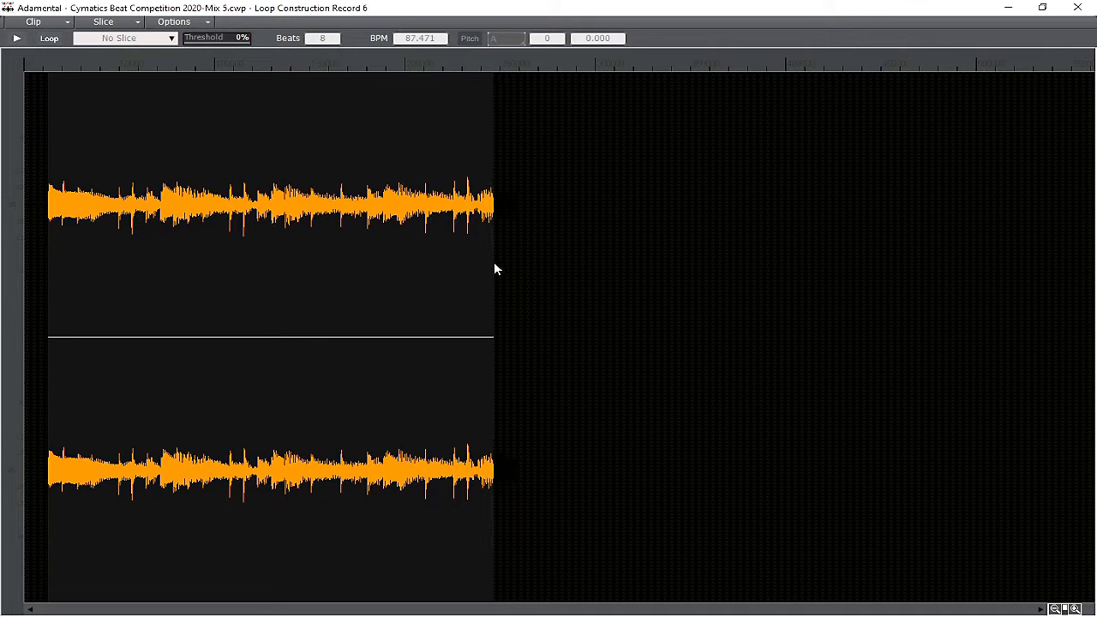
Step: Turn on looping for the trimmed Record 6 clip and audition it
click(17, 38)
click(585, 347)
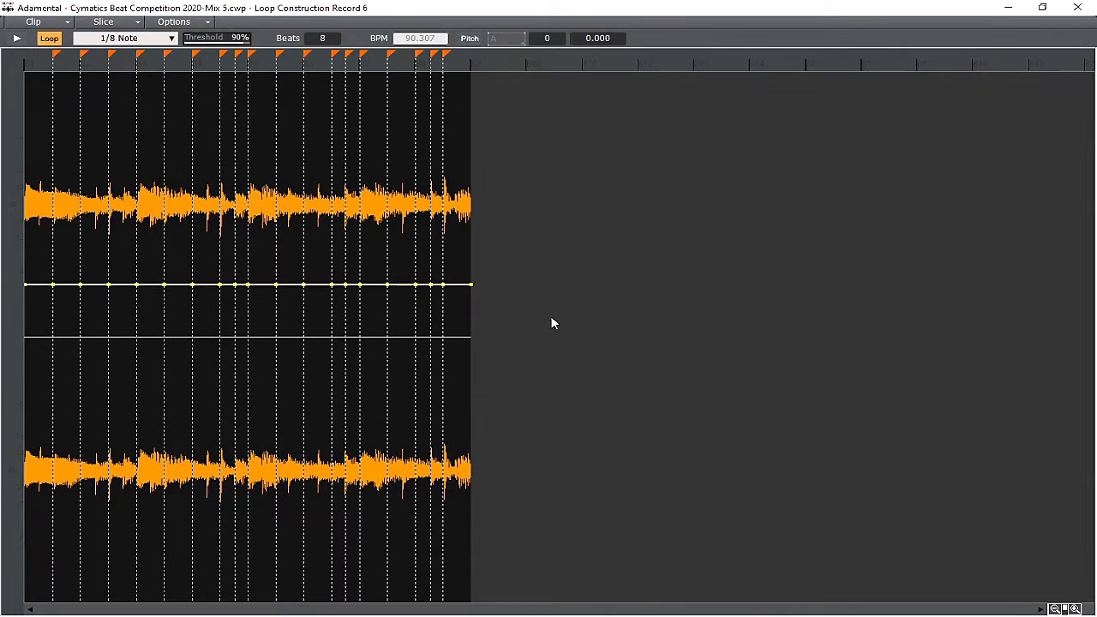
click(18, 37)
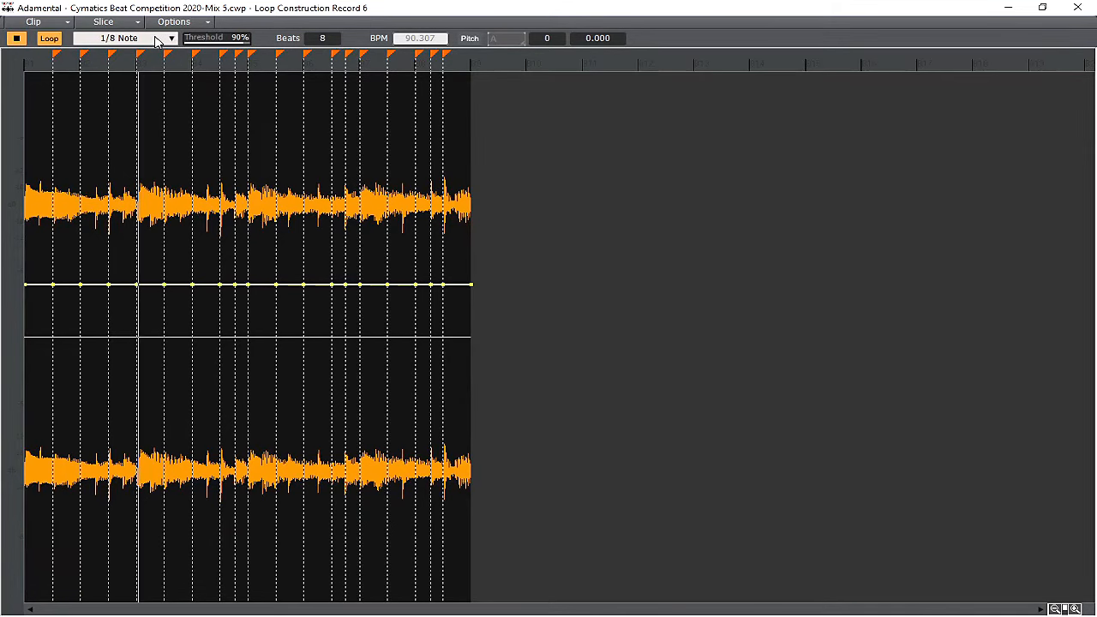
key(space)
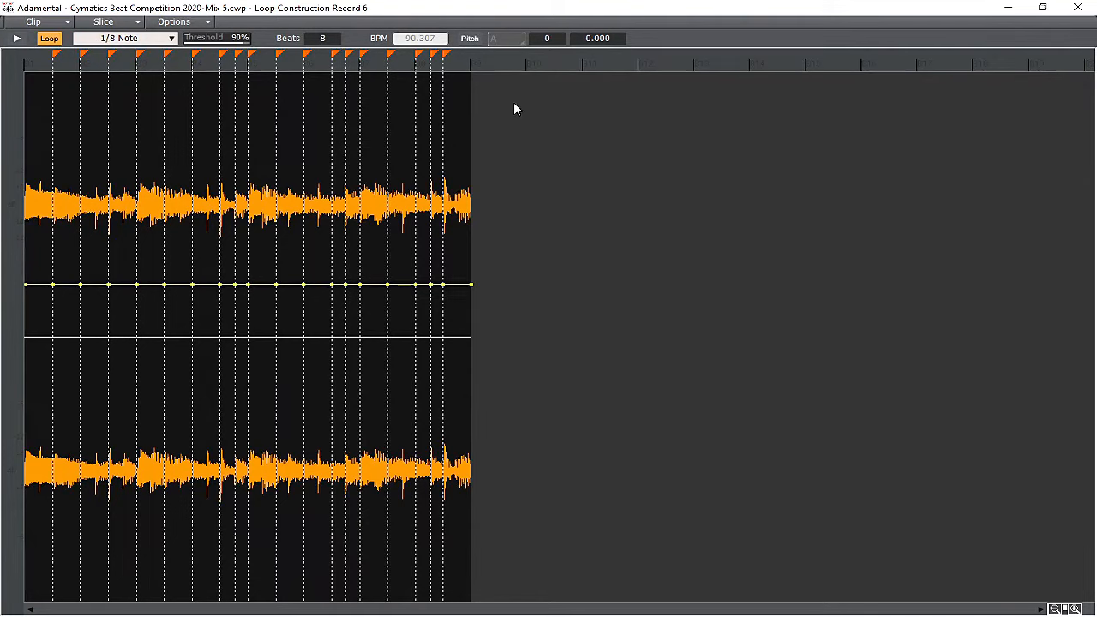
Step: Set the loop's slicing resolution to Whole Note and audition the result
click(172, 41)
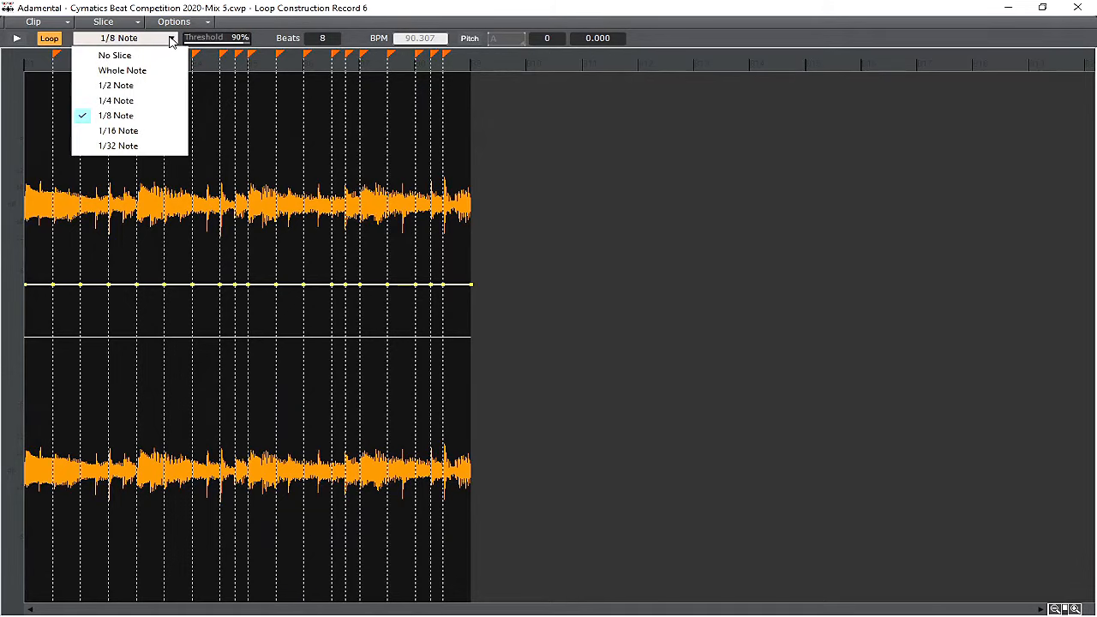
click(130, 72)
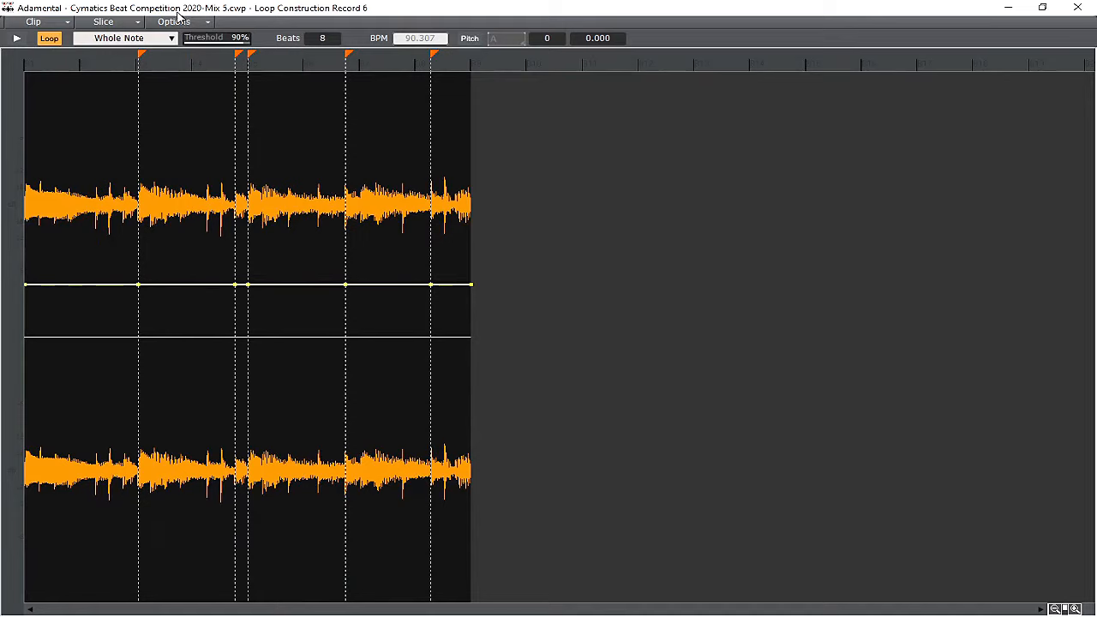
click(17, 40)
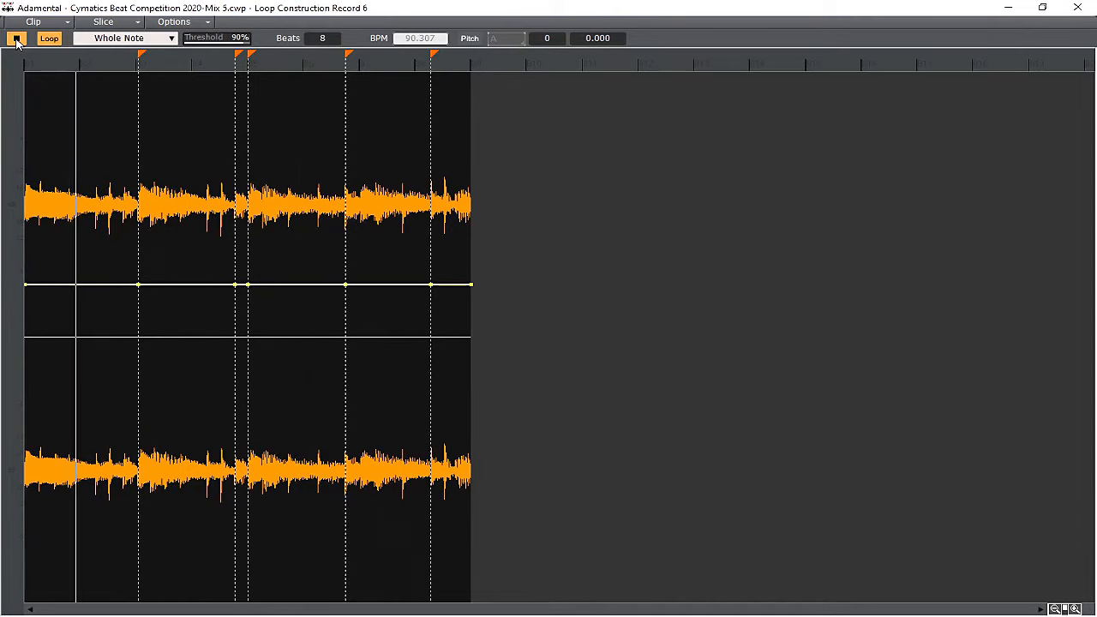
click(17, 39)
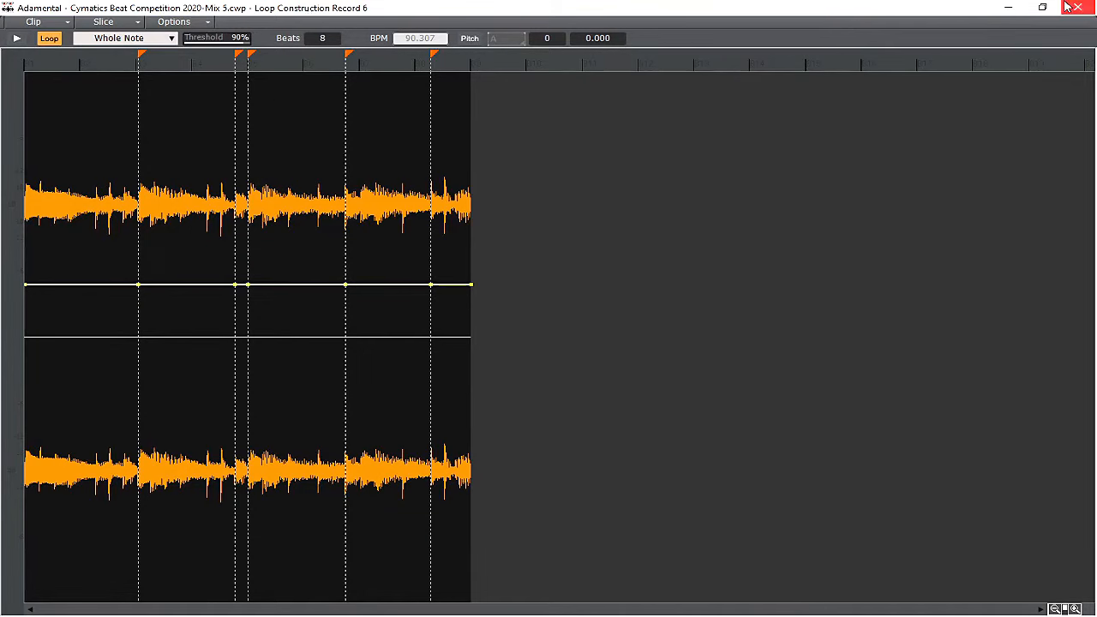
Step: Look at the clip commands for saving the loop and dismiss them without choosing one
click(60, 23)
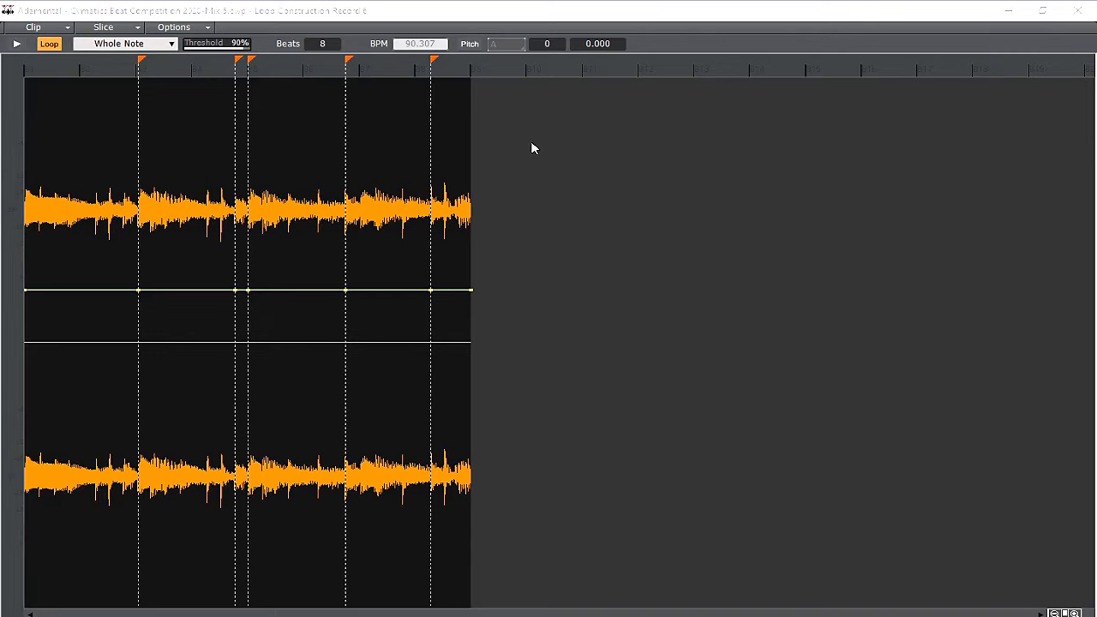
click(66, 28)
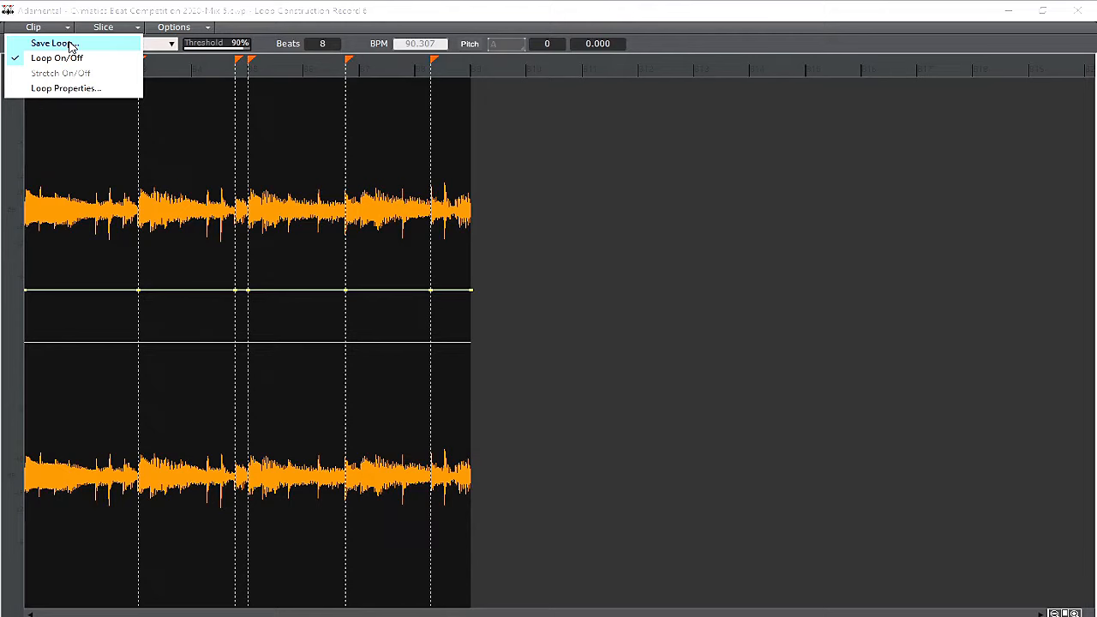
click(626, 111)
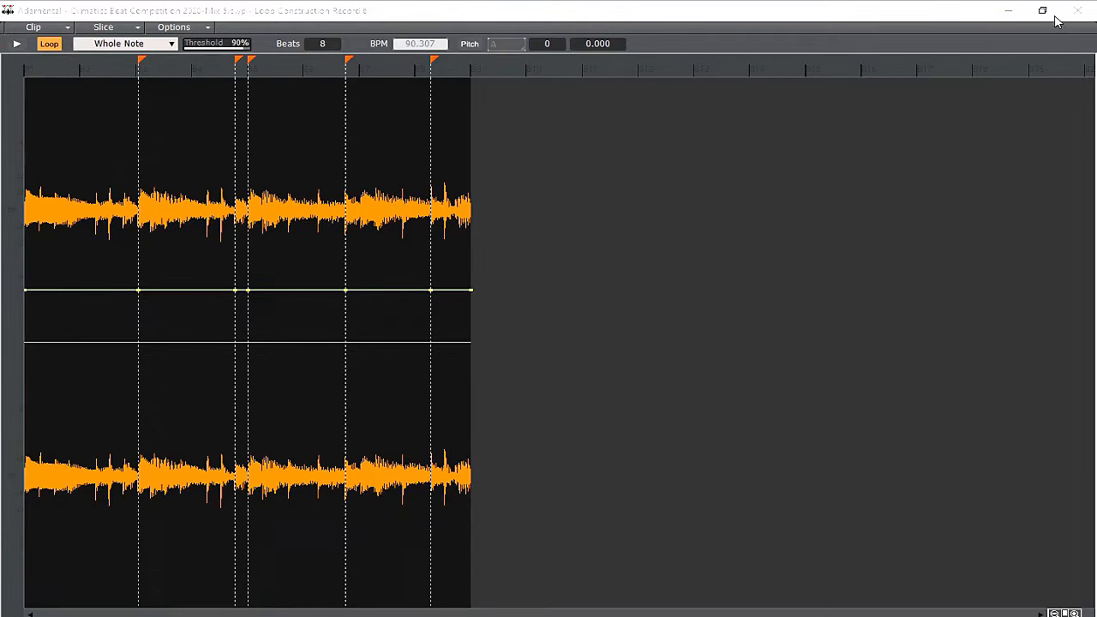
Step: Close the Loop Construction view, move the Record 6 clip to measure 2 on Track 19, and turn snapping on
click(1056, 15)
click(864, 31)
drag(478, 306, 601, 306)
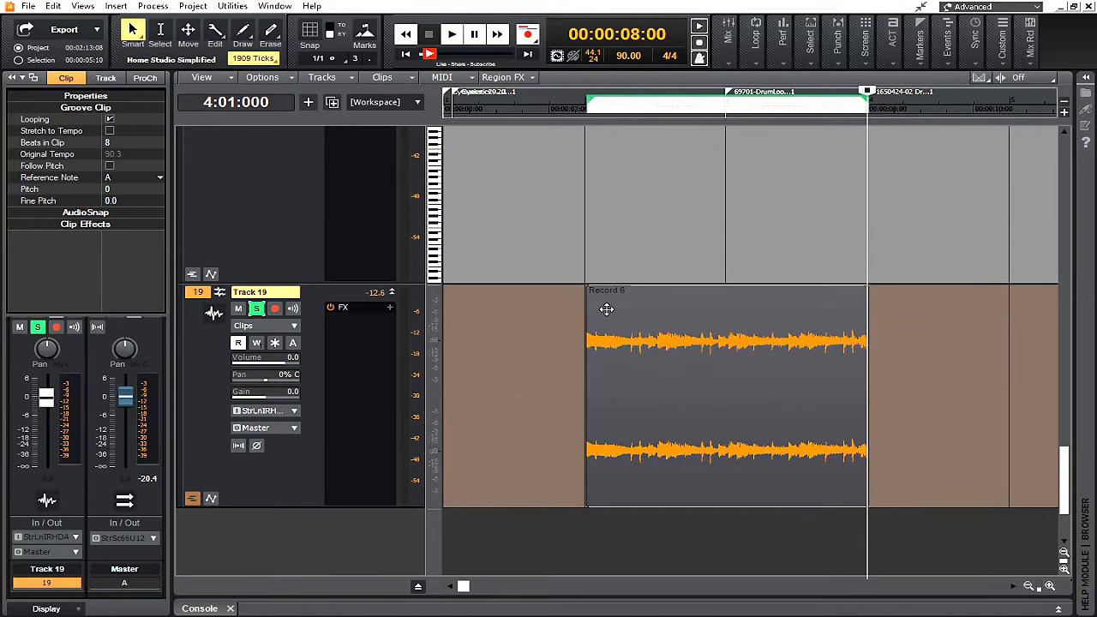
key(n)
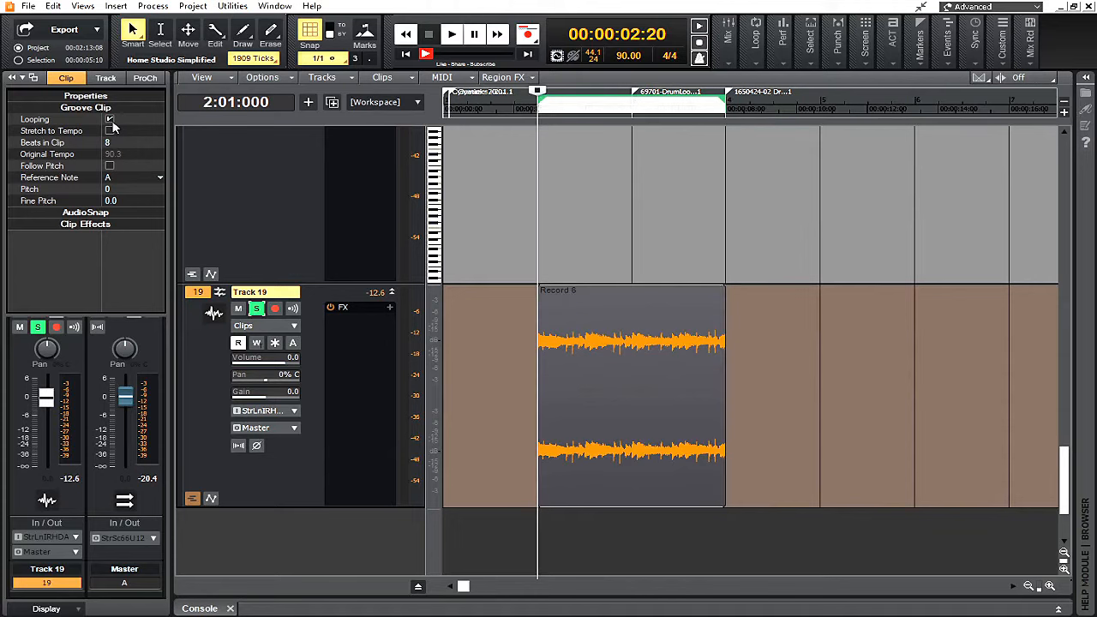
Step: Extend the end of the looped Record 6 clip to repeat it over the following measures, and play it back
drag(723, 397, 963, 391)
key(space)
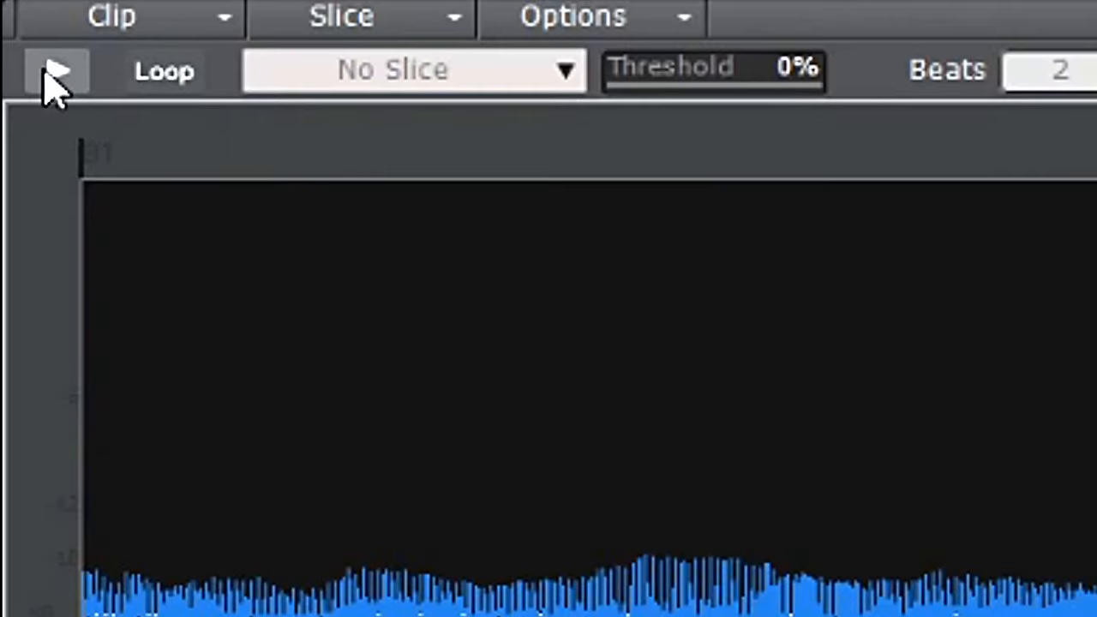
Step: Enable looping with 1/8 Note slicing and turn on pitch following for the Kontakt 1 clip in the Loop Construction view
click(155, 82)
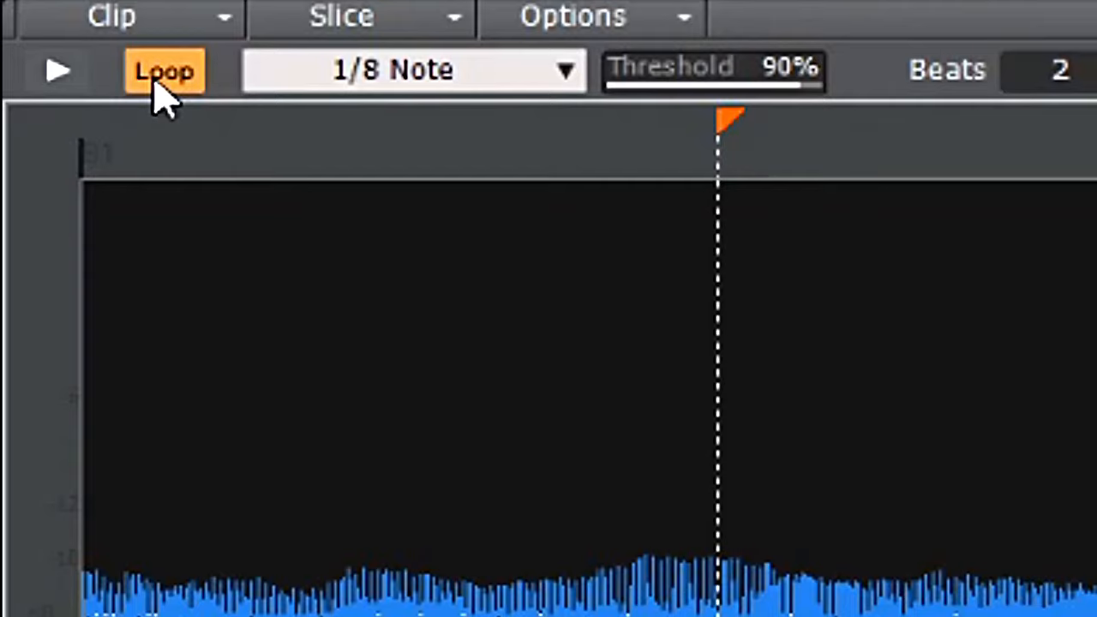
click(563, 86)
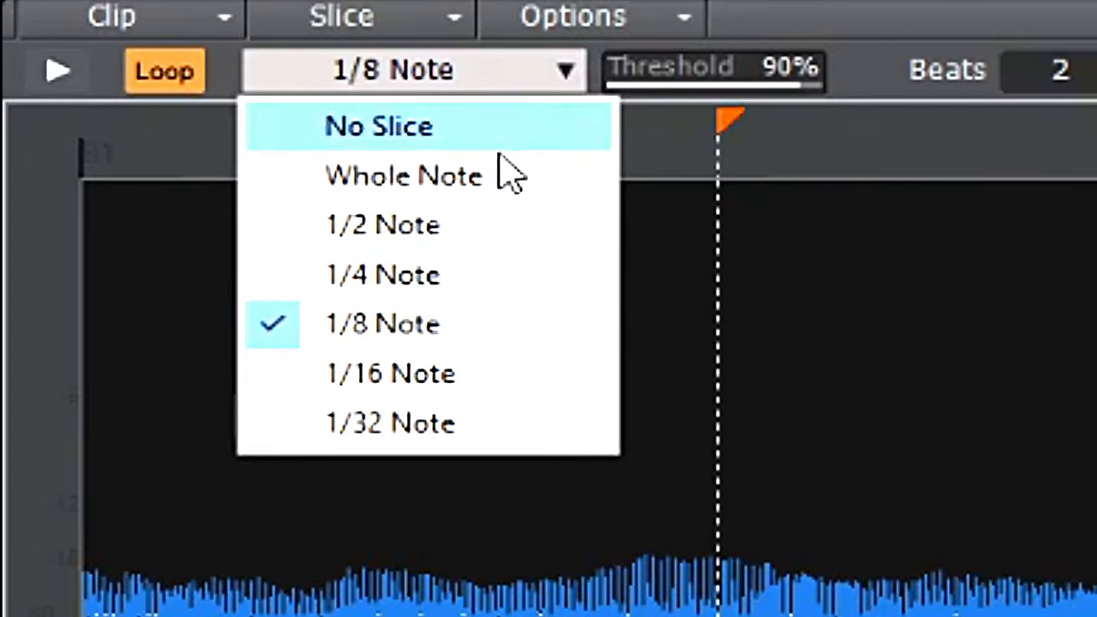
click(472, 189)
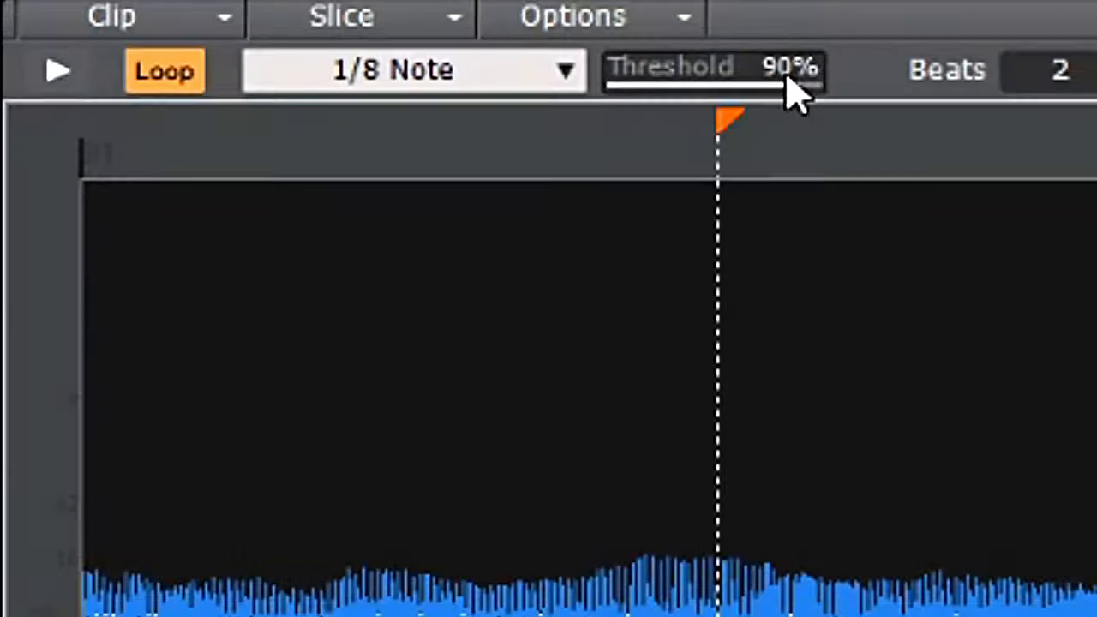
click(238, 38)
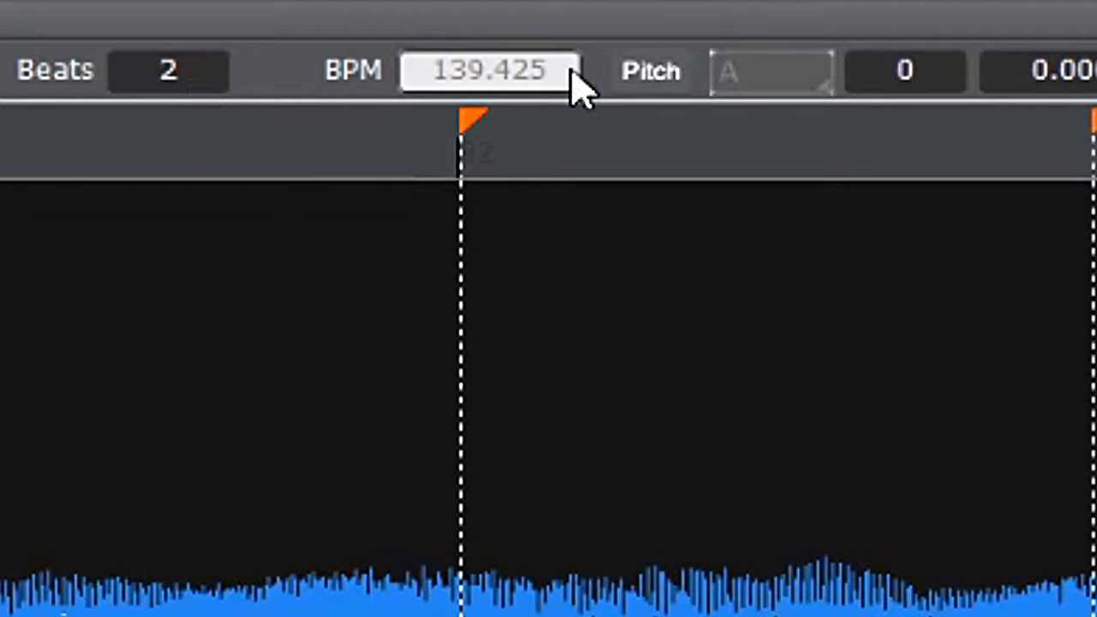
click(662, 84)
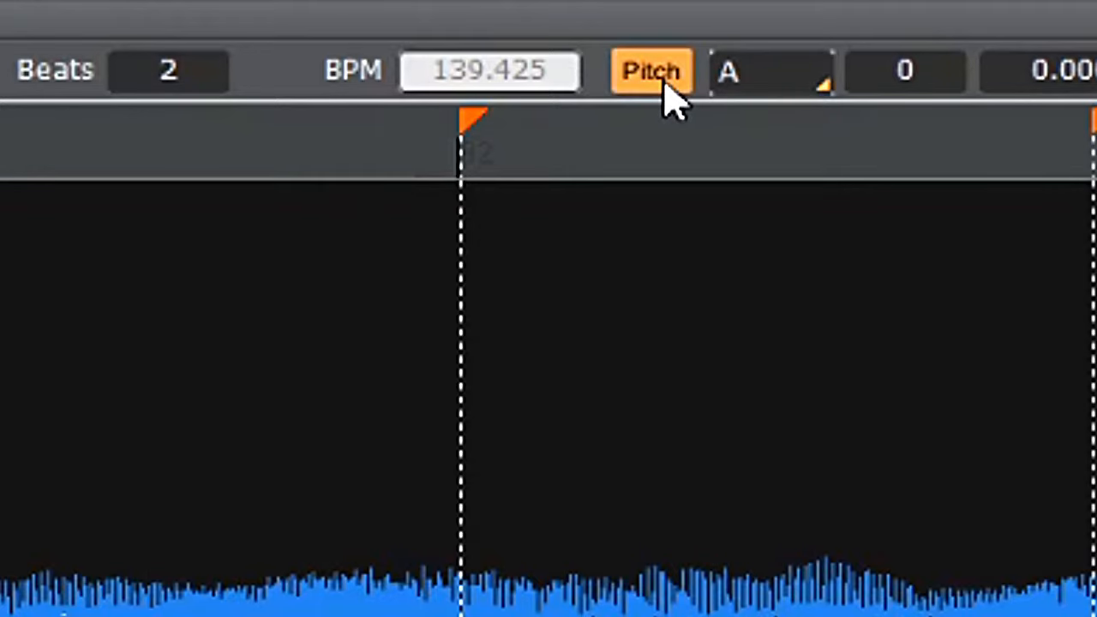
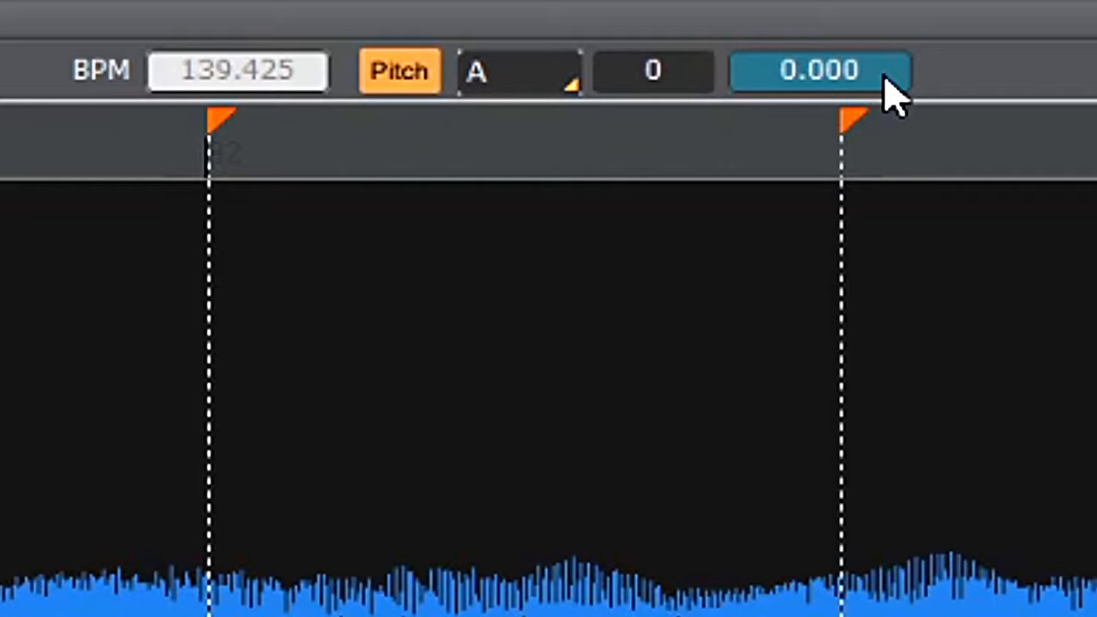
Step: Save the project, and move the Kontakt 1 loop's first slice marker about halfway toward the second one
key(ctrl+s)
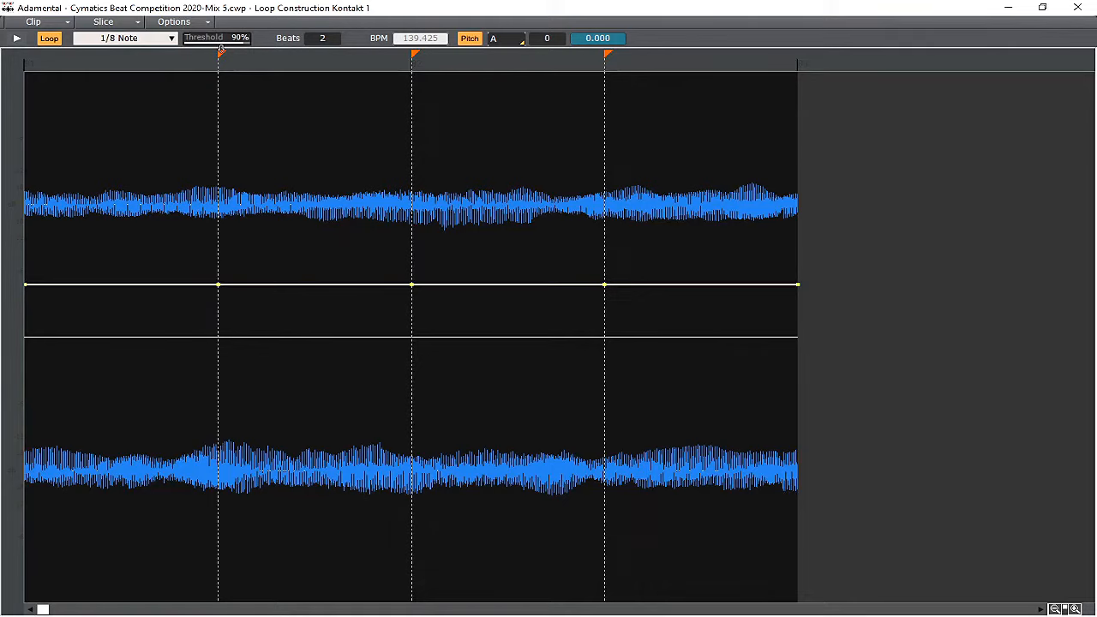
drag(220, 49, 320, 51)
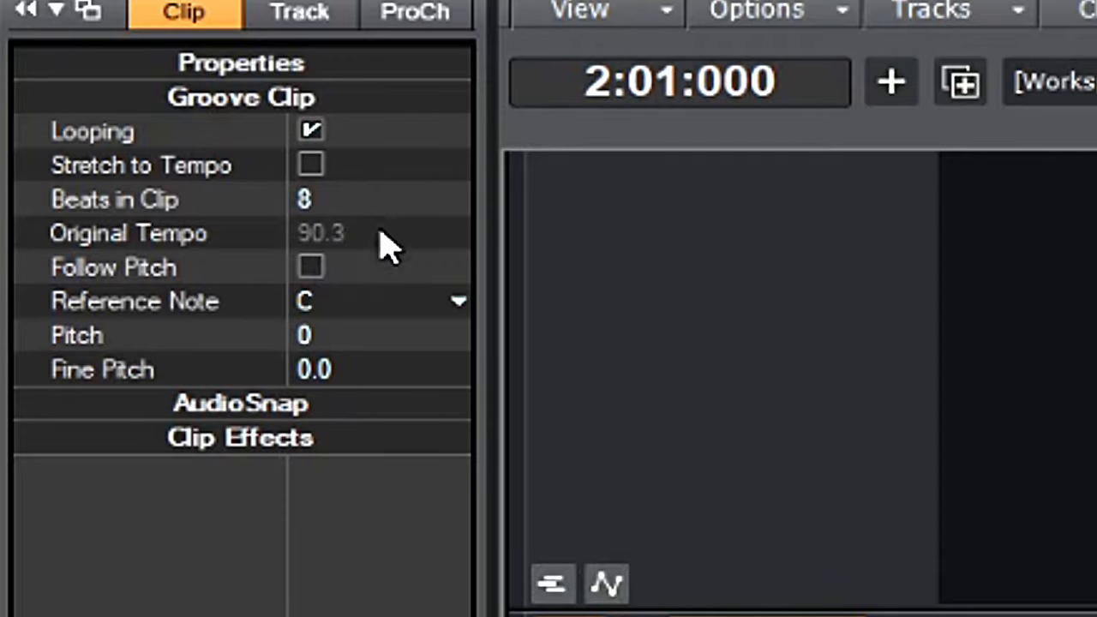
Step: Turn on pitch following for the Record 6 clip and insert a marker at 2:01:000 with groove-clip pitch D
click(311, 268)
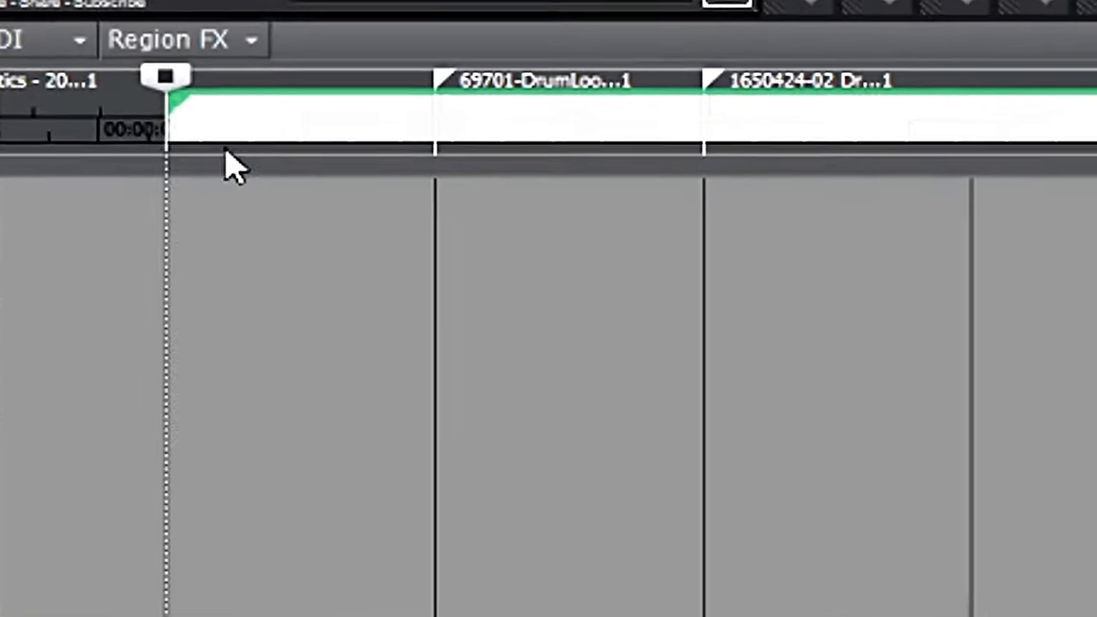
right_click(193, 136)
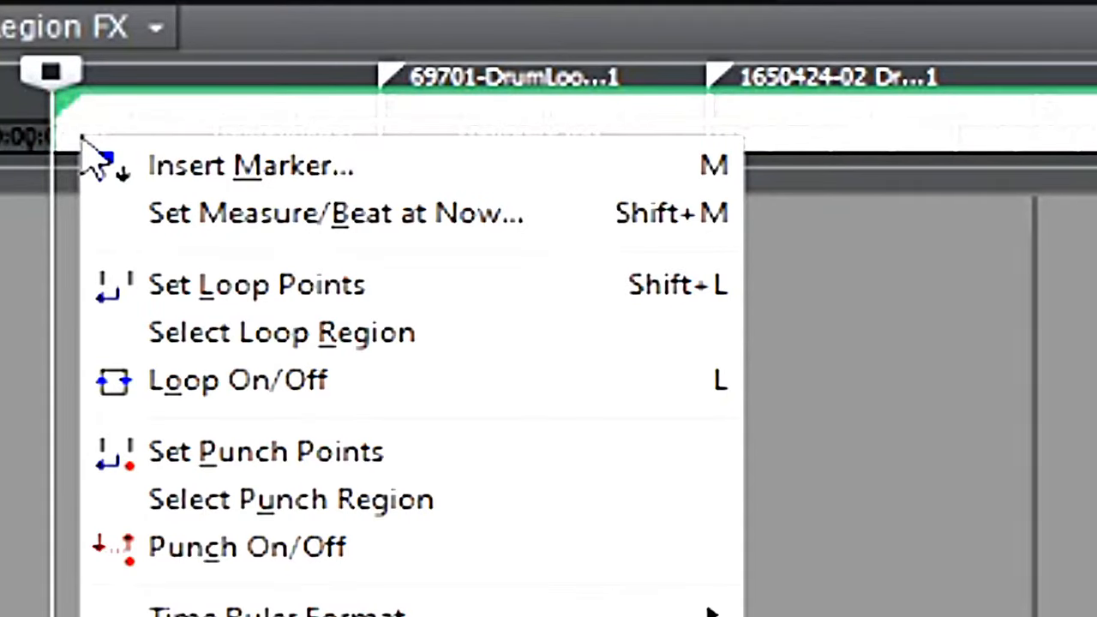
click(211, 171)
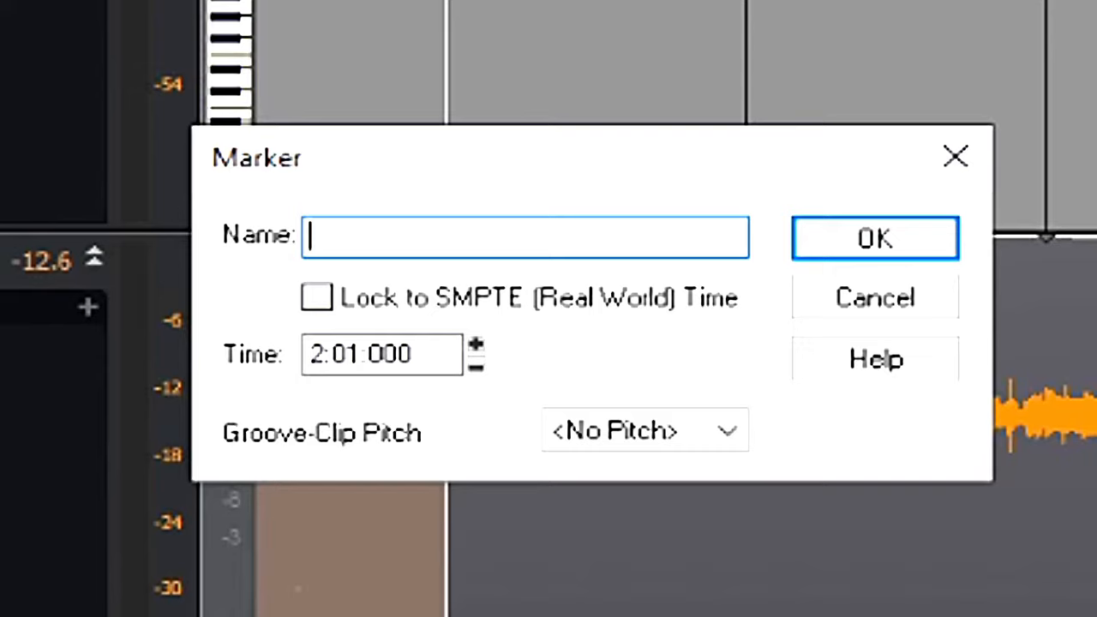
click(730, 431)
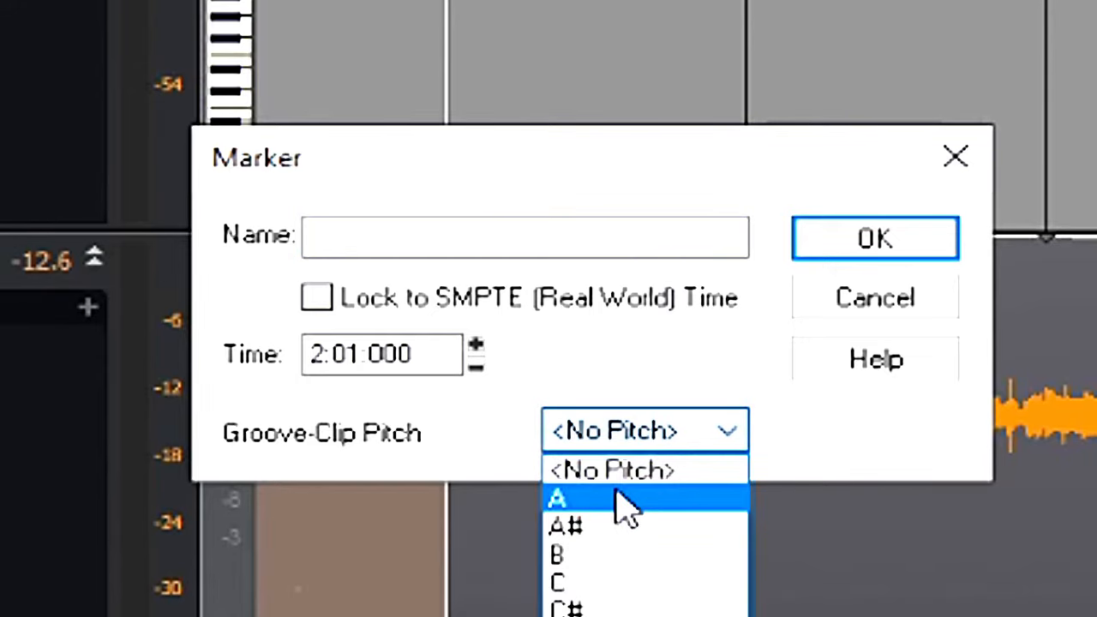
click(613, 616)
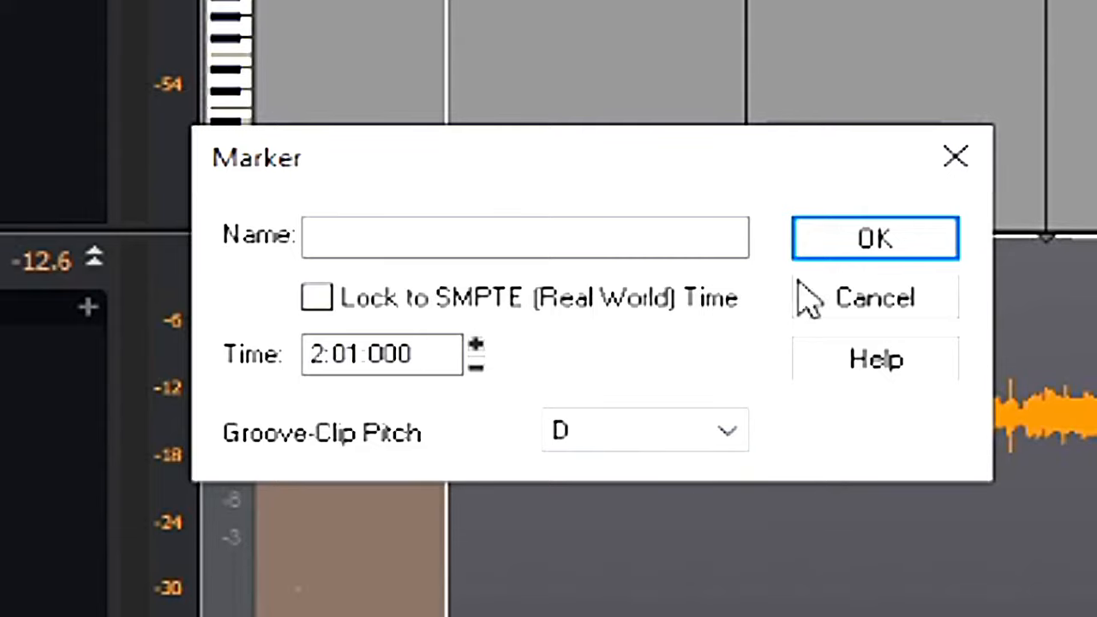
click(847, 238)
Step: Insert a marker at 4:01:000 with groove-clip pitch C, and play the loop back through both pitch markers
click(576, 56)
right_click(575, 57)
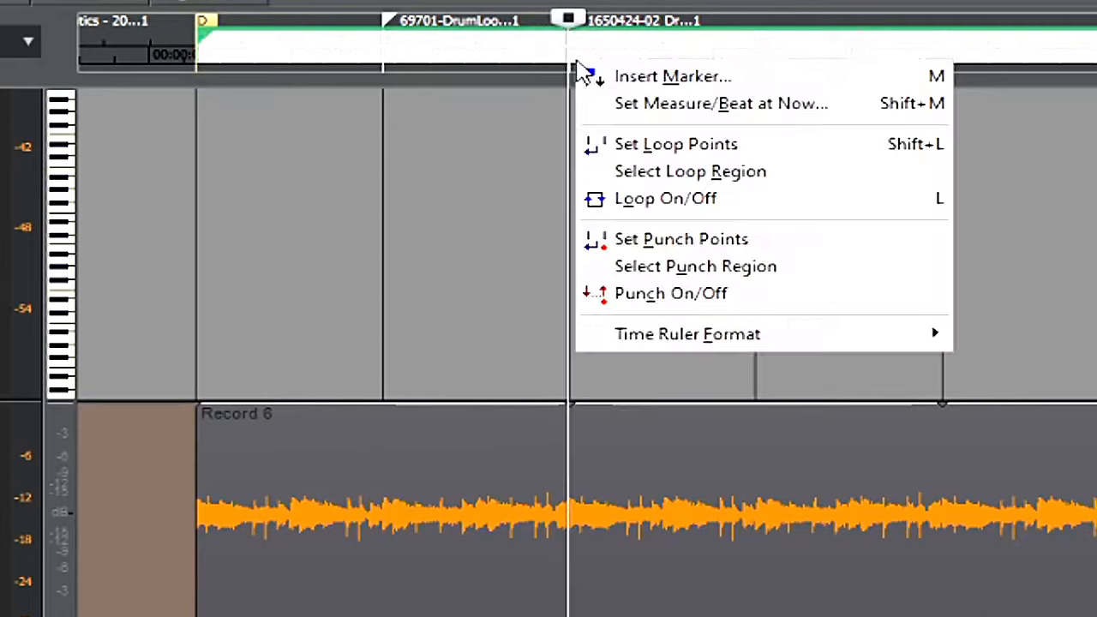
click(645, 82)
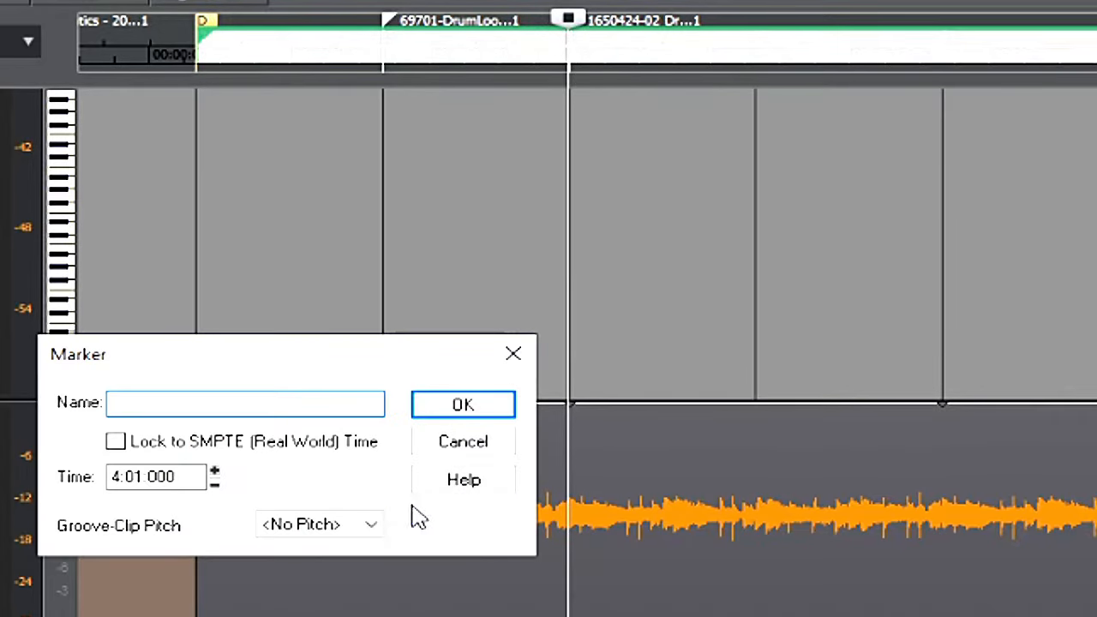
click(370, 525)
click(286, 614)
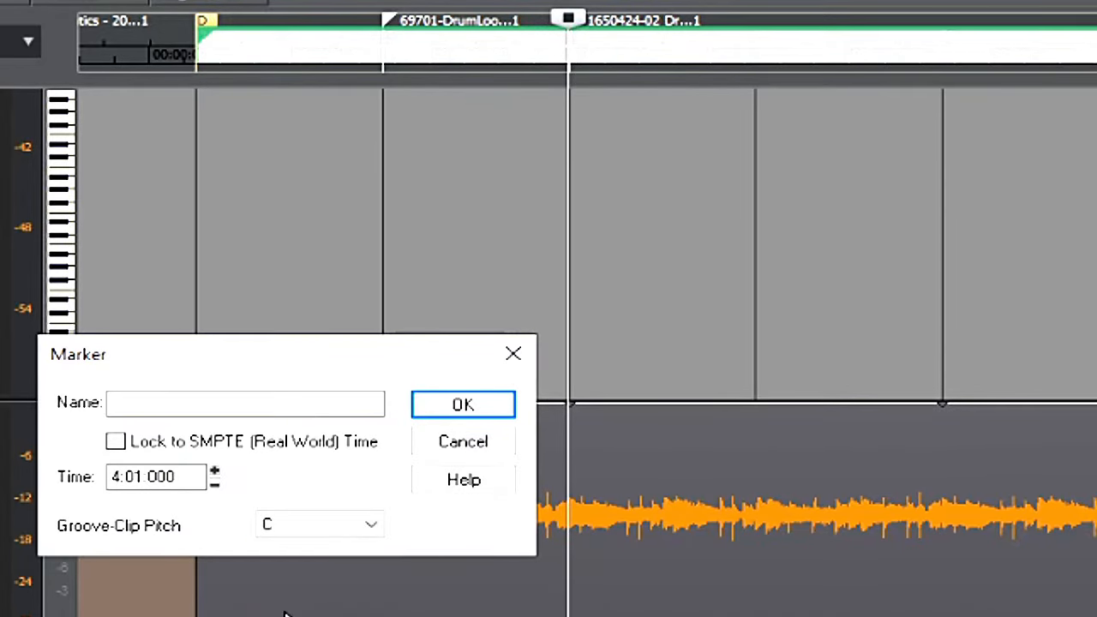
click(442, 412)
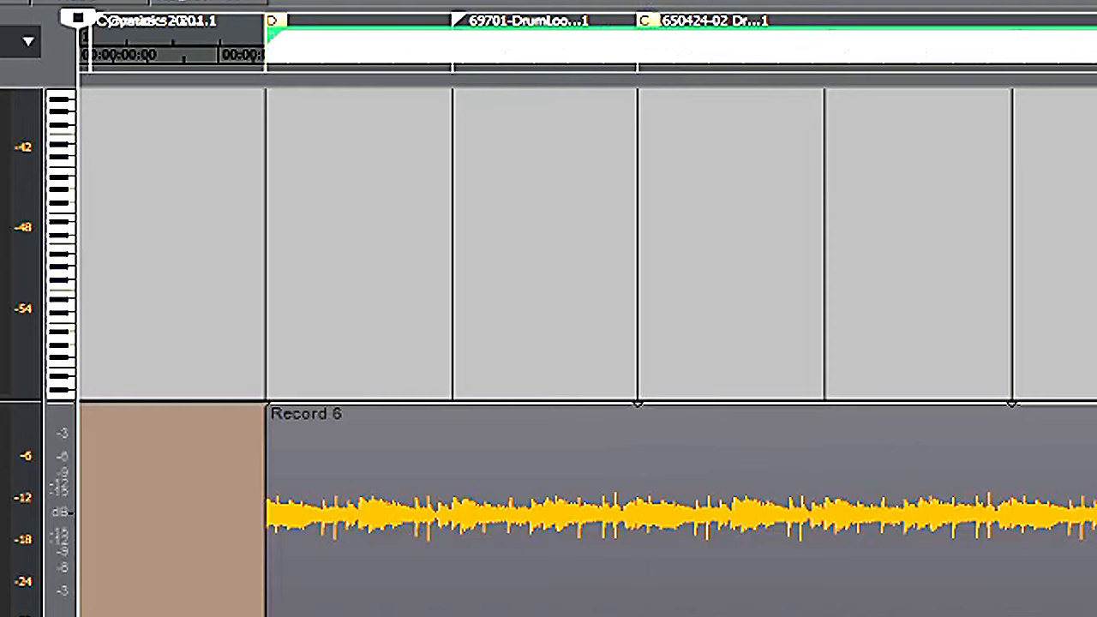
key(space)
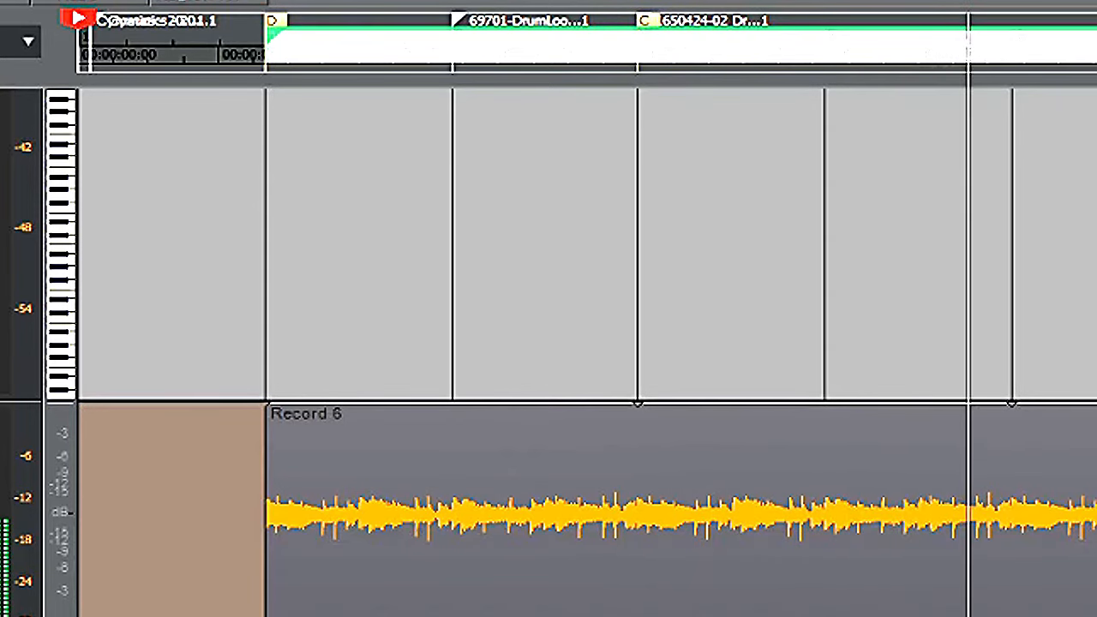
key(space)
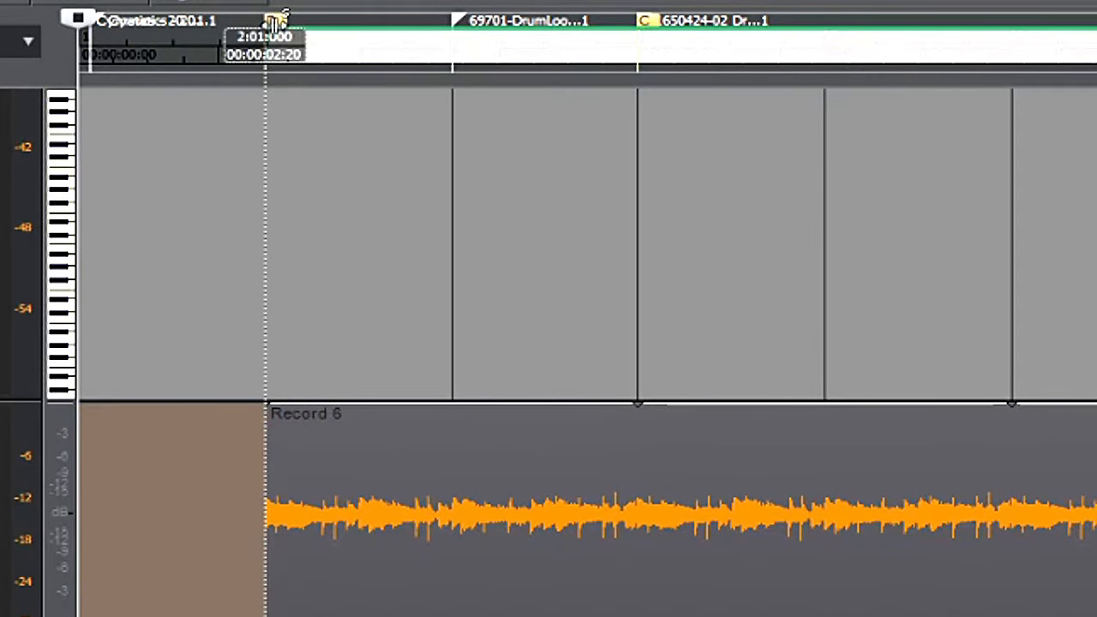
Step: Delete the pitch D marker at measure 2
mouse_move(350, 22)
mouse_down()
mouse_move(626, 35)
mouse_move(338, 37)
mouse_up()
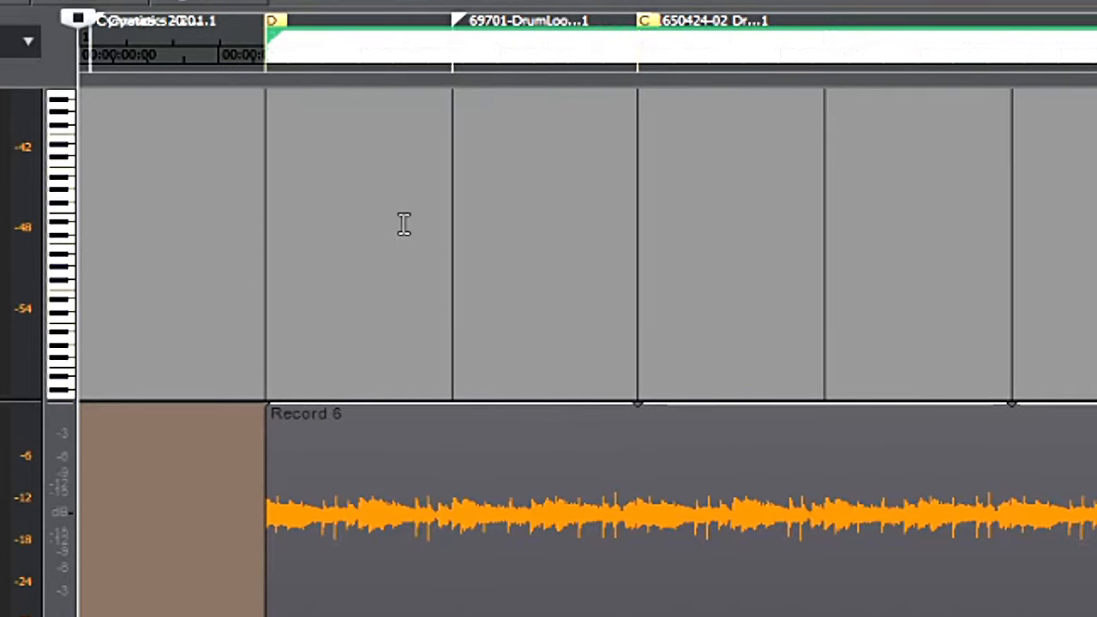
click(278, 17)
key(Delete)
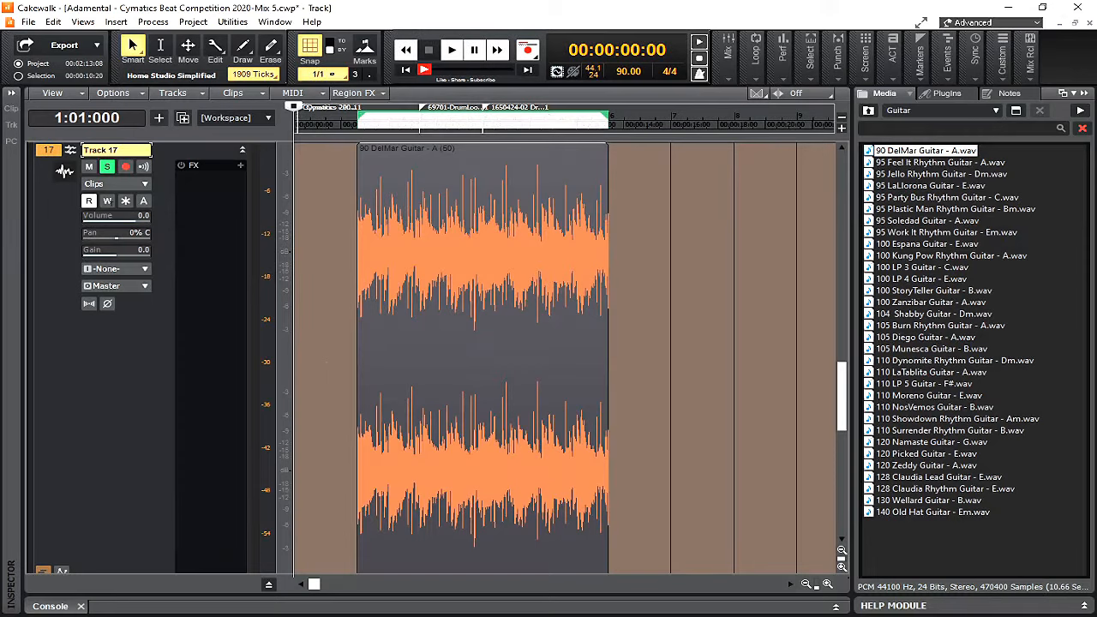
Step: Select the 90 DelMar Guitar clip on Track 17, show its Groove Clip properties, and switch looping off and on again
click(710, 222)
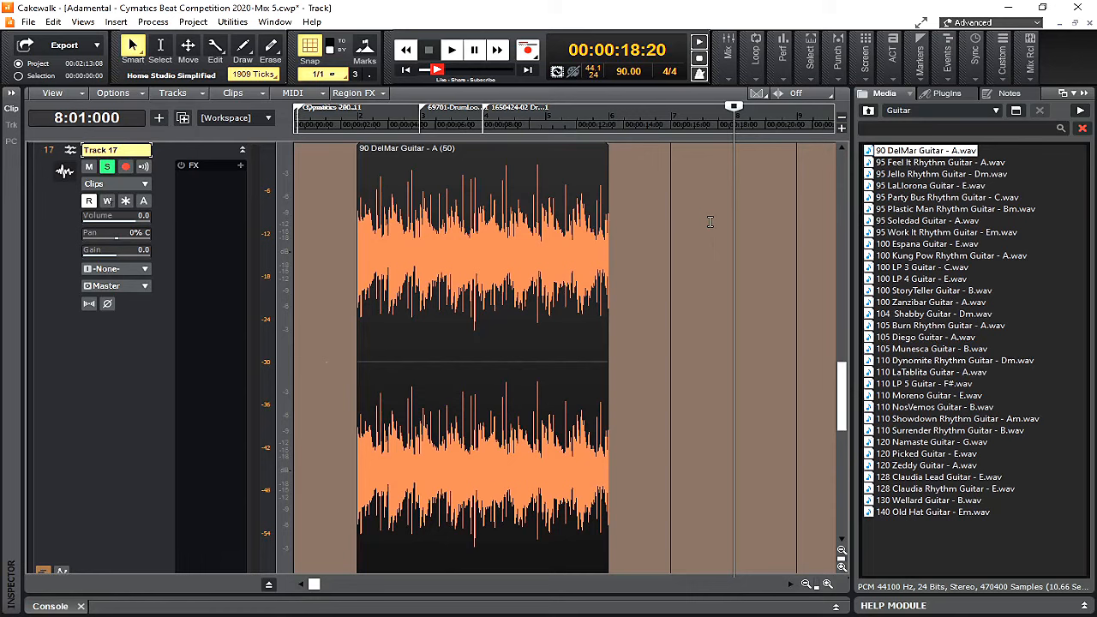
click(367, 214)
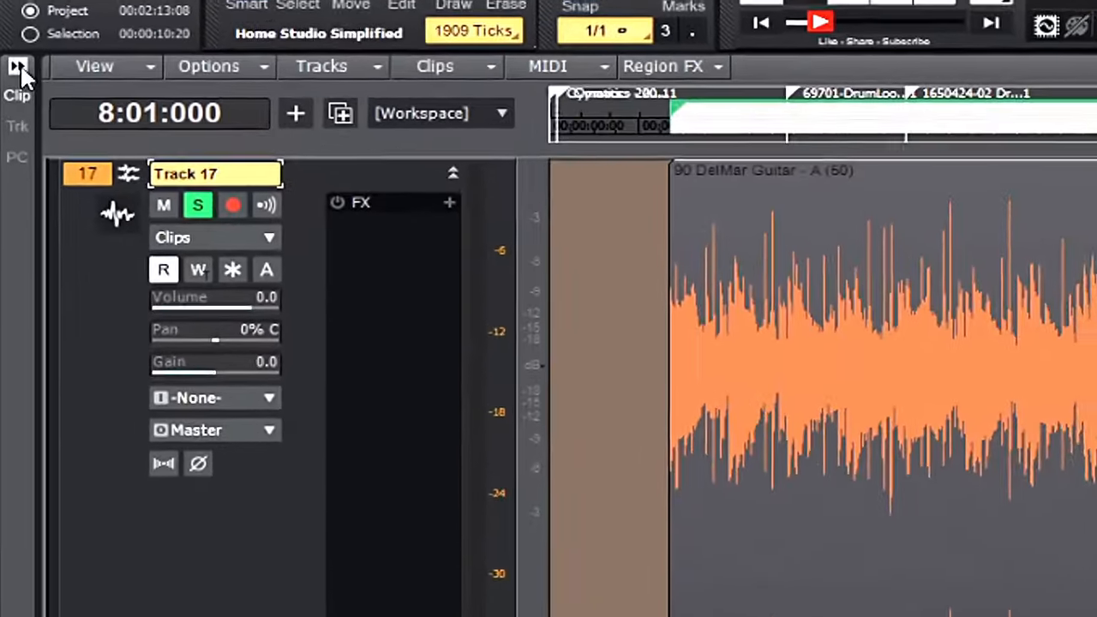
click(10, 92)
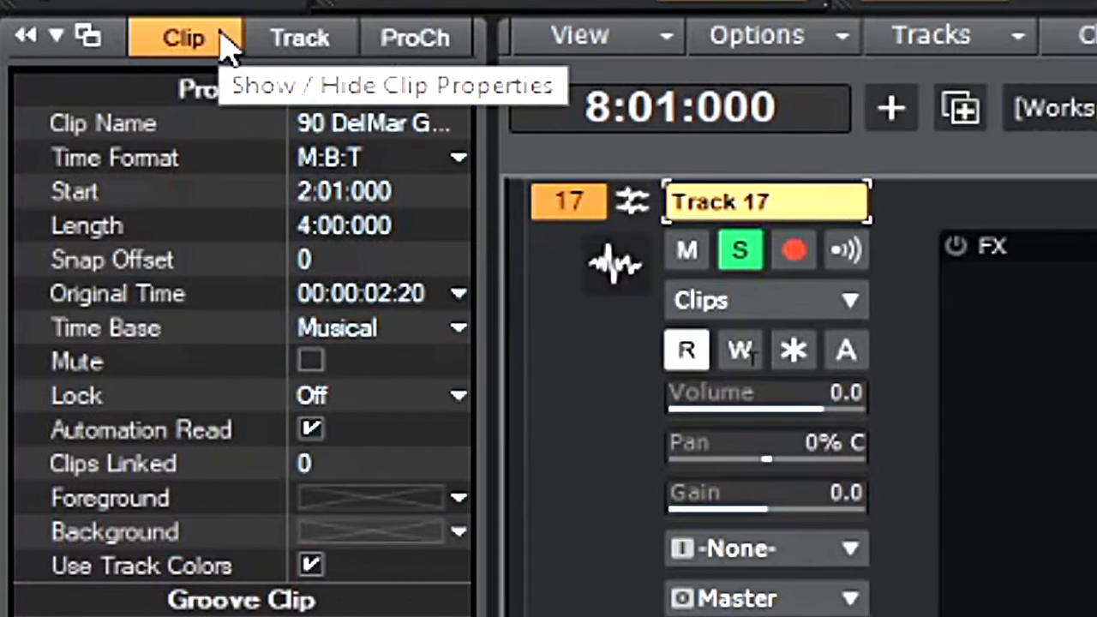
click(176, 49)
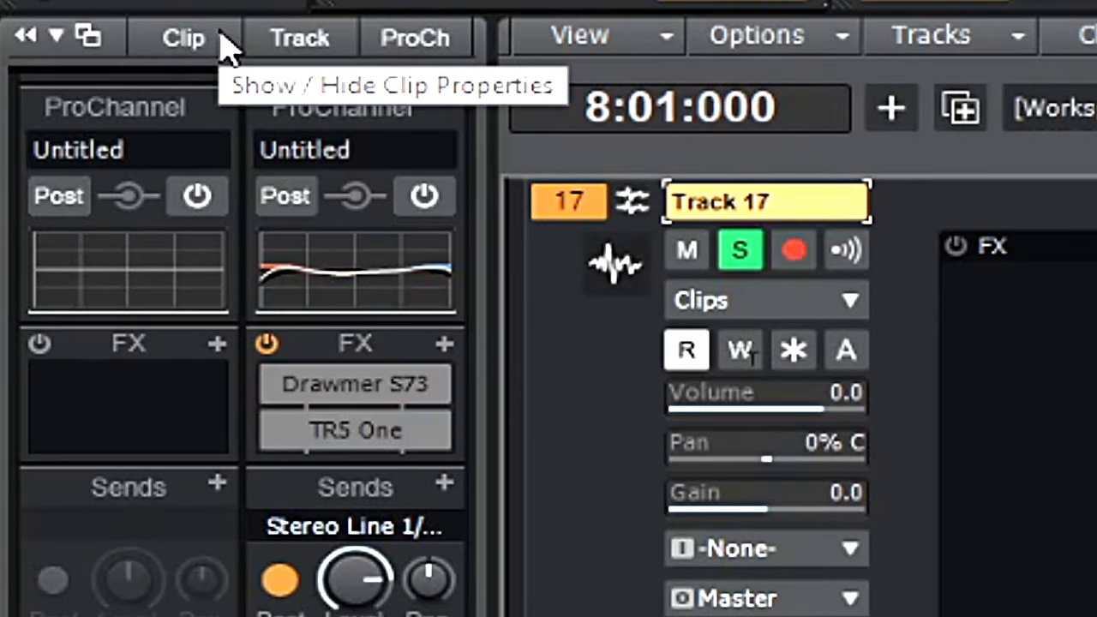
click(221, 39)
scroll(215, 604, down, 5)
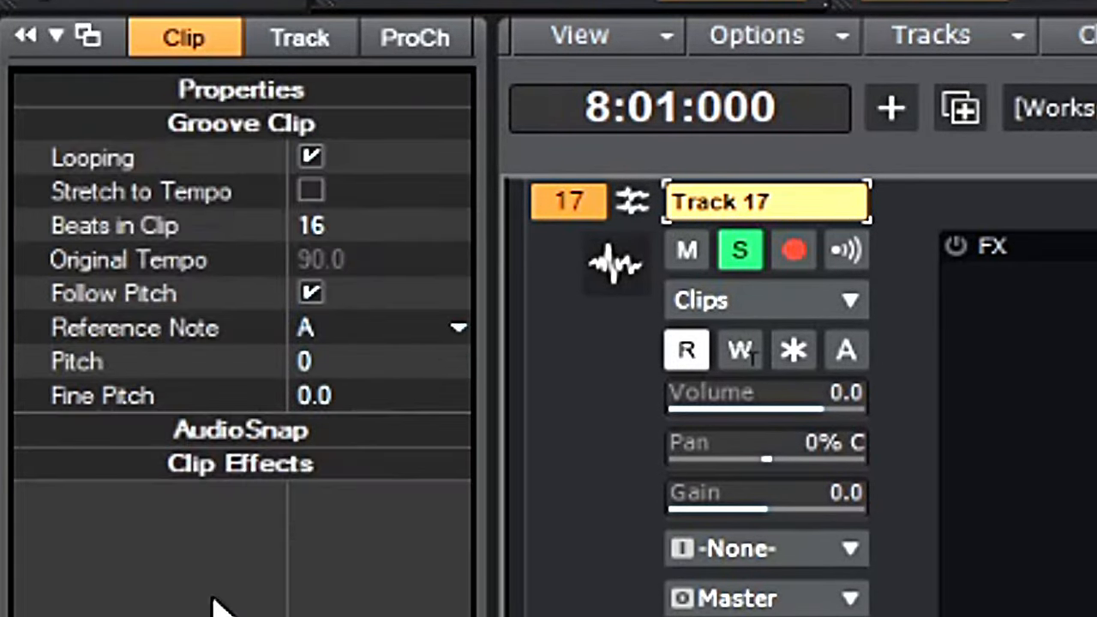
click(310, 159)
click(310, 158)
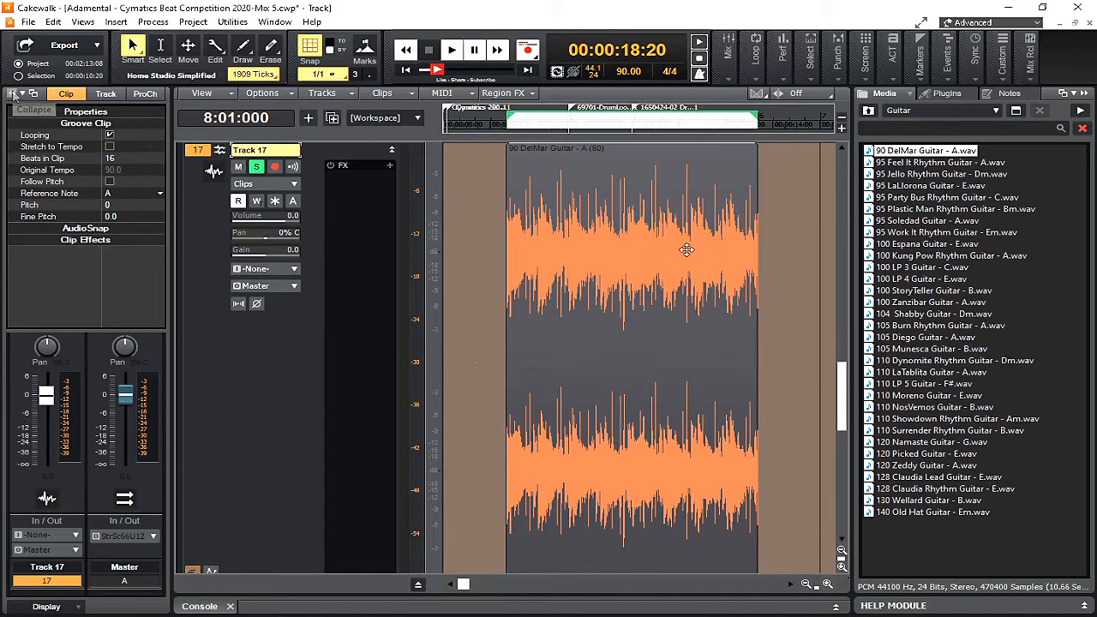
Step: Switch groove-clip looping off and back on for the DelMar Guitar clip, and extend its end to measure 9 to repeat it
right_click(639, 227)
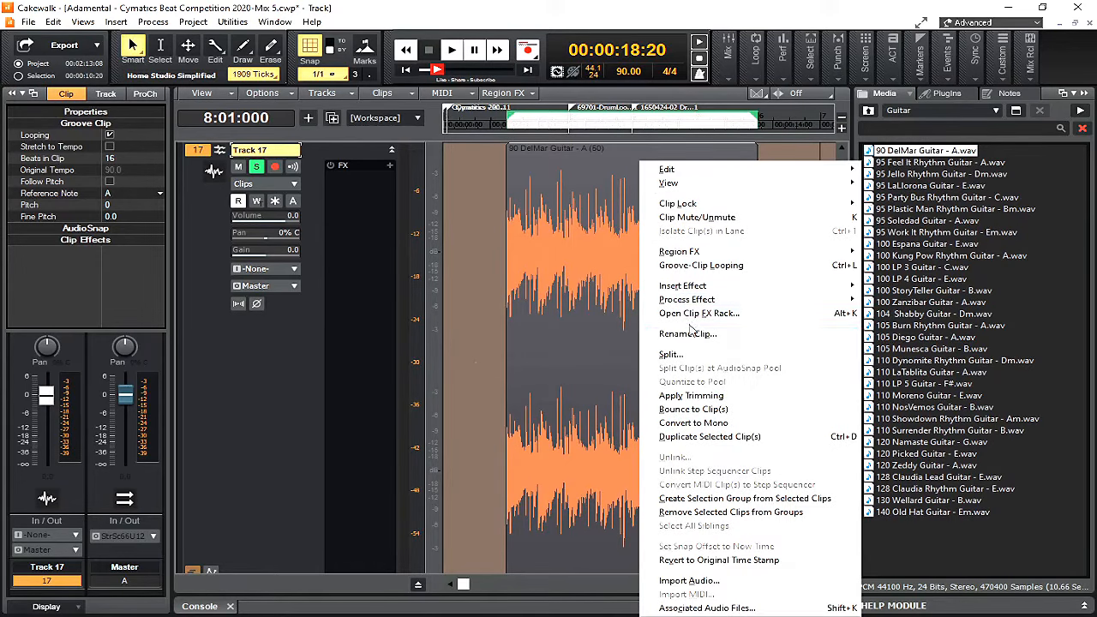
click(694, 267)
right_click(694, 269)
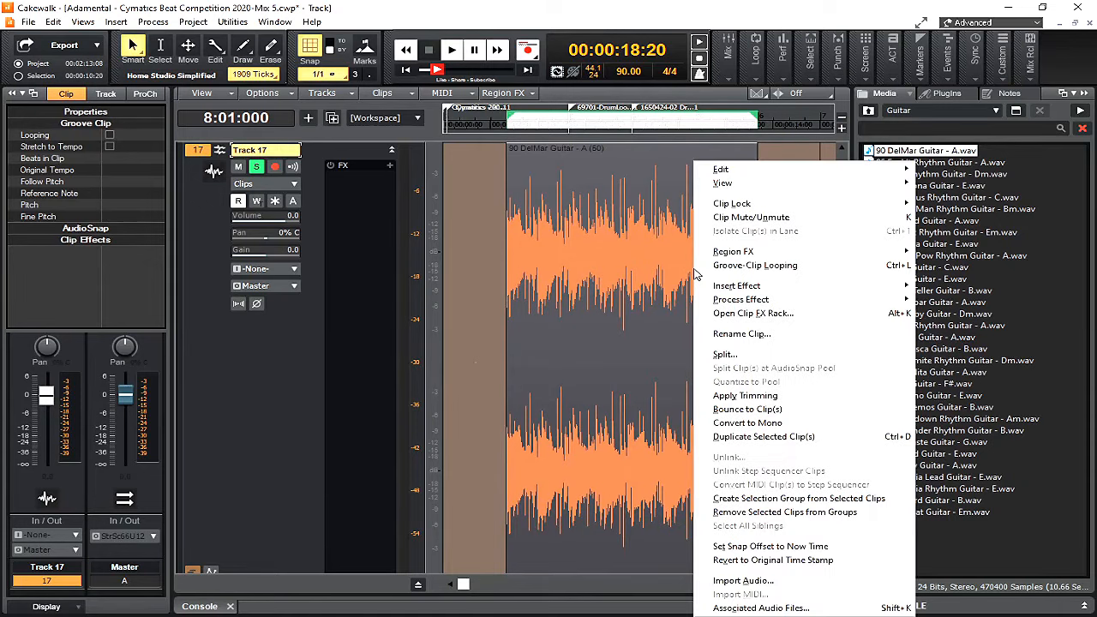
click(726, 269)
key(b)
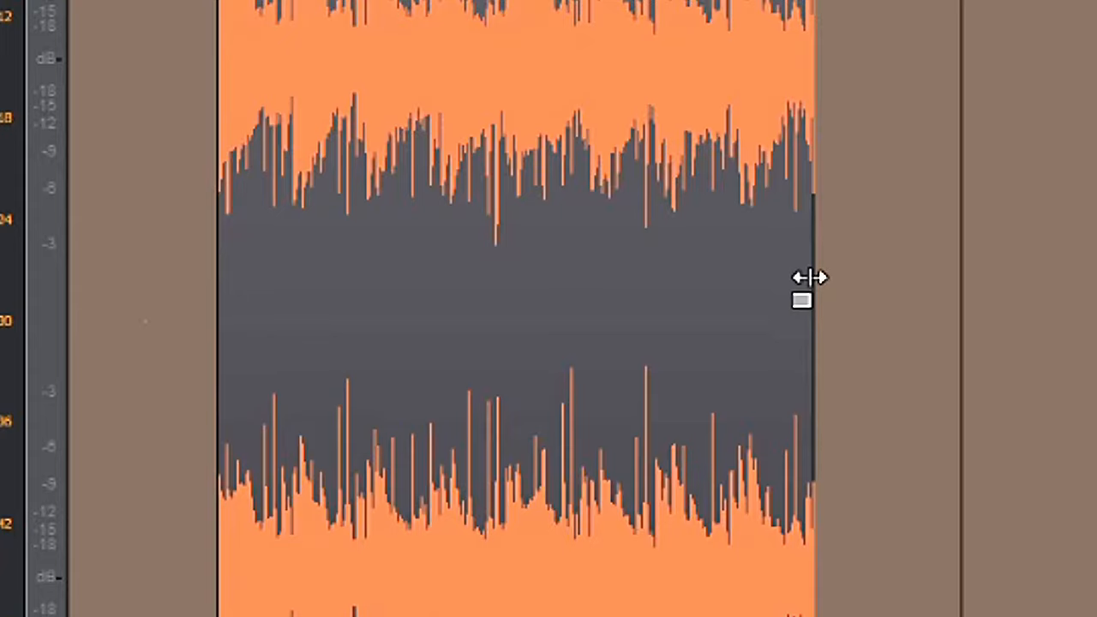
drag(809, 277, 1096, 277)
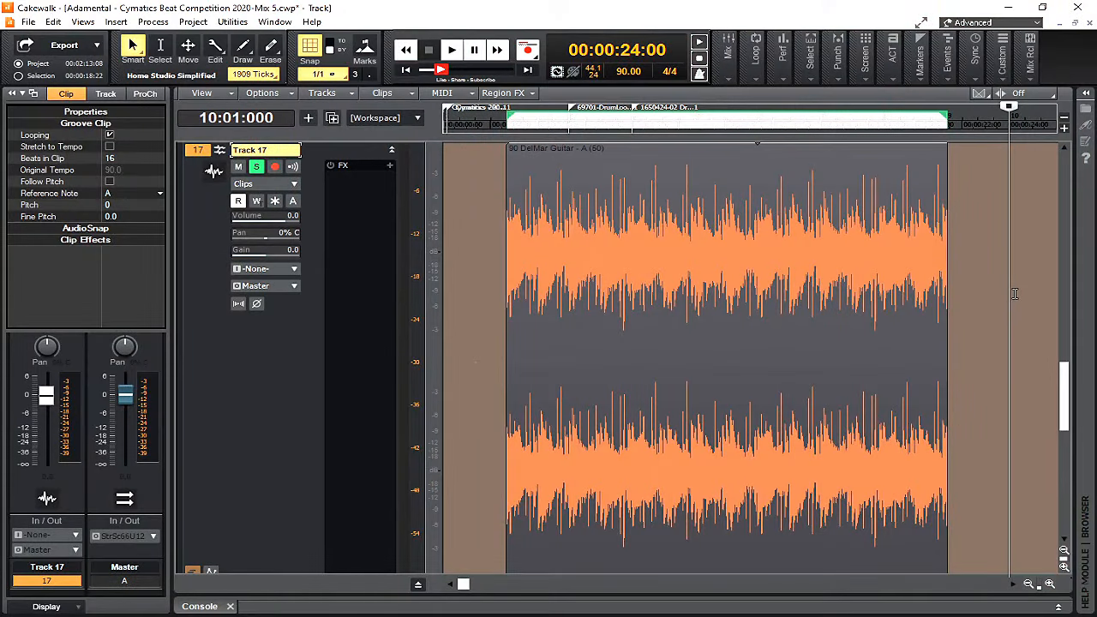
Step: Toggle snapping off and back on, and choose Whole as the snap resolution
click(307, 57)
click(307, 58)
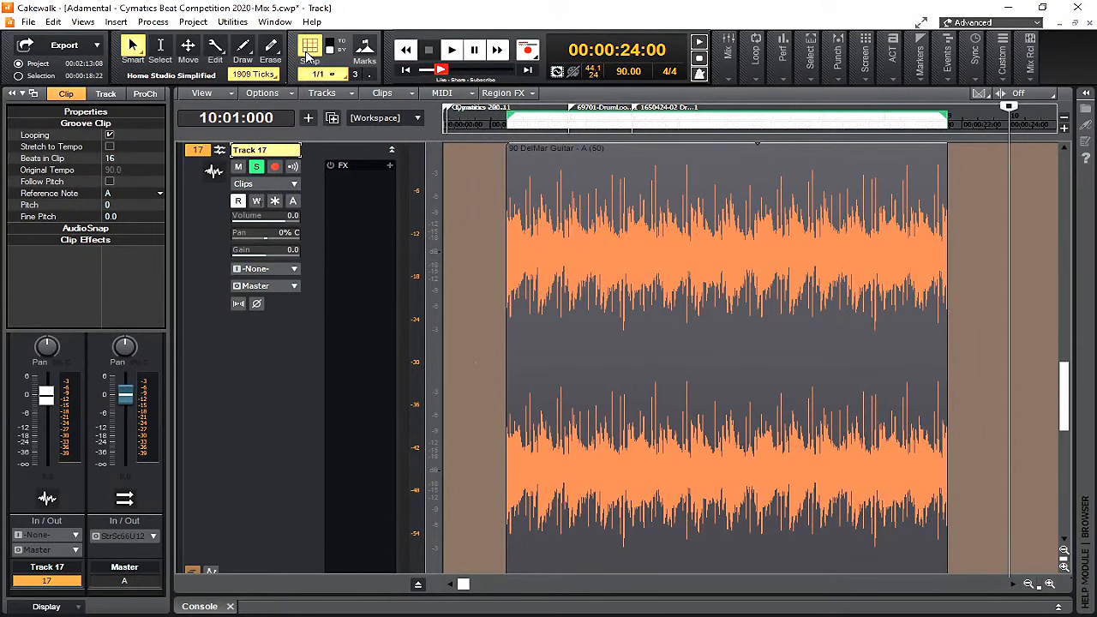
click(326, 76)
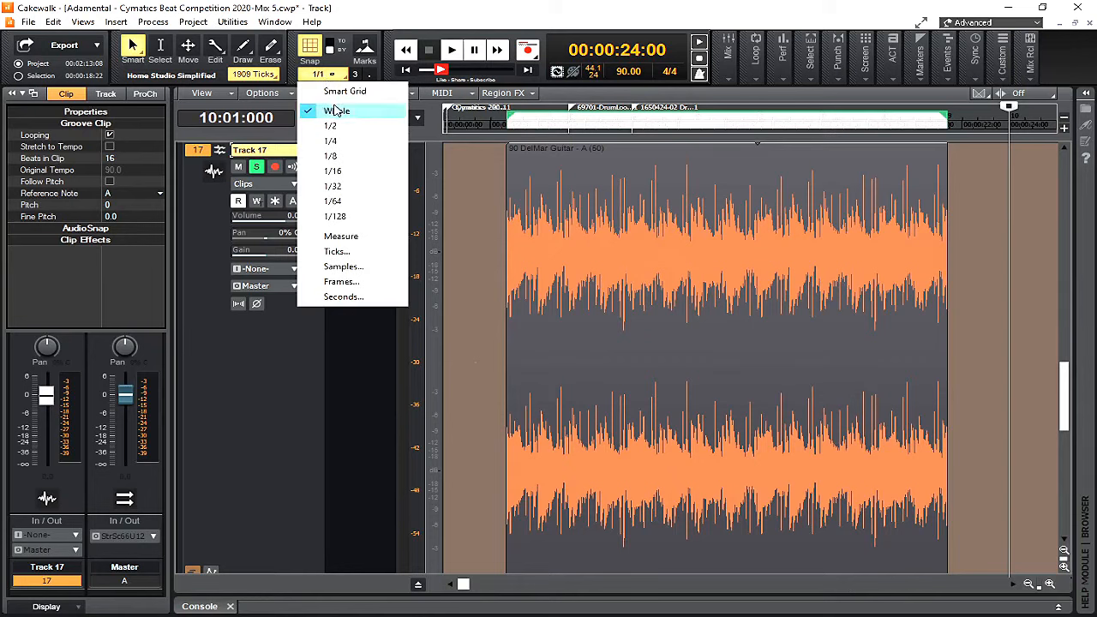
click(336, 110)
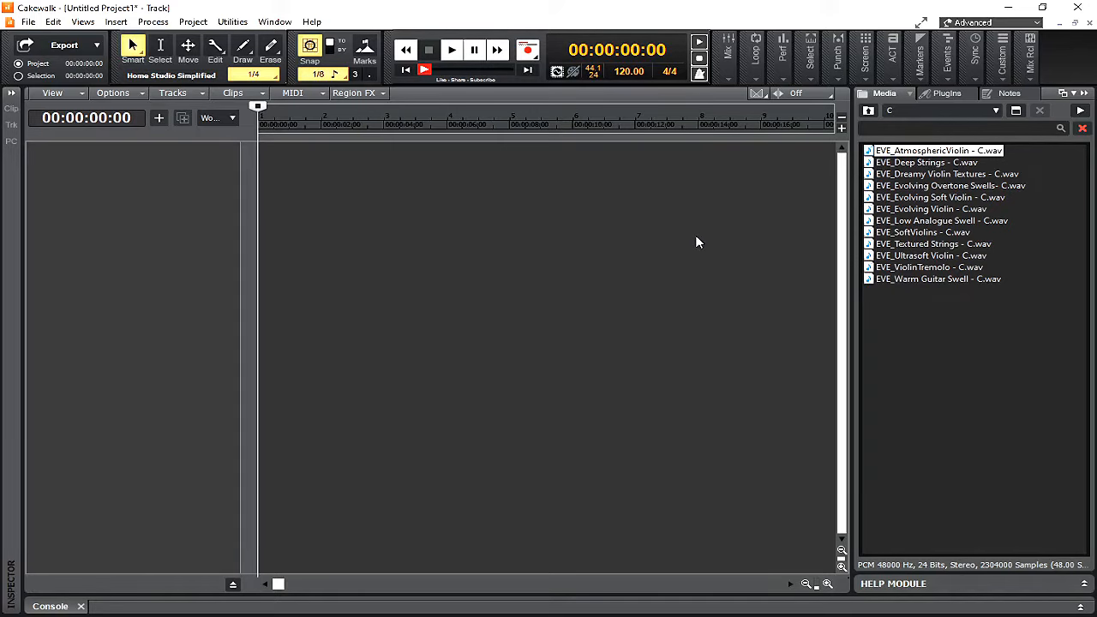
Step: Set the untitled project's tempo to 85, and return to the start of the timeline
double_click(628, 71)
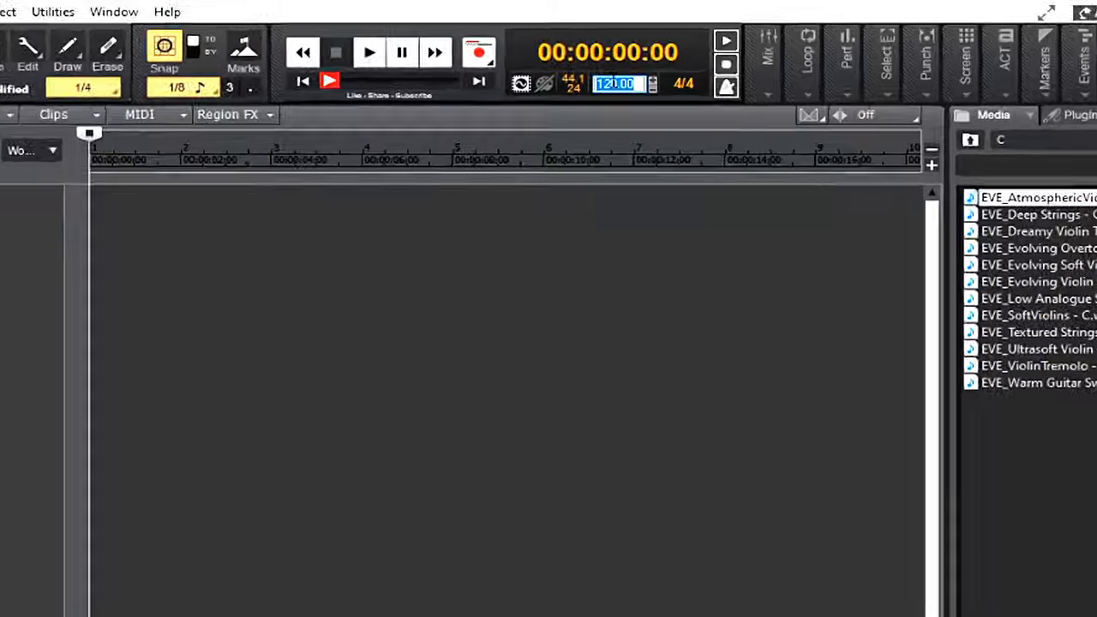
text(85)
key(Return)
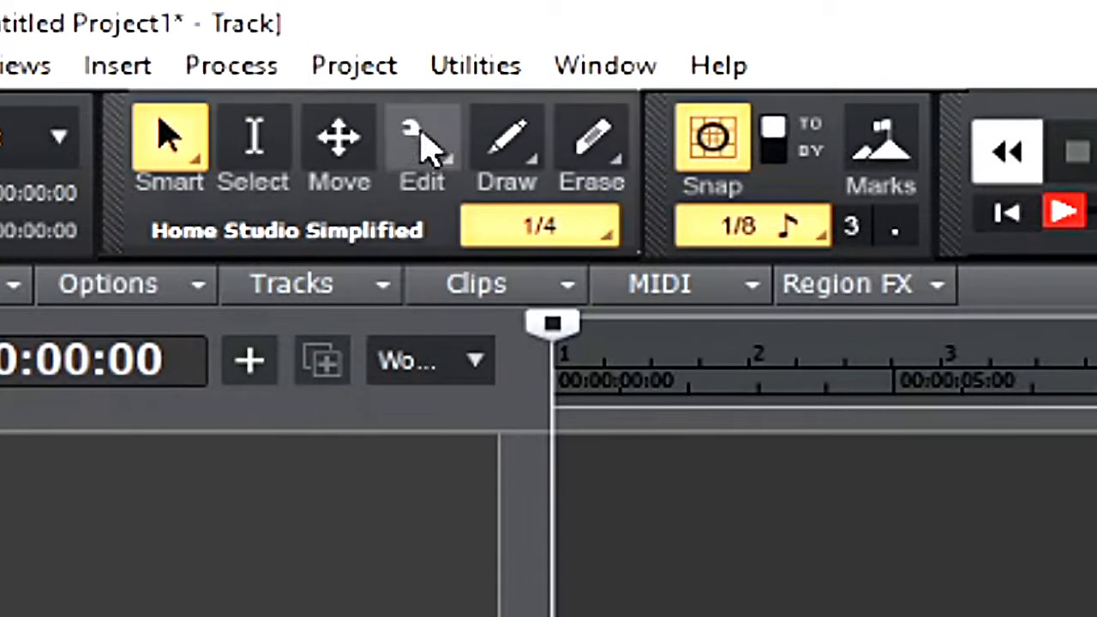
click(352, 75)
mouse_move(489, 420)
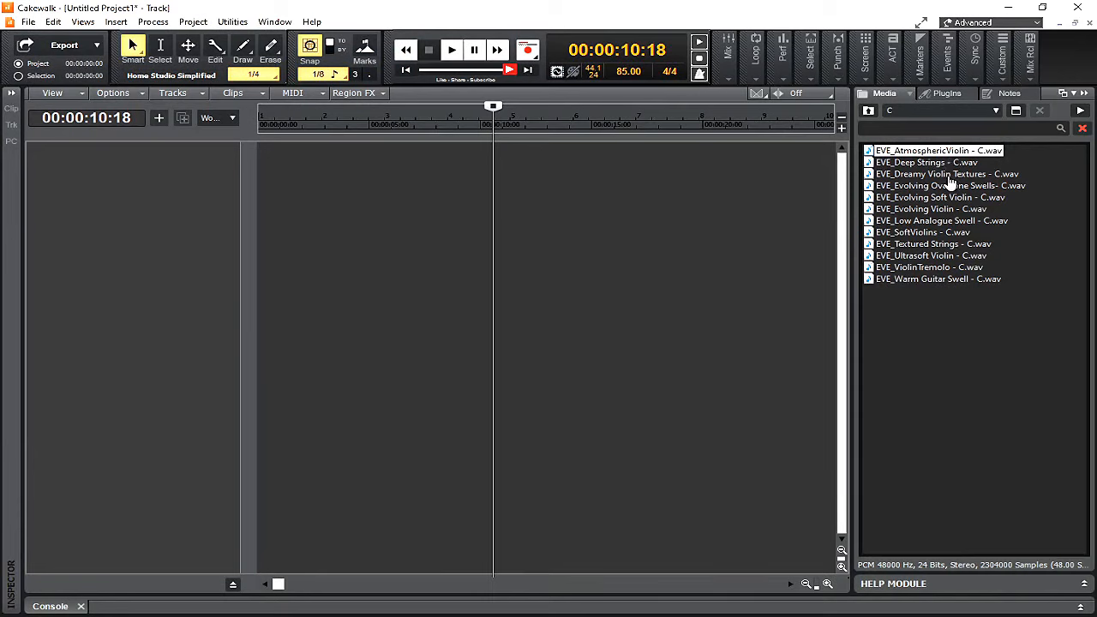
click(405, 70)
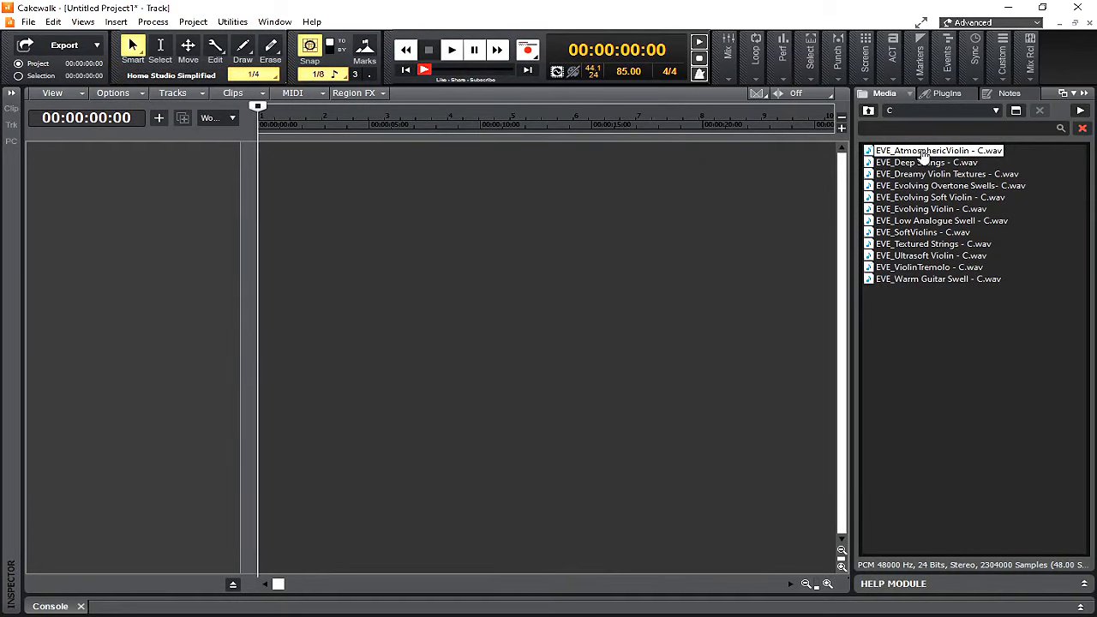
Step: Add EVE_AtmosphericViolin - C.wav and 80 Tightness - Pop.wav from the media browser to separate new tracks, and select the drum clip
drag(926, 152, 276, 180)
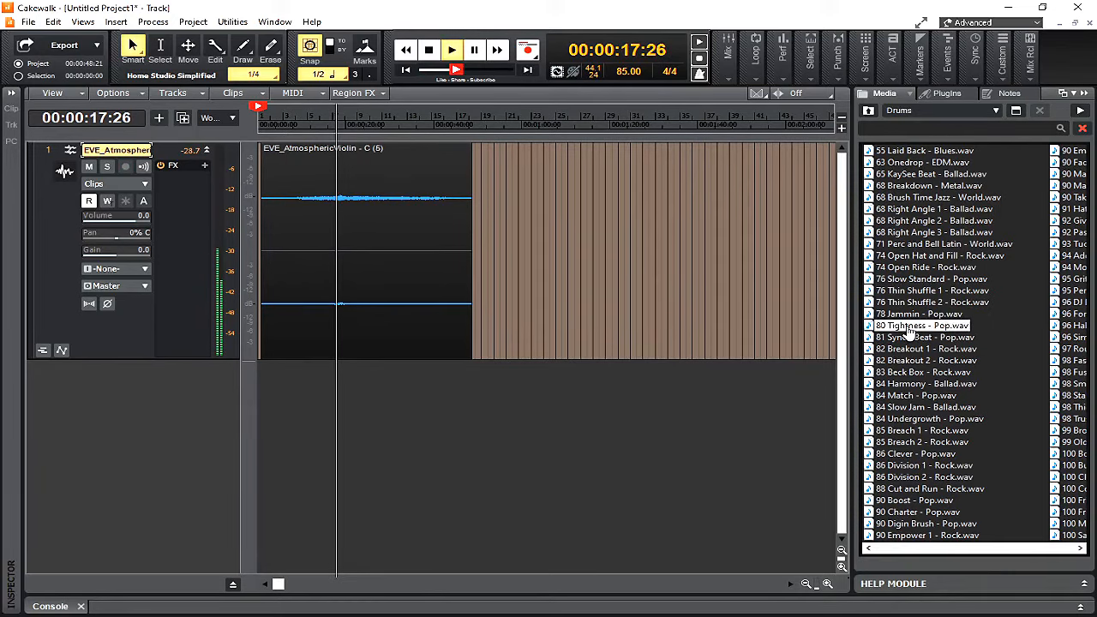
click(909, 330)
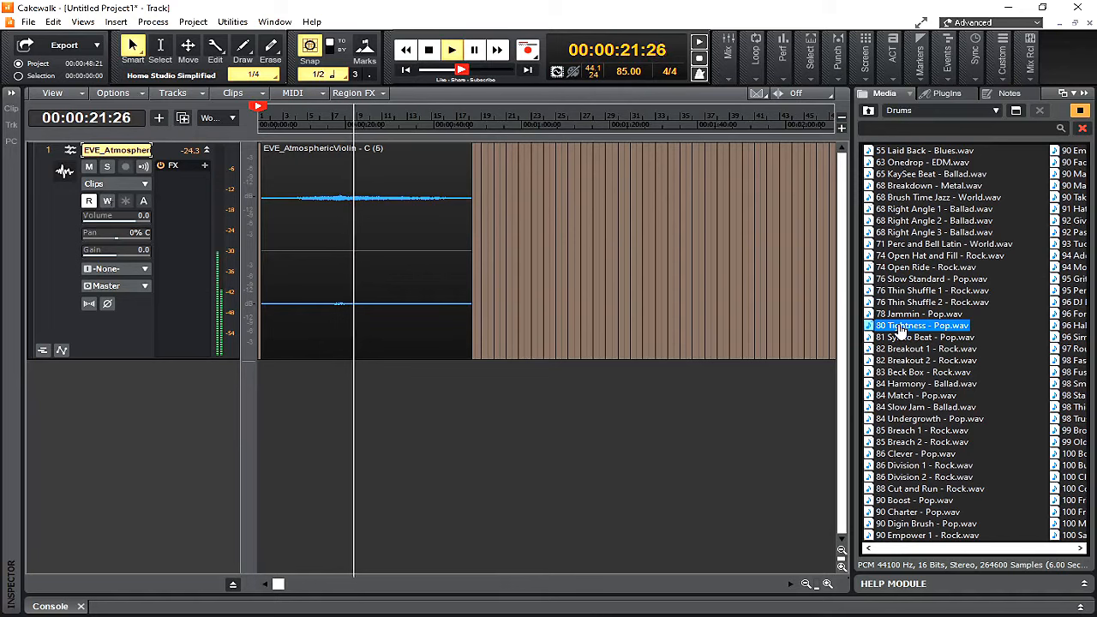
drag(900, 330, 273, 407)
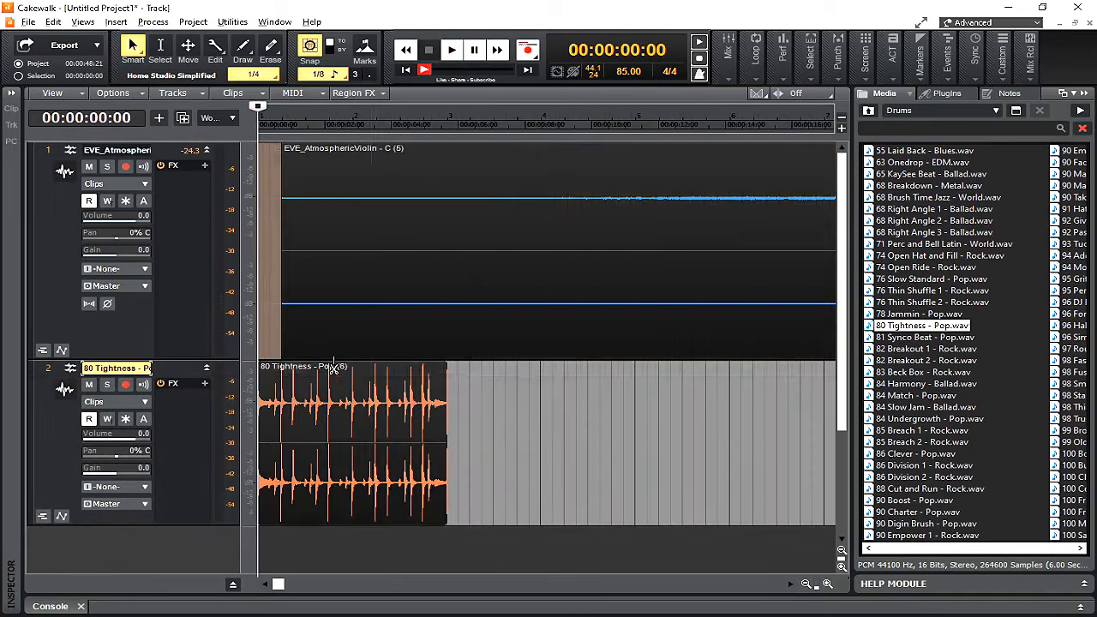
scroll(332, 366, up, 2)
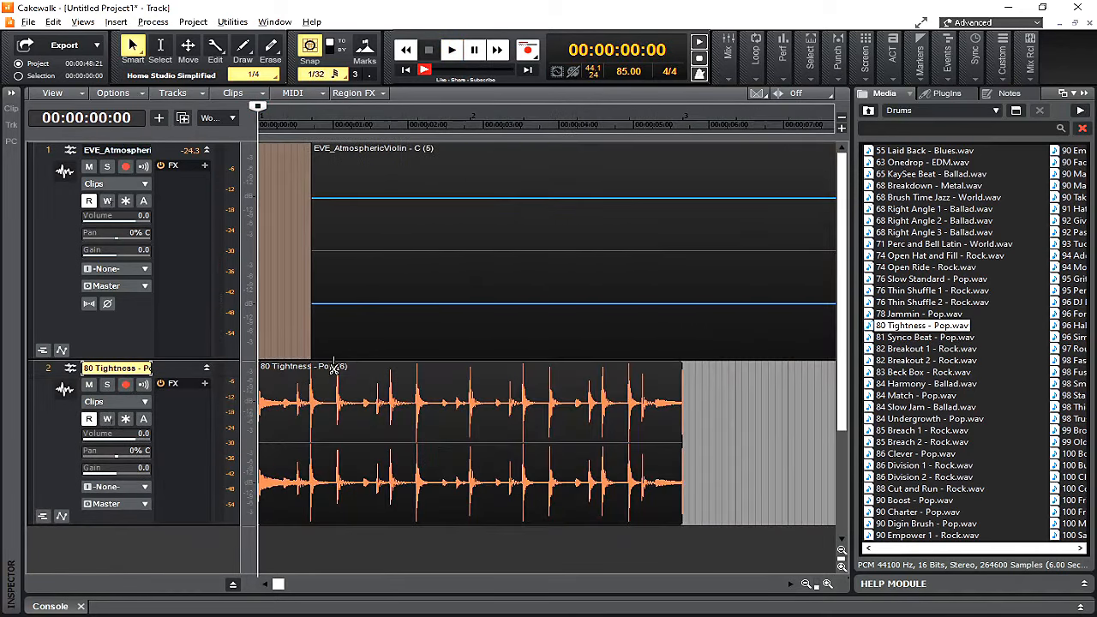
click(404, 374)
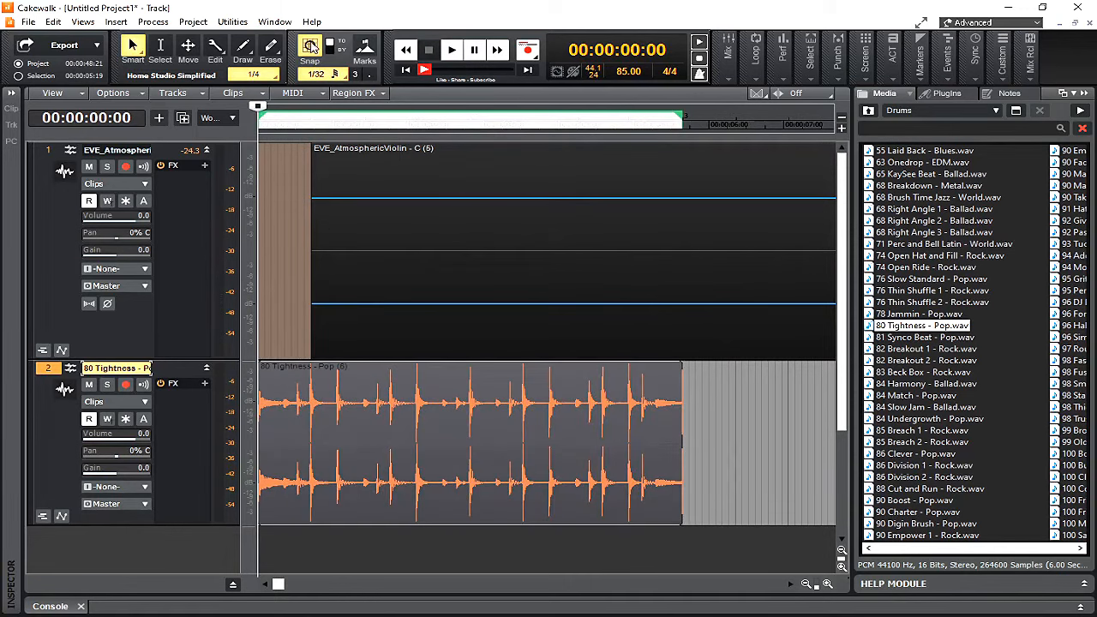
Step: Set the snap resolution to Whole, and line up the violin clip at measure 2 and the drum clip at measure 3
click(316, 76)
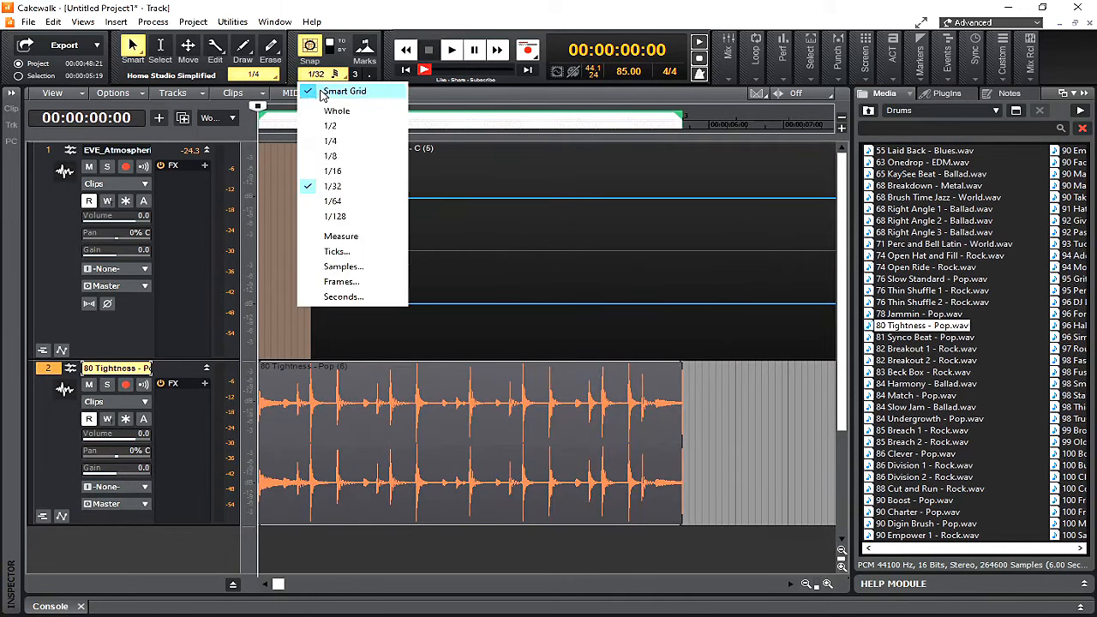
click(337, 110)
scroll(359, 235, down, 3)
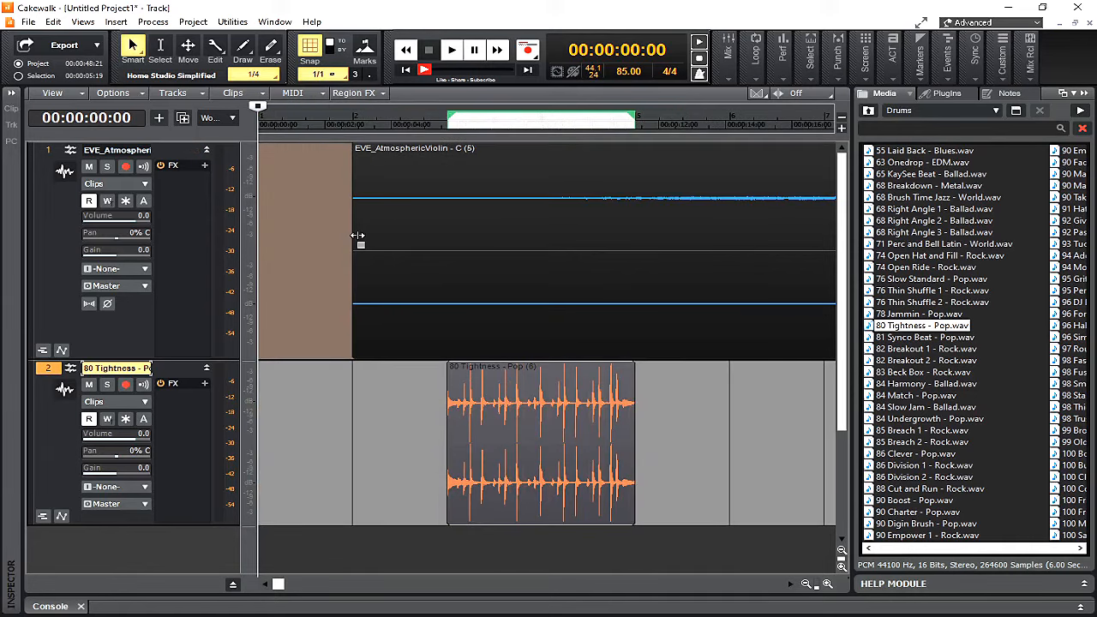
drag(358, 236, 354, 258)
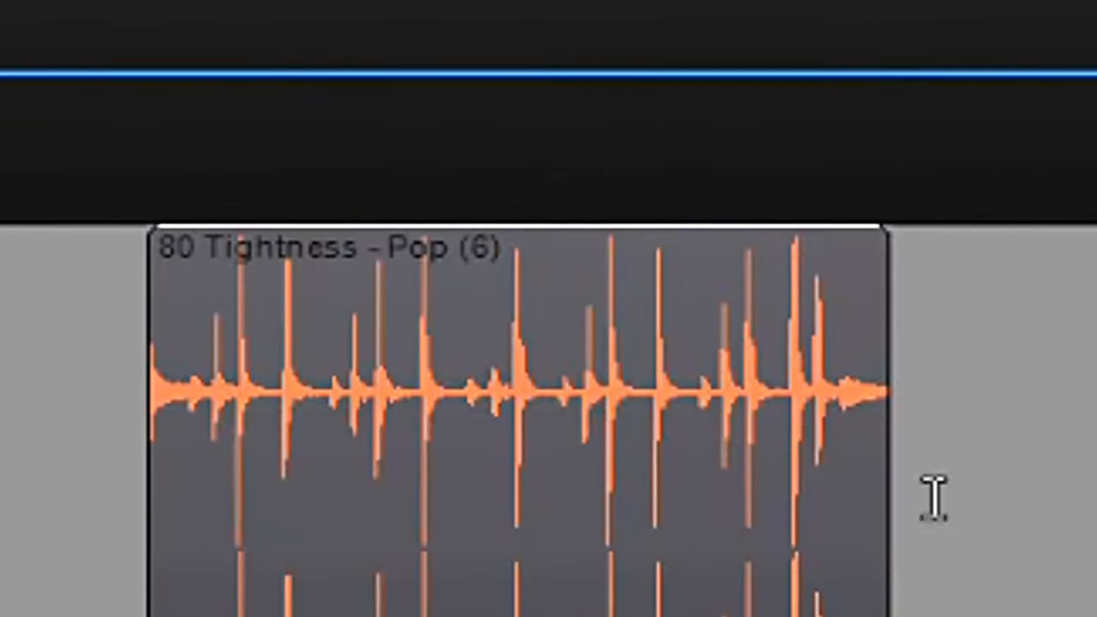
Step: Extend the end of the 80 Tightness drum loop to measure 12 so the beat repeats
drag(883, 555, 1096, 548)
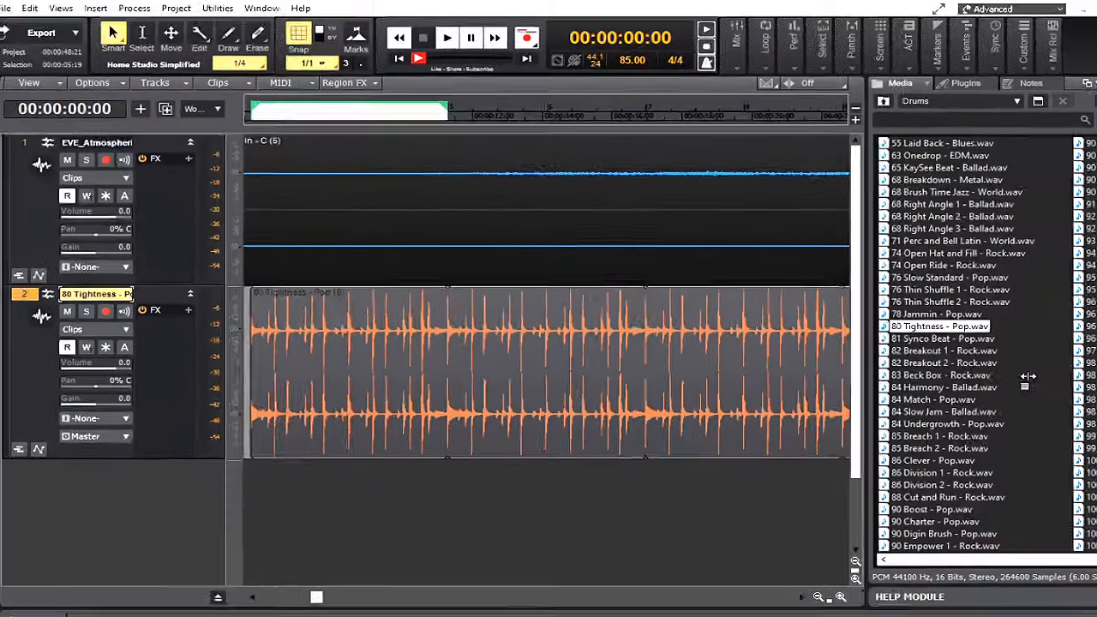
drag(1027, 377, 843, 366)
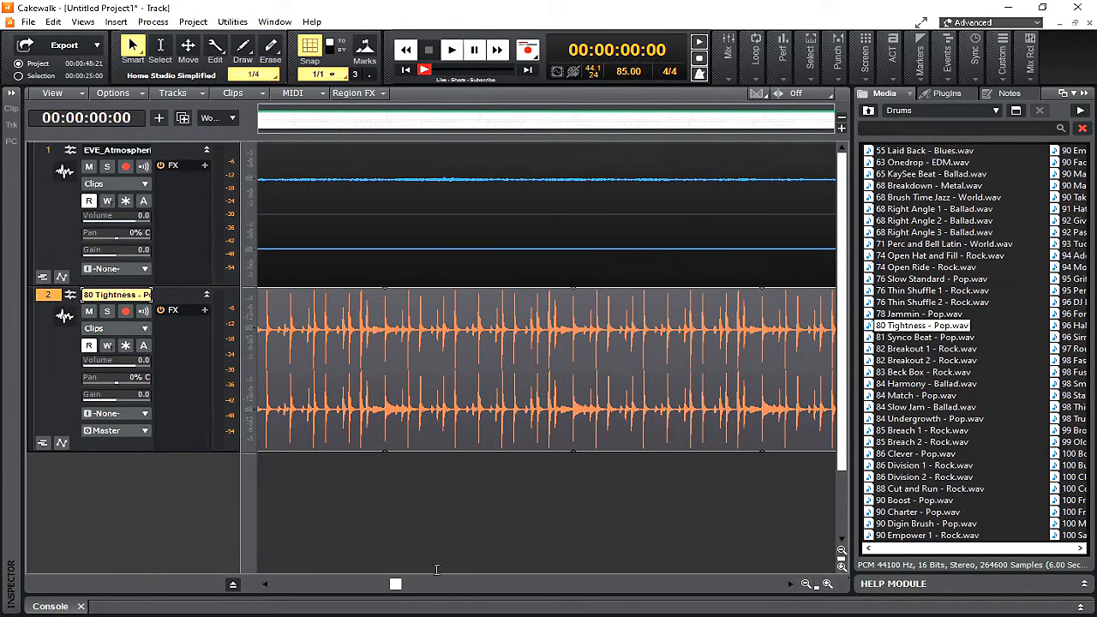
drag(403, 585, 455, 584)
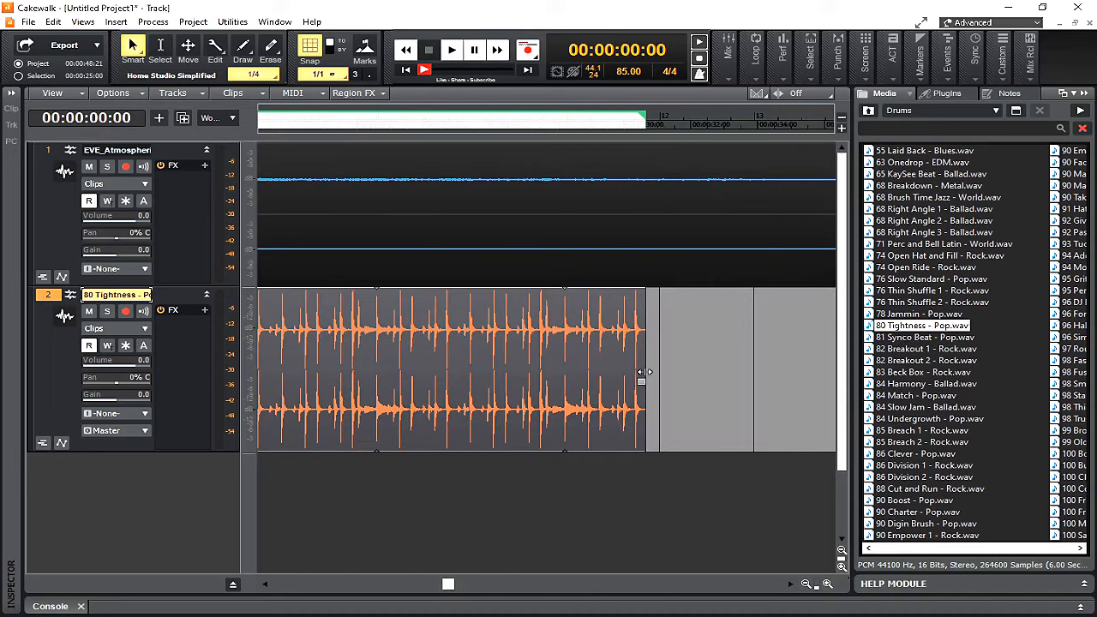
Step: Add 100 LP 3 Guitar - C.wav from the Guitar loops folder to a new track at measure 3, and make the track taller
click(870, 112)
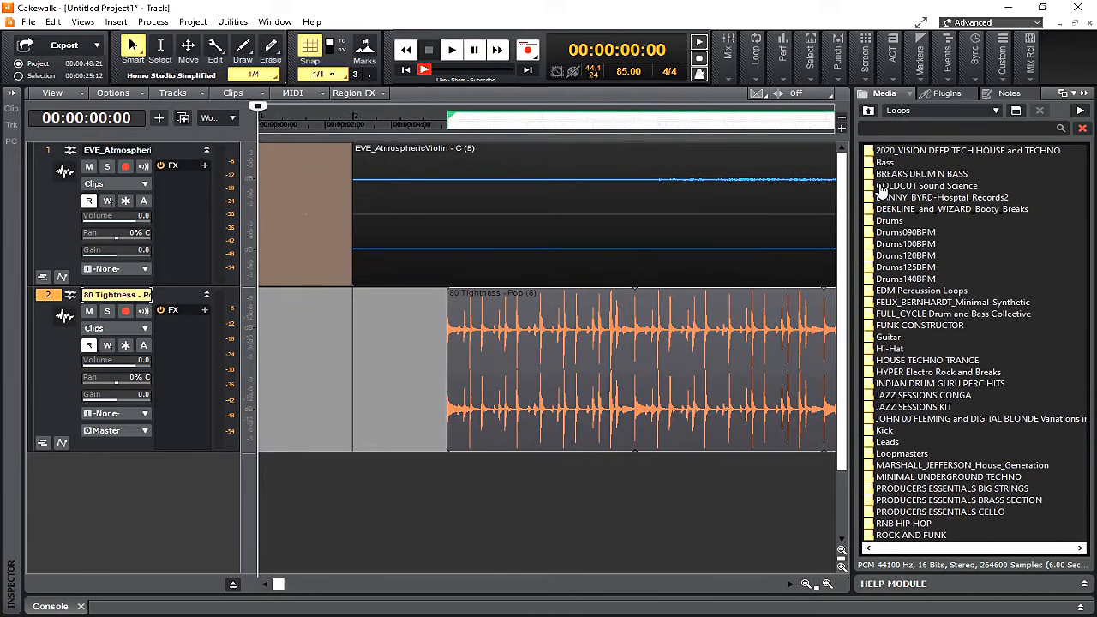
double_click(885, 340)
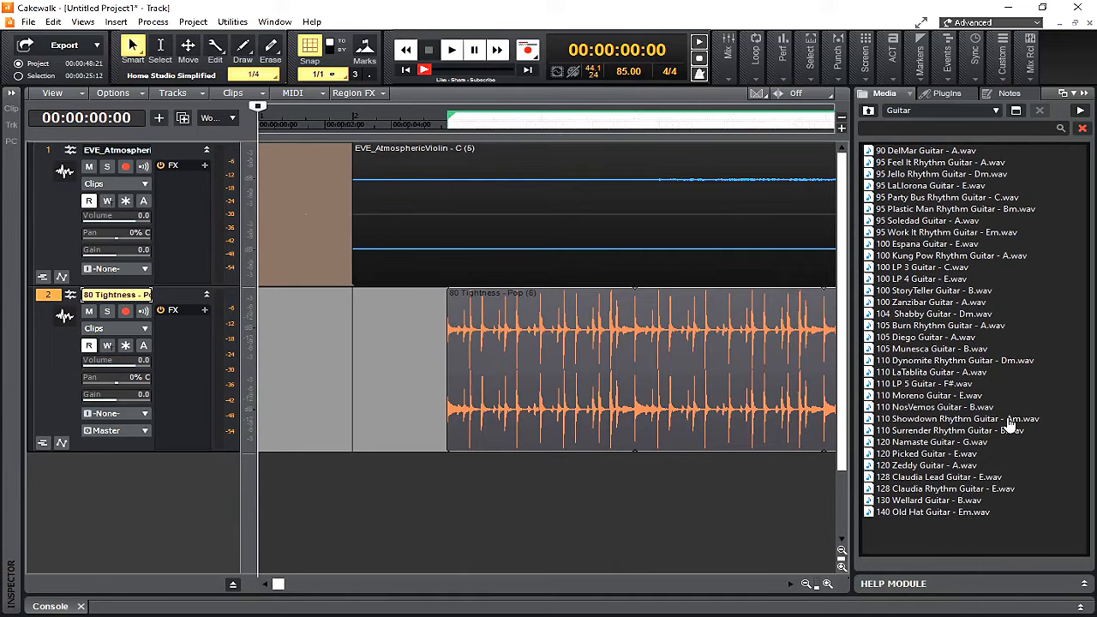
click(917, 266)
drag(919, 273, 456, 506)
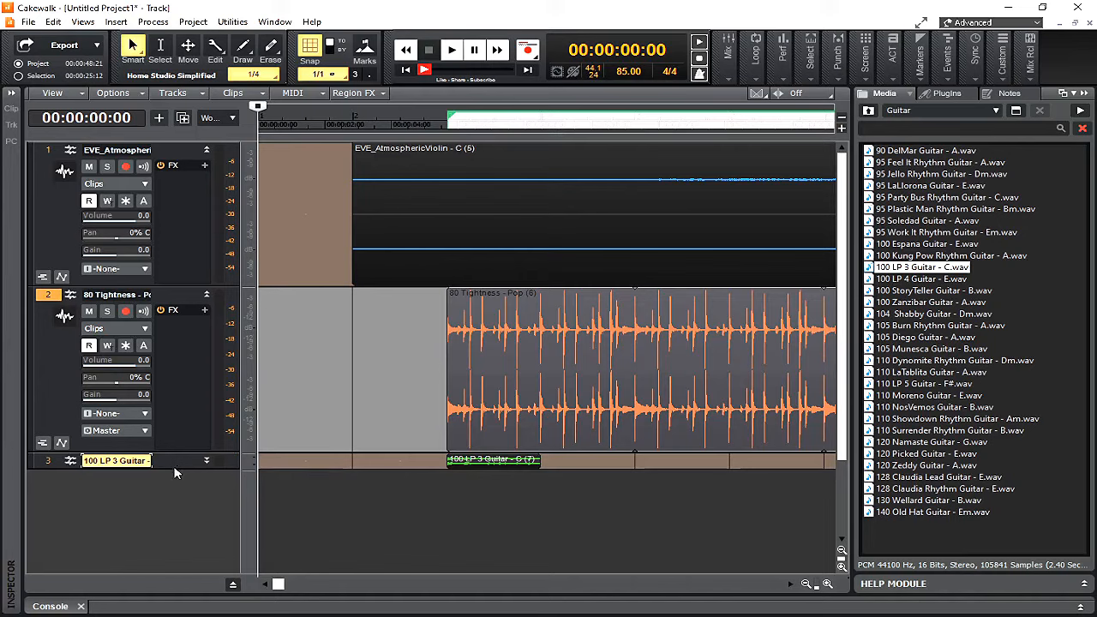
drag(168, 467, 149, 550)
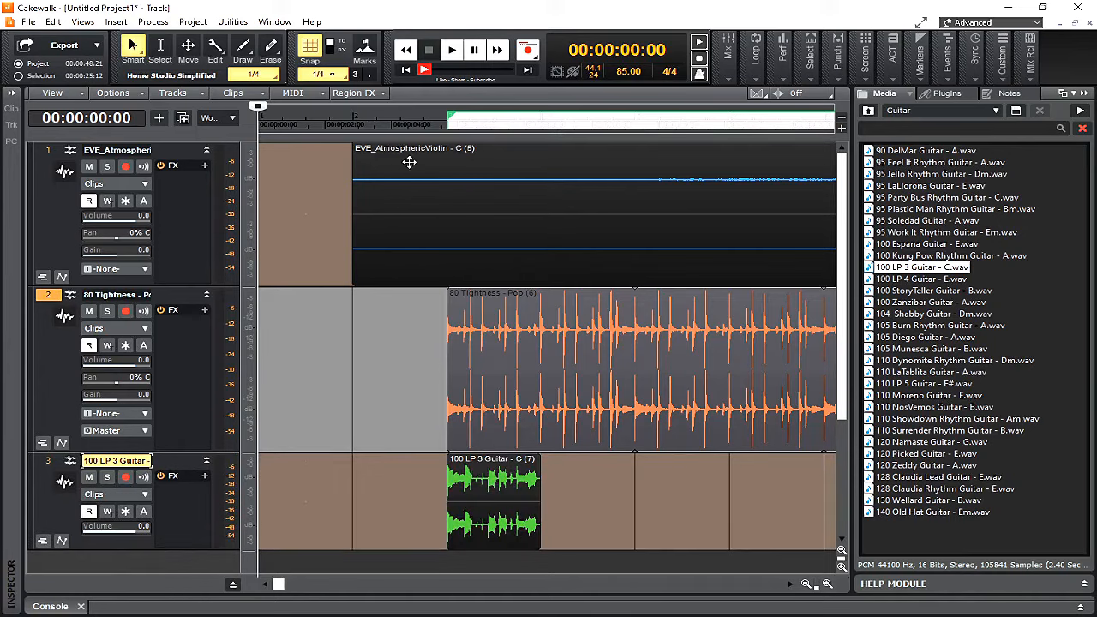
Step: Play the violin, drum and guitar loops together from measure 3, and stop playback
click(433, 130)
key(space)
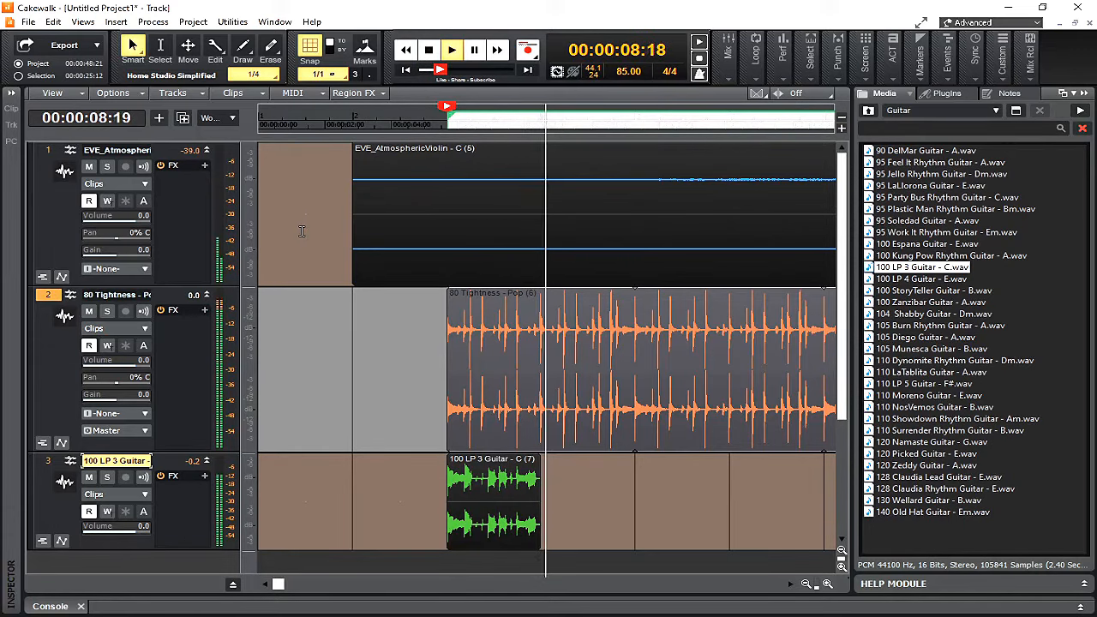
key(space)
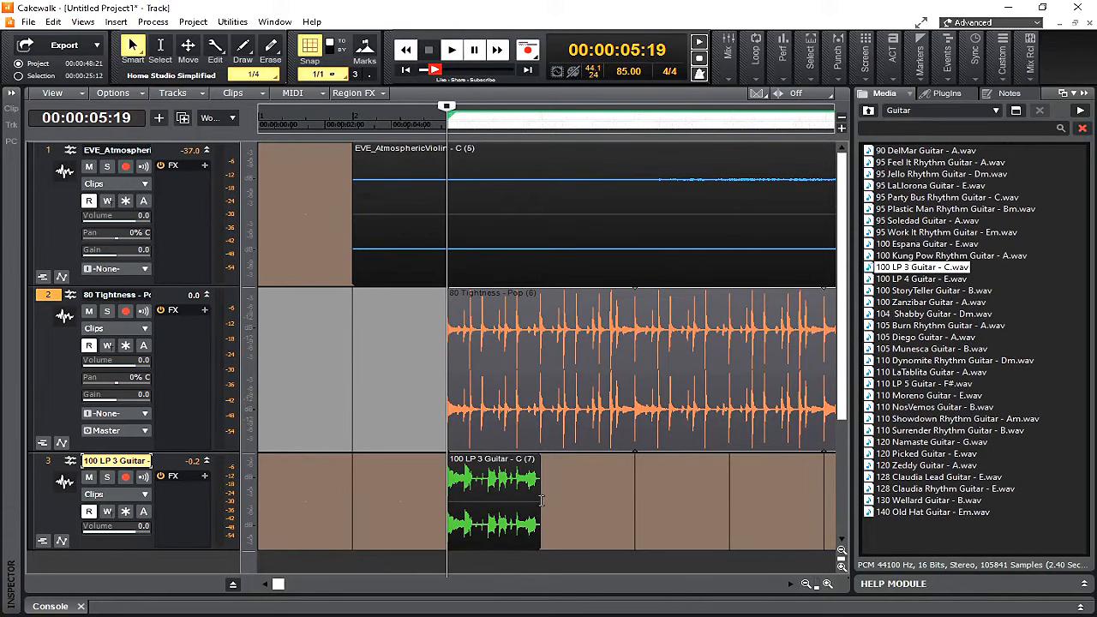
Step: Extend the LP 3 guitar loop to measure 12 to match the drums, and lower its track volume to -11.7
drag(538, 498, 808, 486)
drag(360, 588, 456, 588)
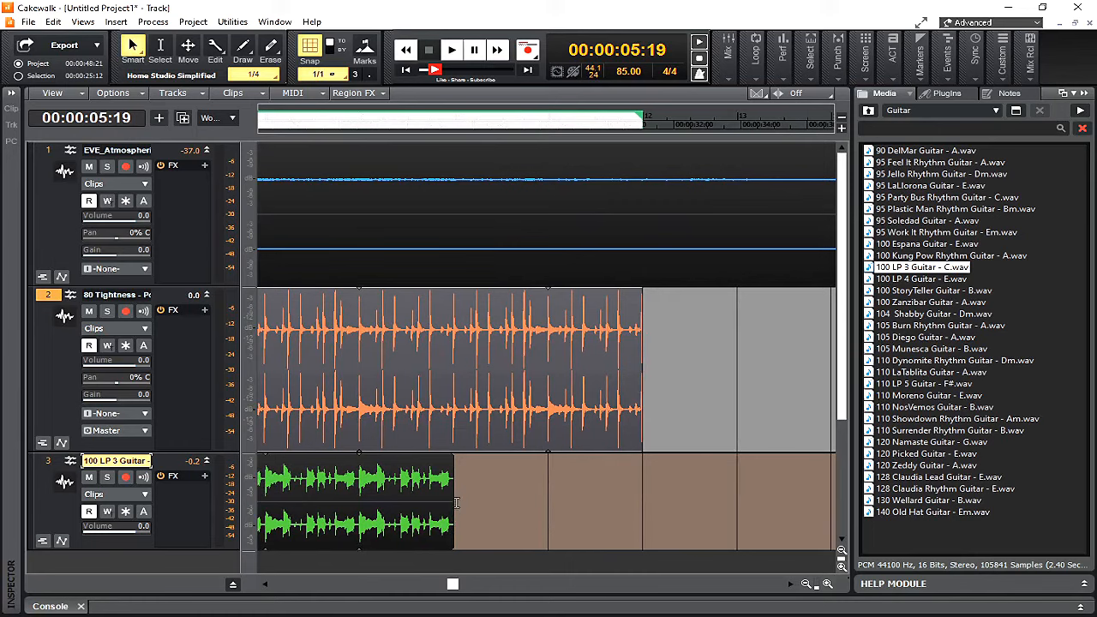
drag(450, 504, 636, 500)
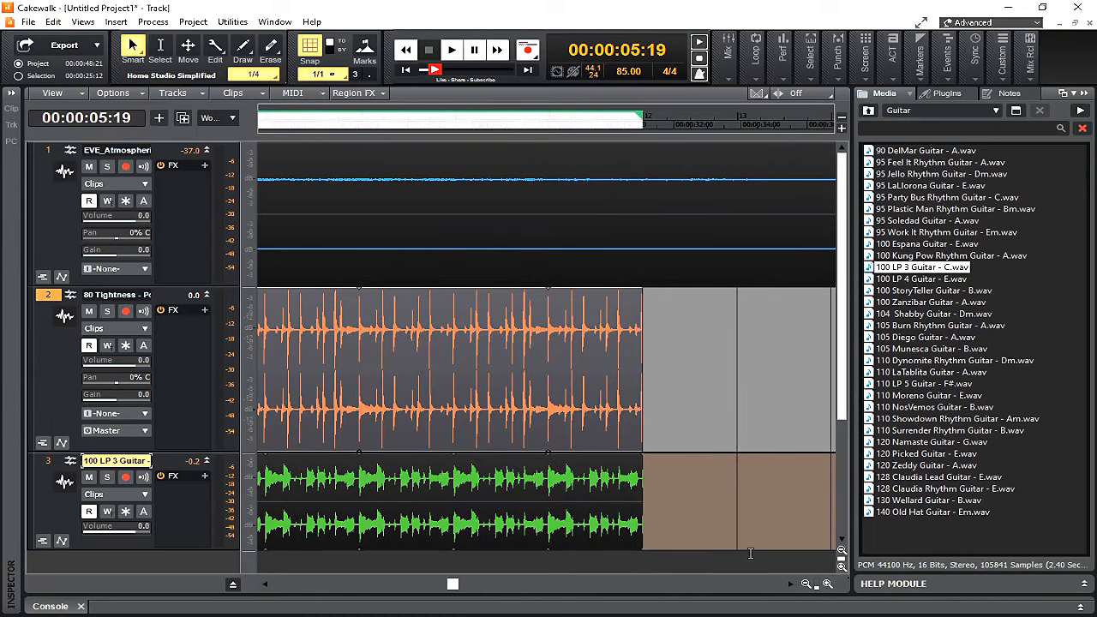
drag(453, 587, 286, 587)
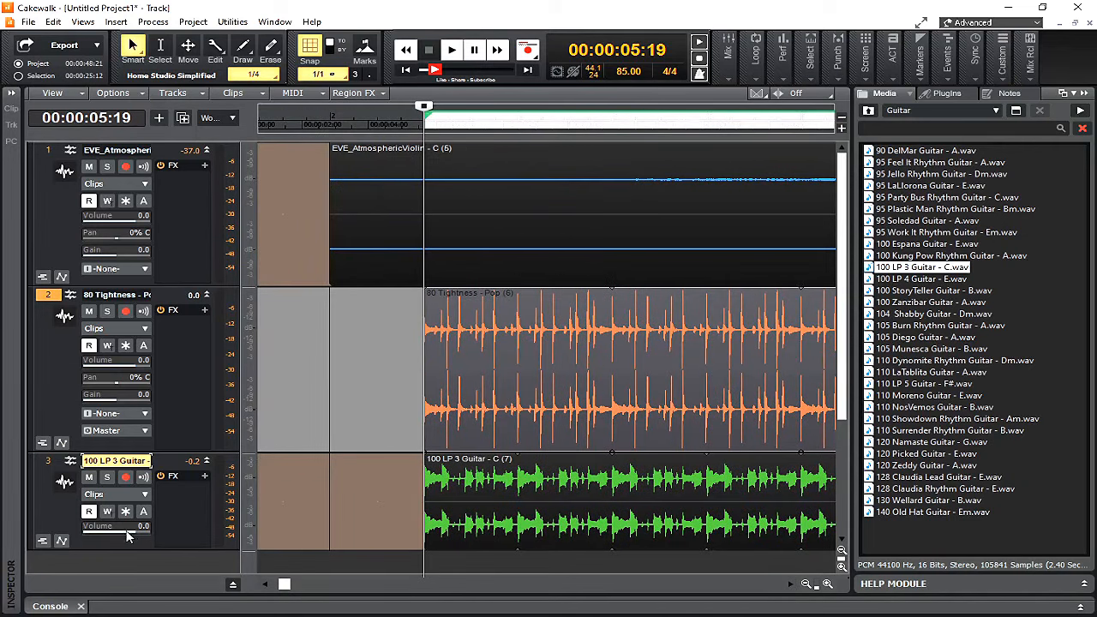
drag(134, 530, 112, 532)
key(space)
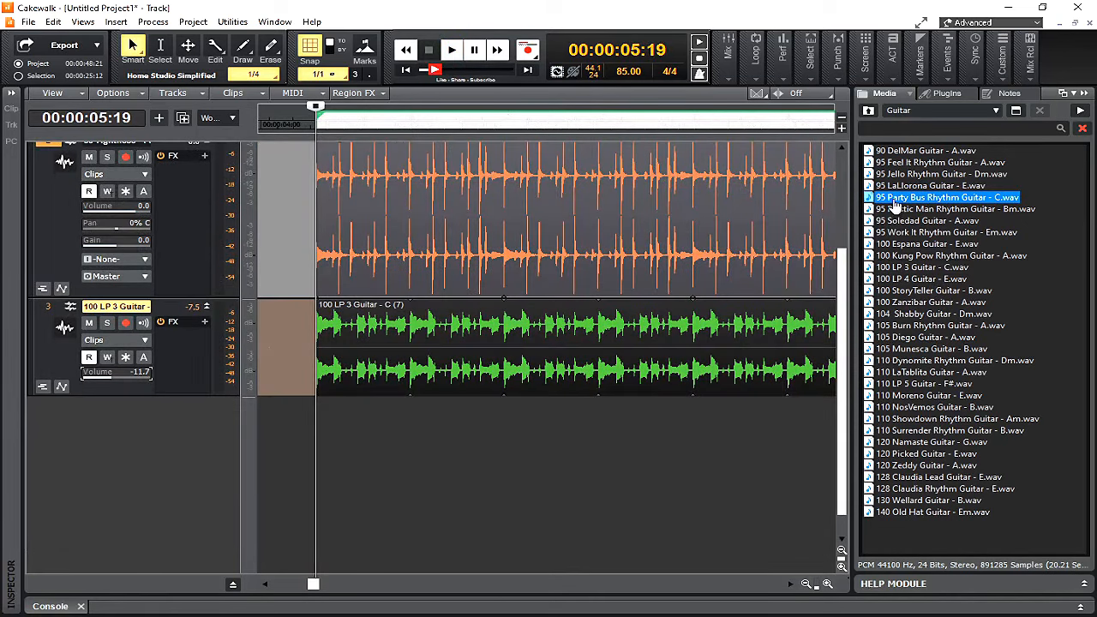
Step: Add 95 Party Bus Rhythm Guitar - C.wav to a new track, move its clip to measure 4, and play the mix
drag(895, 202, 509, 454)
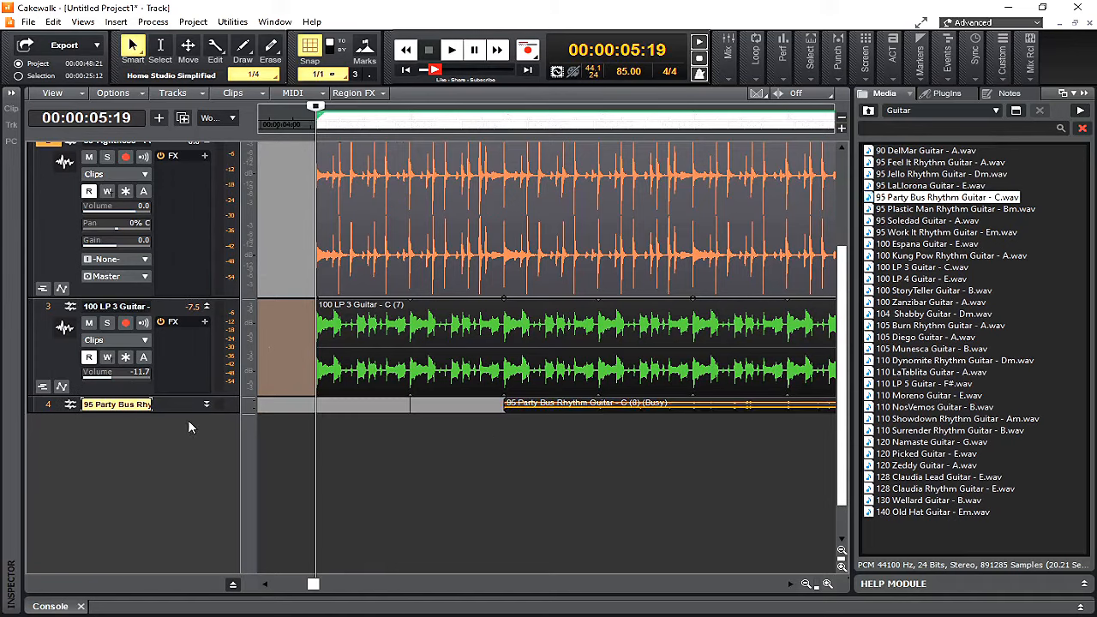
drag(605, 430, 517, 436)
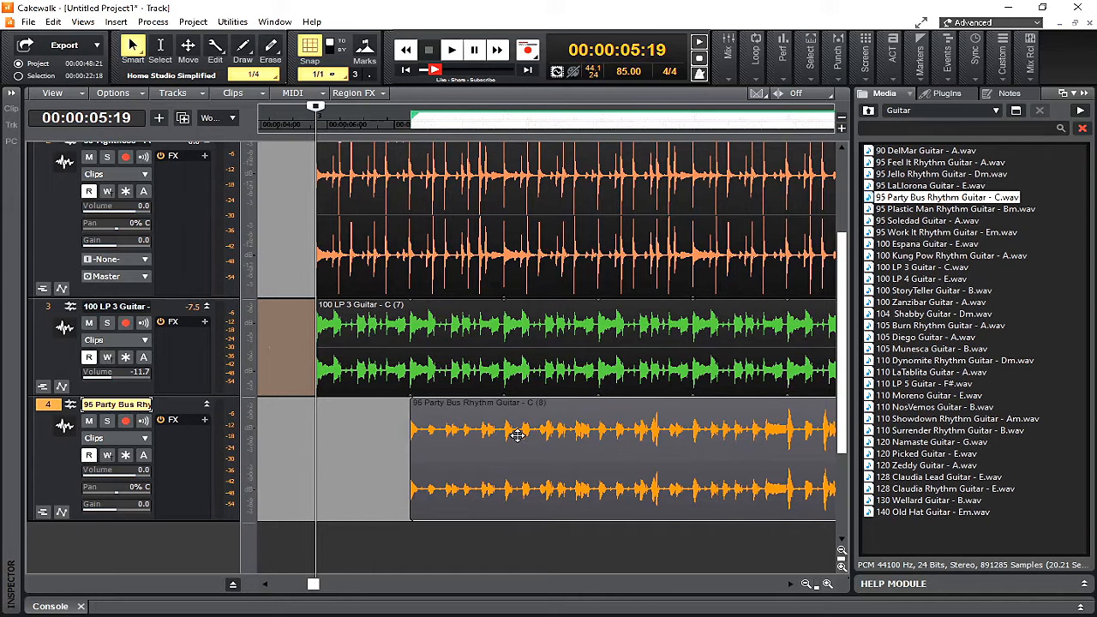
key(space)
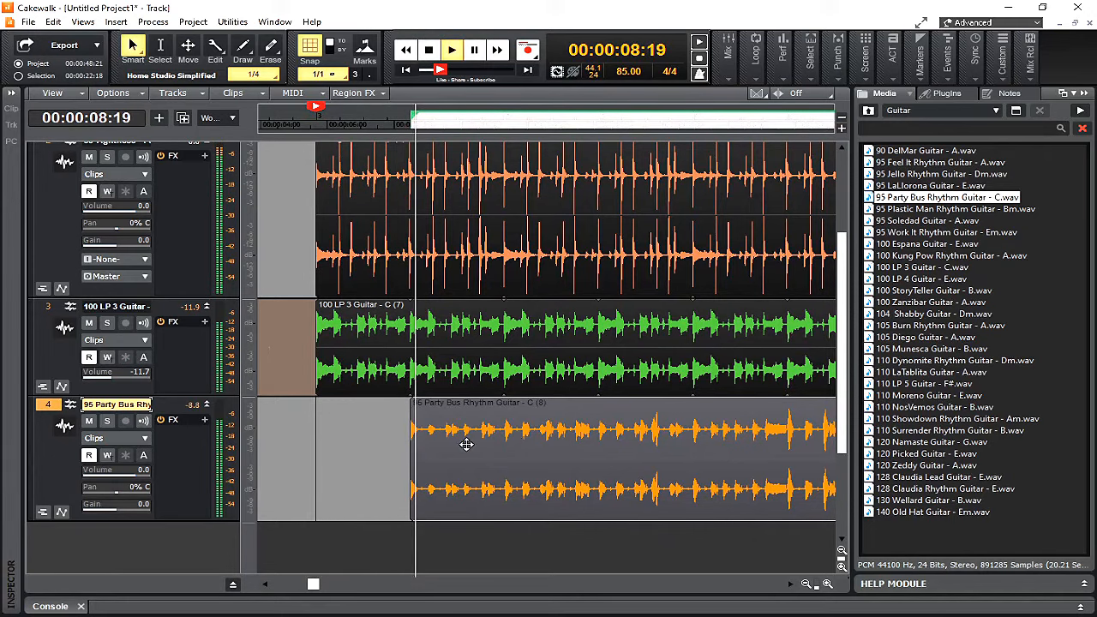
Step: Lower the Party Bus guitar track's volume to -12.1 and pan it 77% right
drag(135, 473, 118, 474)
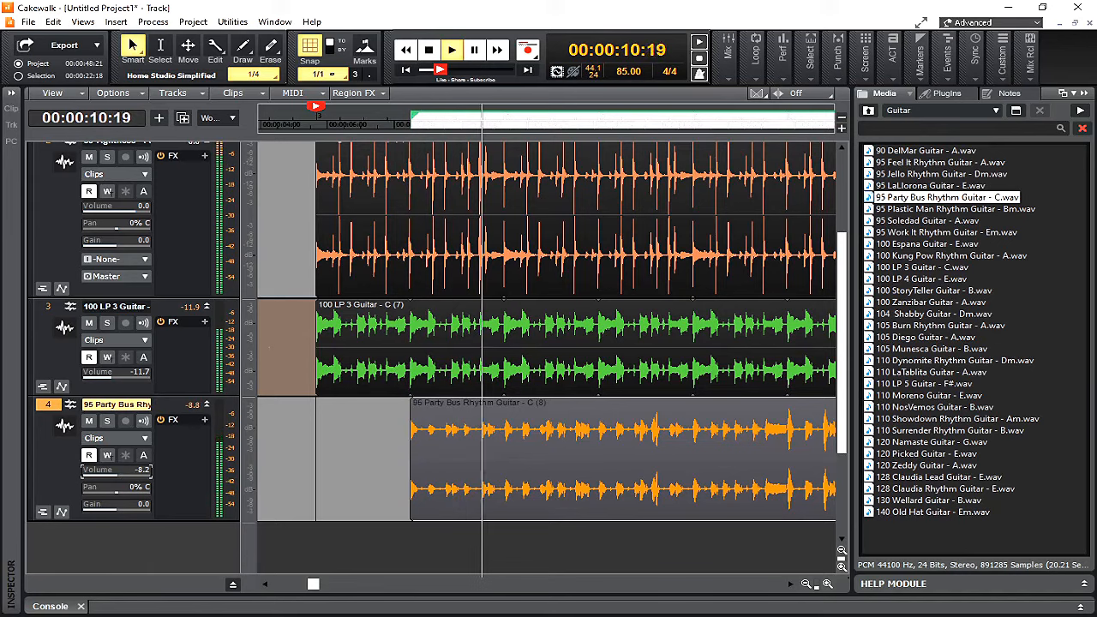
scroll(149, 496, down, 3)
drag(117, 384, 146, 384)
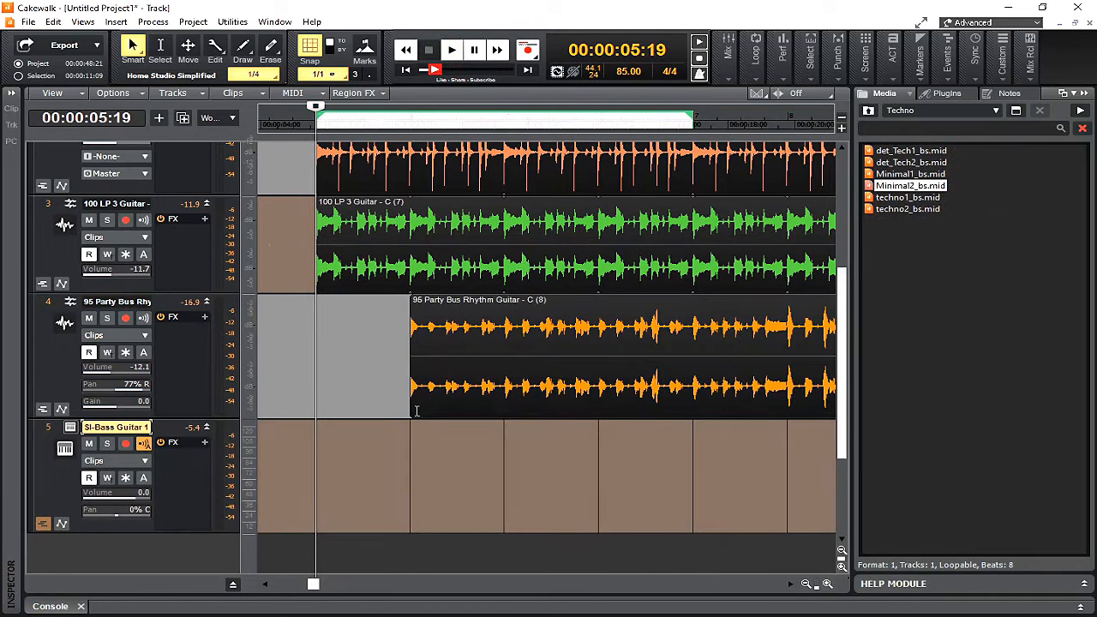
Step: Add the BELLYBUTTON2 pattern from SI-Bass Guitar's Soul & Funk group to the bass track at measure 3, and close the instrument
click(72, 431)
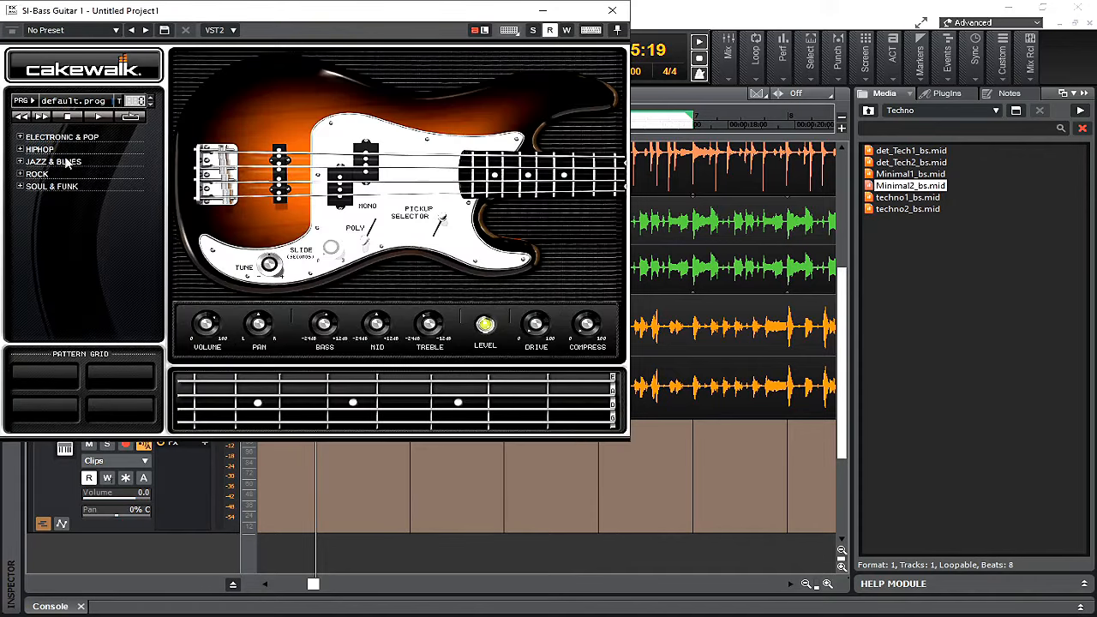
click(21, 187)
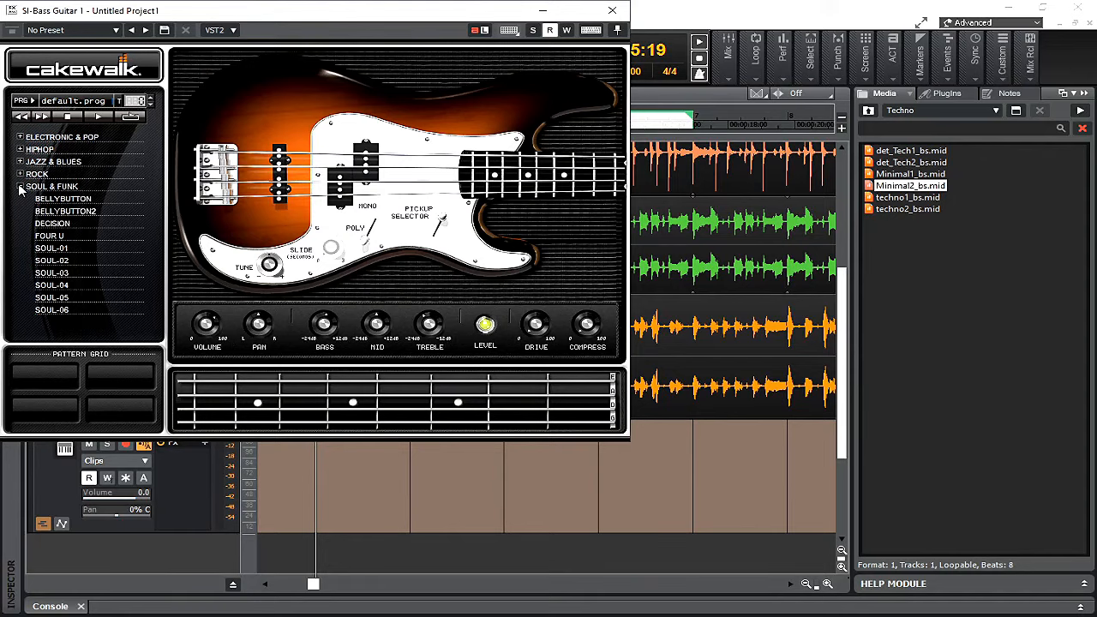
double_click(74, 212)
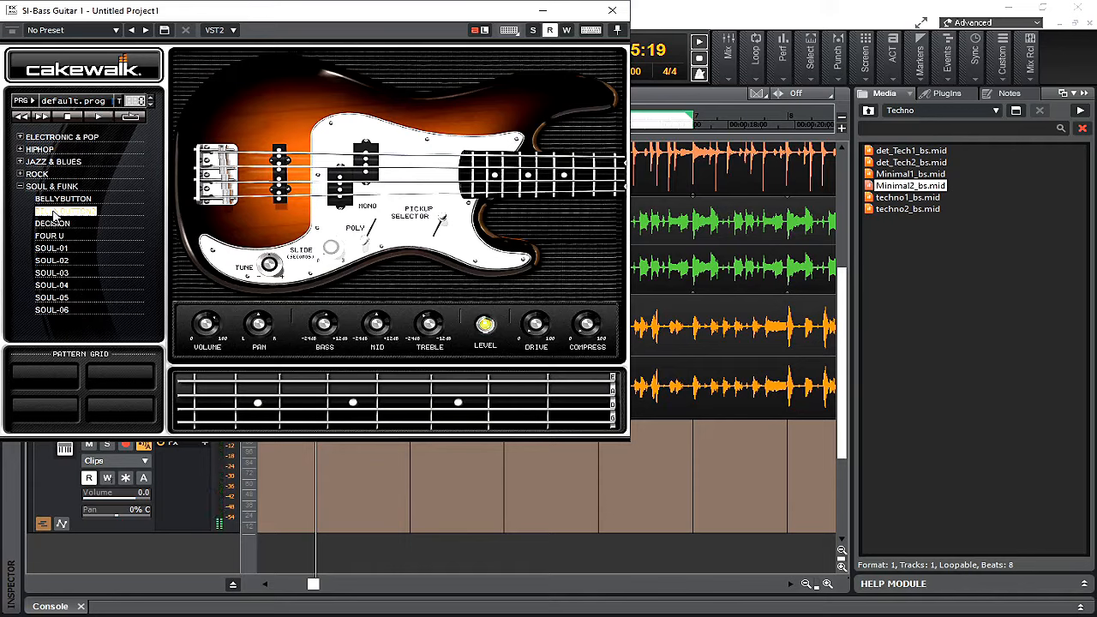
drag(53, 214, 326, 492)
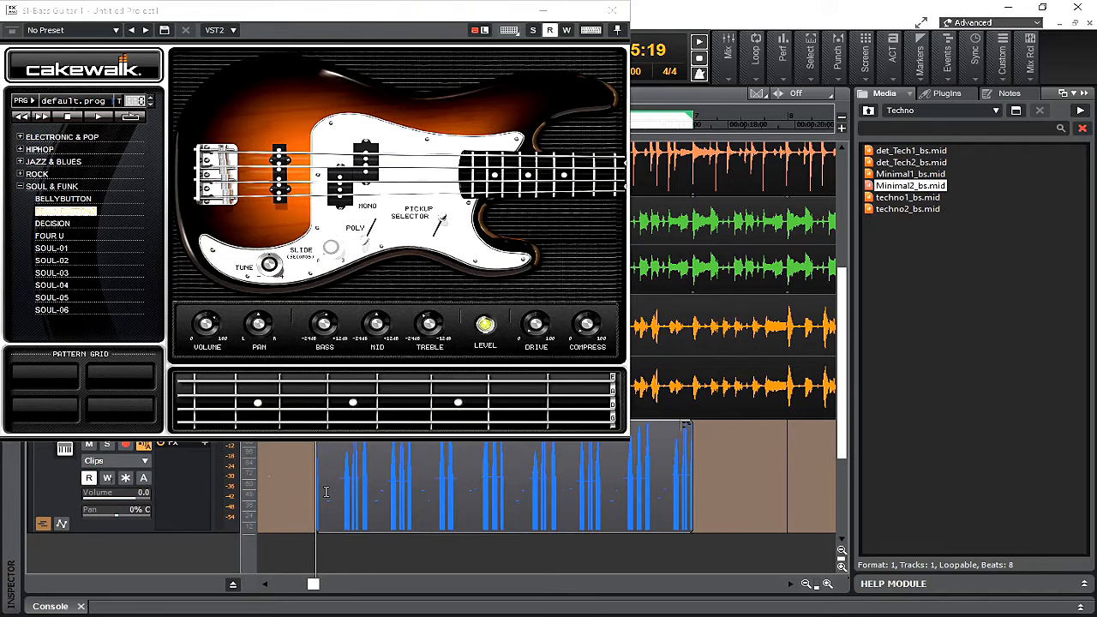
click(612, 10)
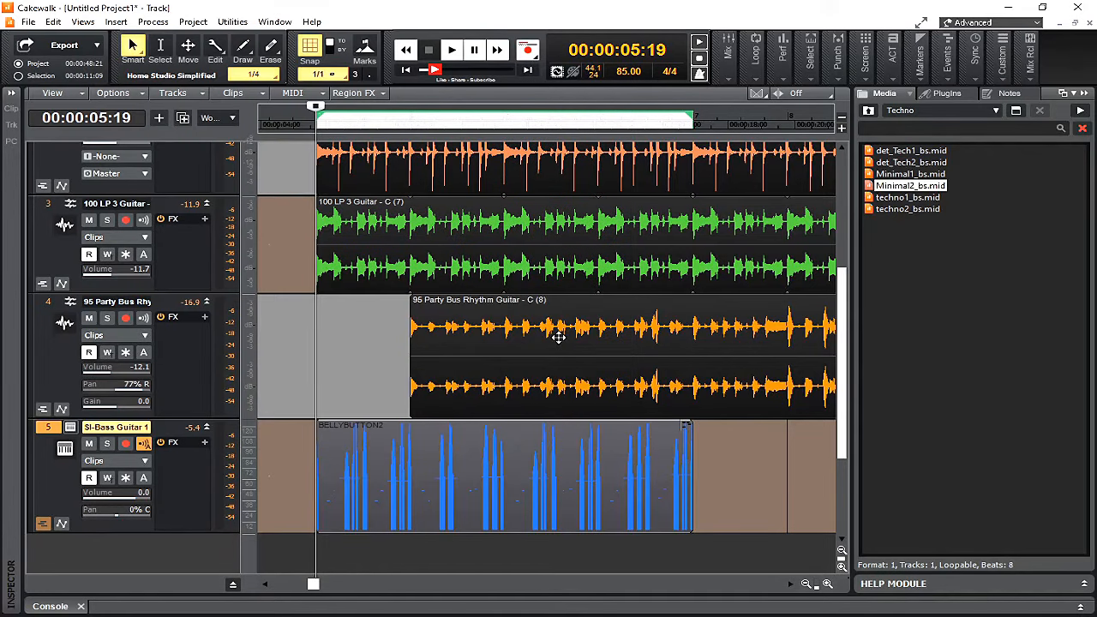
Step: Play the mix with the bass line, and extend the end of the BELLYBUTTON2 clip to repeat its pattern
key(space)
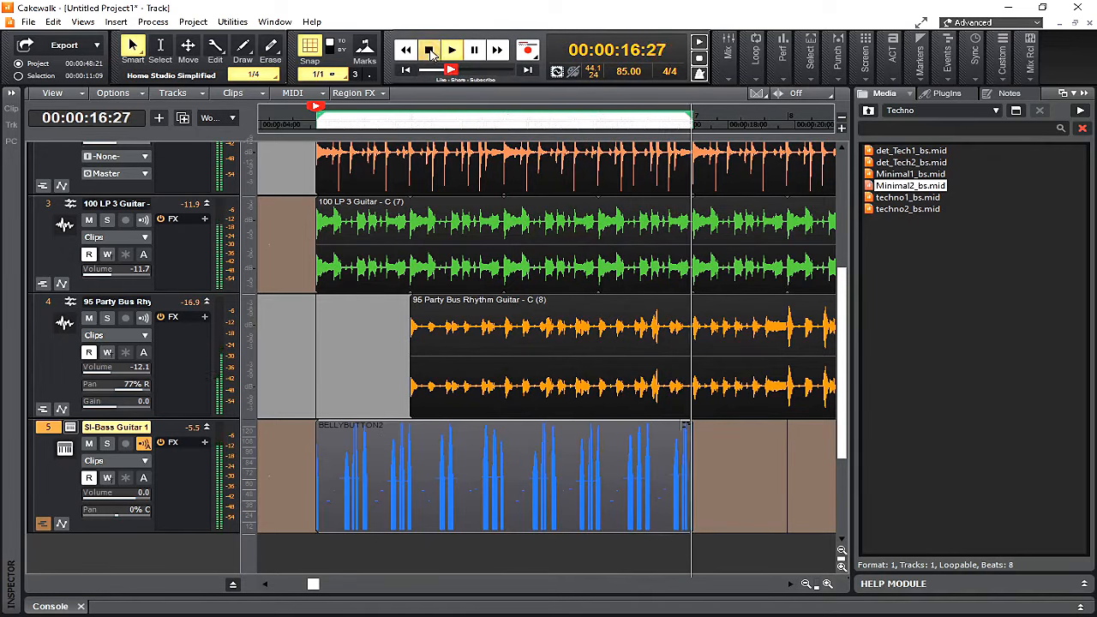
click(431, 54)
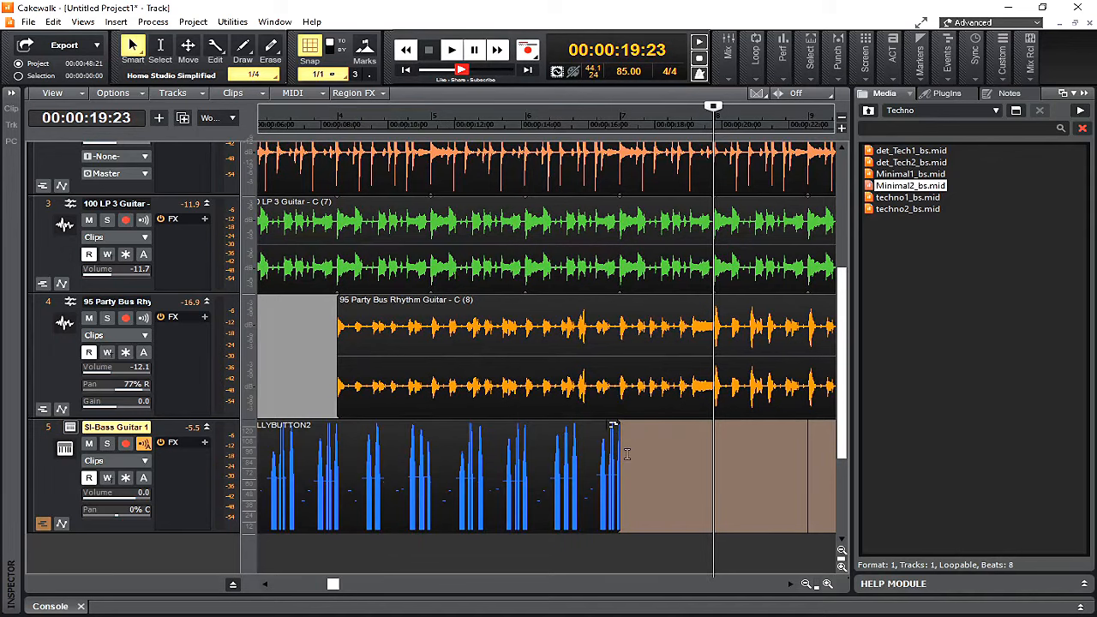
drag(615, 486, 787, 467)
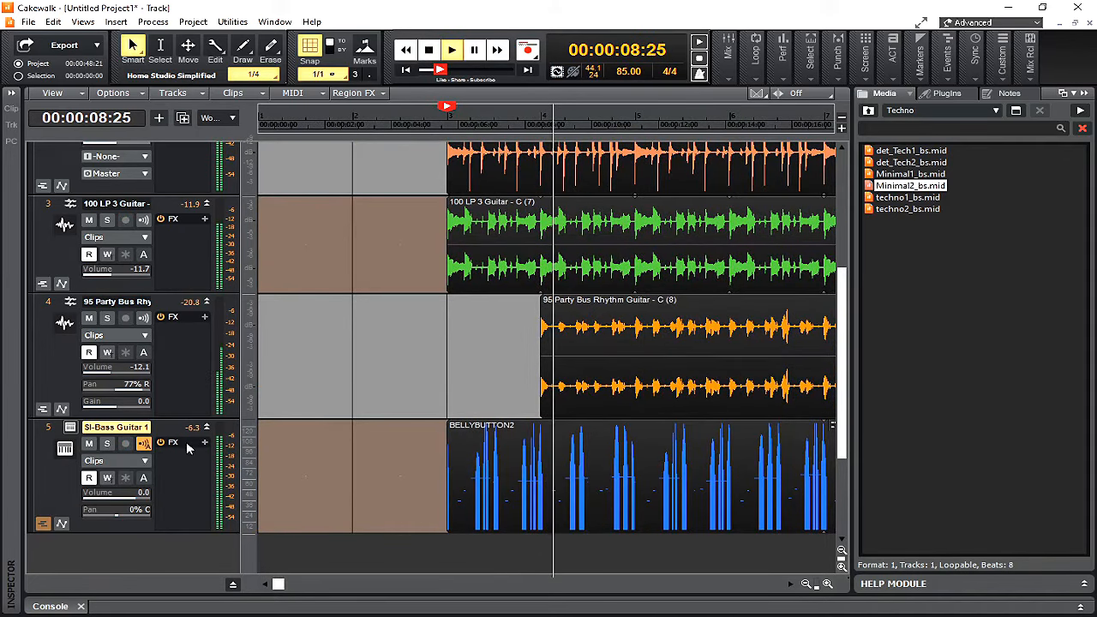
click(72, 442)
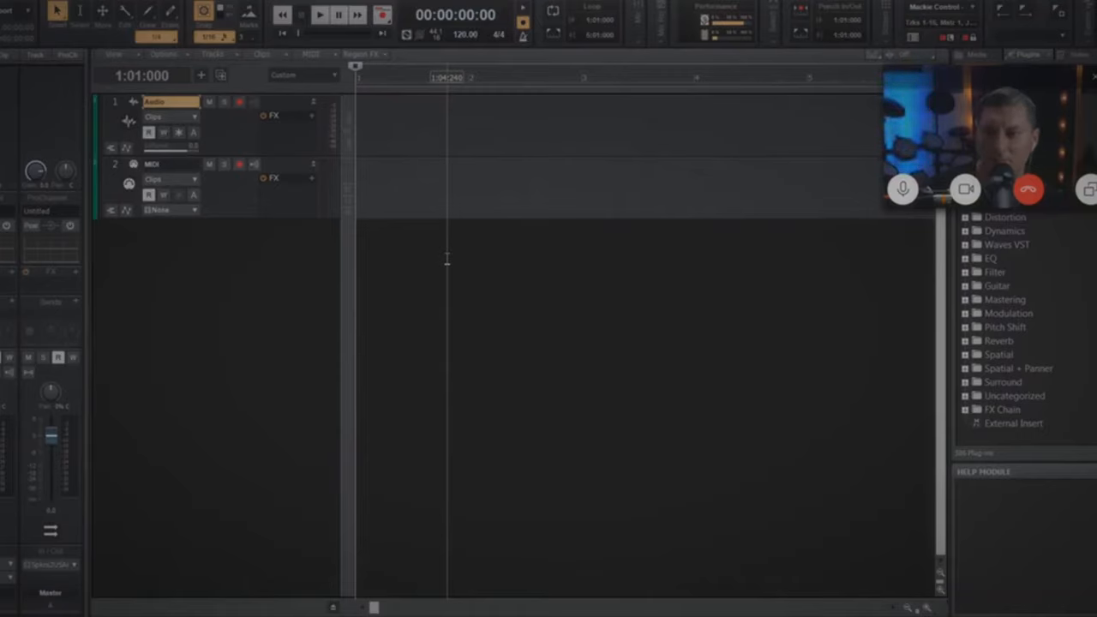
drag(1000, 75, 69, 508)
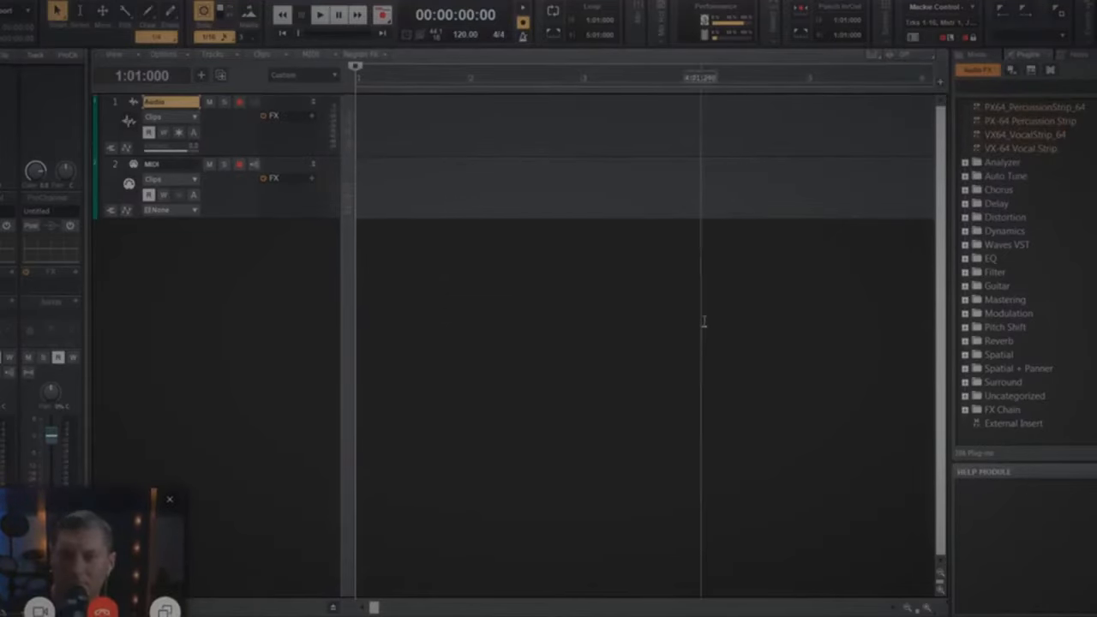
Step: Browse the media browser's Audio Samples Library to the 2 Supplemental Sounds folder inside Sounds.com FINAL
click(982, 55)
click(1011, 72)
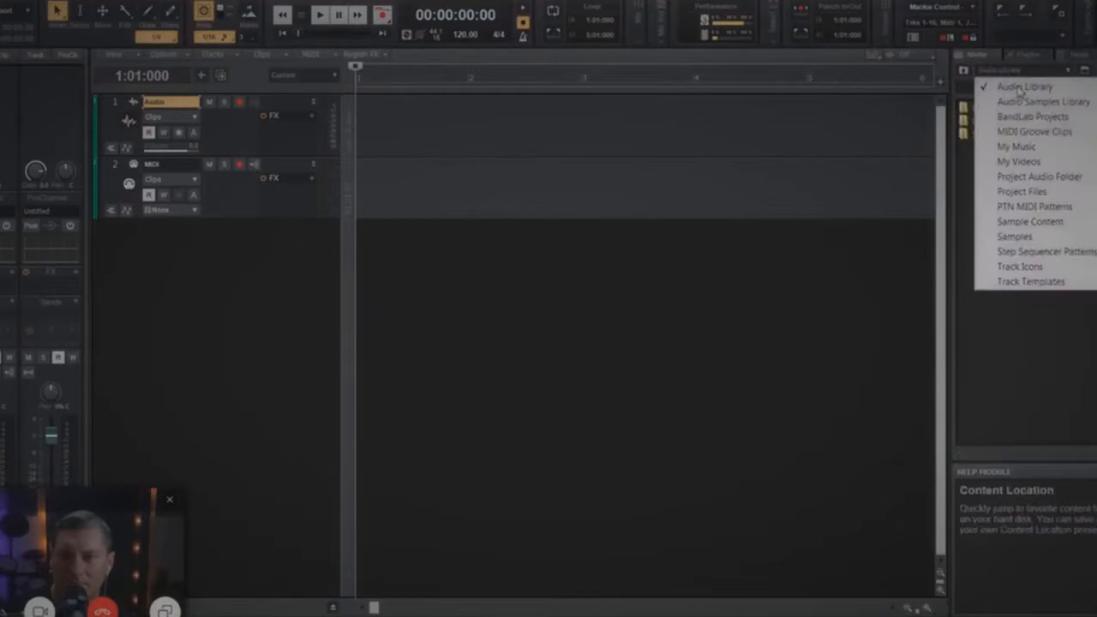
click(1024, 102)
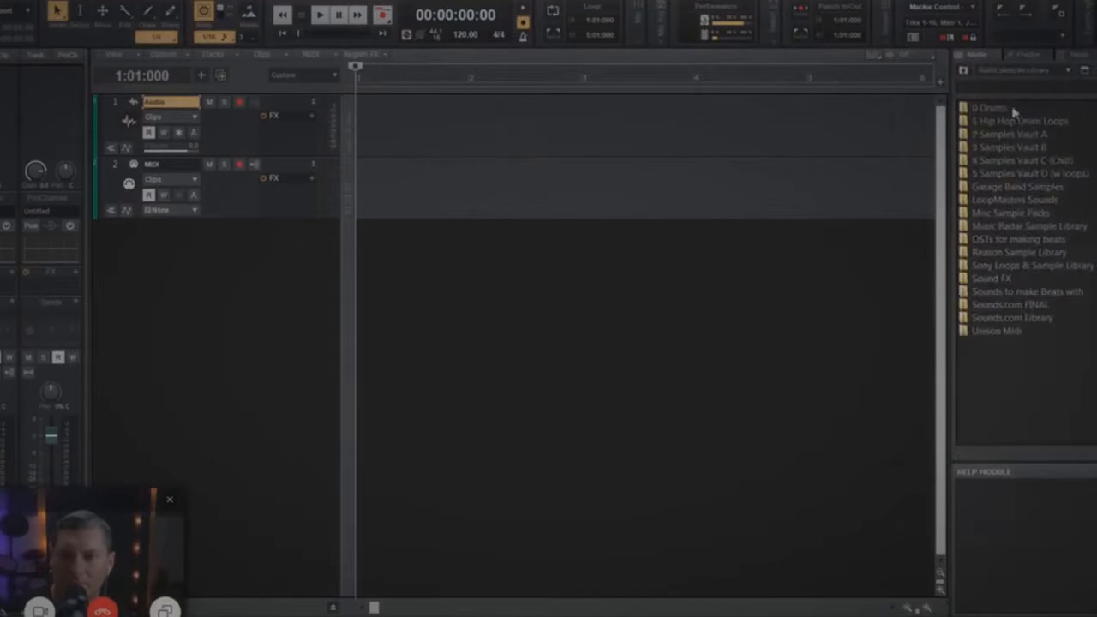
double_click(1025, 306)
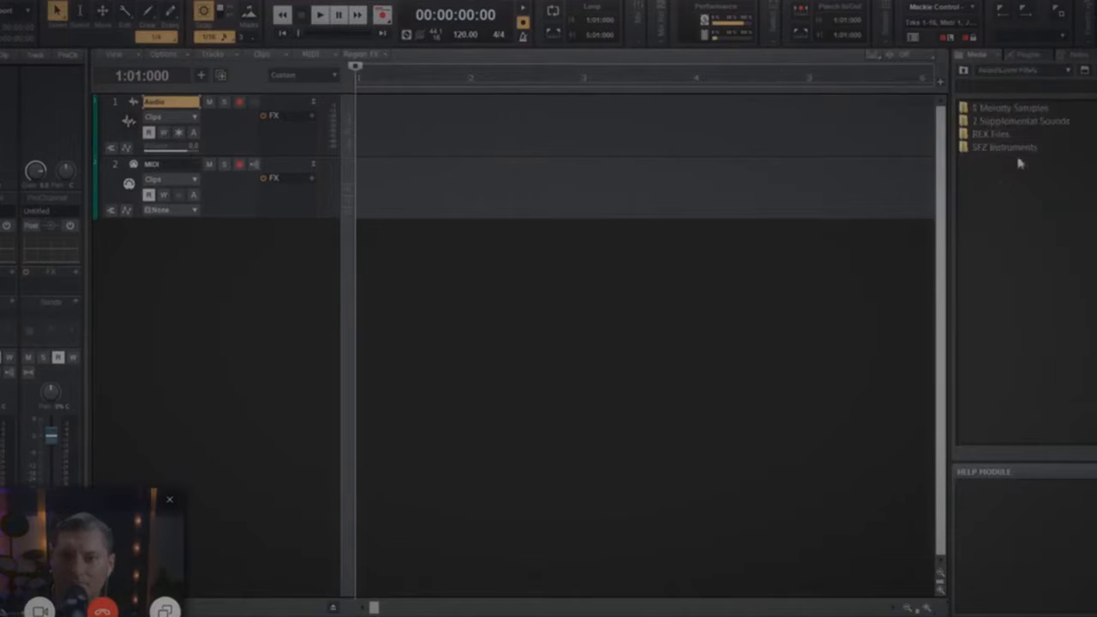
double_click(990, 121)
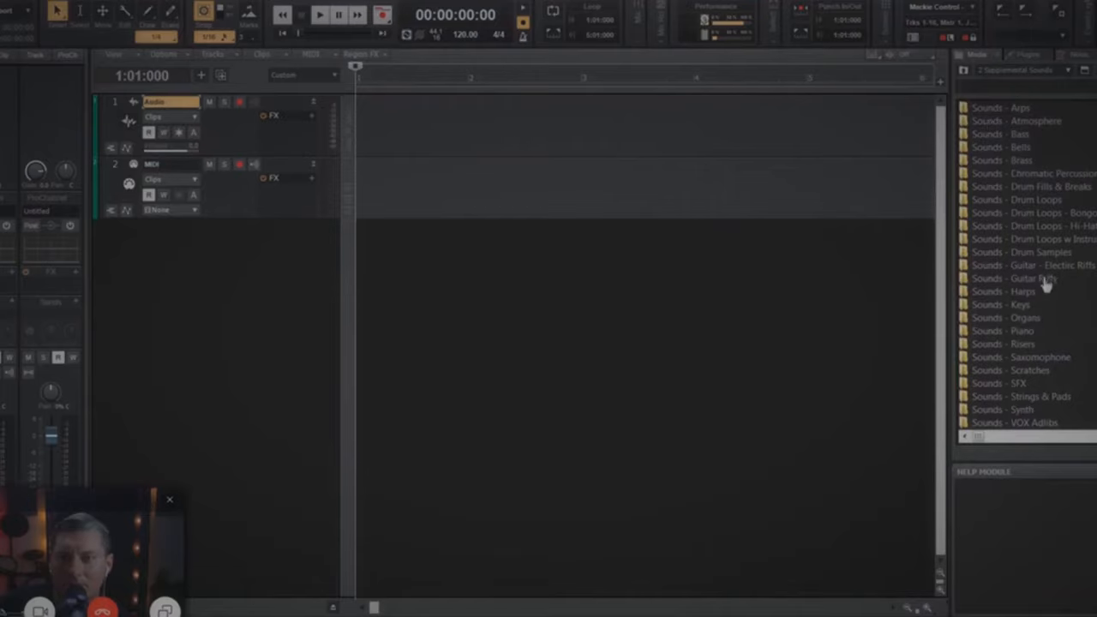
Step: Browse to the 1 Melodies to use NEXT folder in 1 Melody Samples and audition the 1602299-deep 123 and 1574141-Deer_138BPM_D#minor loops
click(973, 76)
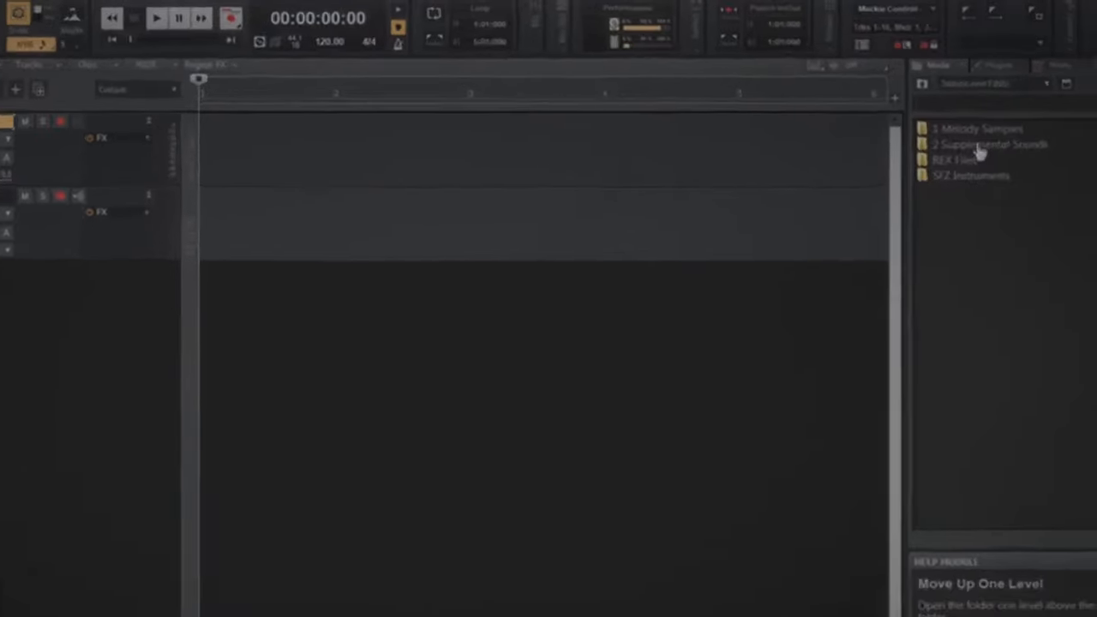
click(1003, 109)
click(875, 225)
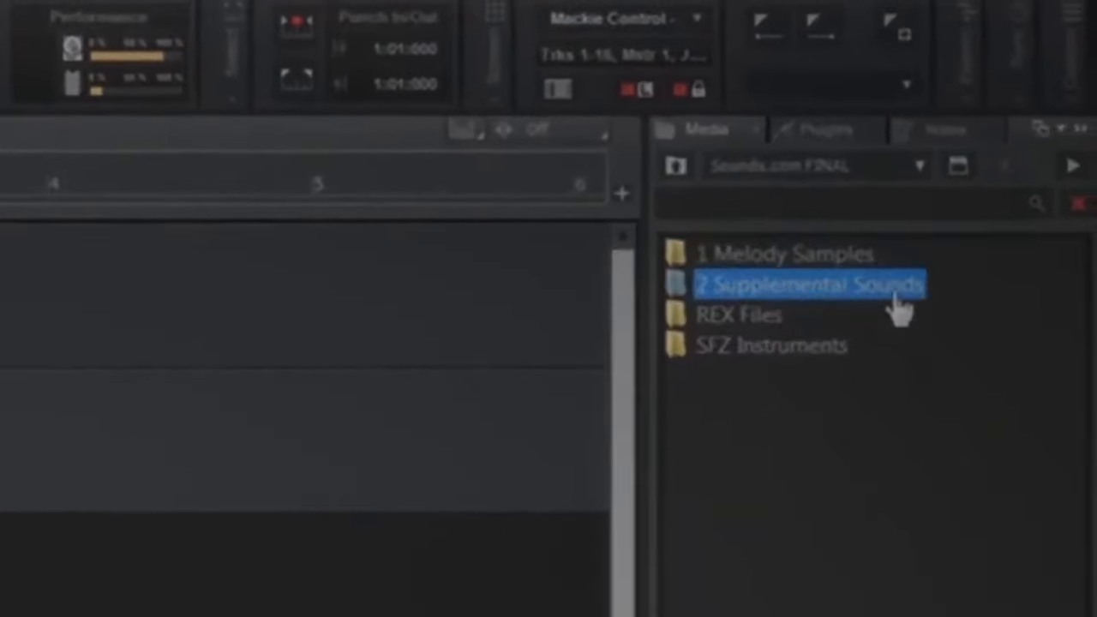
click(776, 469)
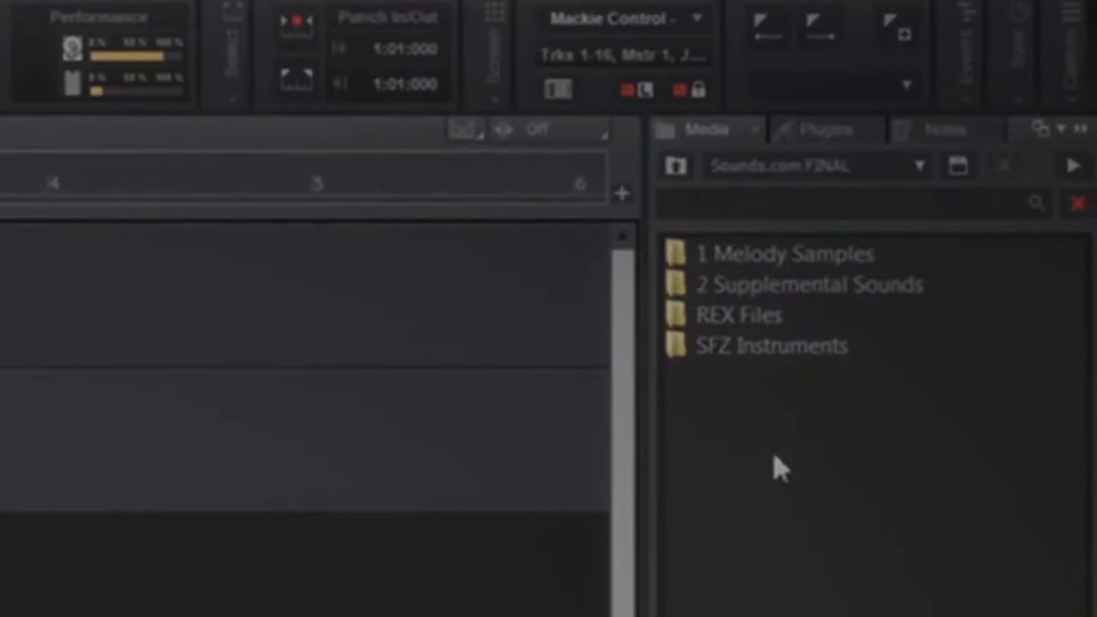
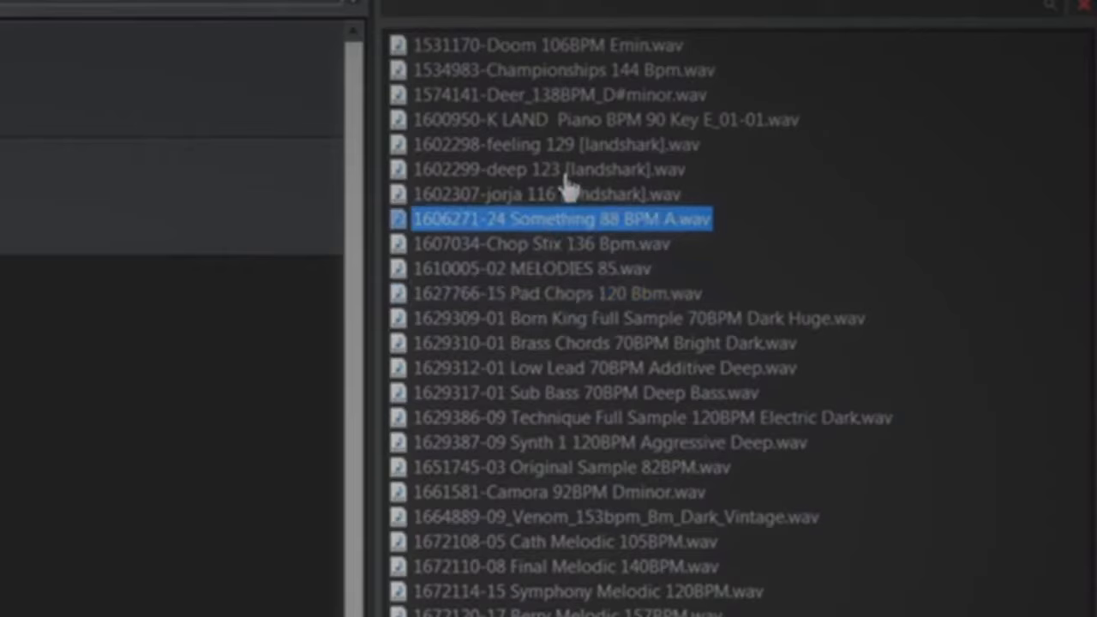
click(563, 169)
click(566, 98)
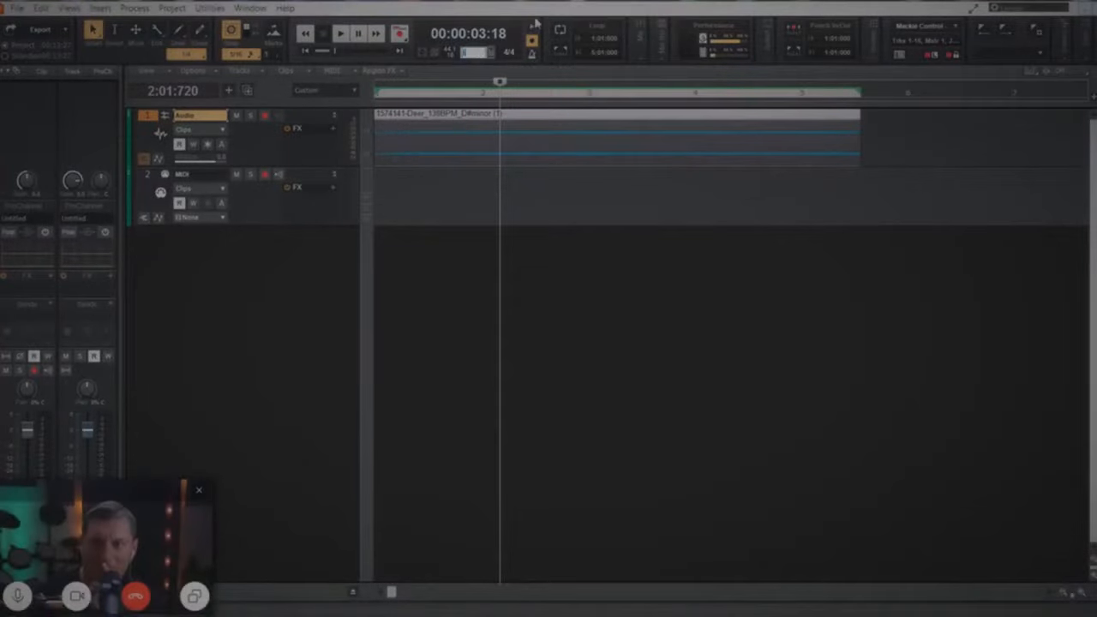
Step: Set the project tempo to 75 BPM and readjust it to 69 BPM to fit the Deer loop to the measures
key(Return)
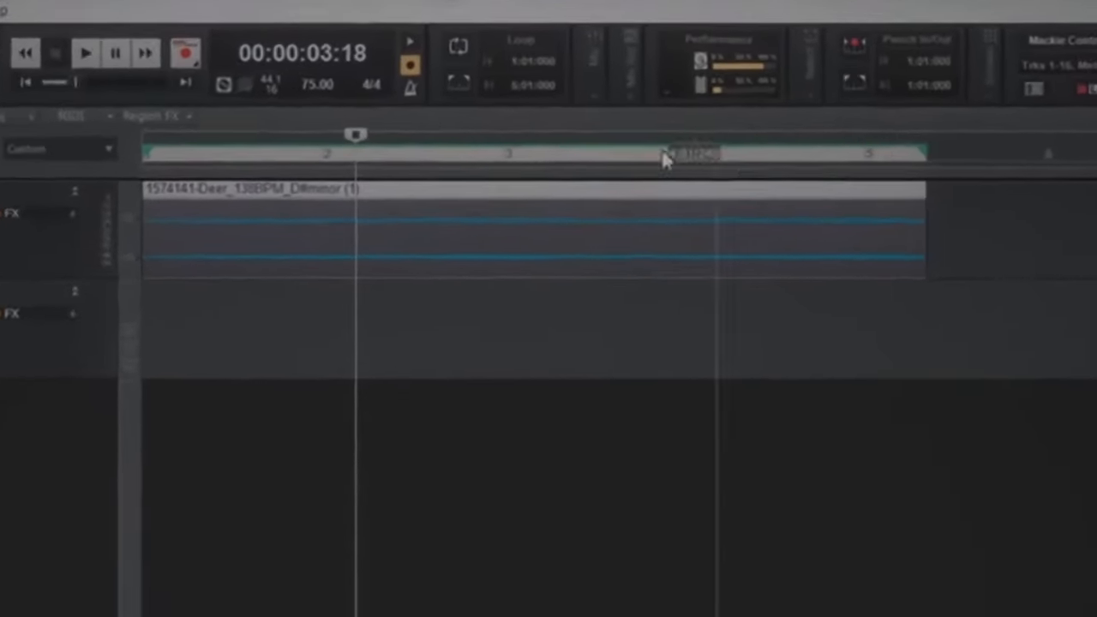
double_click(305, 84)
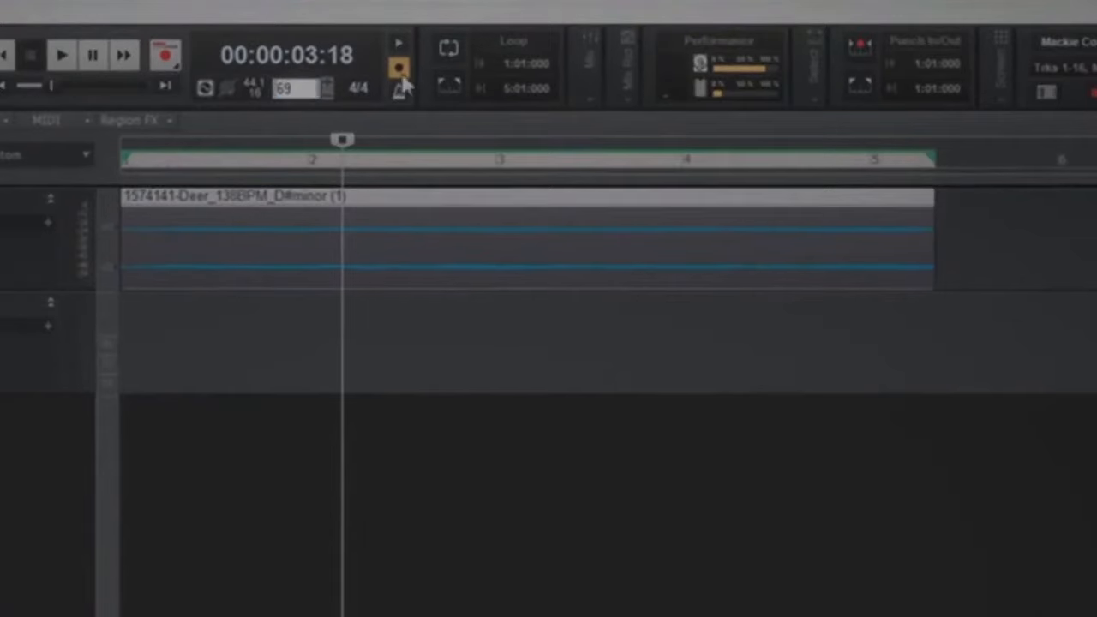
key(Return)
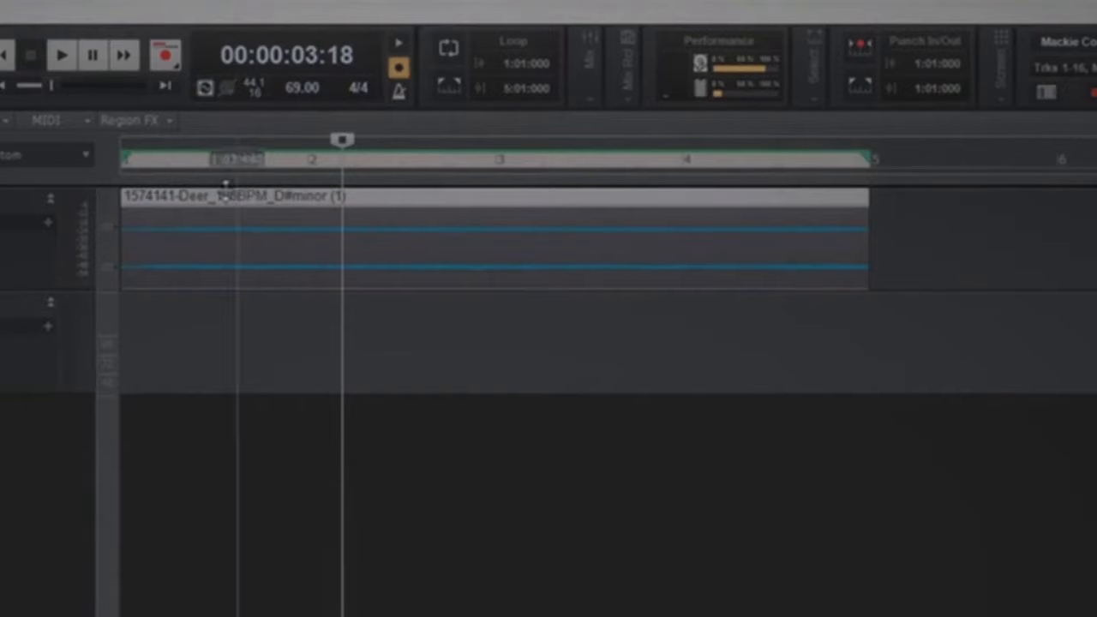
Step: Set the snap resolution to whole notes and copy the Deer clip end to end at measures 5 and 9 of the Audio track
click(218, 91)
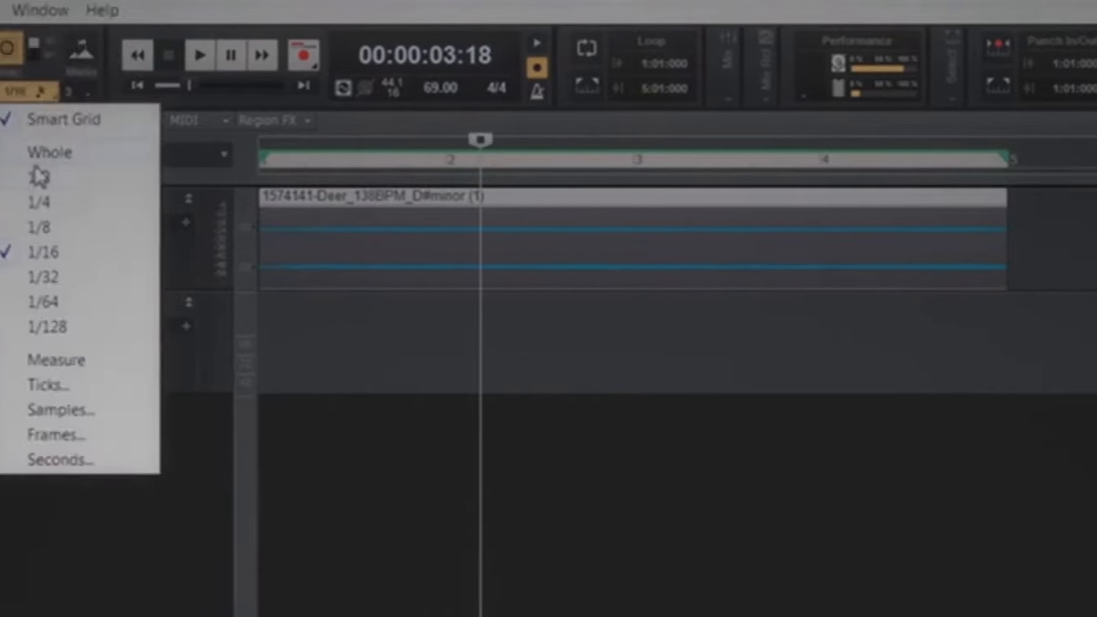
click(233, 154)
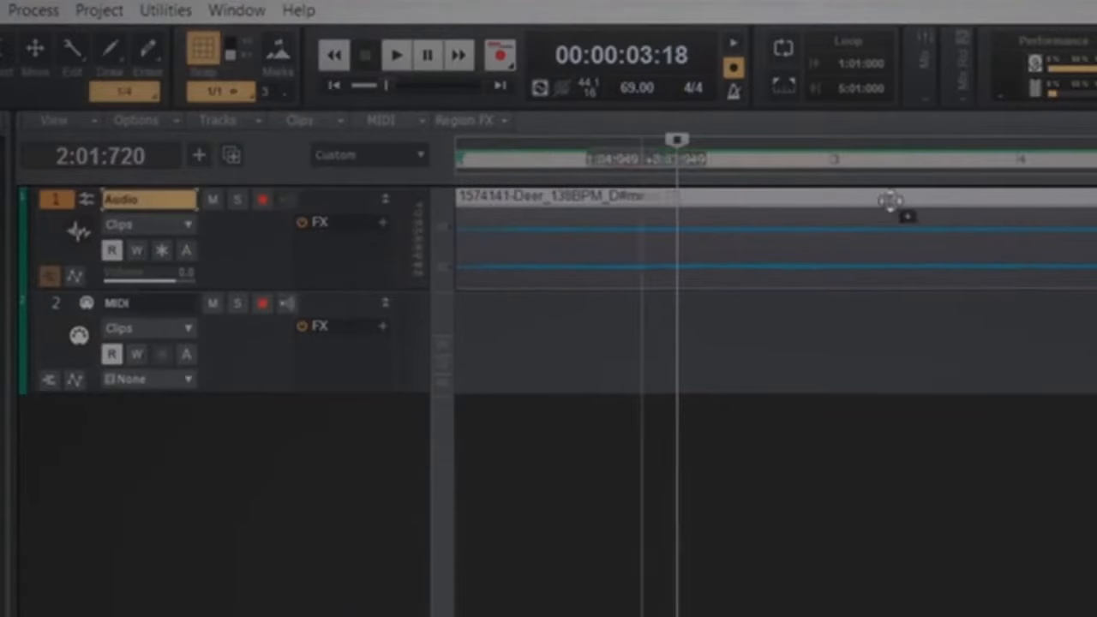
click(677, 250)
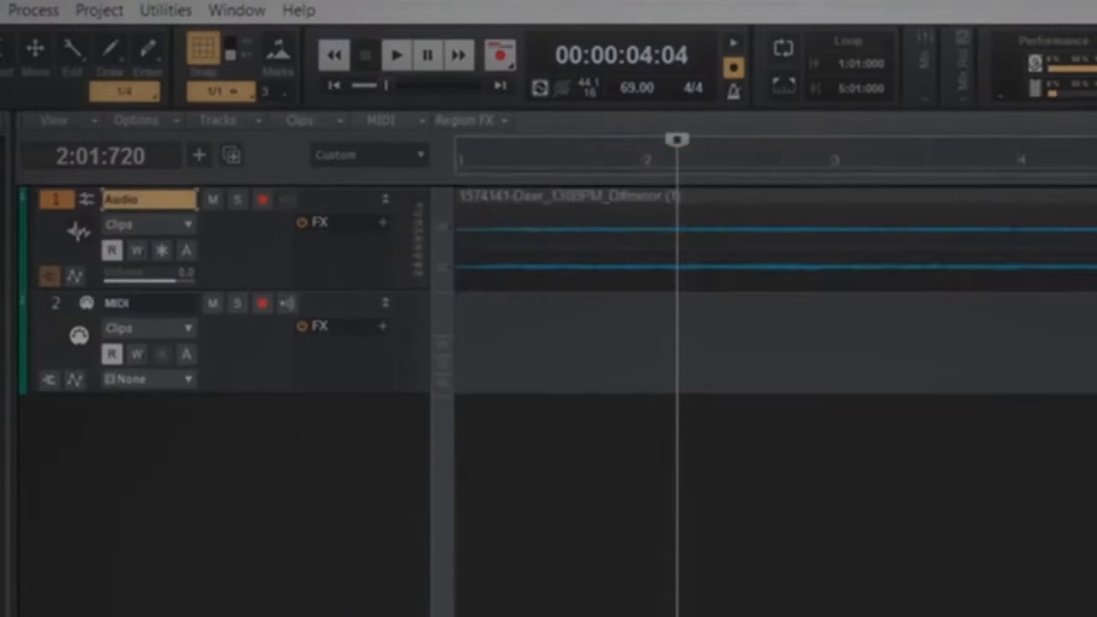
scroll(671, 256, down, 5)
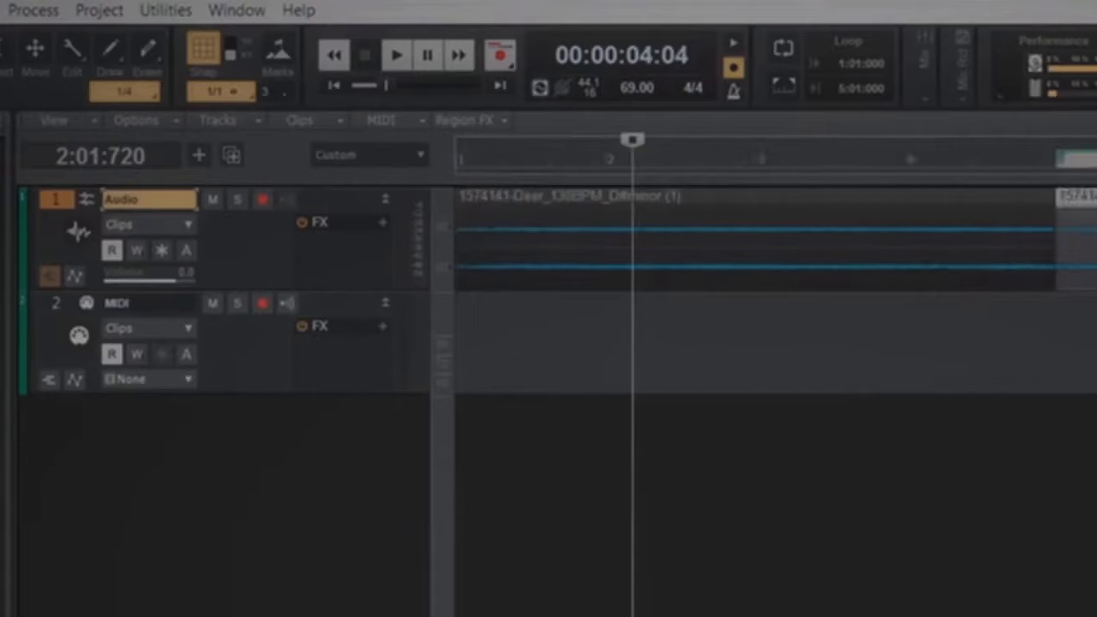
ctrl+click(529, 197)
drag(500, 202, 995, 223)
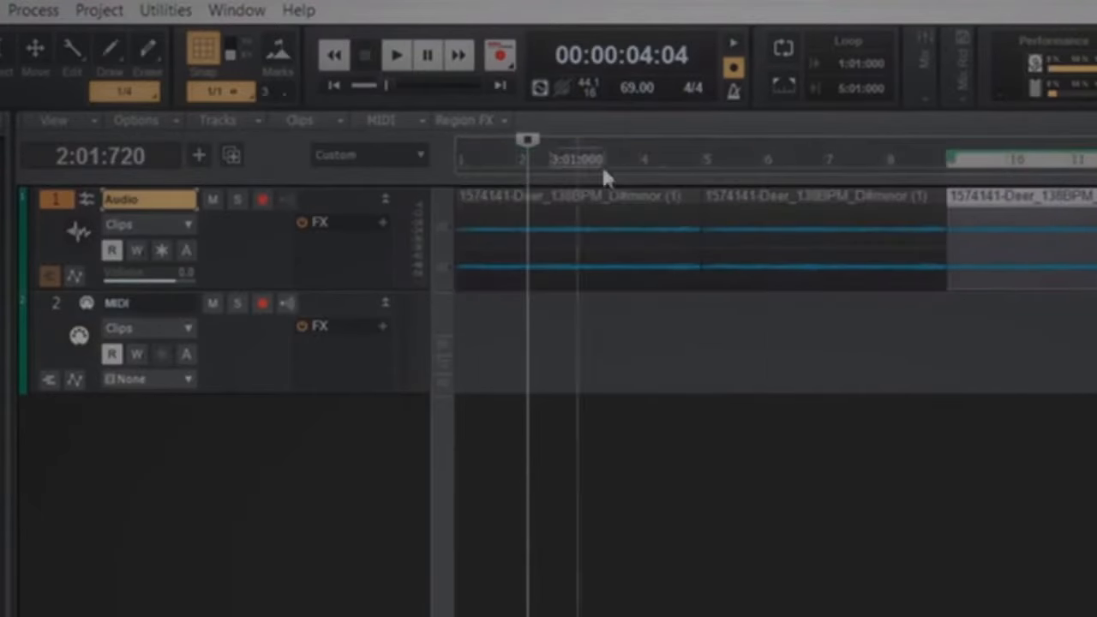
Step: Play the join between the first two Deer clips from measure 4, stop, and return to measure 2
key(space)
click(644, 161)
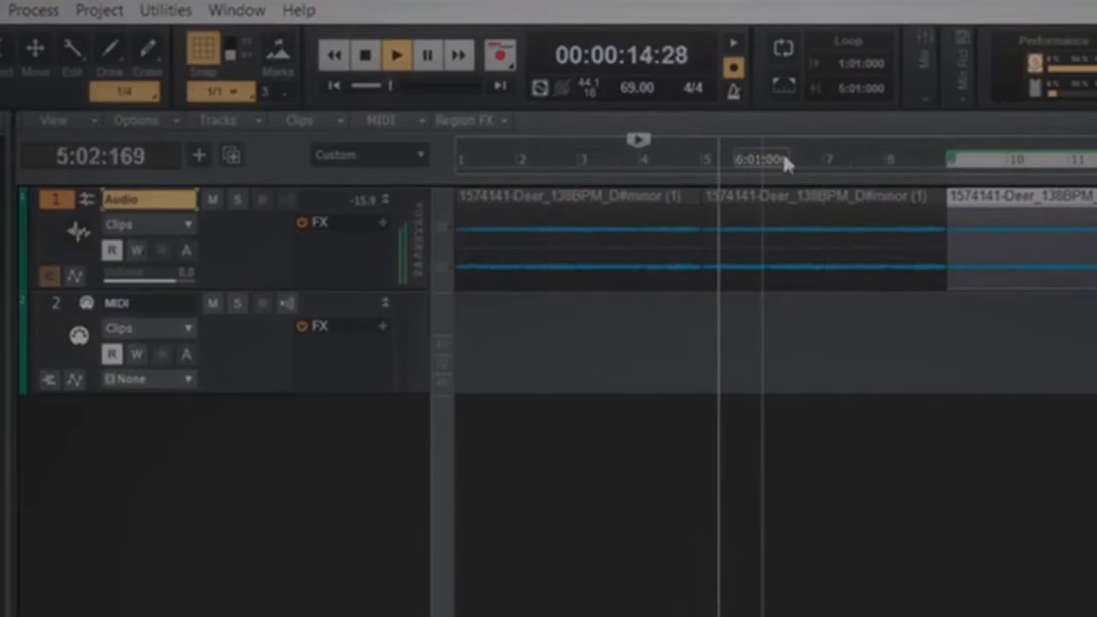
key(space)
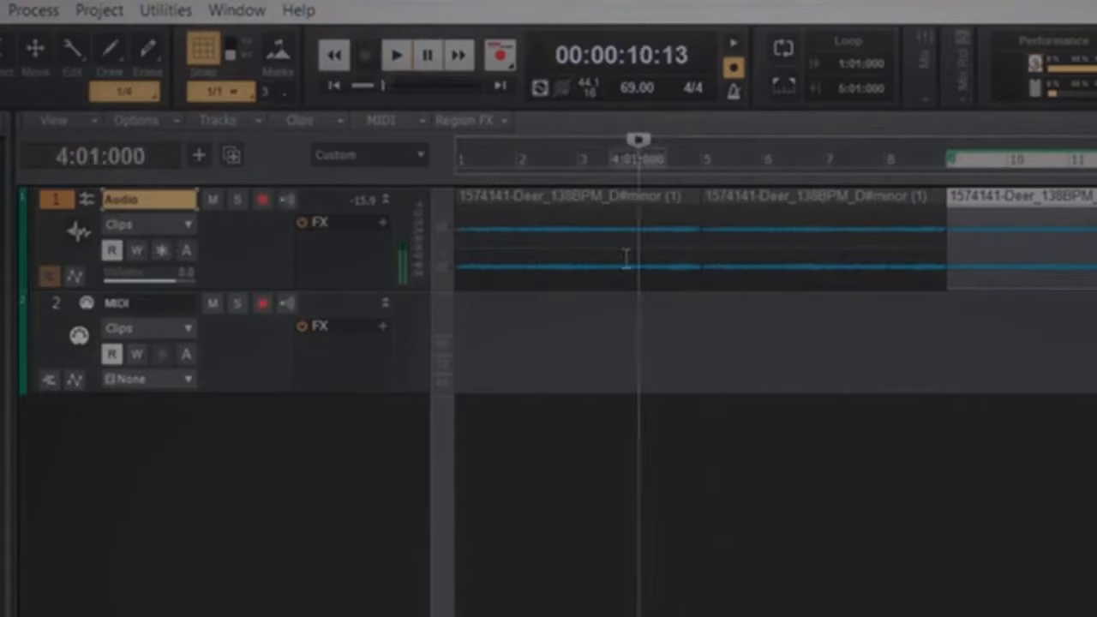
click(505, 163)
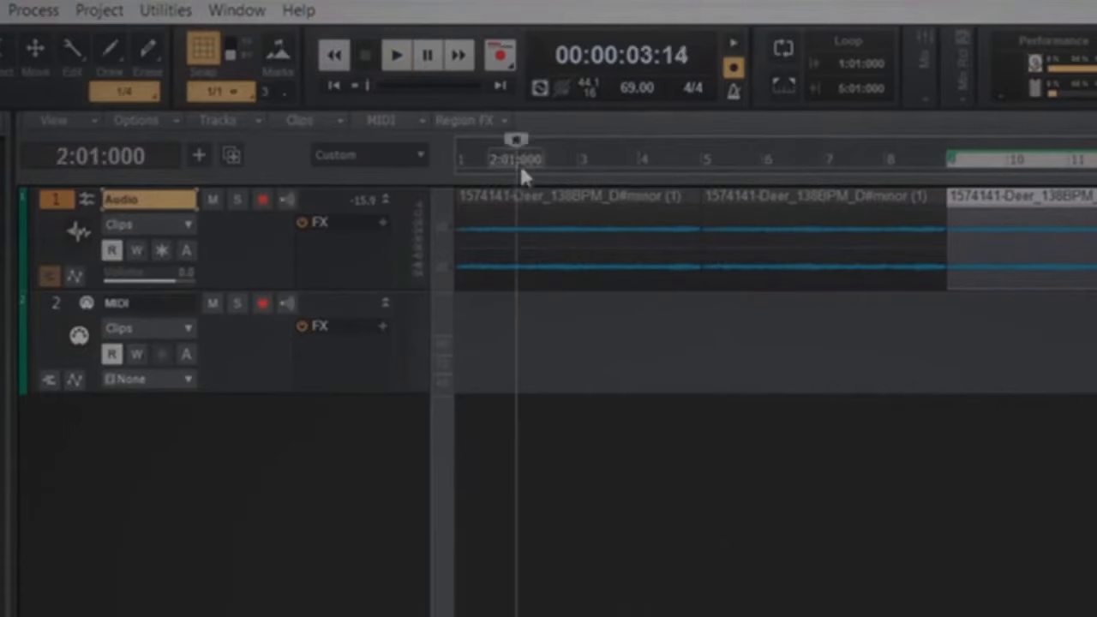
Step: Return to the project start and undo the last four edits
key(w)
key(ctrl+z)
key(ctrl+z)
key(ctrl+z)
key(ctrl+z)
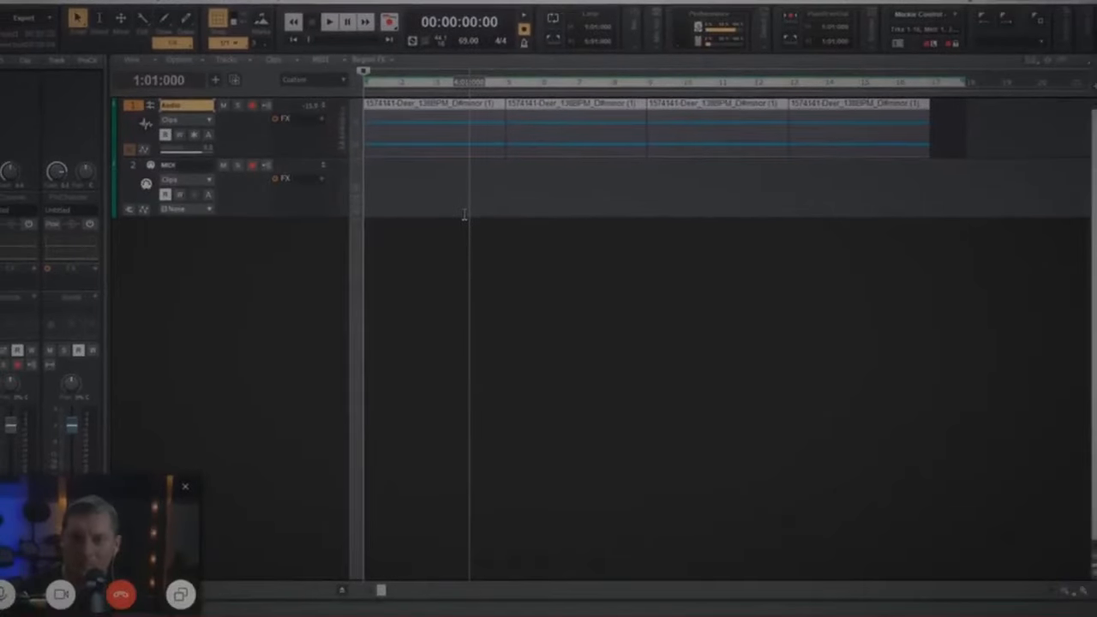
Step: Deselect the Deer clips and insert a new audio track above the MIDI track
click(471, 211)
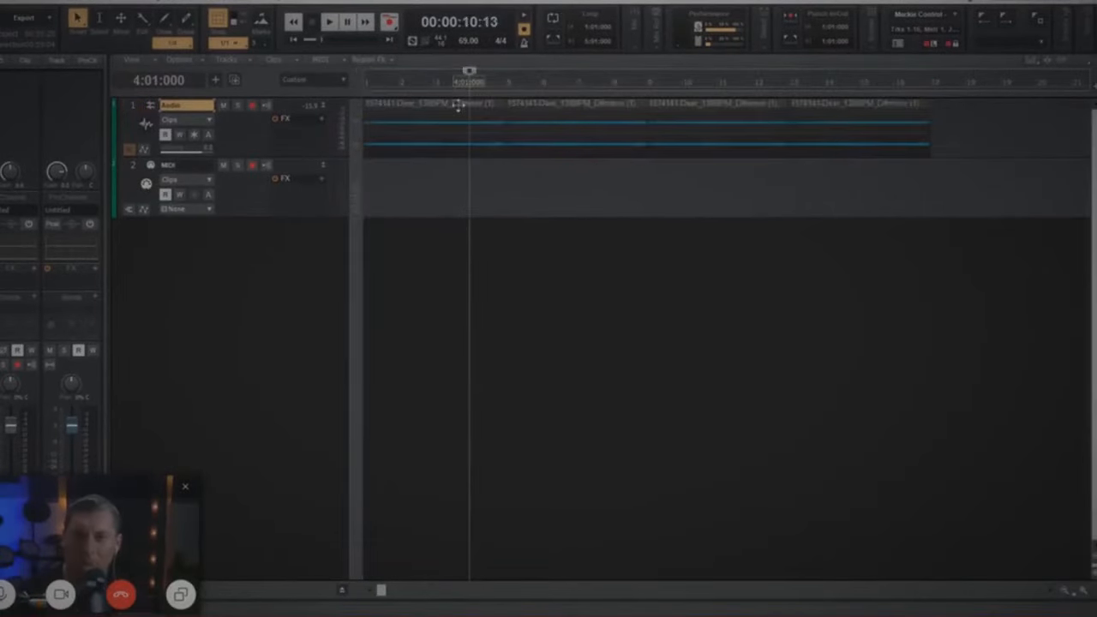
right_click(246, 195)
click(262, 196)
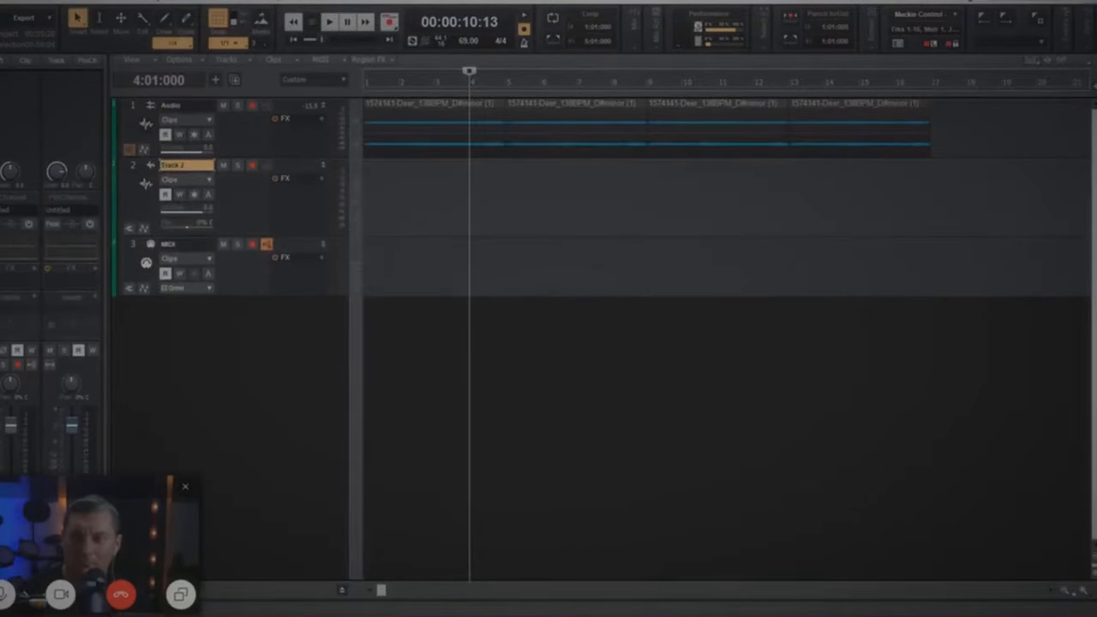
Step: Browse the media browser to the Sounds - Drum Loops folder in 2 Supplemental Sounds and look through its drum loops
key(b)
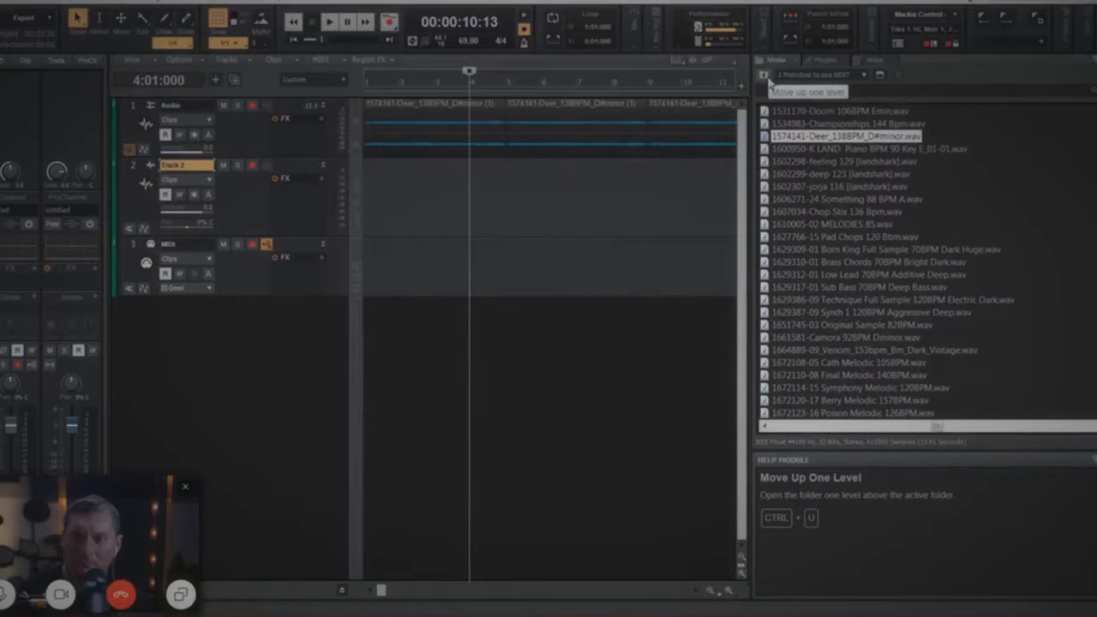
click(764, 75)
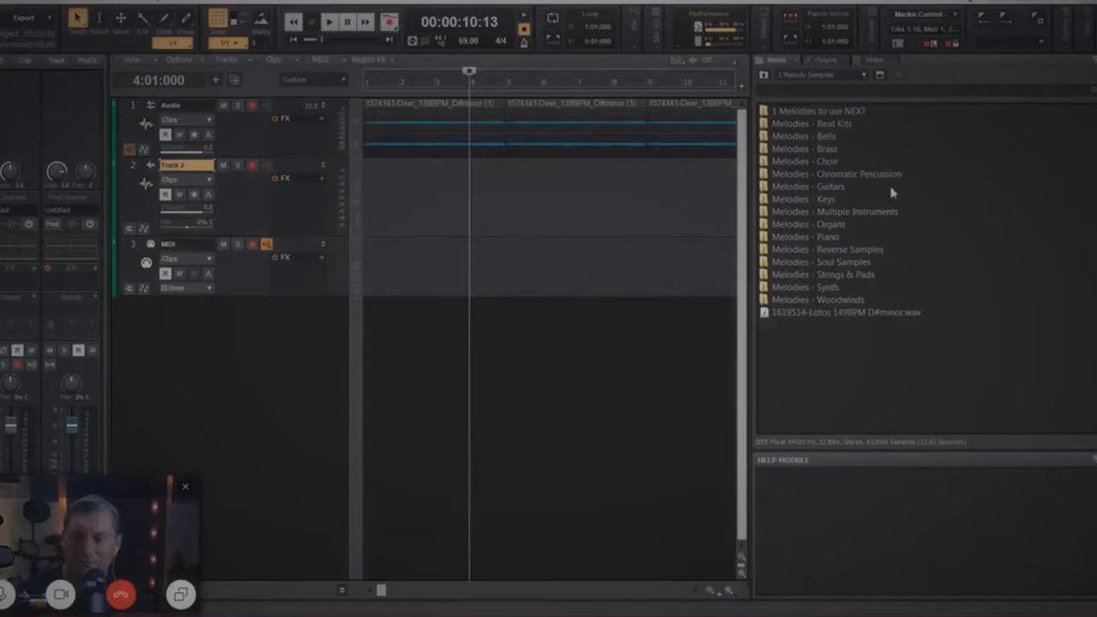
click(764, 75)
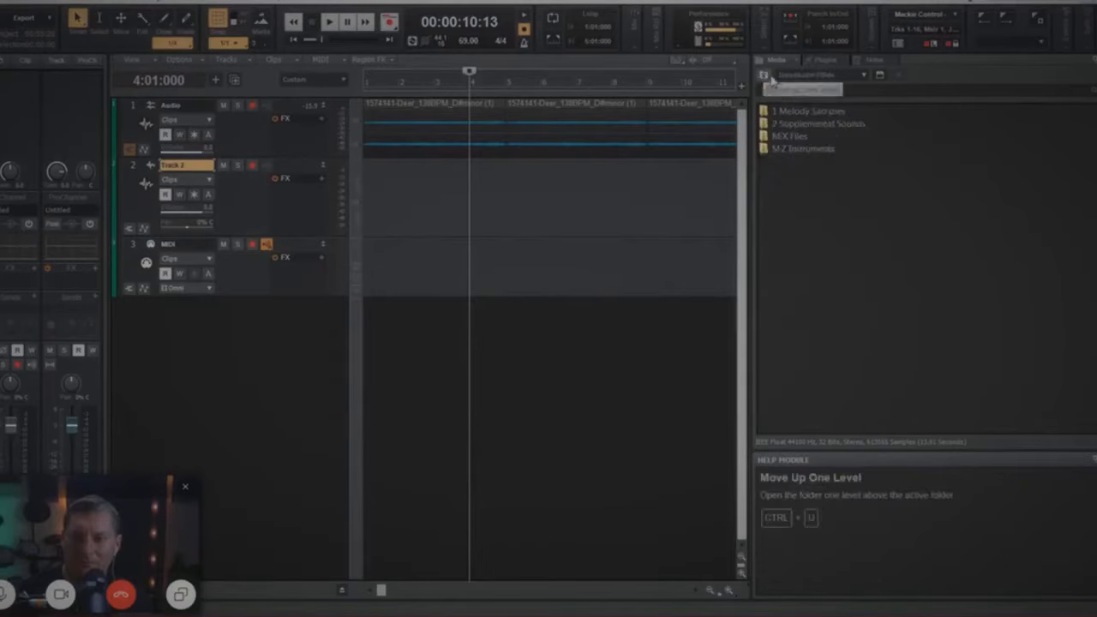
double_click(828, 125)
double_click(832, 198)
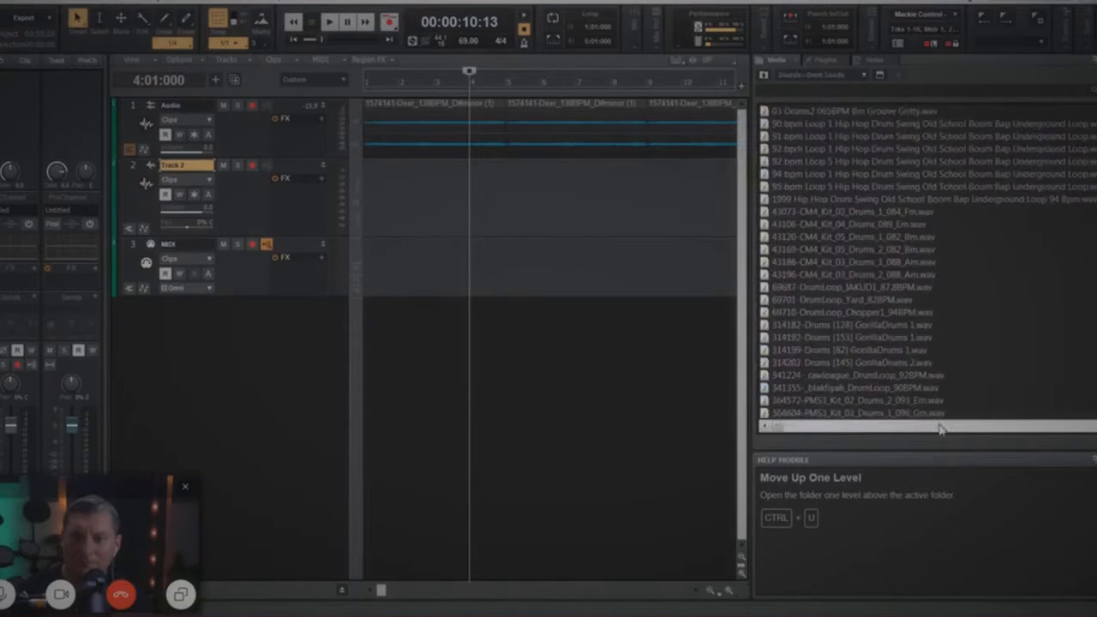
scroll(940, 429, down, 10)
drag(840, 431, 915, 444)
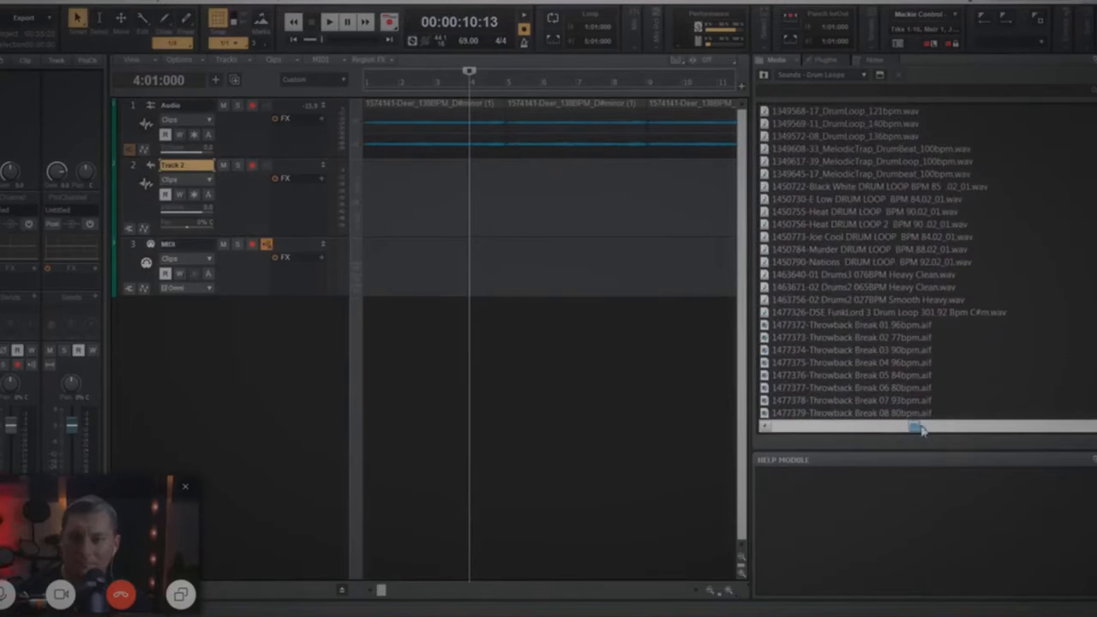
drag(922, 430, 954, 429)
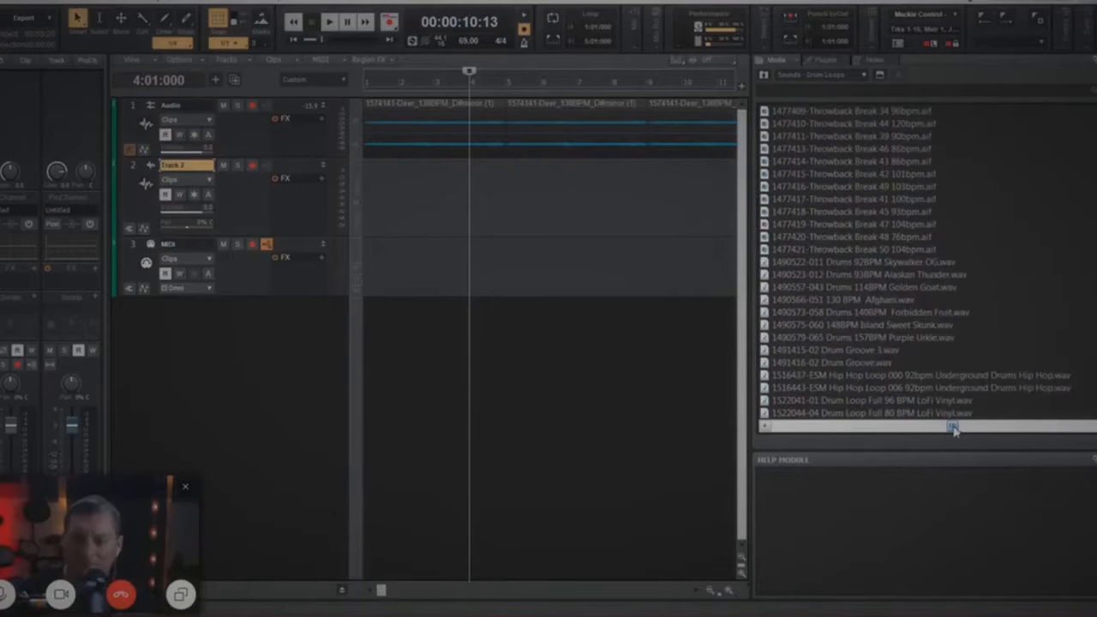
drag(958, 431, 969, 430)
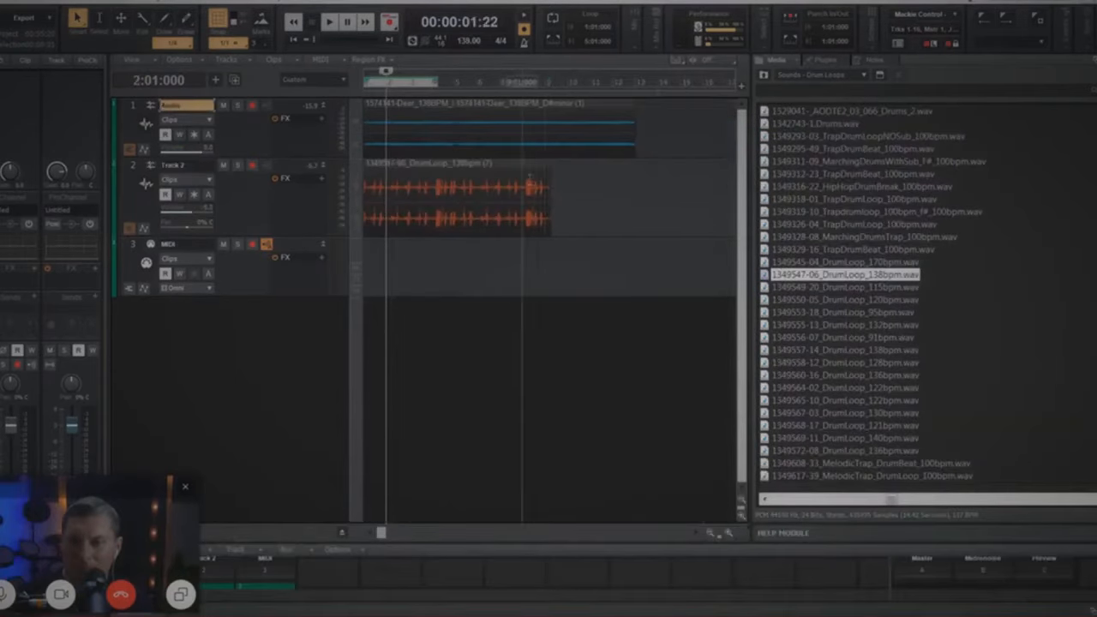
Step: Delete the second Deer clip, starting at measure 5, from the Audio track
click(524, 183)
click(537, 108)
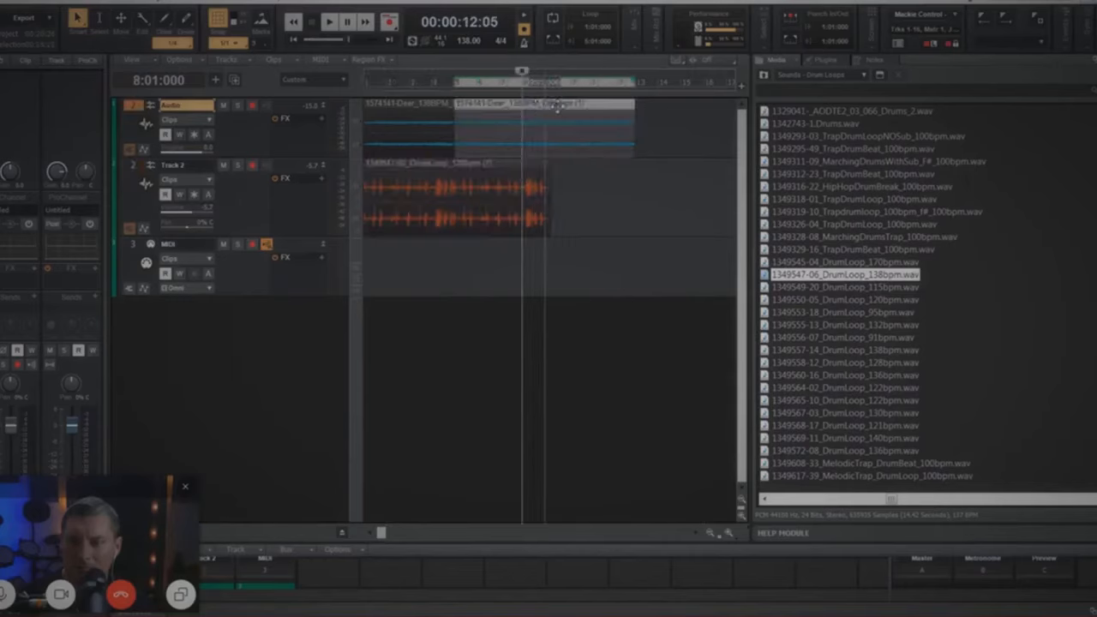
key(Delete)
click(505, 116)
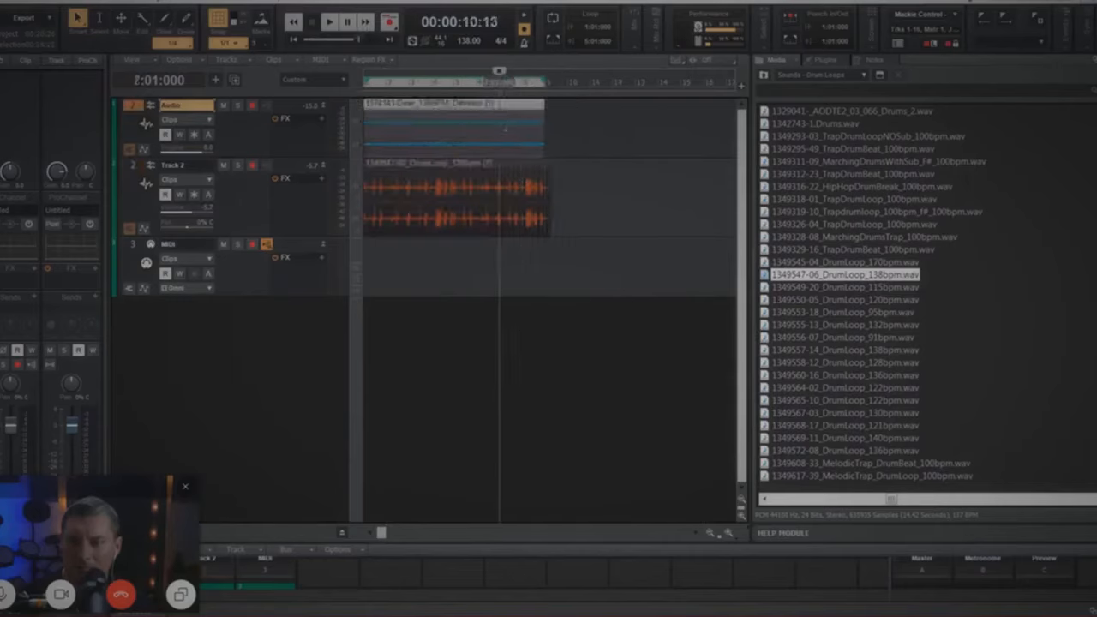
Step: Play the Deer melody together with the 138 BPM drum loop from the project start
key(w)
key(space)
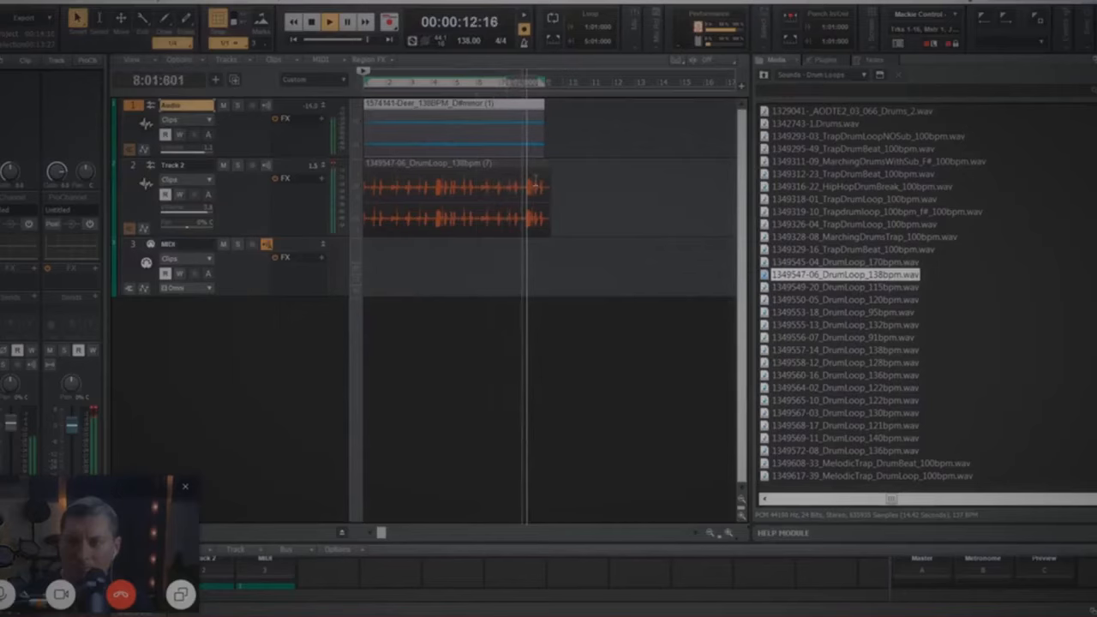
key(space)
Step: Toggle Groove-Clip Looping for the 138 BPM drum loop clip on Track 2 and try extending its end past measure 9
click(410, 167)
mouse_move(385, 169)
mouse_down()
mouse_move(426, 174)
mouse_move(385, 171)
mouse_up()
right_click(416, 171)
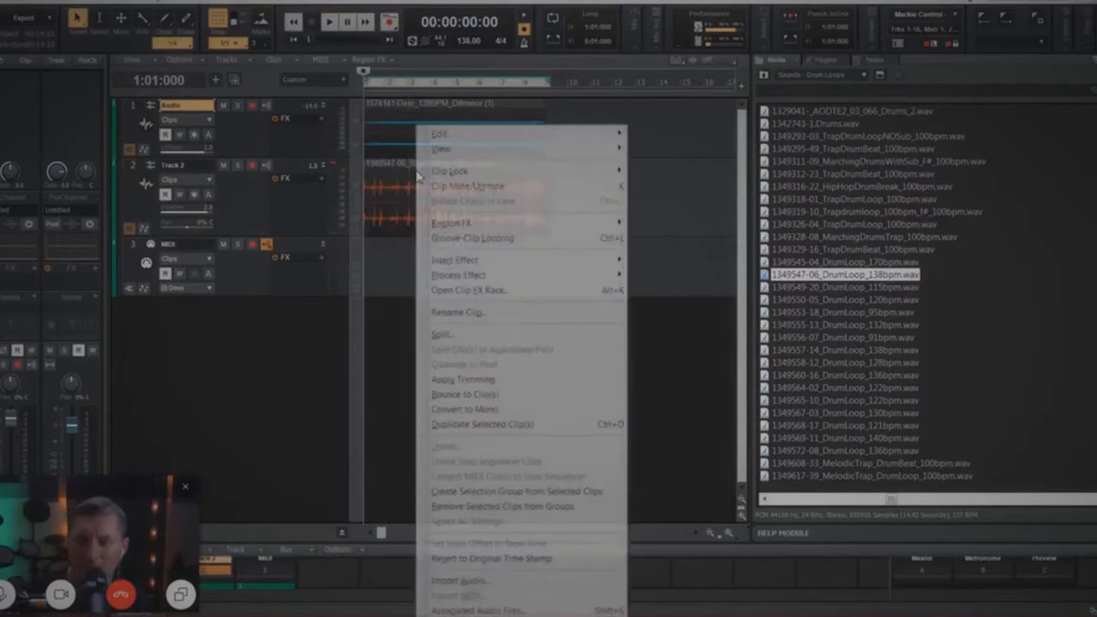
click(406, 167)
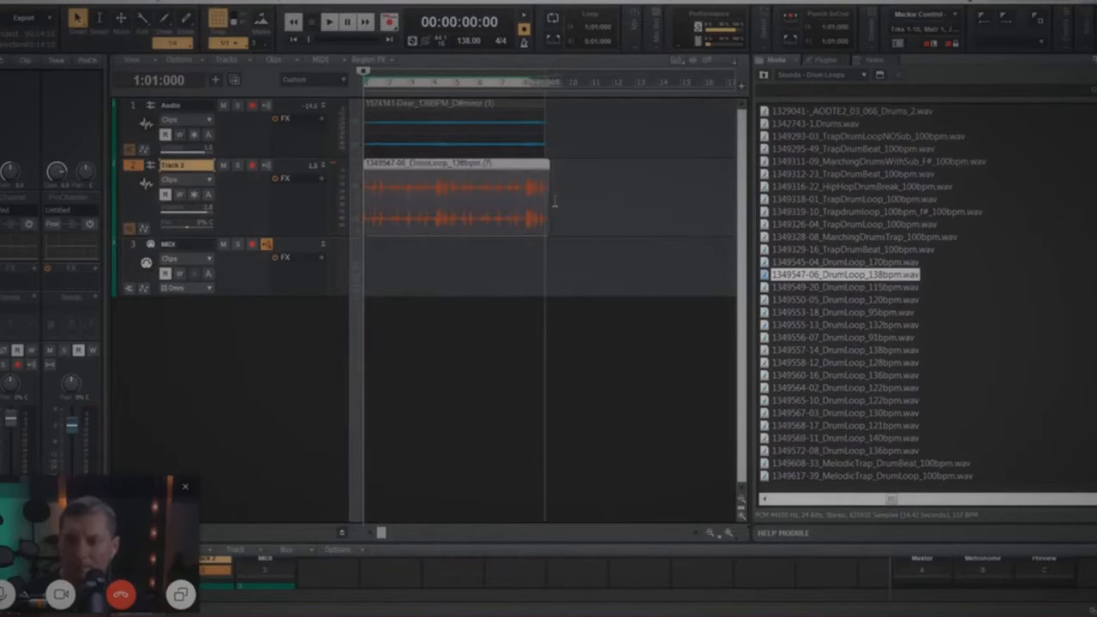
right_click(495, 179)
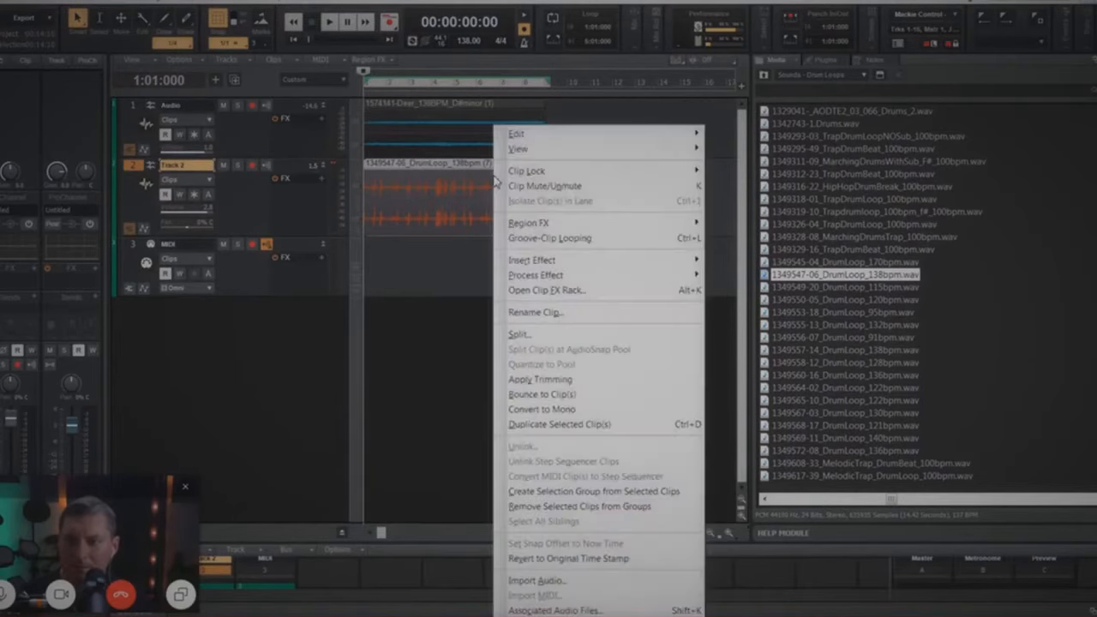
click(553, 238)
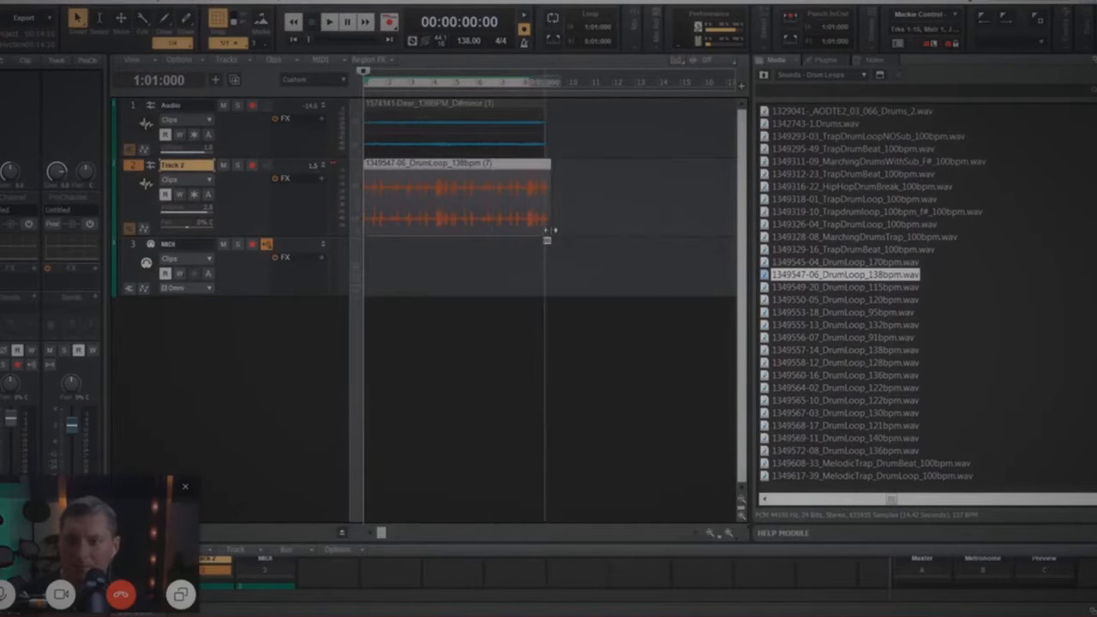
mouse_move(552, 205)
mouse_down()
mouse_move(647, 213)
mouse_move(551, 201)
mouse_up()
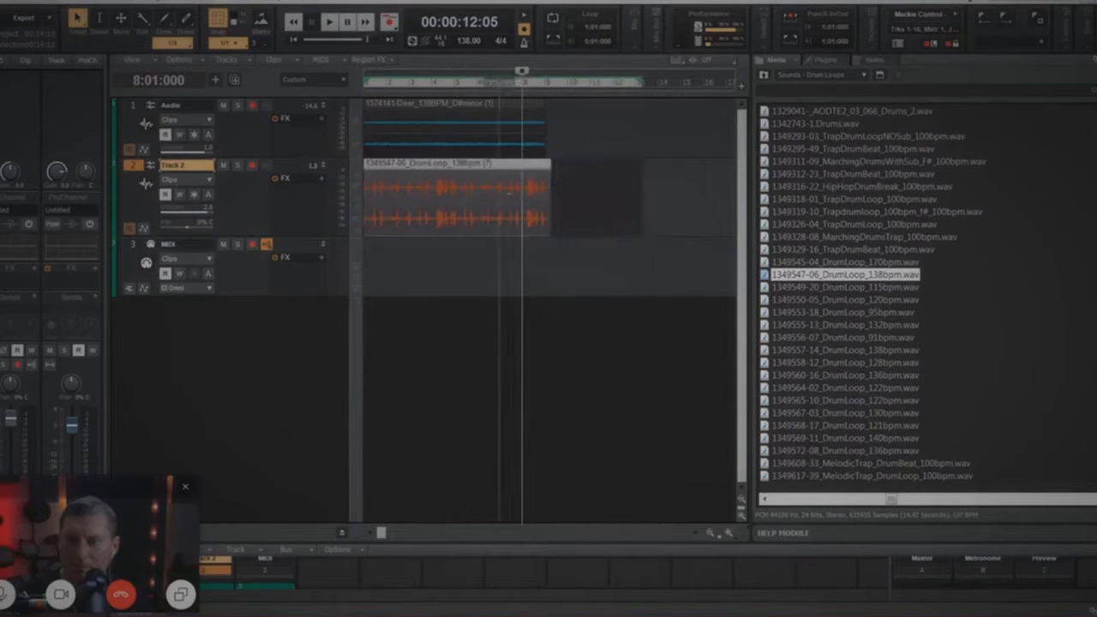
Step: Apply Groove-Clip Looping to the drum loop clip and extend it to measure 17
right_click(499, 190)
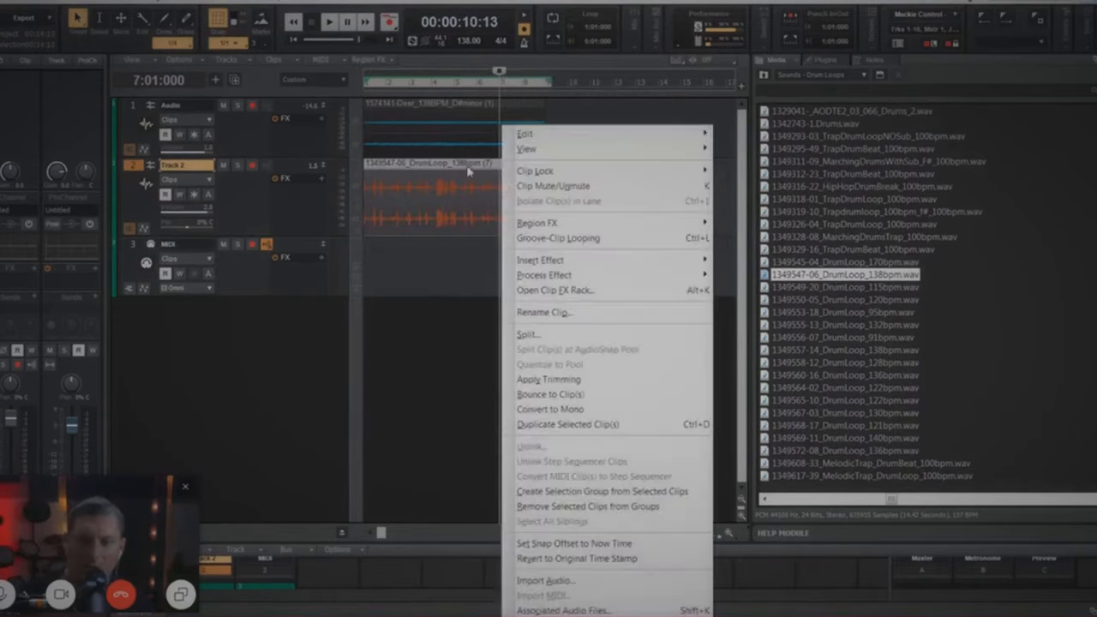
key(Escape)
right_click(464, 169)
click(506, 240)
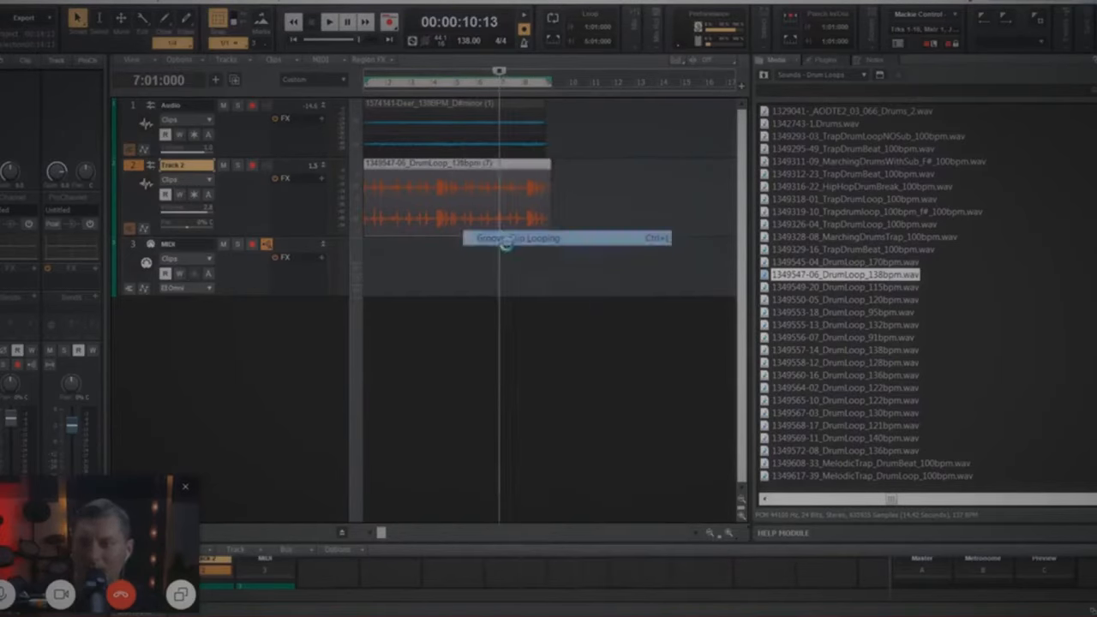
click(614, 197)
click(506, 192)
drag(541, 200, 728, 204)
Step: Mute the Audio track and play the extended drum loop across its repeat near measure 8
key(space)
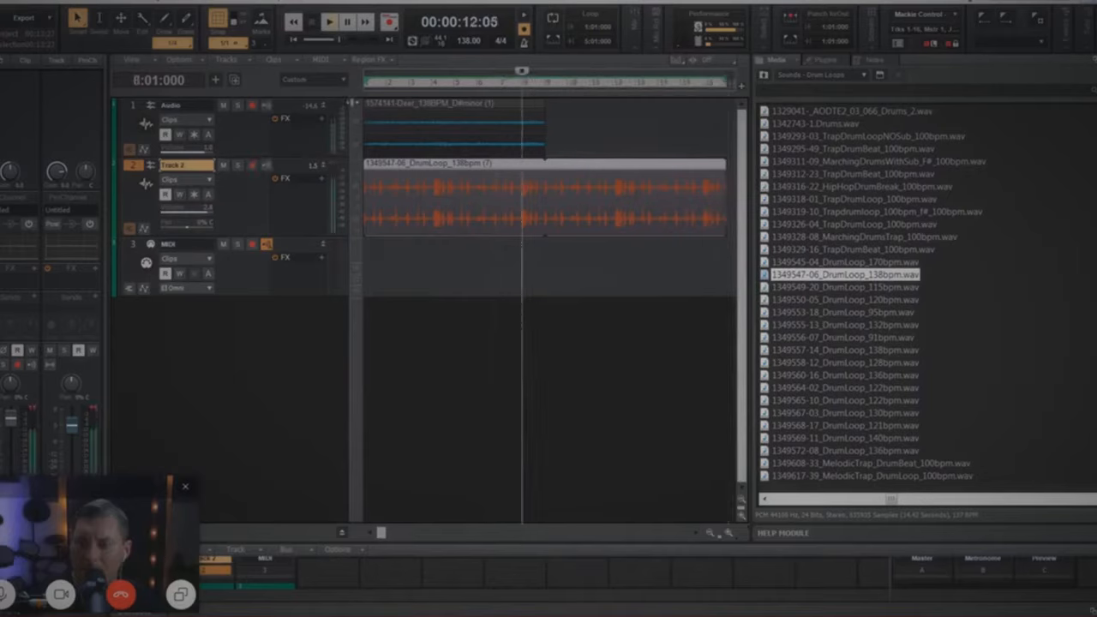
click(223, 106)
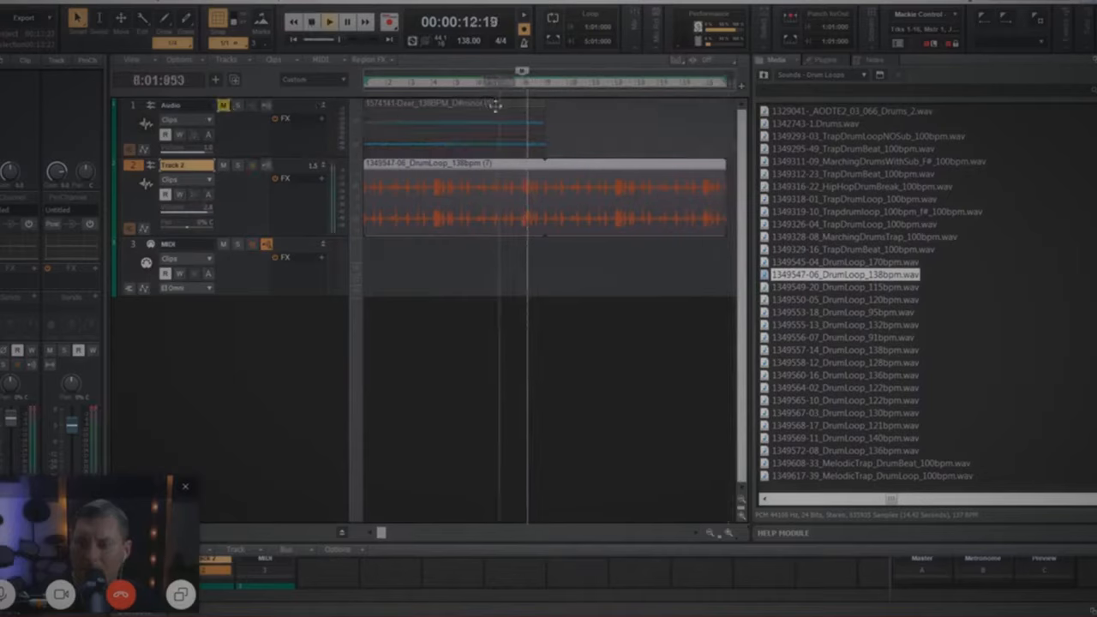
key(space)
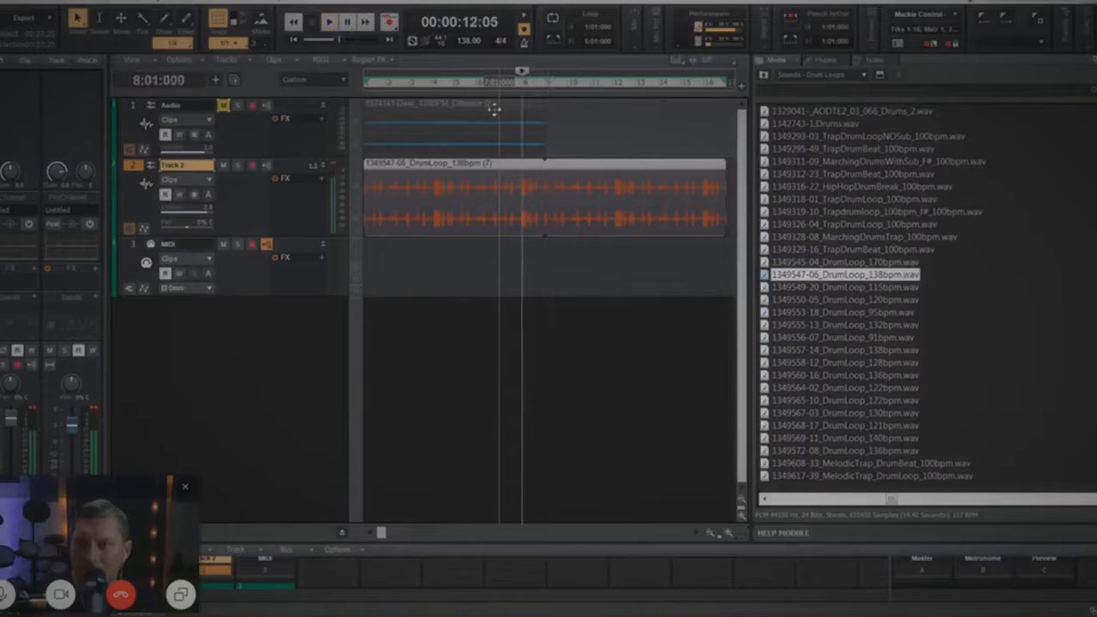
Step: Undo the drum loop's extension and trim the clip so it ends at measure 9
key(ctrl+z)
key(ctrl+z)
click(540, 217)
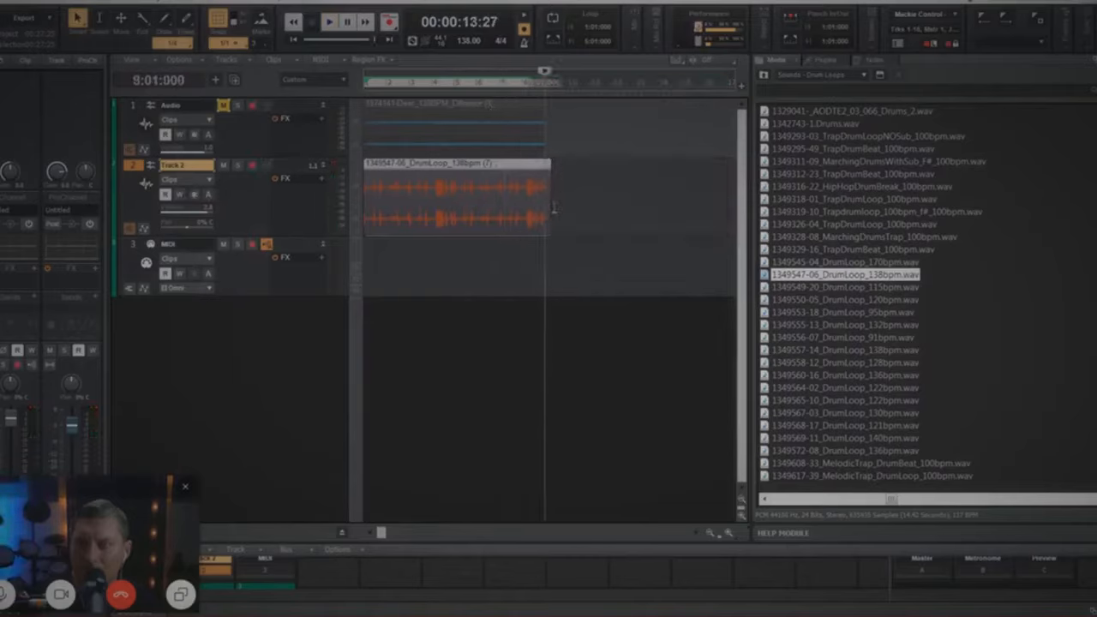
drag(551, 206, 542, 202)
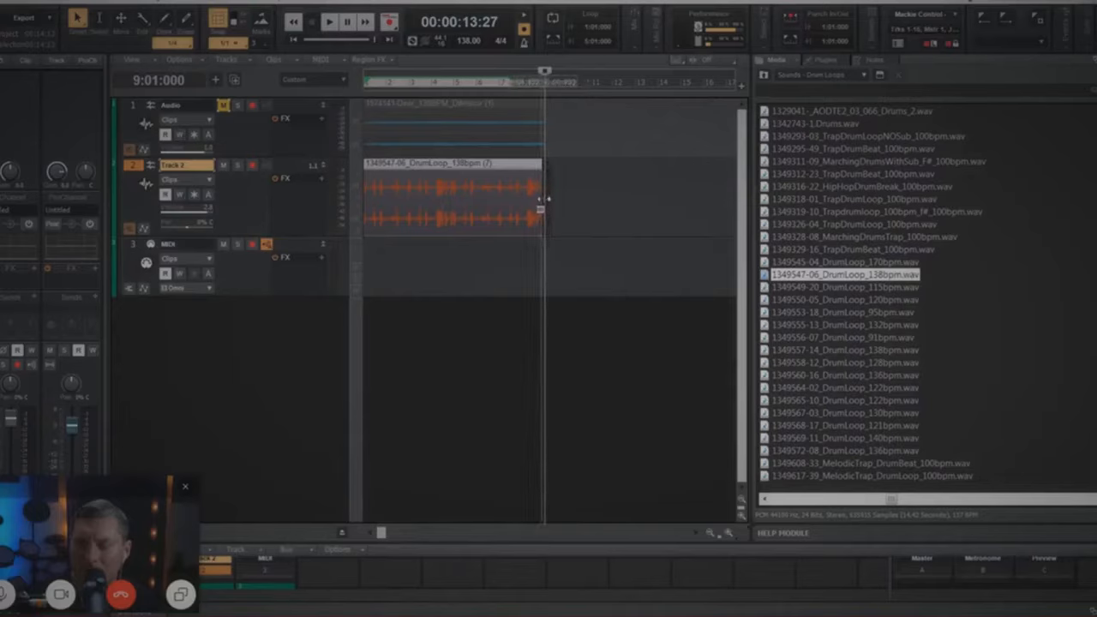
key(ctrl+z)
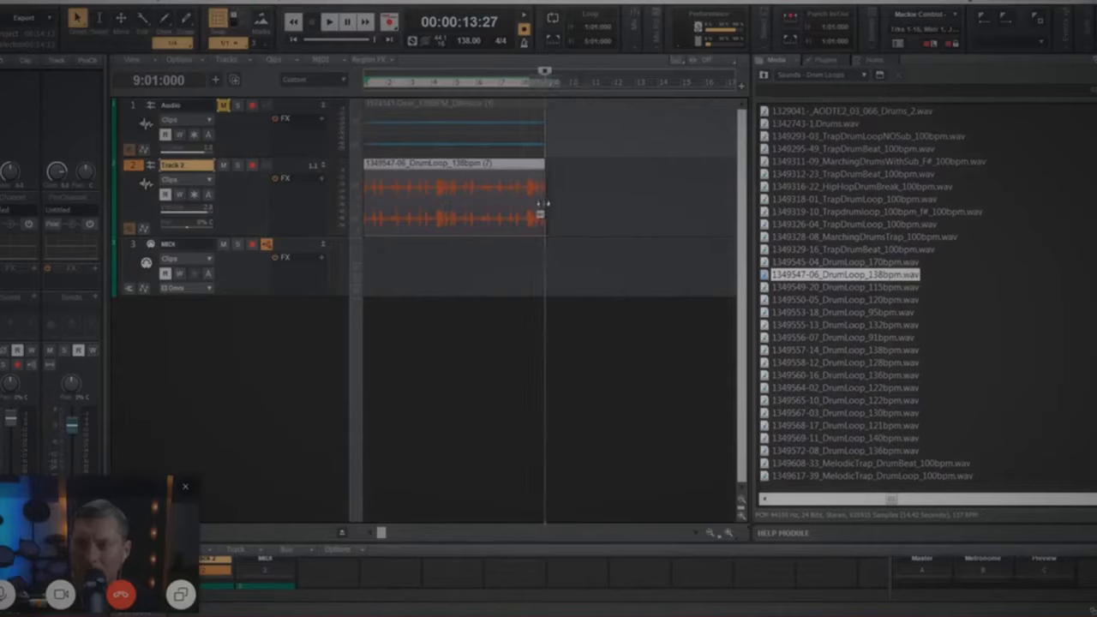
Step: Toggle Groove-Clip Looping for the trimmed drum loop clip on Track 2
right_click(500, 176)
click(477, 168)
right_click(475, 168)
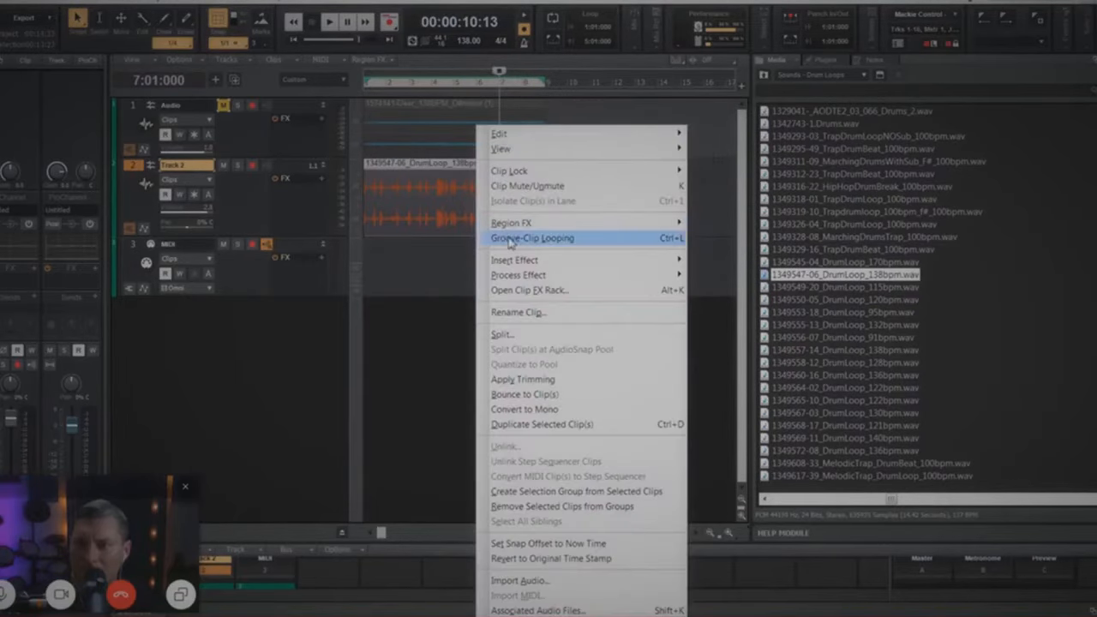
click(513, 240)
click(654, 336)
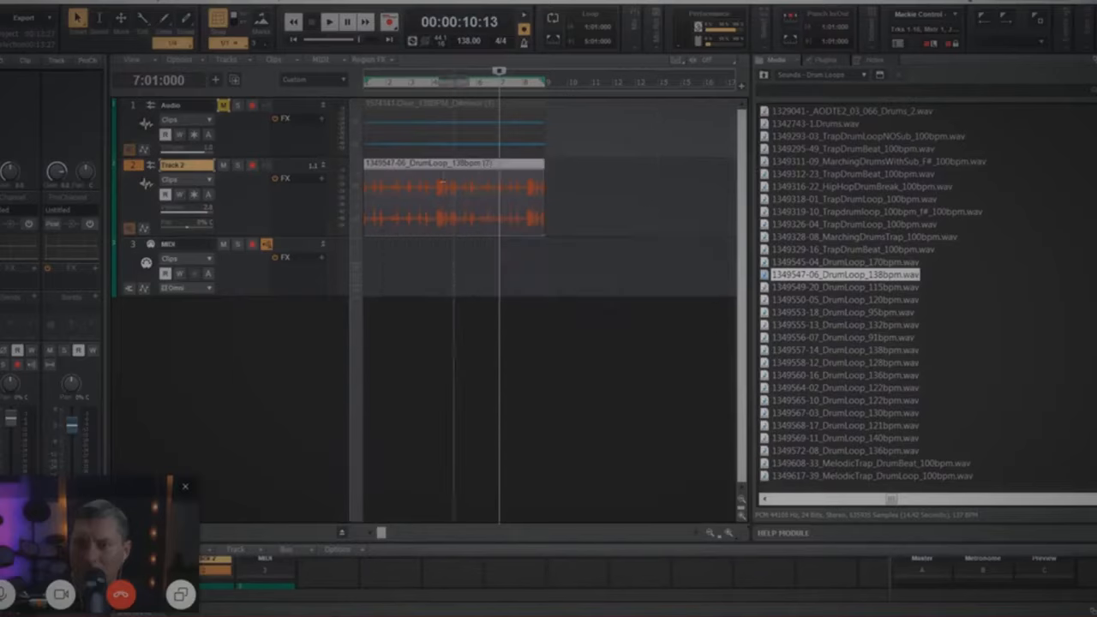
Step: Copy the drum loop clip back to back along Track 2 to make eight consecutive clips from the project start
drag(550, 185, 576, 190)
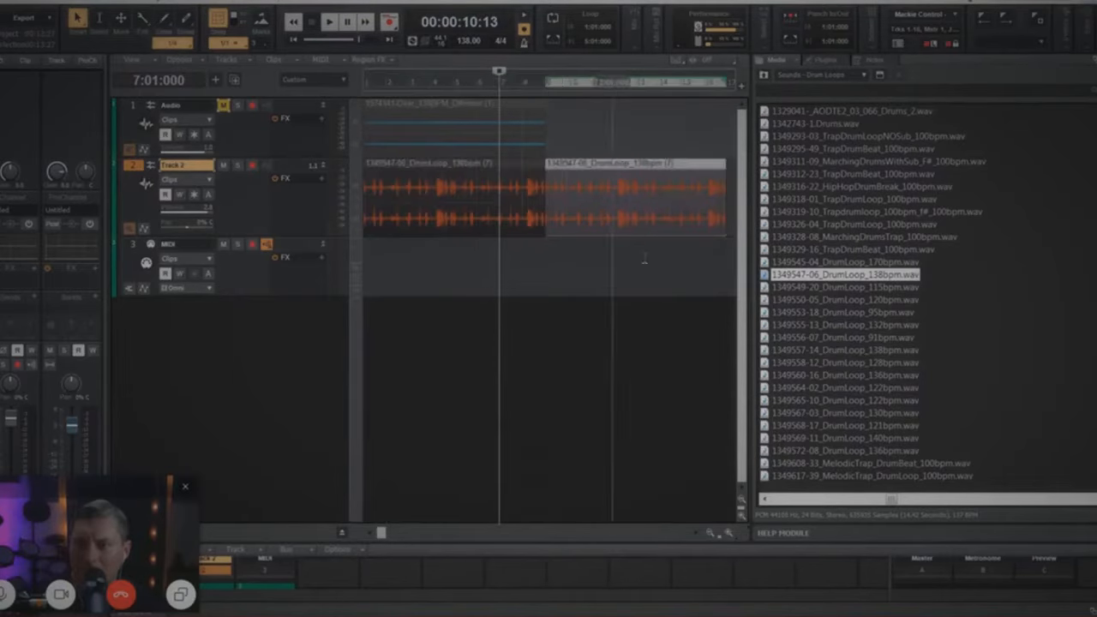
click(710, 534)
click(710, 533)
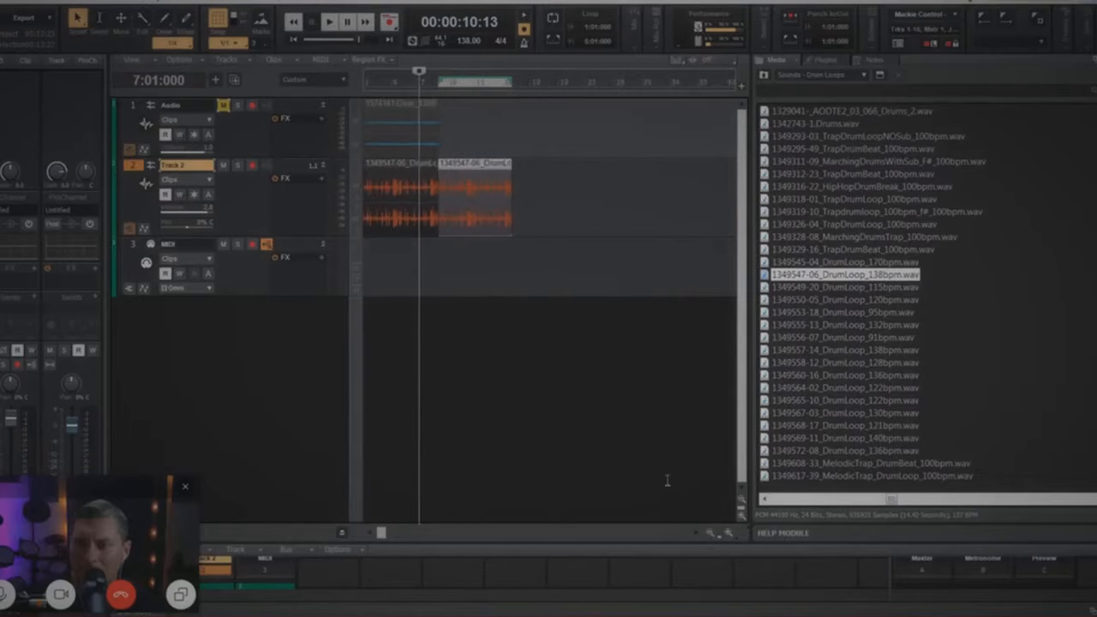
ctrl+click(385, 168)
drag(385, 168, 536, 172)
ctrl+click(455, 168)
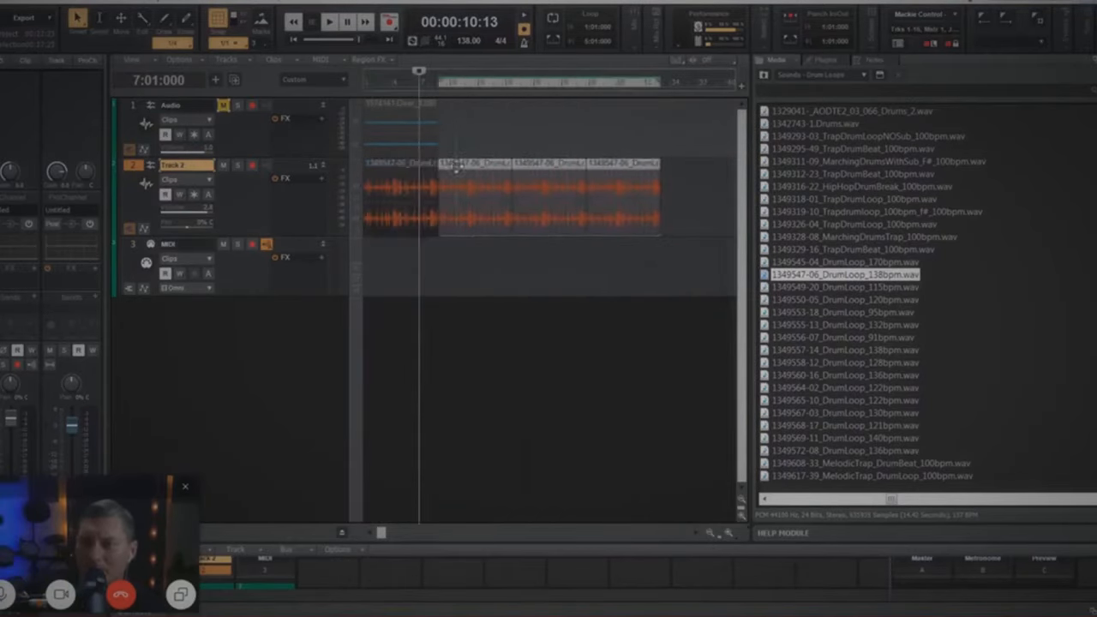
ctrl+click(383, 169)
drag(423, 174, 678, 191)
Step: Copy the Deer melody clip back to back along the Audio track to make eight consecutive clips matching the drum loops
click(412, 108)
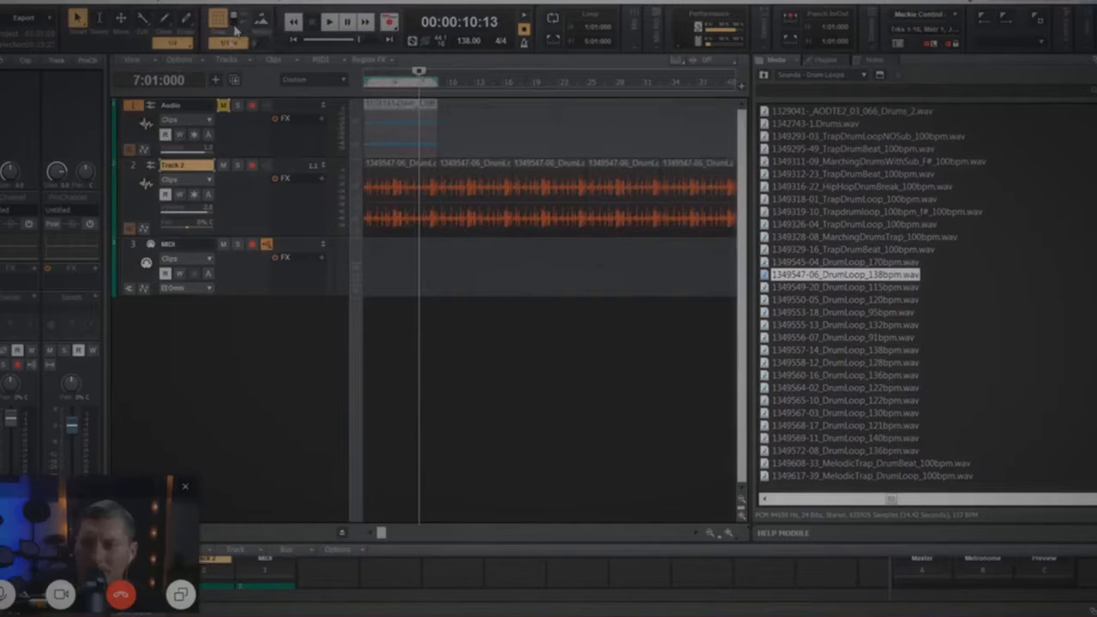
drag(388, 104, 467, 112)
ctrl+click(397, 107)
drag(394, 107, 541, 122)
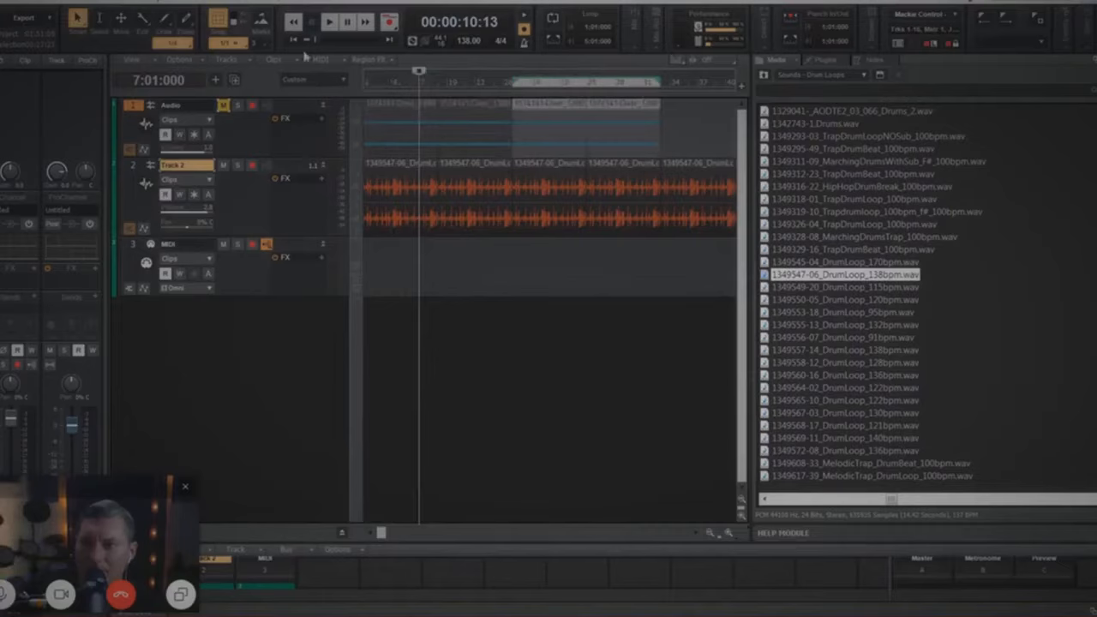
ctrl+click(461, 110)
drag(407, 108, 694, 120)
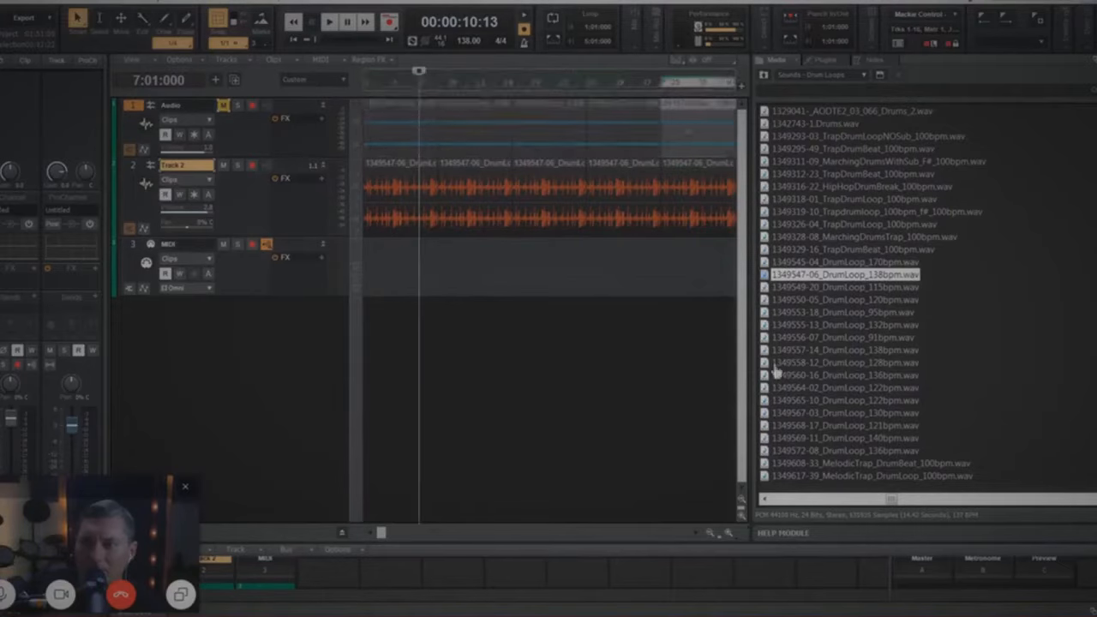
Step: Unmute the Audio track and play the melody and drum loops together from the project start
click(709, 532)
click(709, 532)
click(710, 532)
drag(634, 216, 364, 133)
click(423, 267)
key(w)
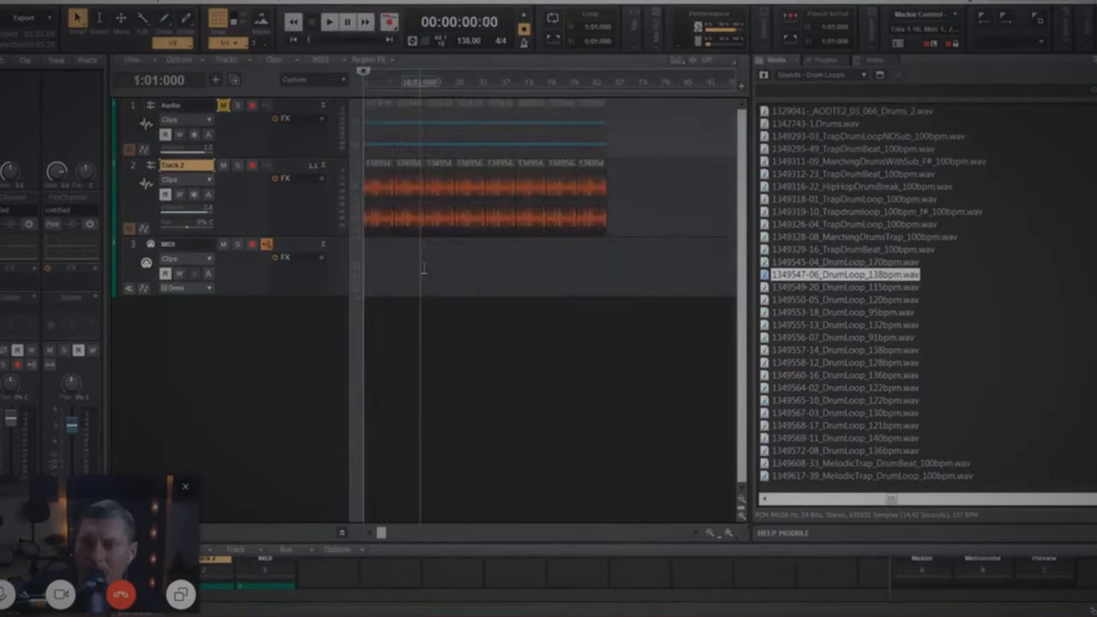
key(space)
key(space)
click(223, 105)
key(space)
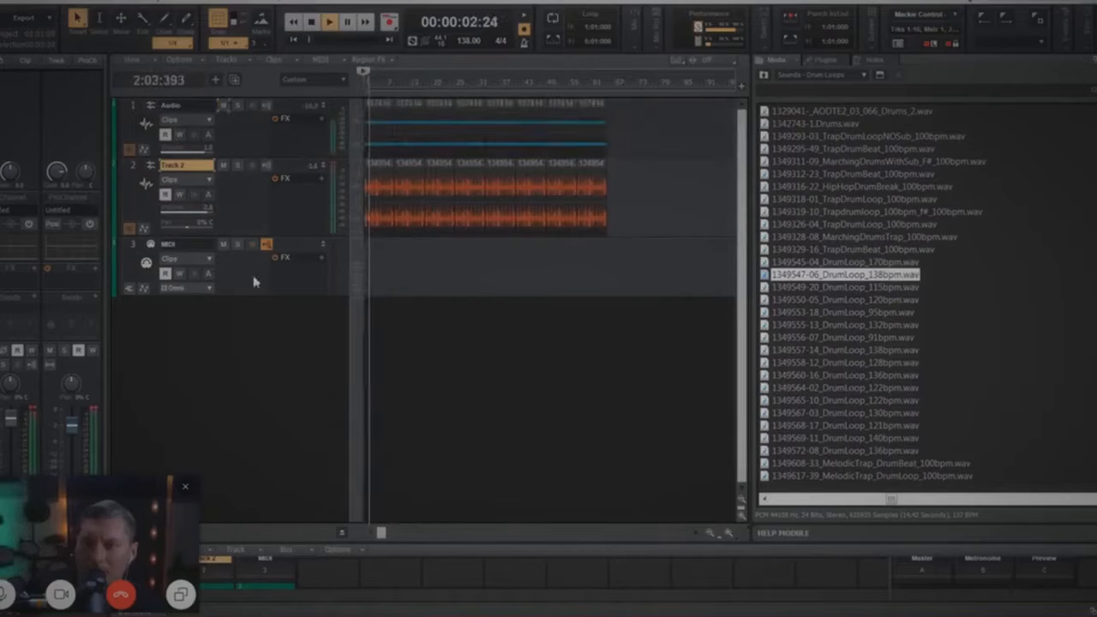
key(space)
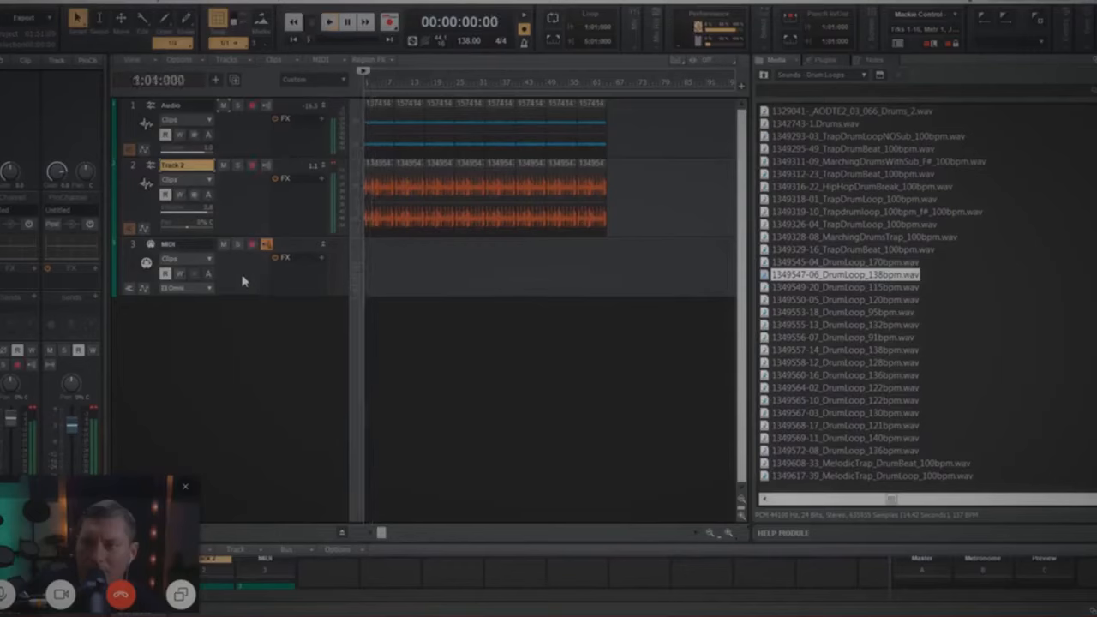
Step: Insert a new MIDI track above the existing MIDI track and enlarge it to expose its bank and patch settings
right_click(245, 274)
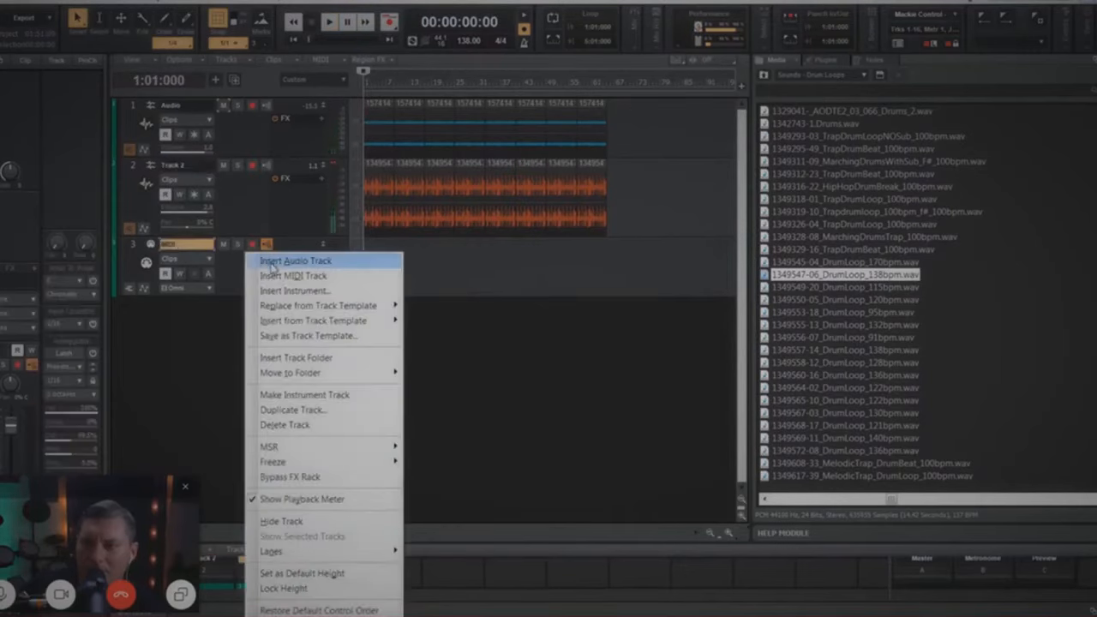
click(271, 276)
drag(274, 257, 301, 321)
drag(301, 321, 301, 352)
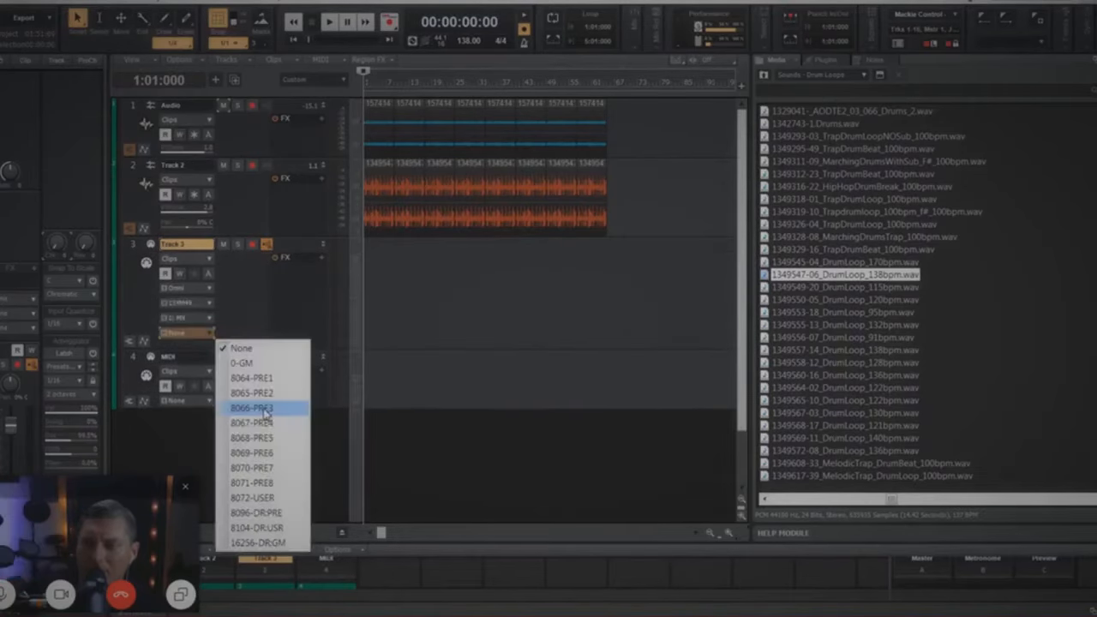
Step: Set the new MIDI track's bank to 8066-PRE3 and its patch to BAS:Dark Bass
click(264, 410)
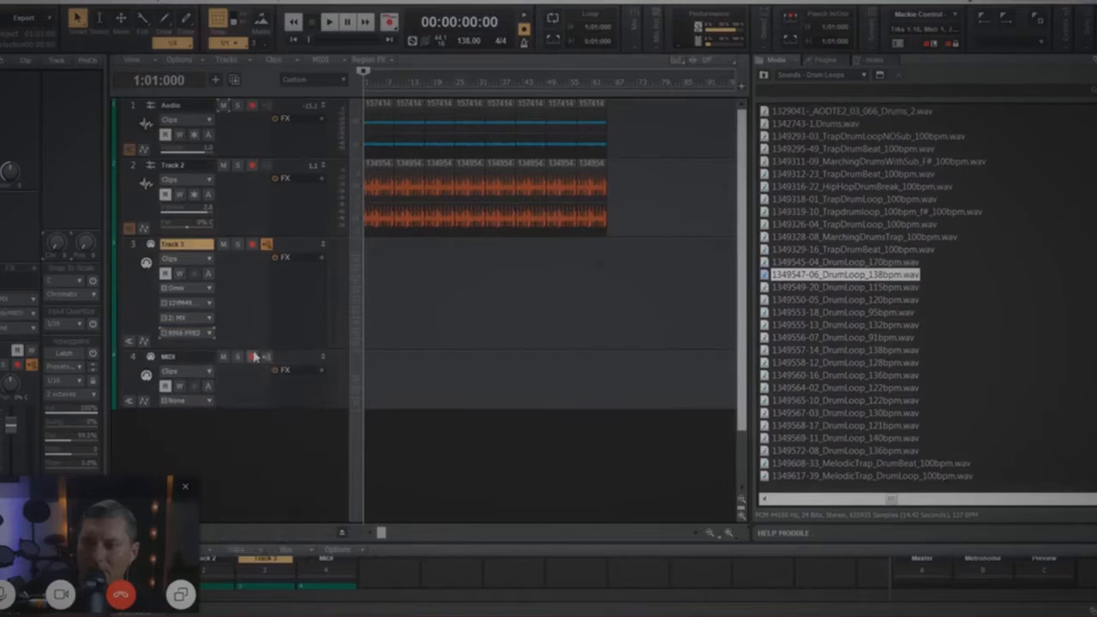
drag(254, 353, 247, 413)
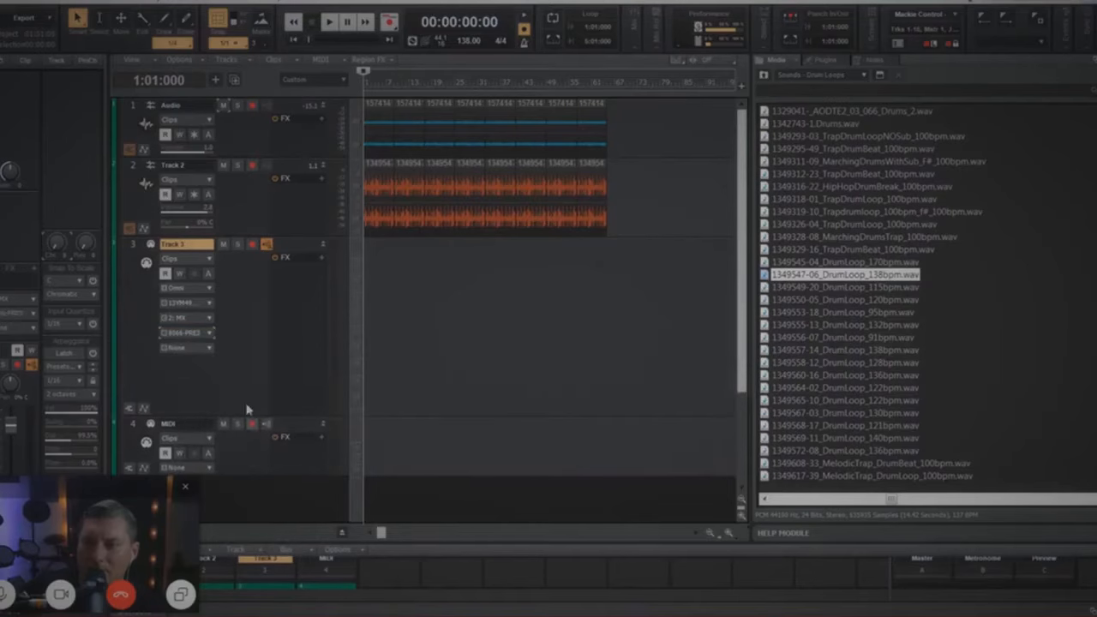
click(210, 350)
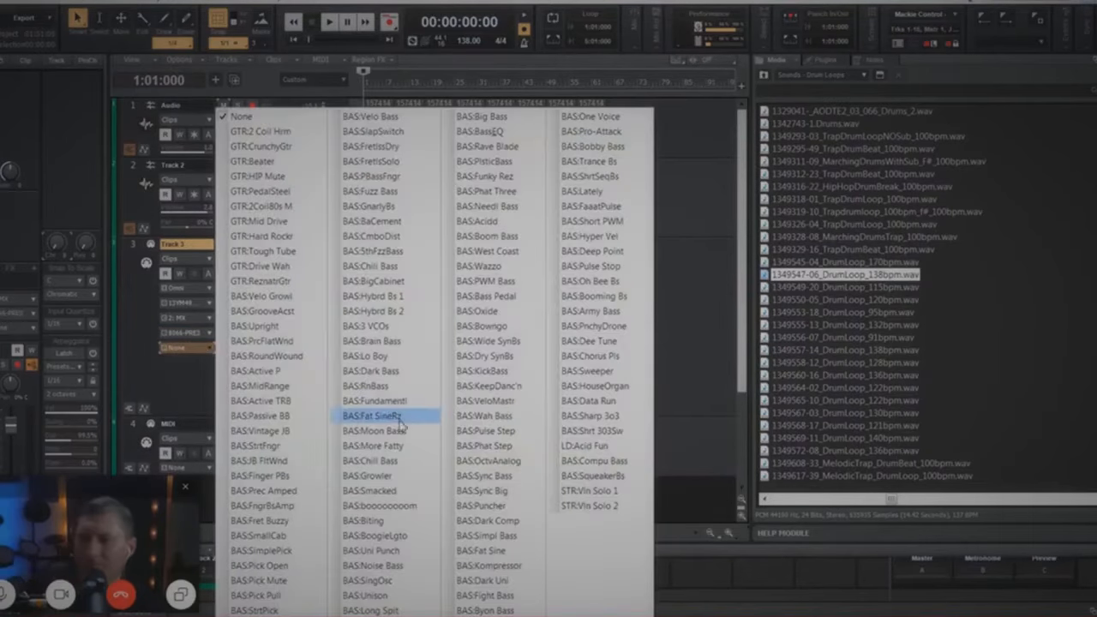
click(392, 374)
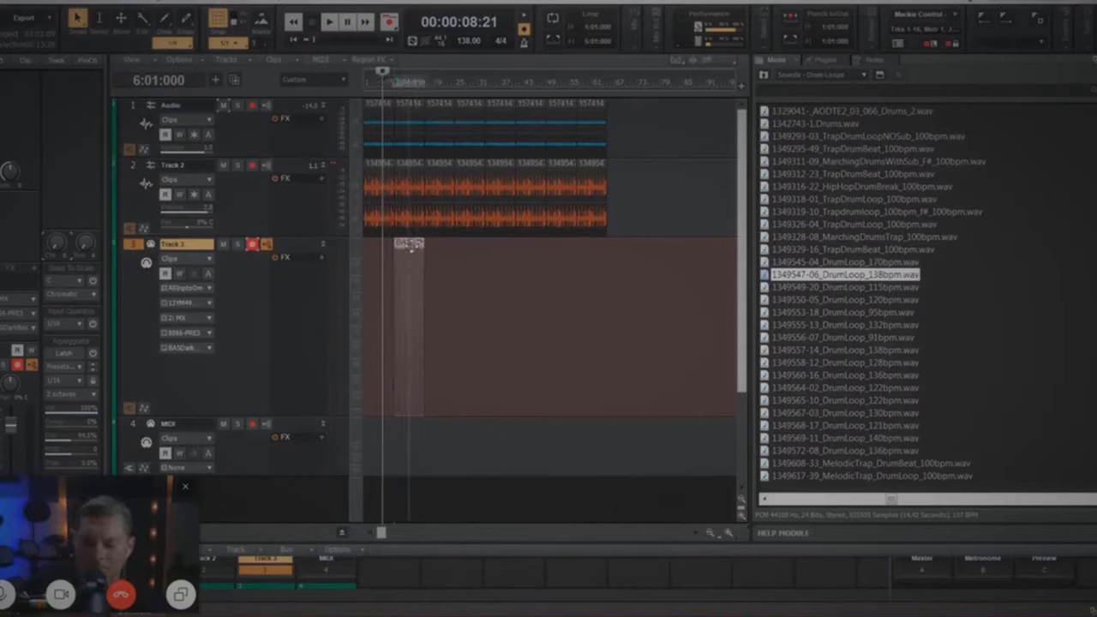
Step: Open the Event List for the recorded bass clip on Track 3 and enlarge it to examine the notes
click(54, 1)
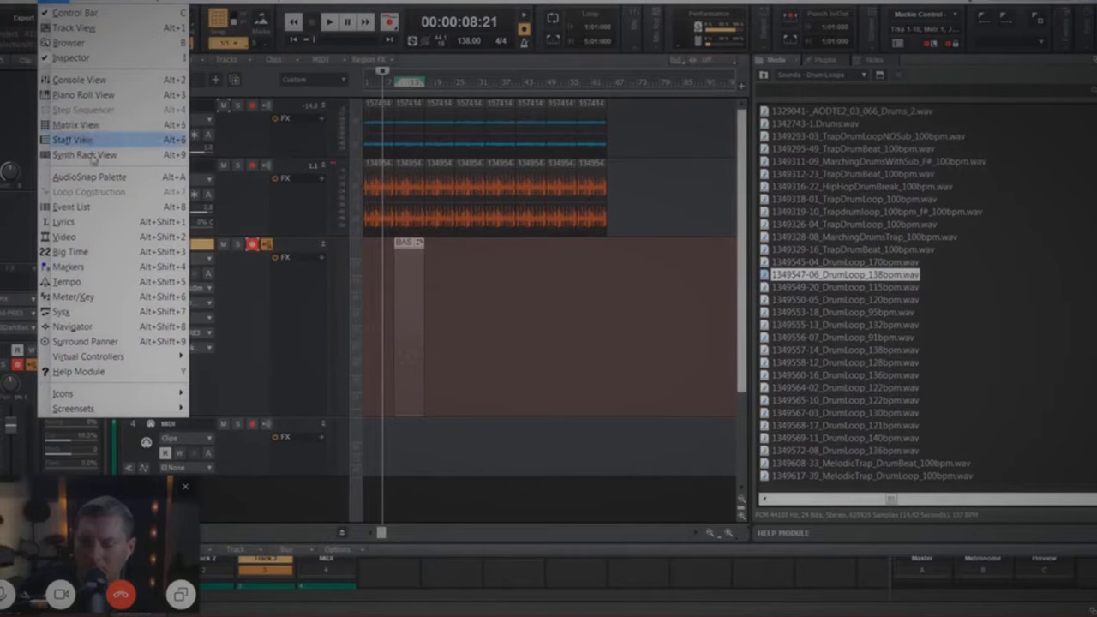
click(73, 207)
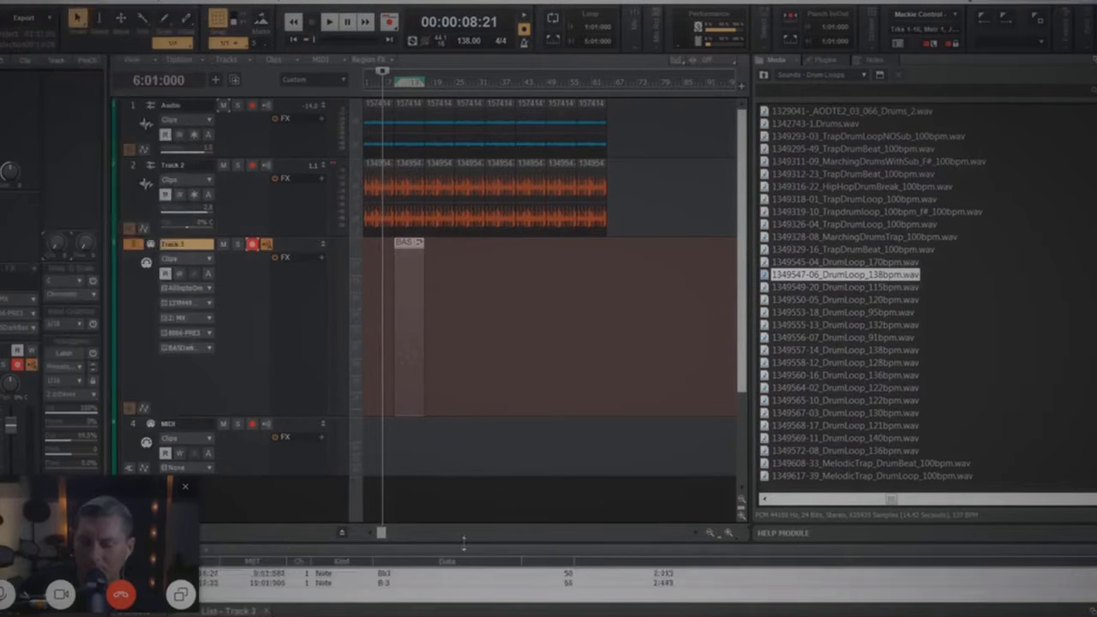
drag(469, 440, 475, 331)
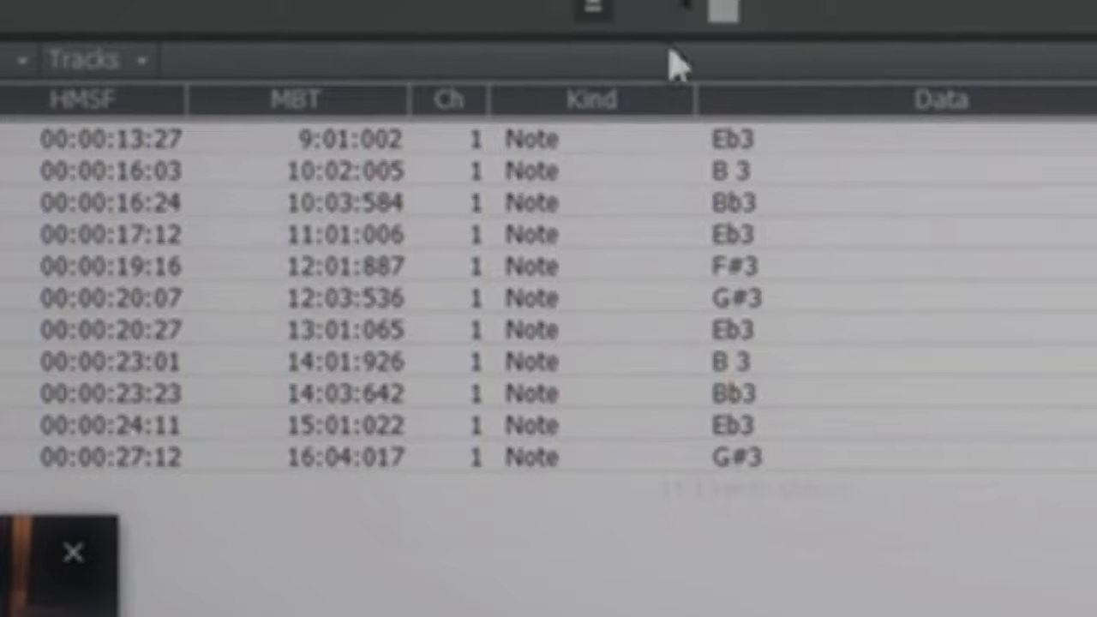
key(space)
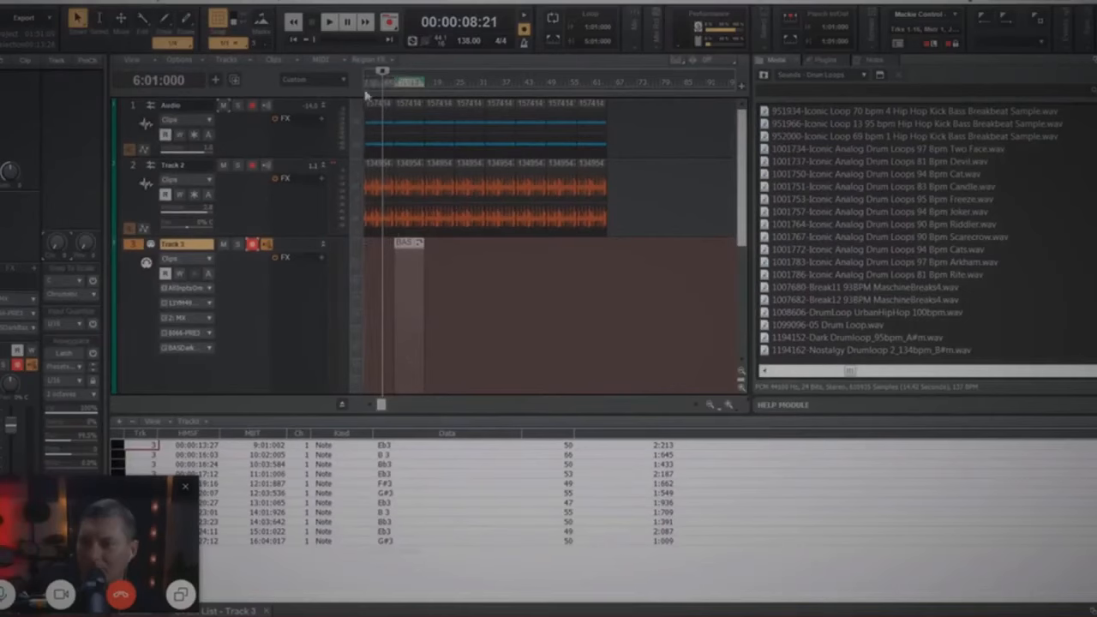
Step: Move all the melody and drum loop clips together to start at measure 9, aligned with the bass clip
drag(647, 220, 323, 99)
drag(413, 102, 441, 103)
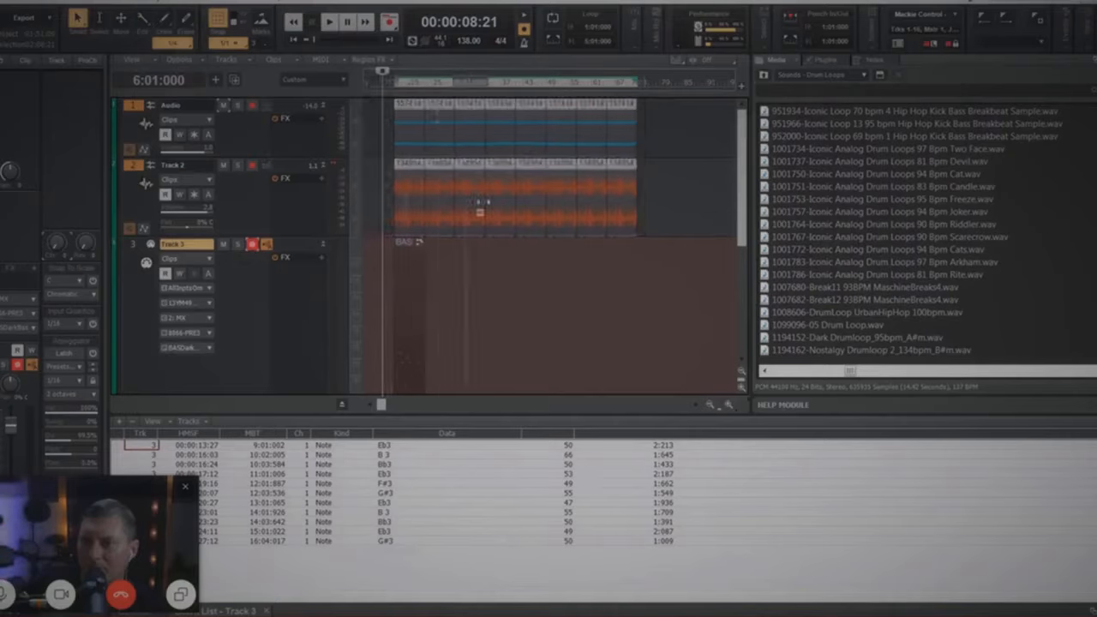
Step: Copy the bass clip repeatedly along Track 3 to span the full length of the melody and drum loops
click(409, 242)
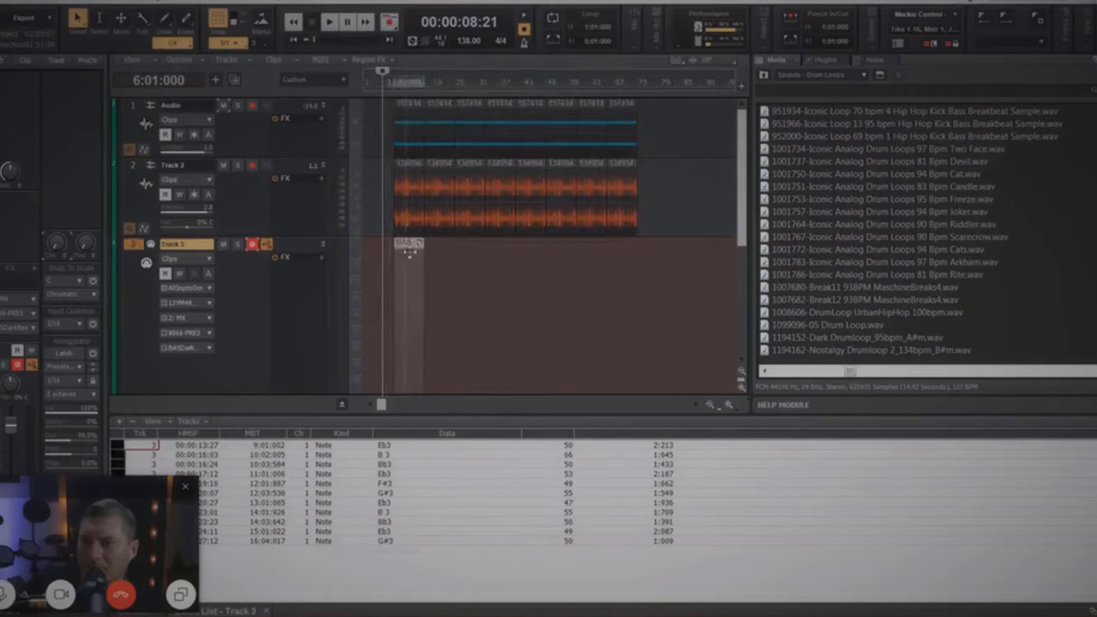
drag(409, 246, 529, 262)
ctrl+click(409, 245)
ctrl+click(409, 247)
Step: Play the arrangement with the repeated bass clips and reduce Track 3's height to expose the MIDI track below it
key(space)
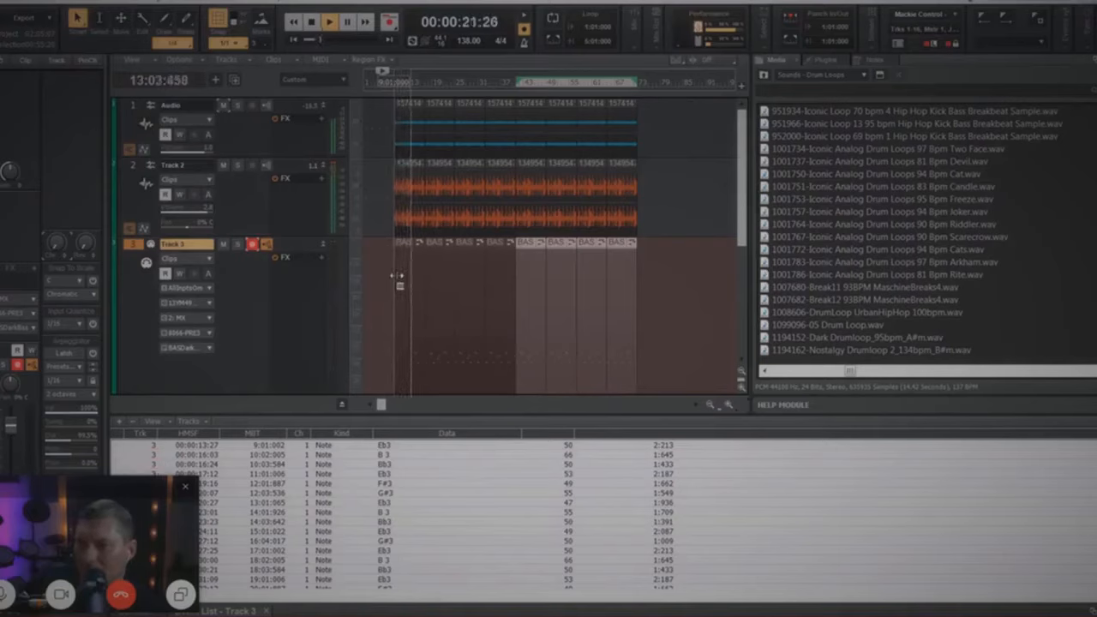
scroll(284, 331, down, 3)
drag(284, 330, 276, 183)
scroll(411, 215, up, 3)
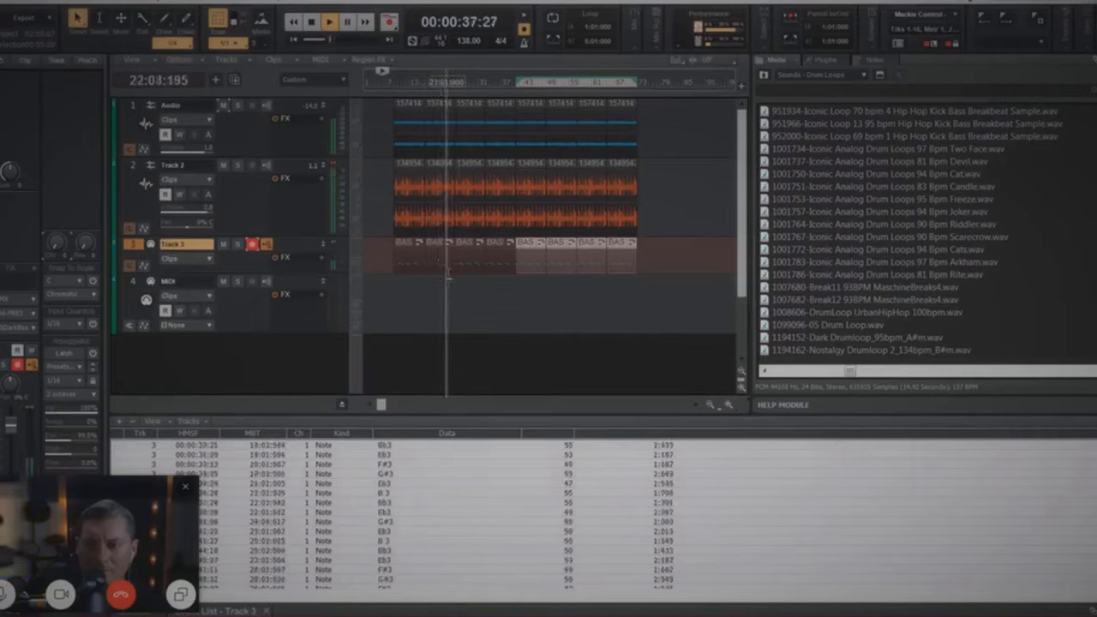
key(space)
Step: Delete all the copied bass clips on Track 3 after the first one
click(447, 250)
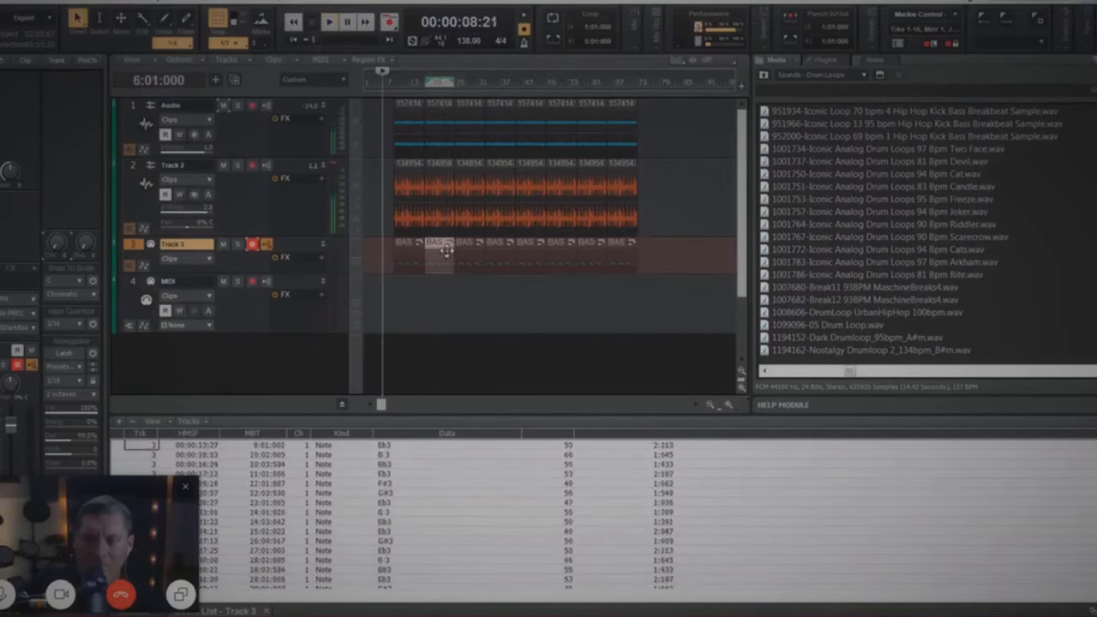
drag(654, 260, 433, 249)
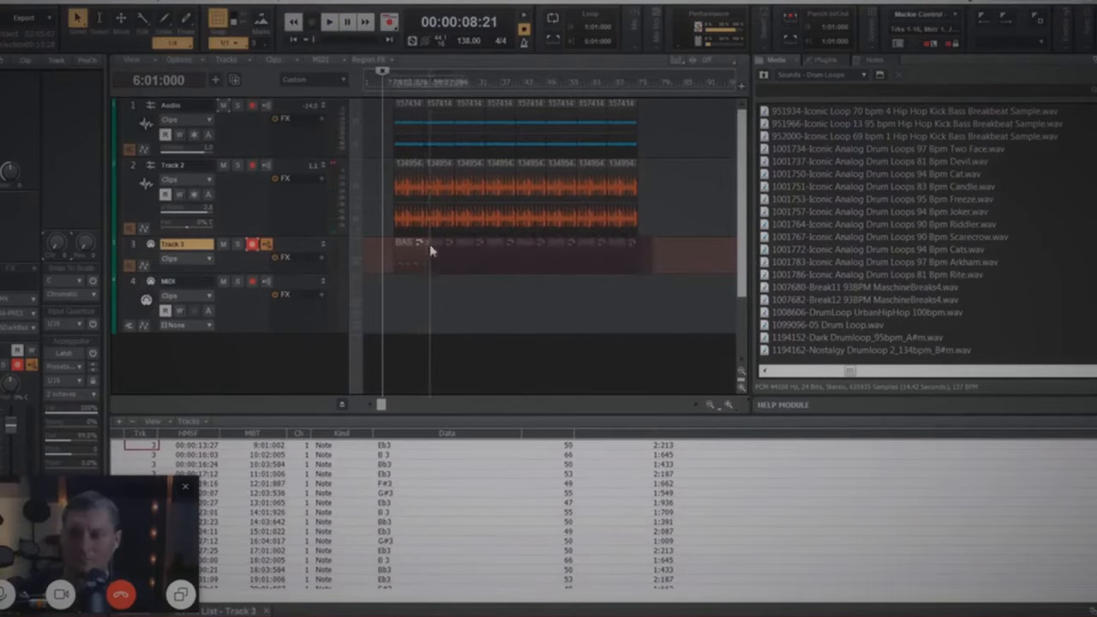
key(Delete)
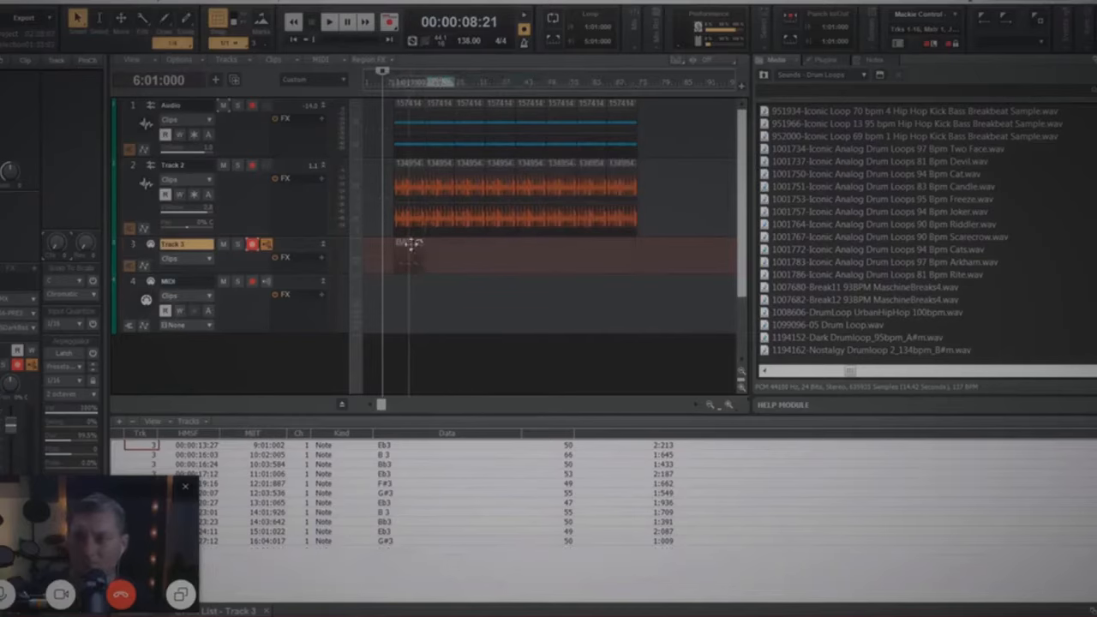
Step: Open the remaining bass clip in an enlarged Piano Roll and play its notes from measure 11
click(408, 246)
double_click(409, 246)
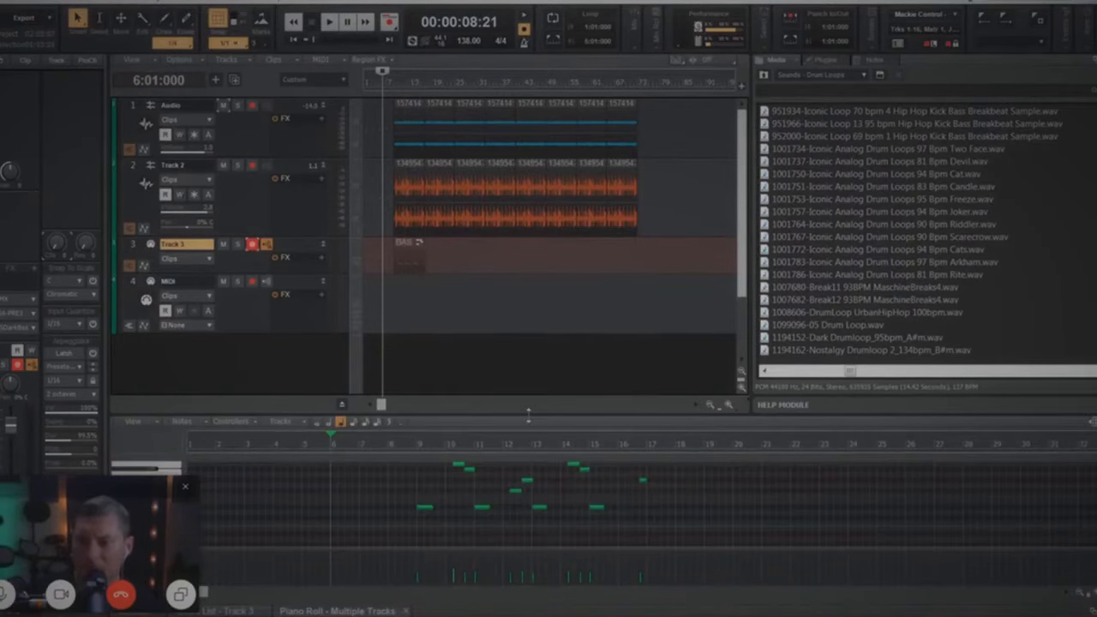
drag(527, 317, 529, 270)
scroll(894, 394, up, 2)
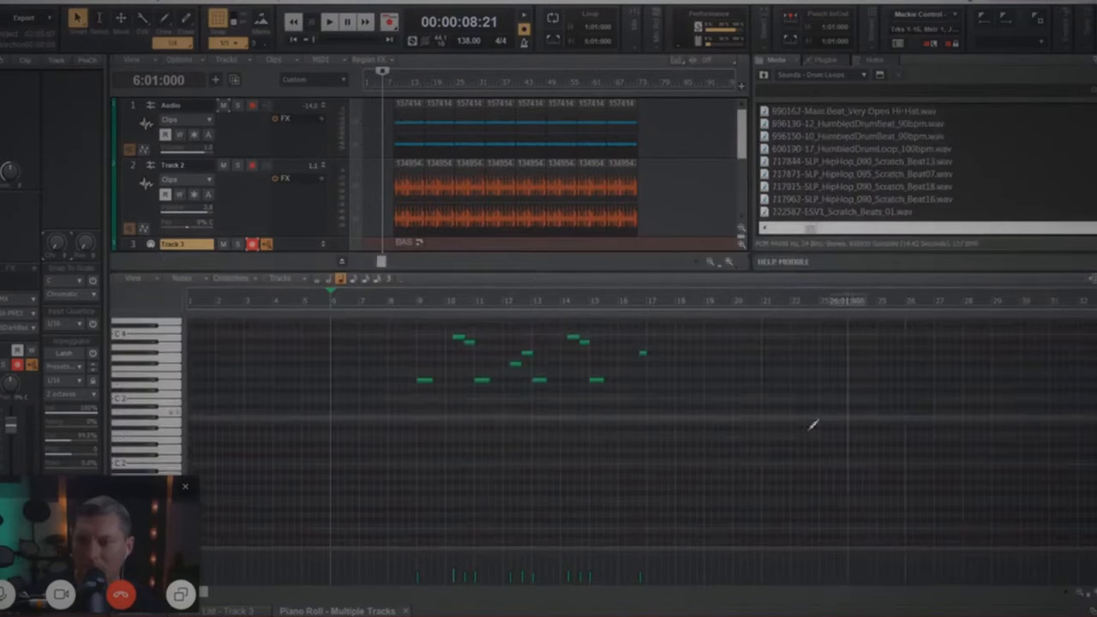
scroll(586, 417, up, 1)
click(472, 300)
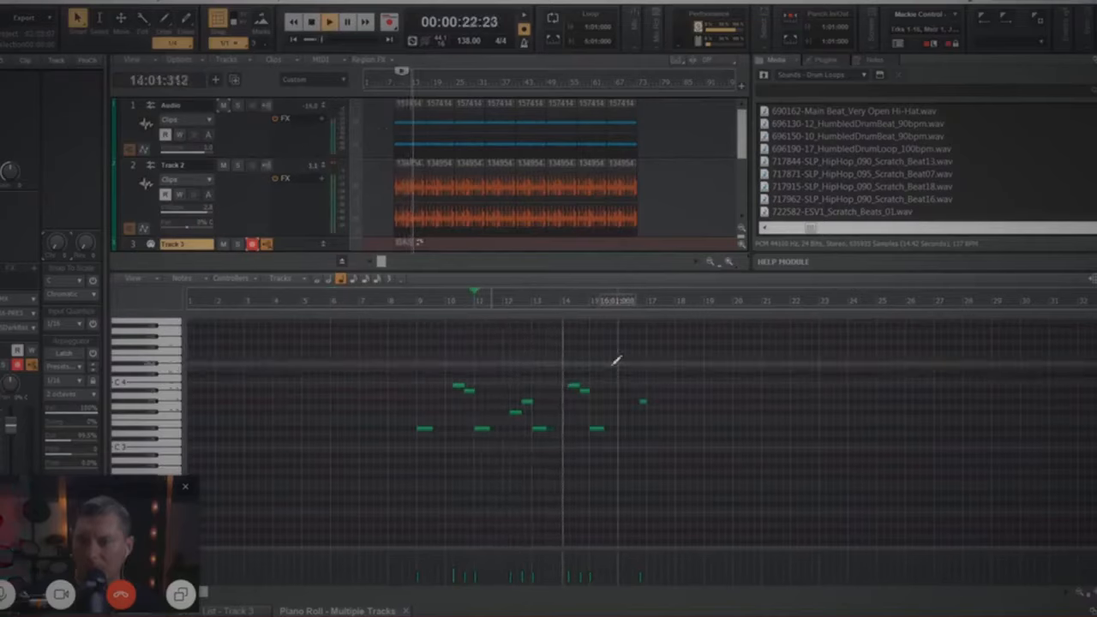
key(space)
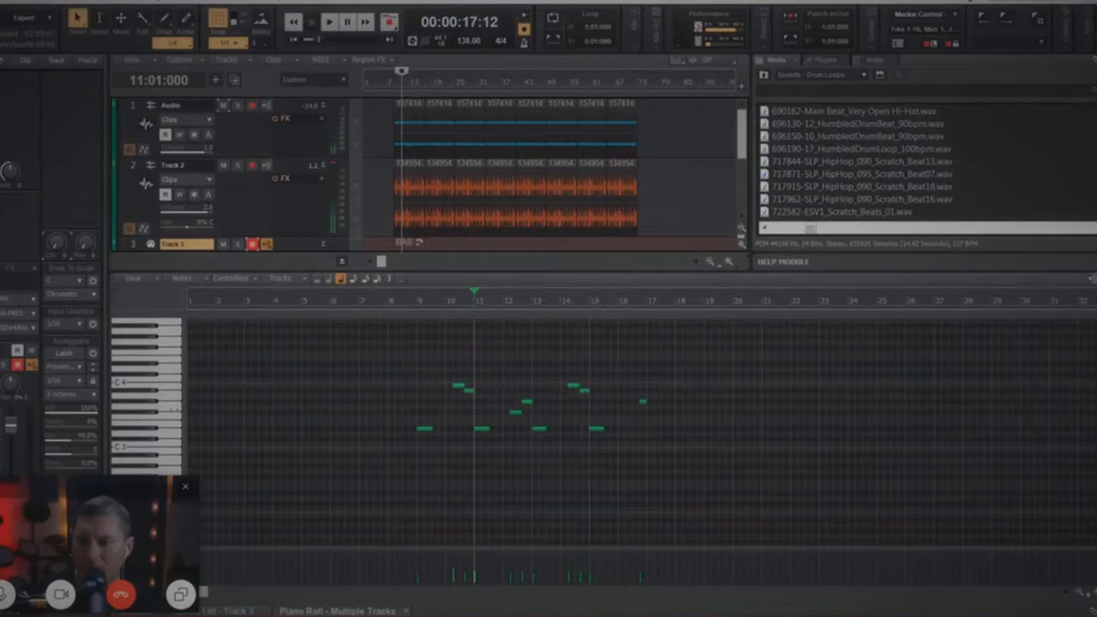
Step: With snap off, shift the boundary between the two high bass notes before measure 15 slightly earlier, keeping them adjoining
click(1093, 592)
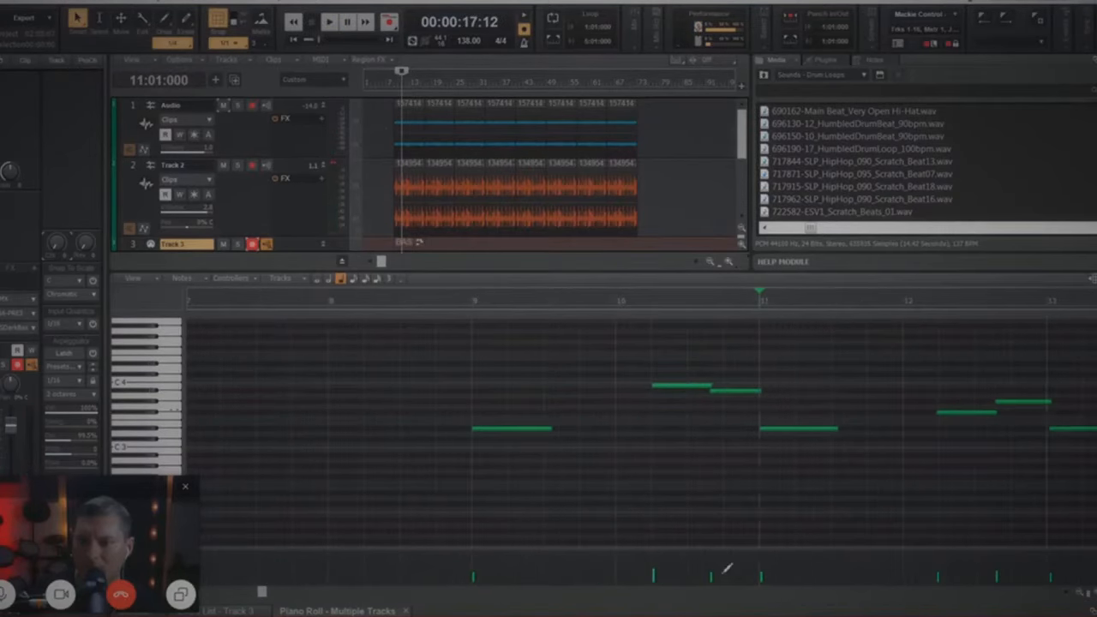
drag(262, 593, 300, 593)
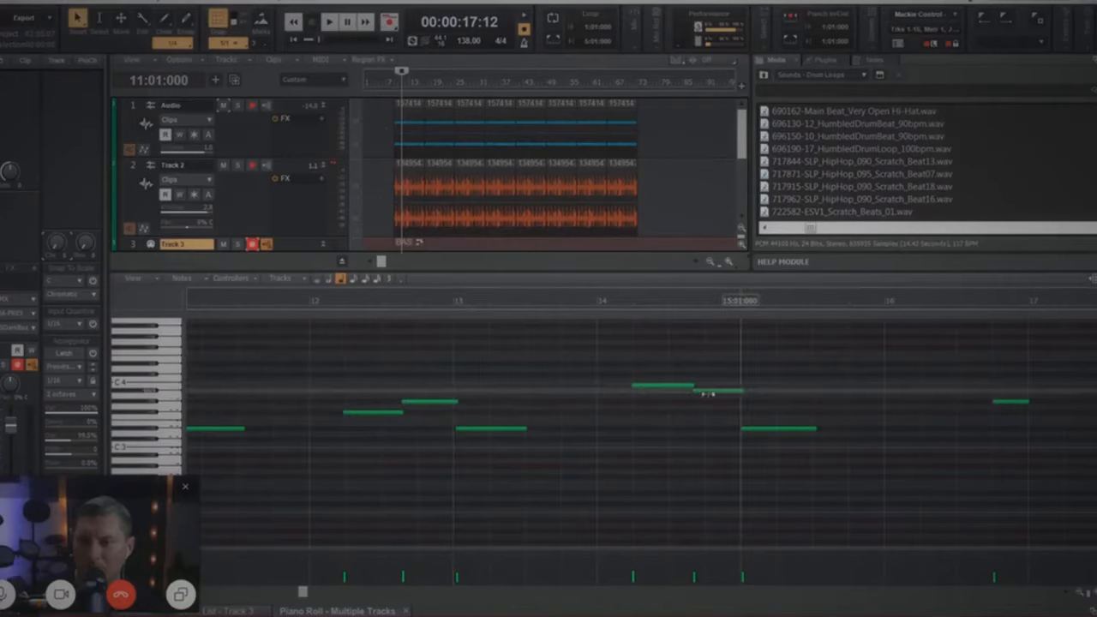
drag(691, 389, 693, 388)
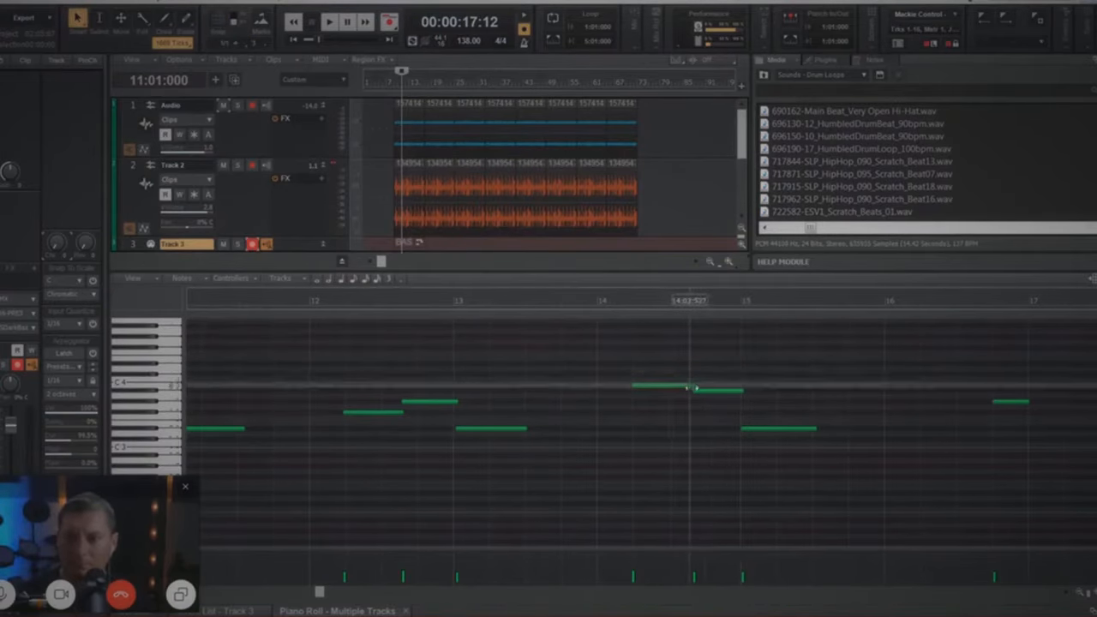
drag(694, 392, 686, 391)
Step: Play the edited bass notes from measure 12 and the whole bass clip from measure 9 to check the timing
key(space)
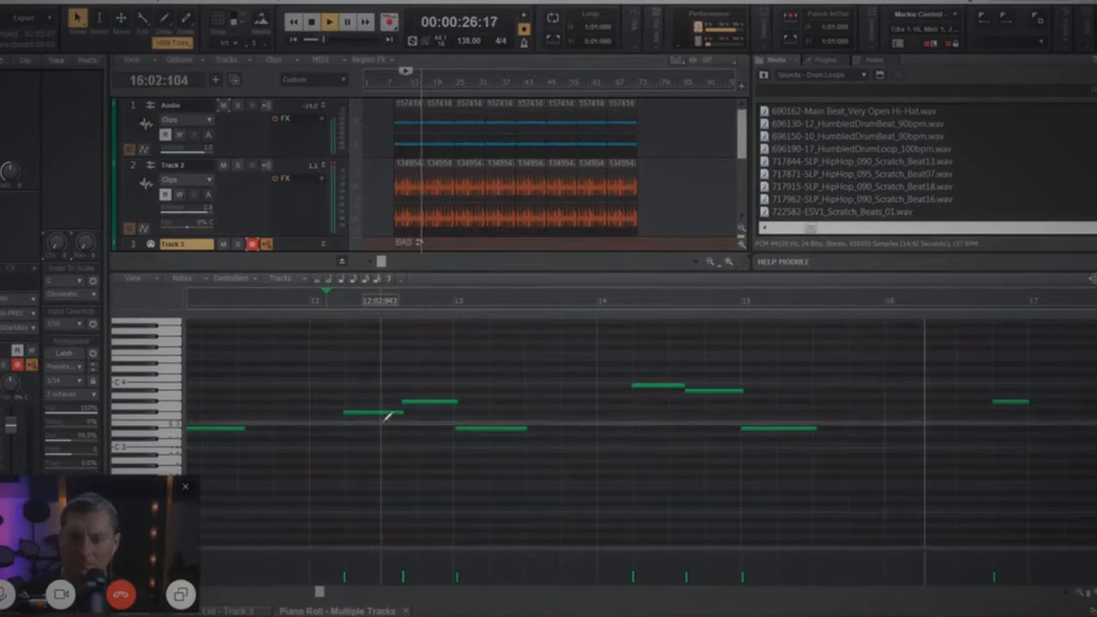
key(space)
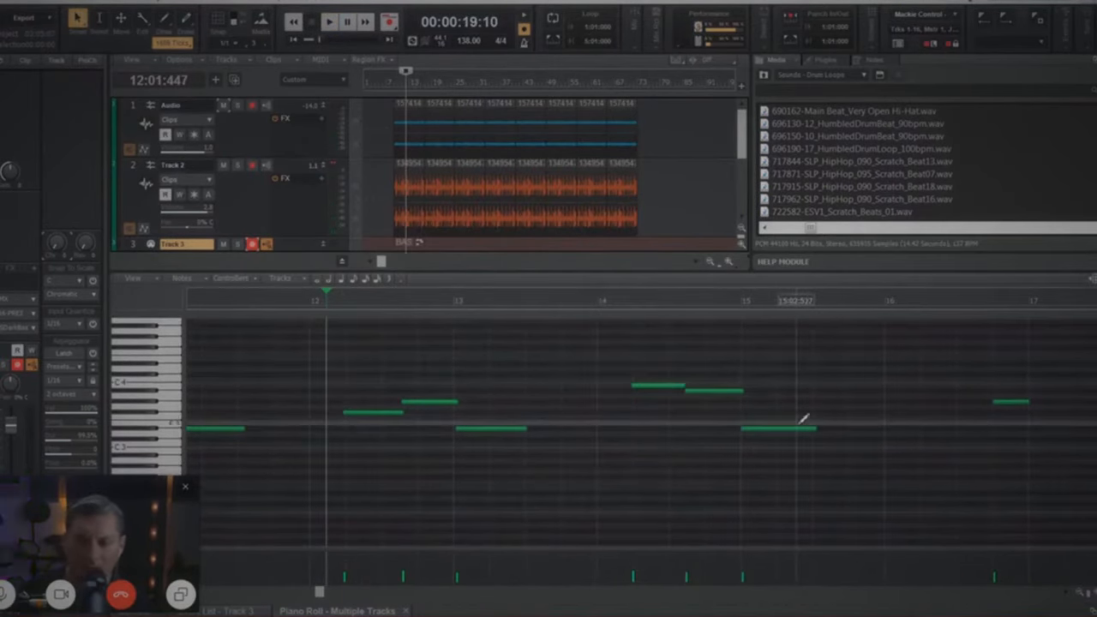
click(1081, 594)
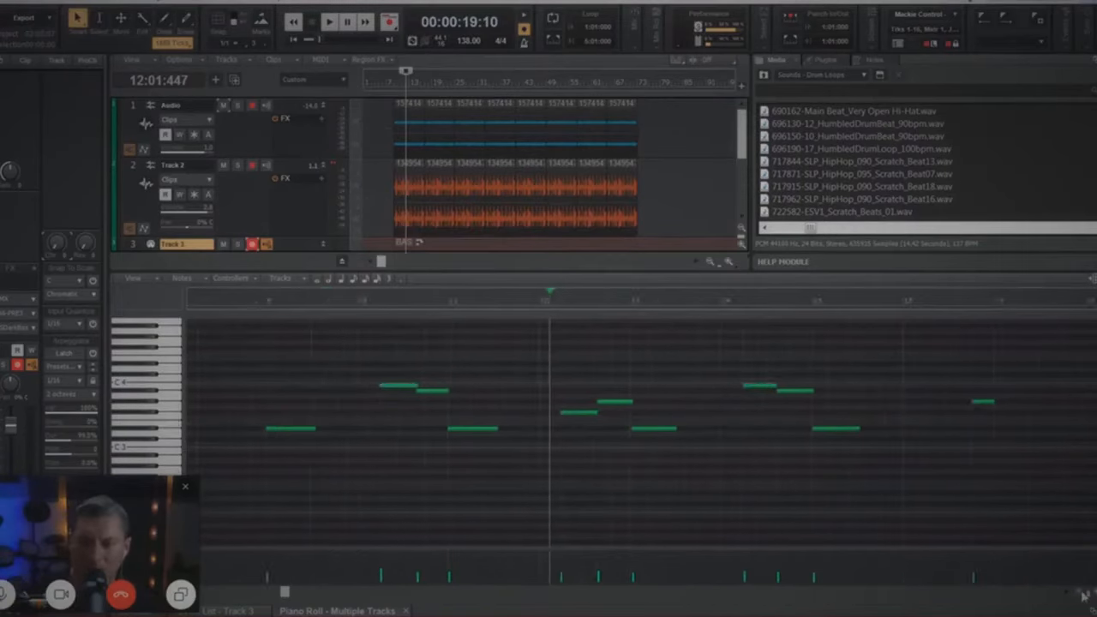
click(363, 433)
key(space)
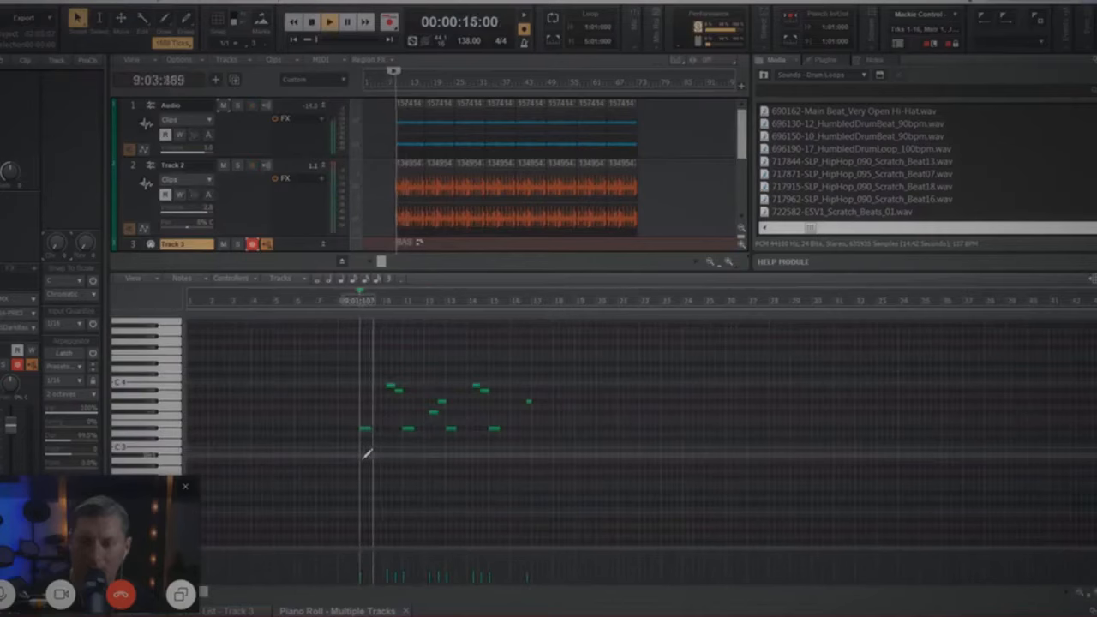
key(space)
key(space)
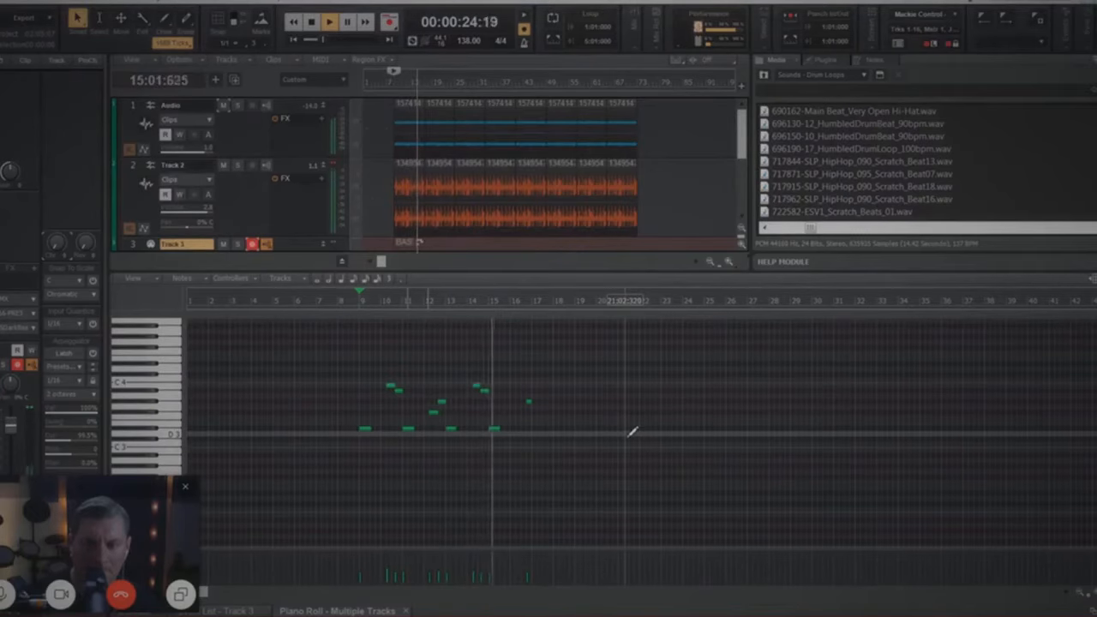
key(space)
Step: Reduce the Piano Roll's height, undo the unsnapped copy of the bass clip and turn snap to grid back on
drag(621, 275, 617, 387)
drag(408, 251, 439, 257)
key(ctrl+z)
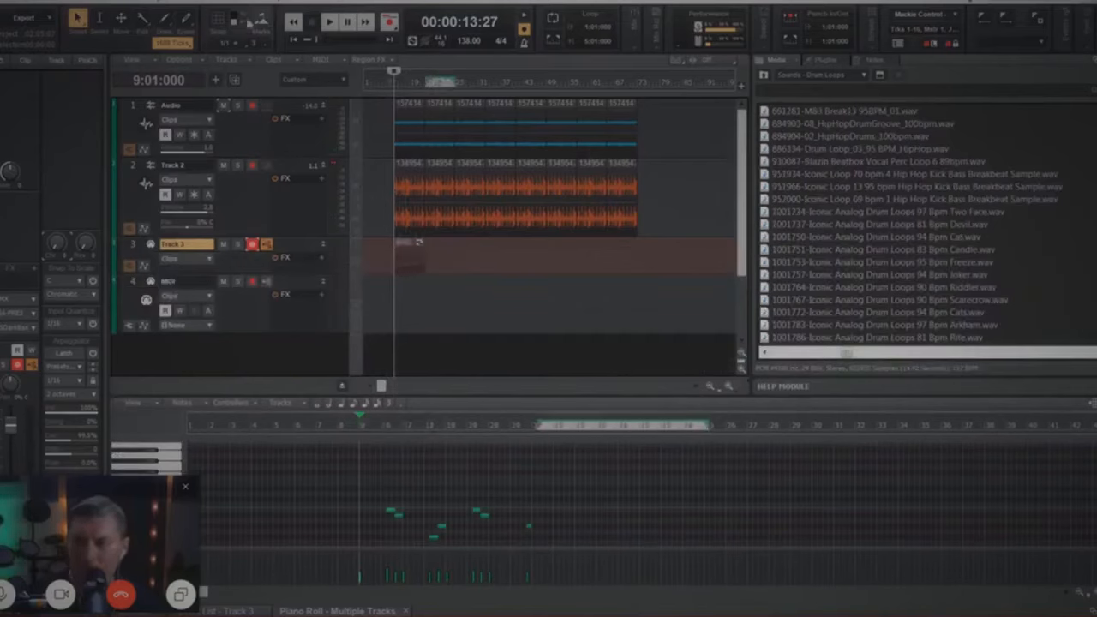
click(216, 19)
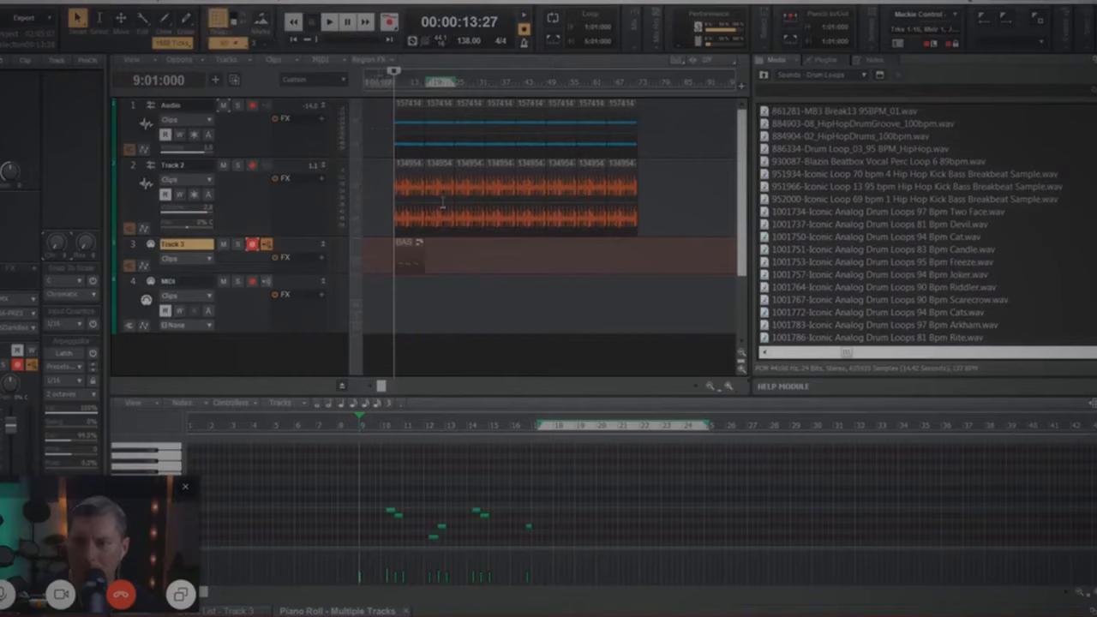
Step: Make seven copies of the edited bass clip back to back along Track 3 and set the playback position just before the first clip
click(409, 246)
drag(409, 246, 472, 257)
ctrl+click(432, 246)
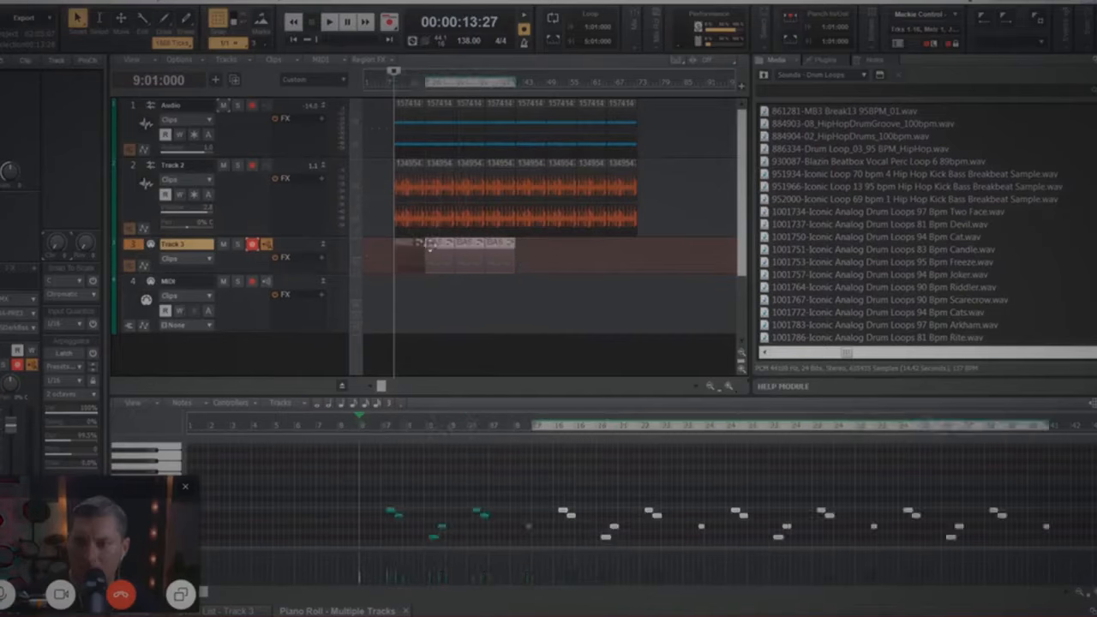
ctrl+click(405, 245)
drag(405, 245, 521, 259)
click(392, 257)
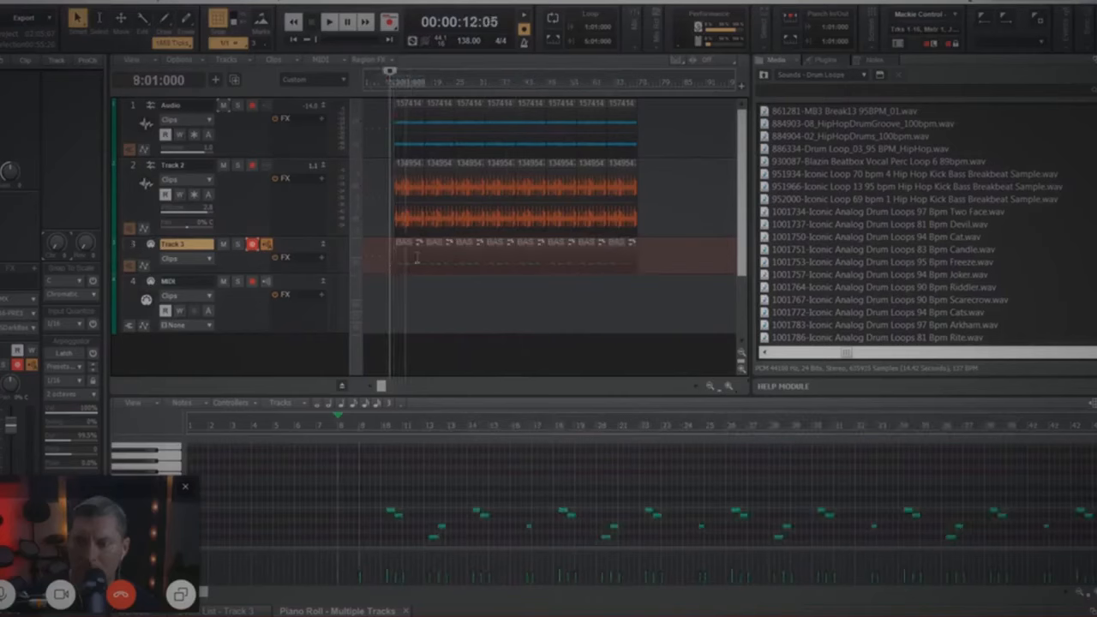
Step: Return to the 2 Supplemental Sounds folder and play the arrangement from measure 10
click(763, 76)
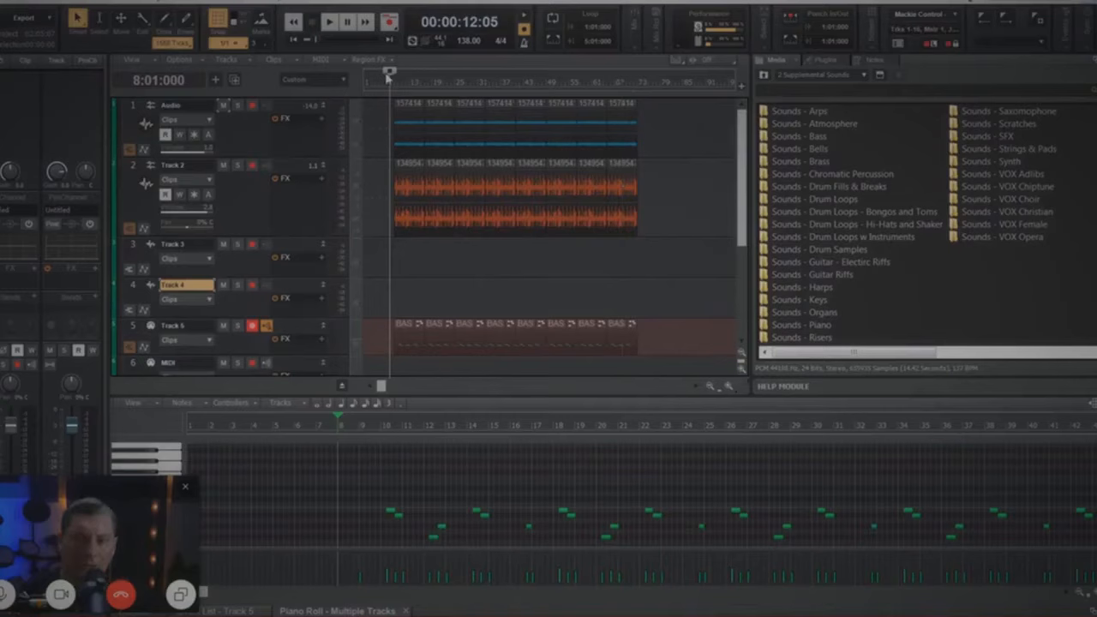
click(397, 76)
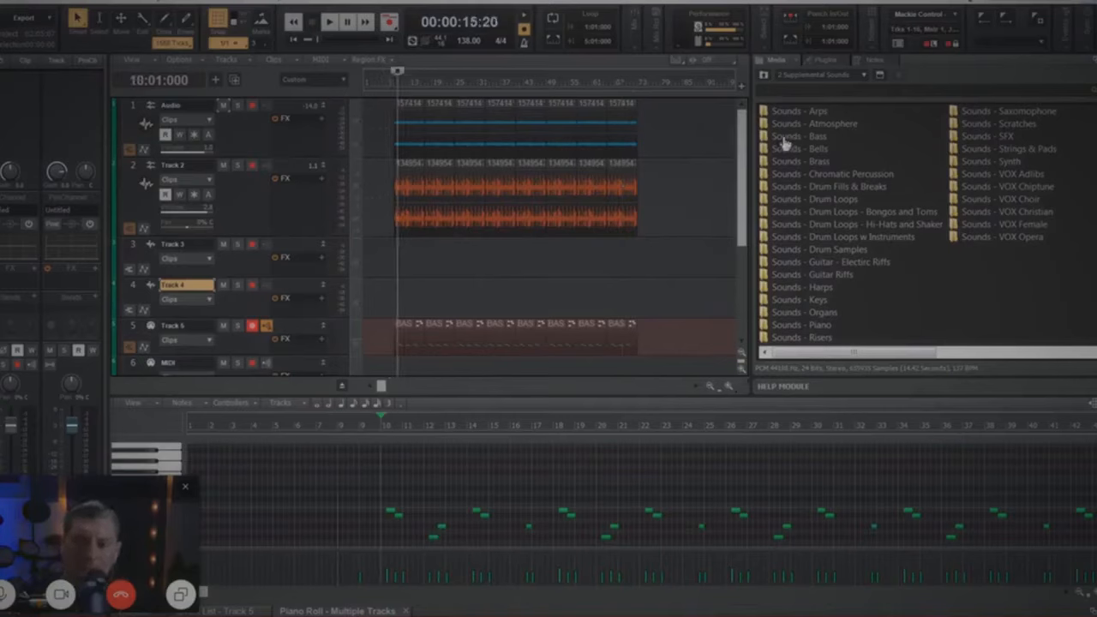
key(space)
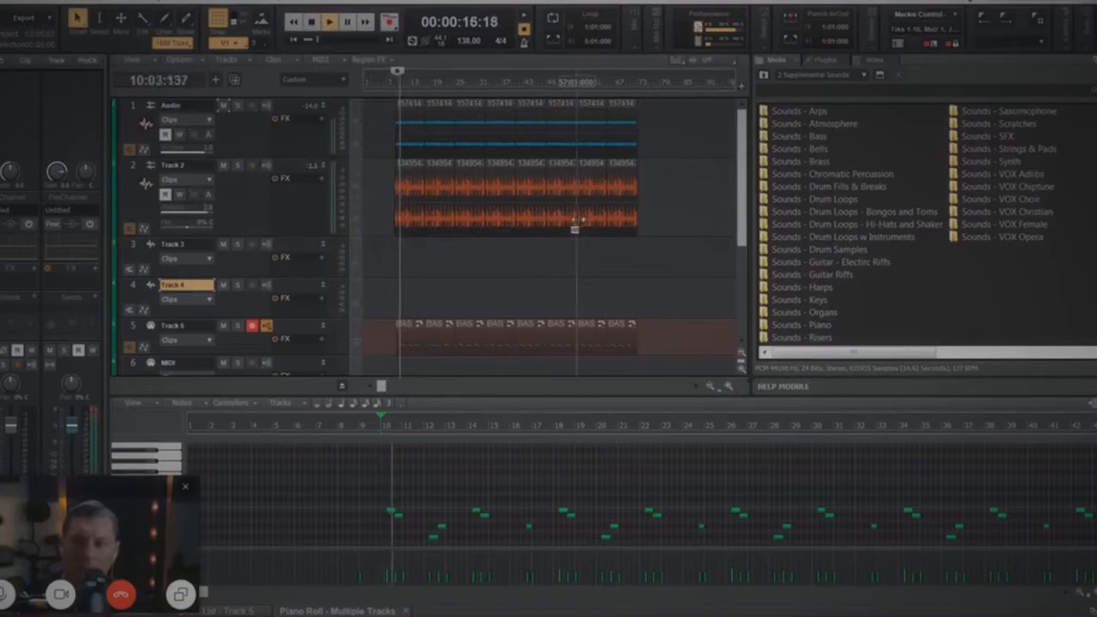
key(space)
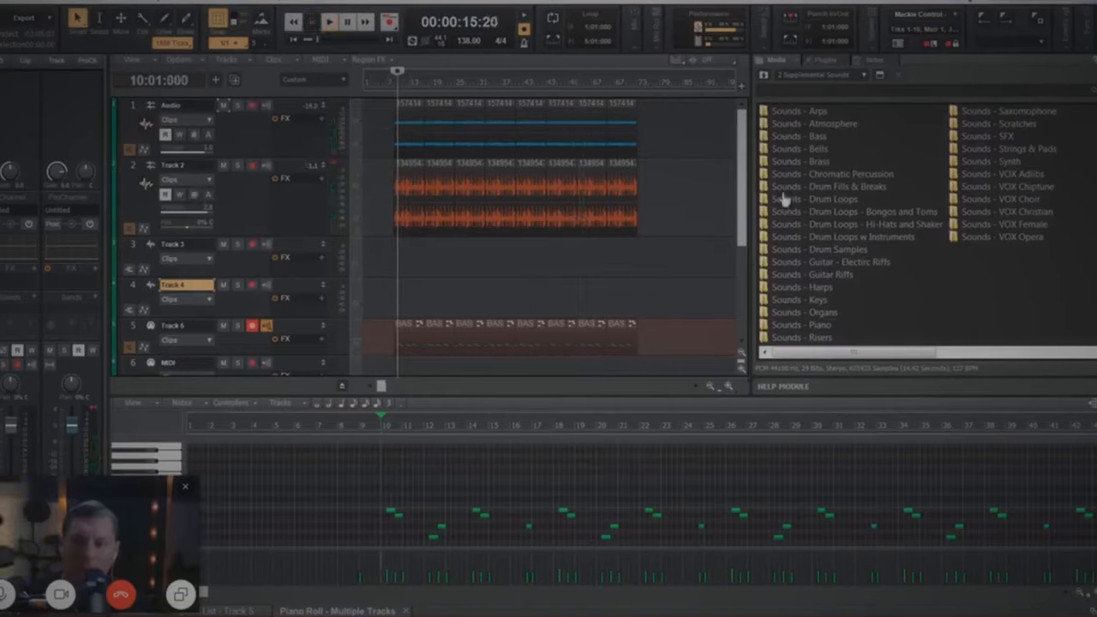
Step: Open the Sounds - VOX Choir folder inside 2 Supplemental Sounds and show its choir samples
click(763, 79)
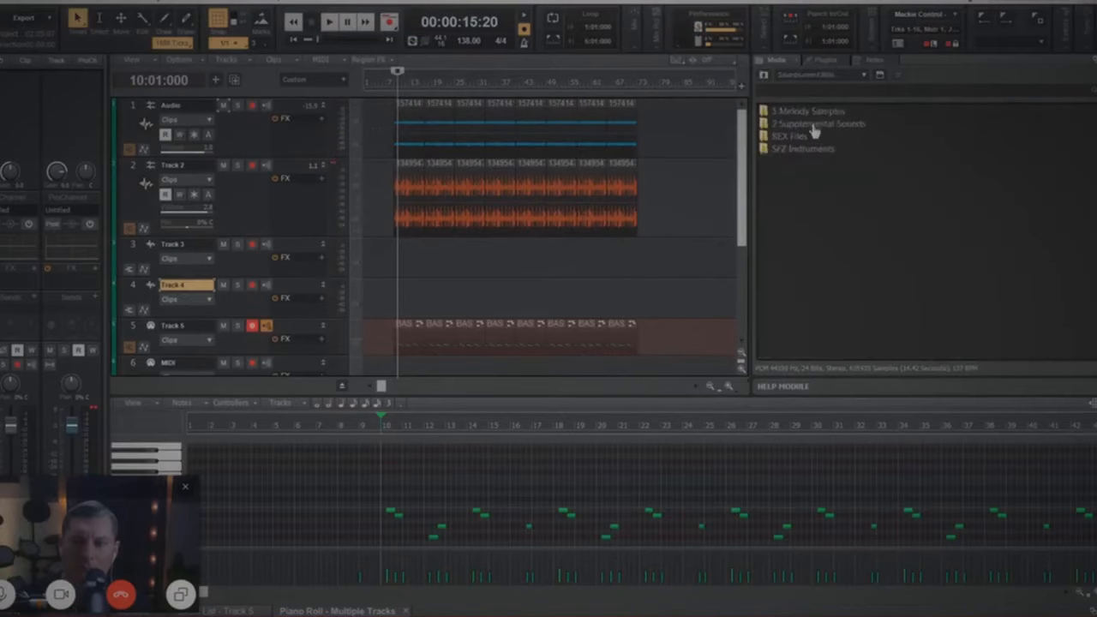
click(815, 123)
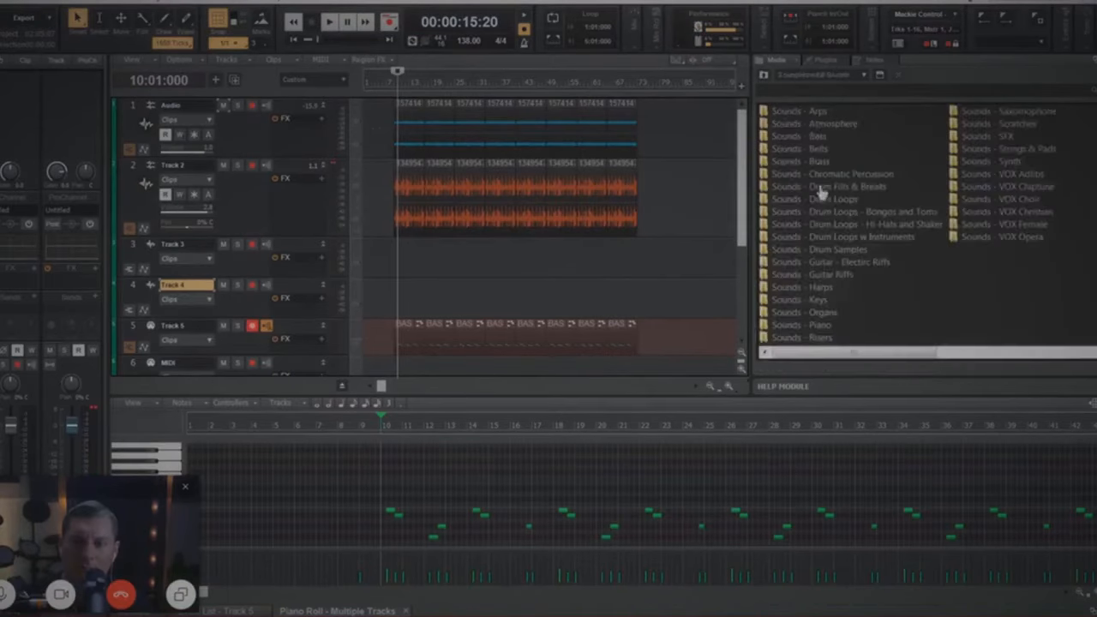
click(1034, 200)
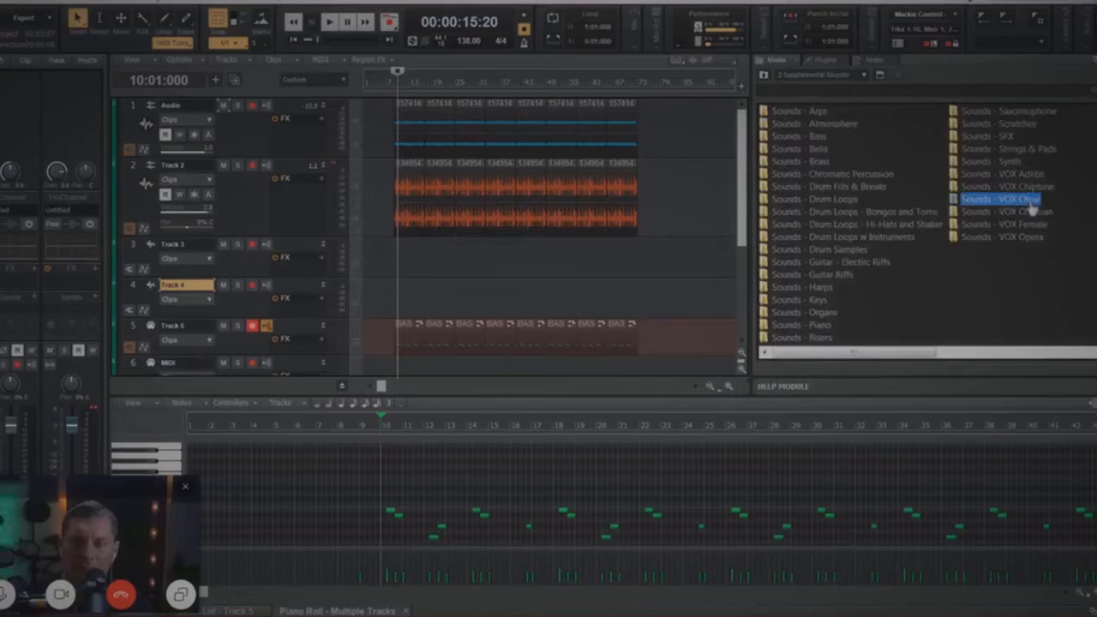
double_click(1029, 202)
click(952, 352)
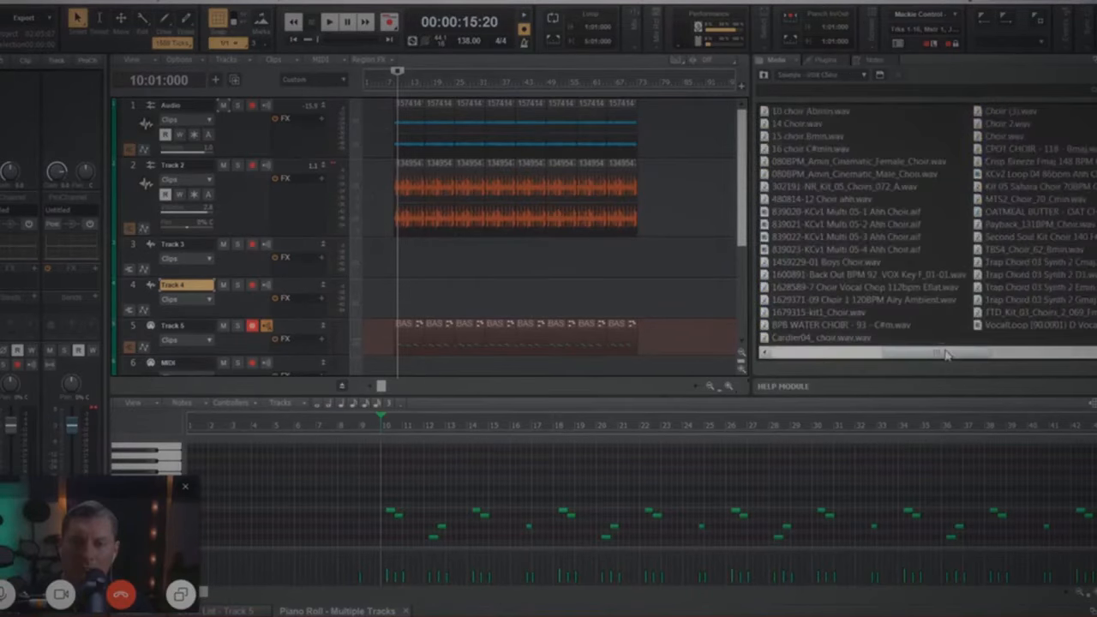
Step: Preview choir samples and place MTS2_Choir_70_Cmin.wav on Track 3, aligned with the start of the clips above
click(916, 213)
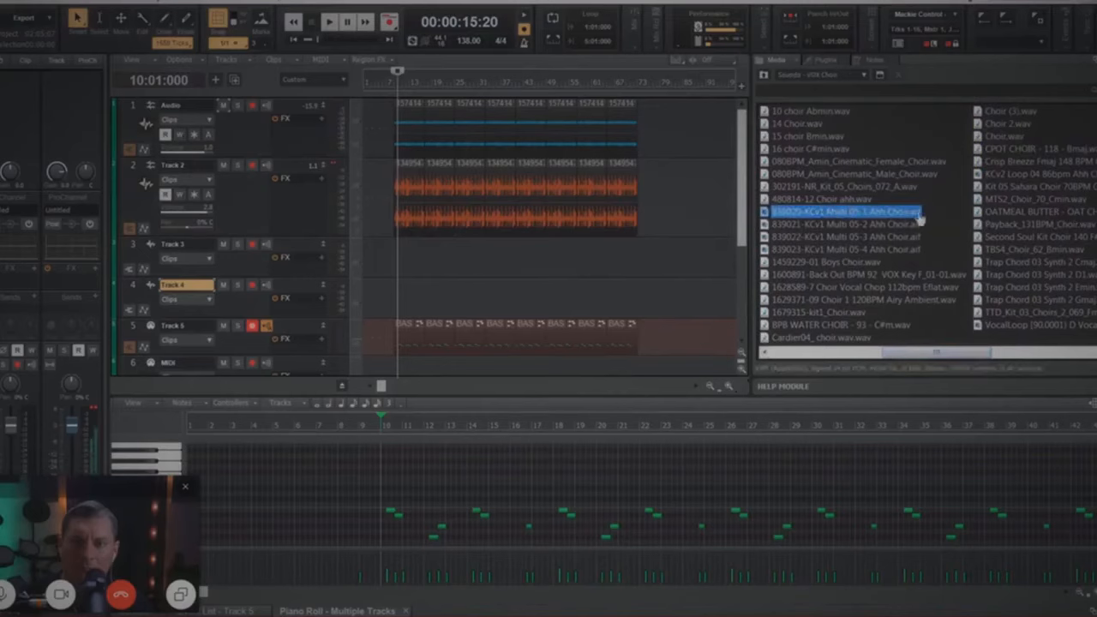
click(1013, 199)
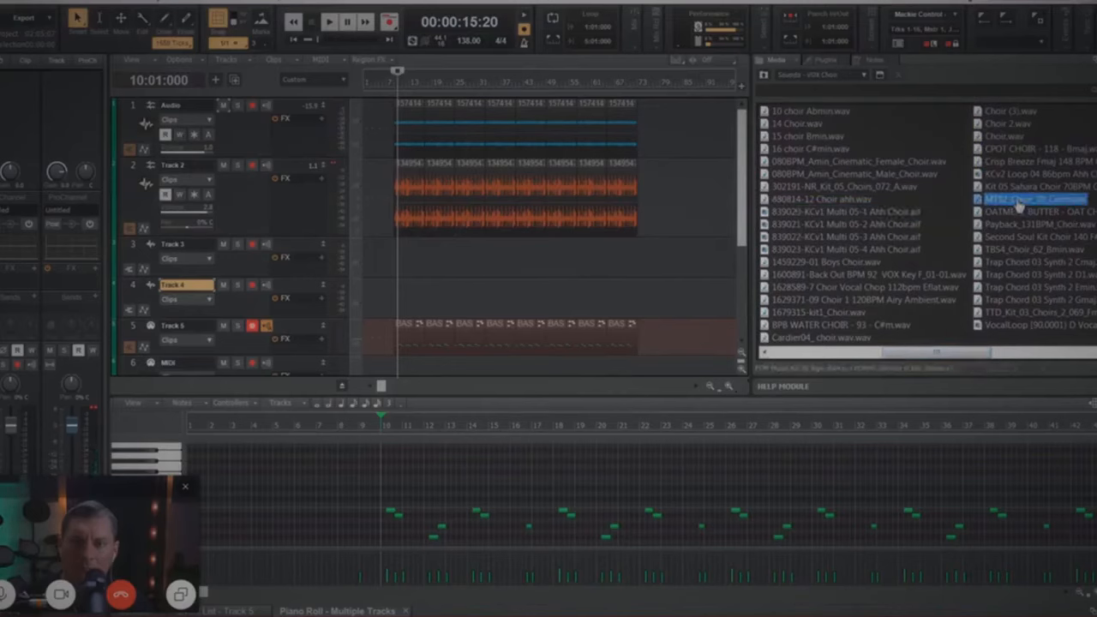
drag(1019, 203, 396, 258)
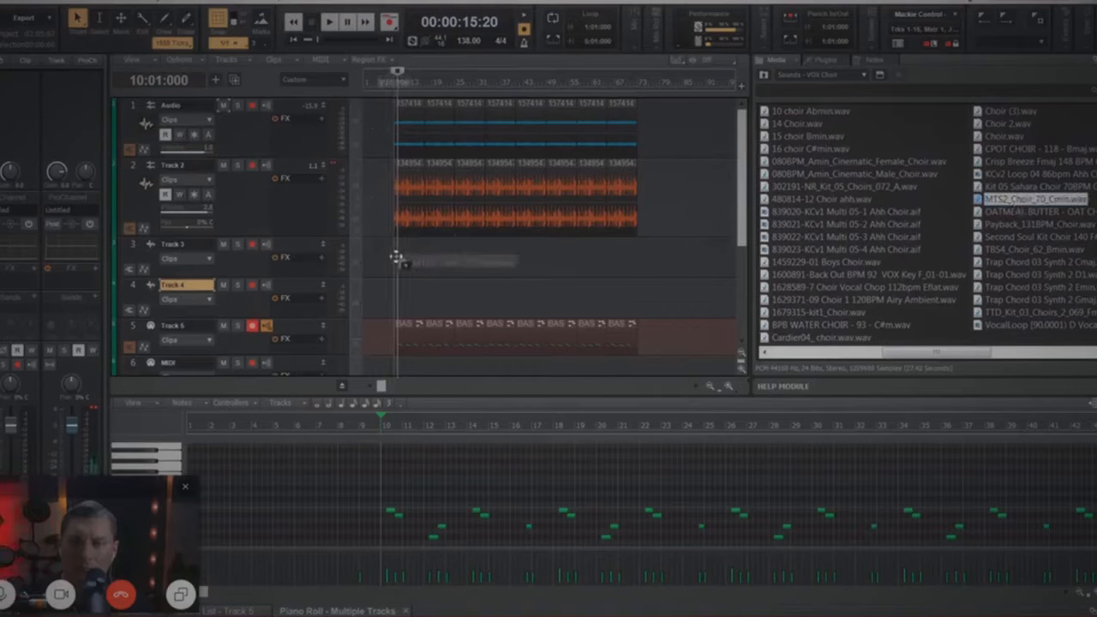
drag(396, 258, 397, 254)
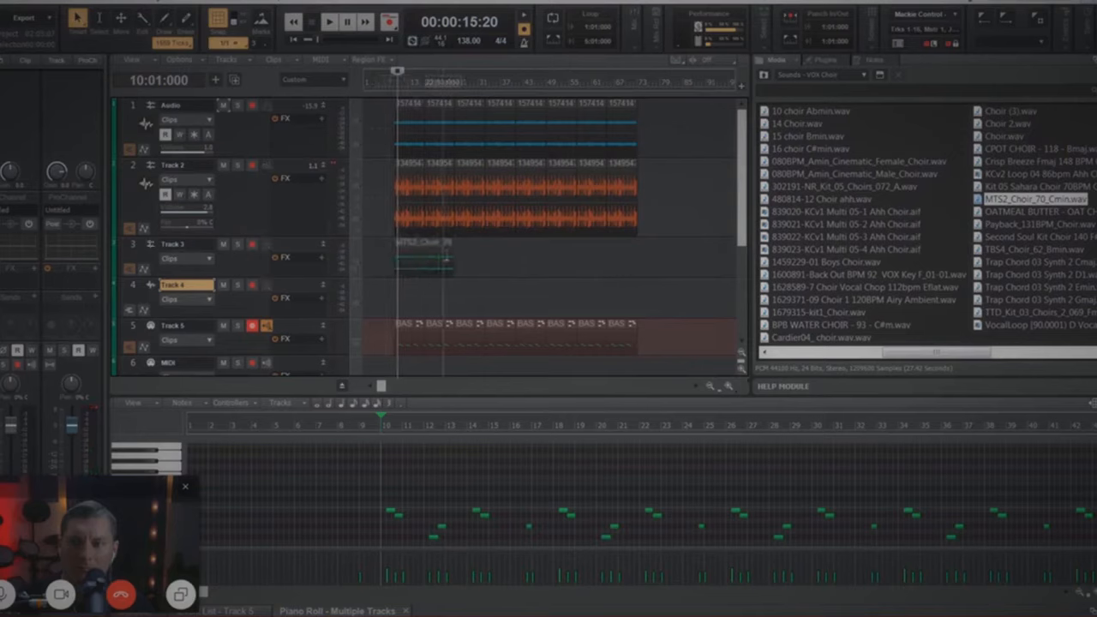
Step: Play the arrangement from measure 10 with the choir clip and select that clip on Track 3
key(Up)
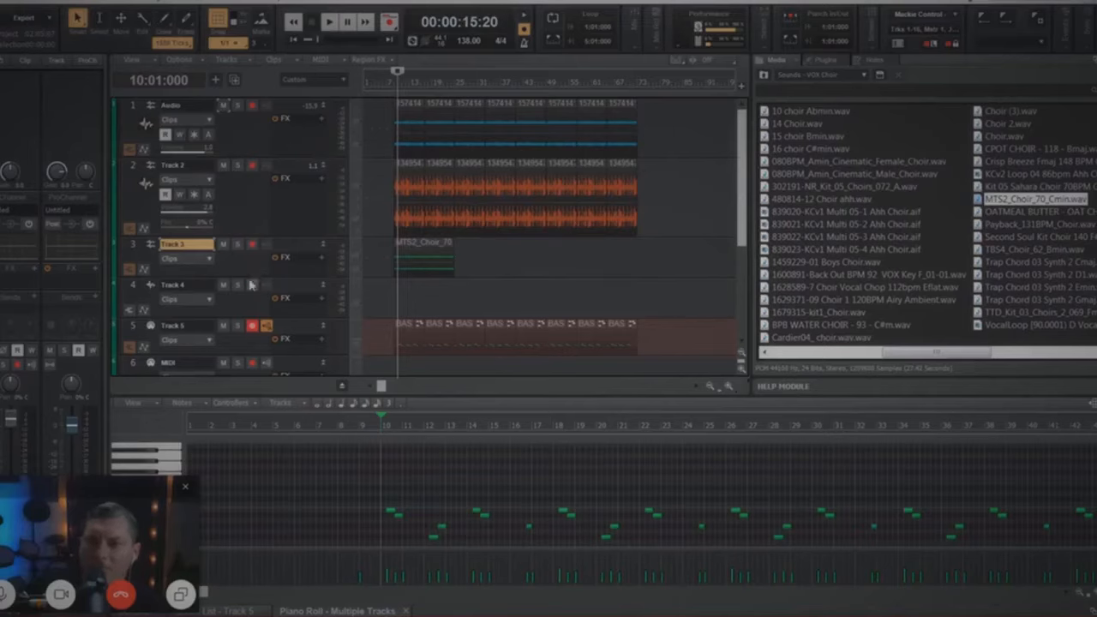
key(space)
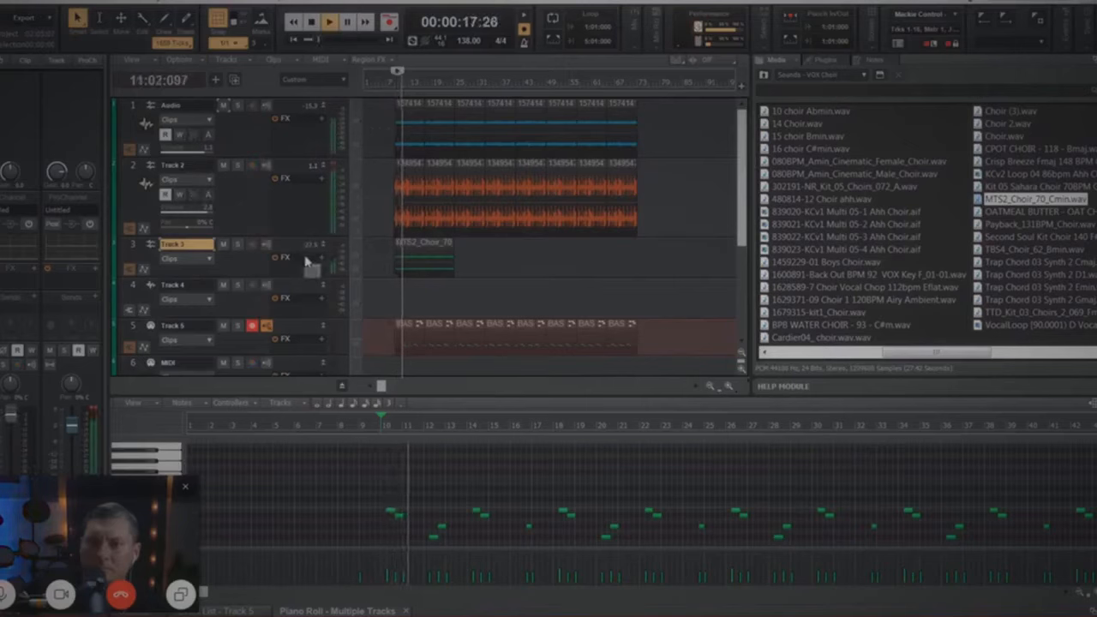
click(424, 253)
key(space)
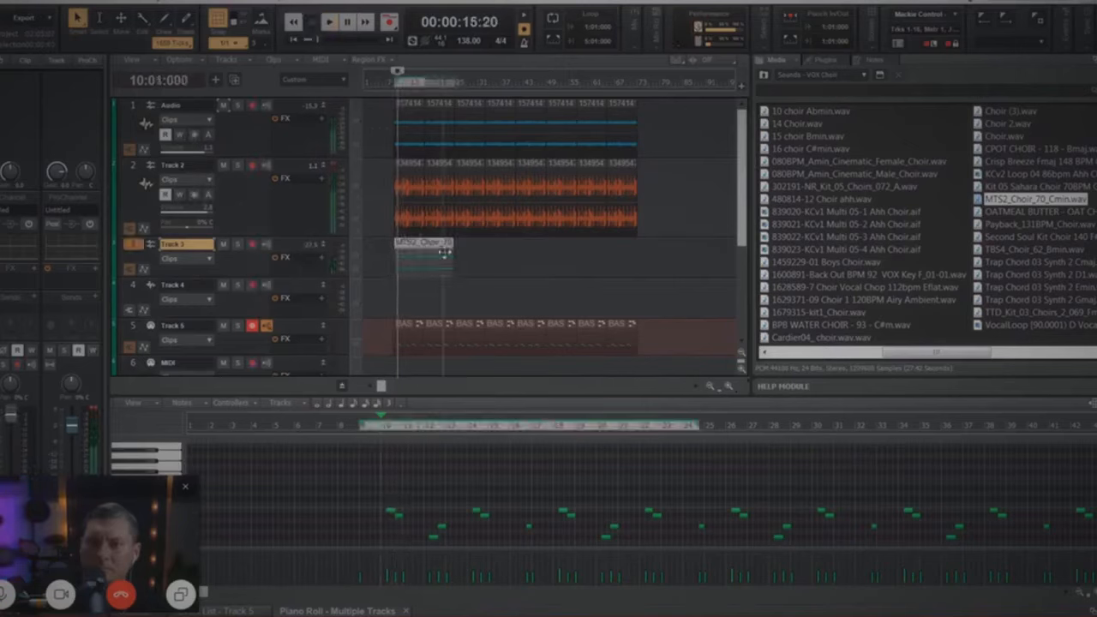
Step: Enlarge Track 3's height and normalize the selected choir clip
drag(326, 281, 326, 340)
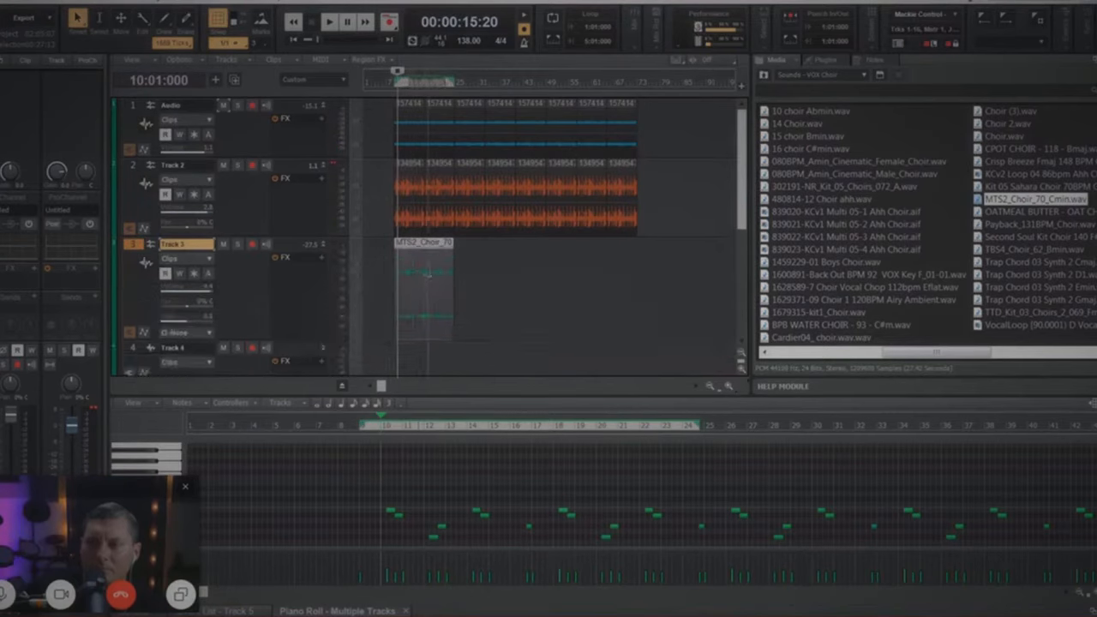
click(118, 3)
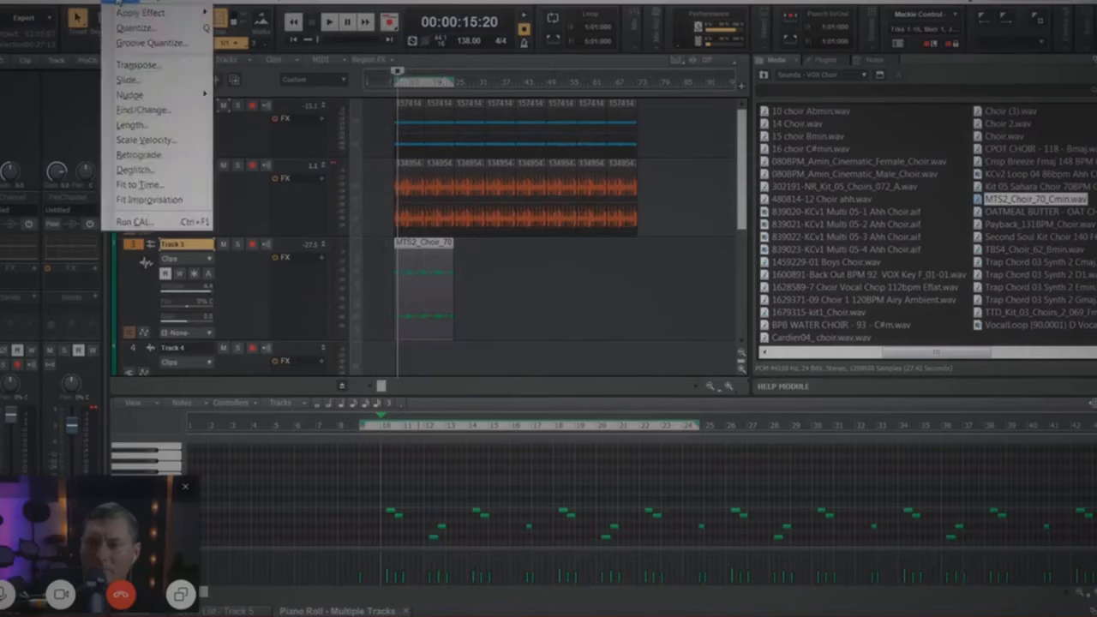
mouse_move(176, 16)
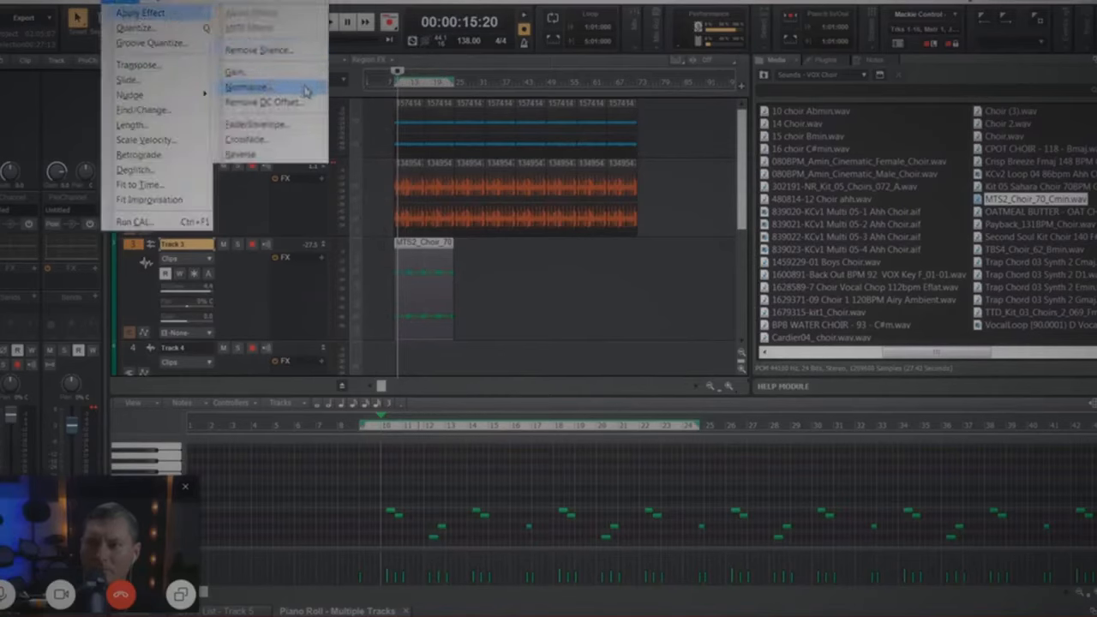
click(248, 87)
drag(559, 160, 684, 160)
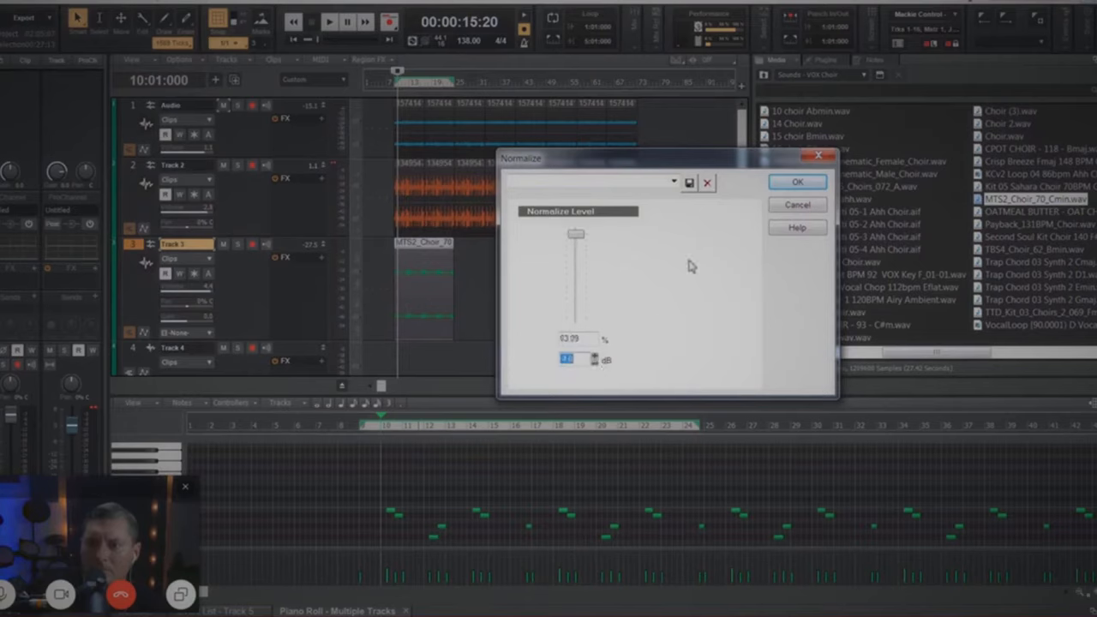
click(797, 184)
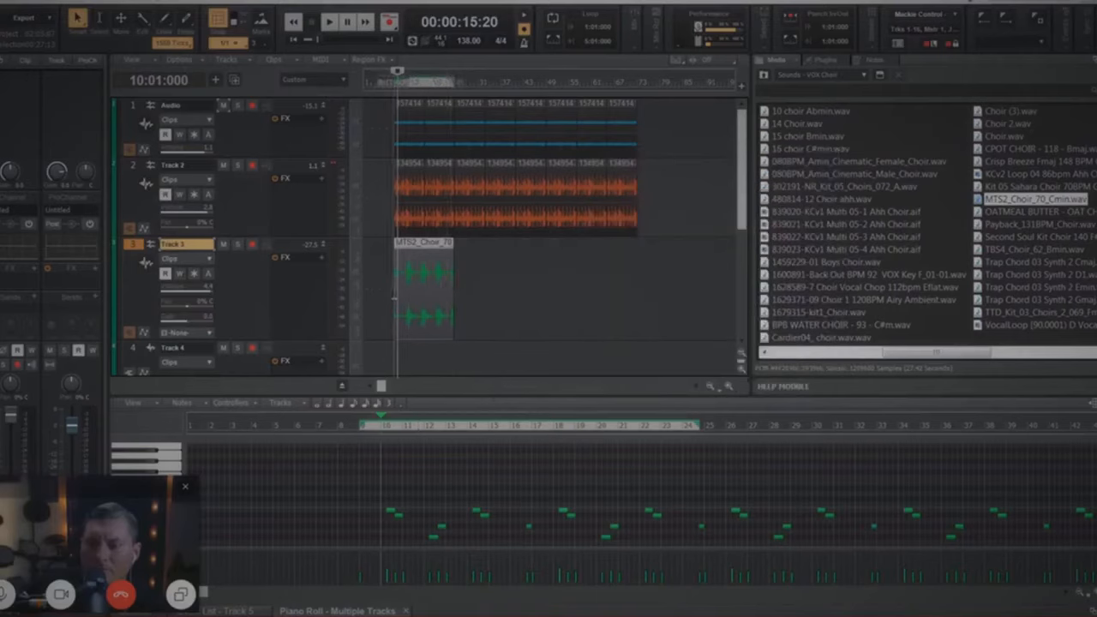
Step: Play the arrangement from measure 9 to hear the normalized choir, and select the choir clip on Track 3
click(394, 294)
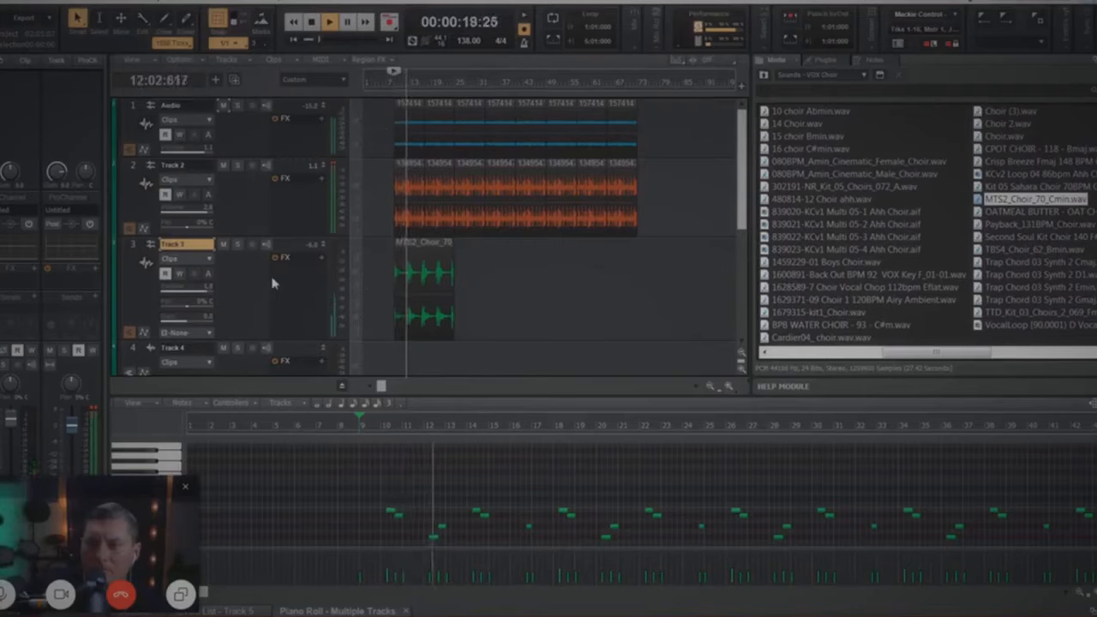
key(space)
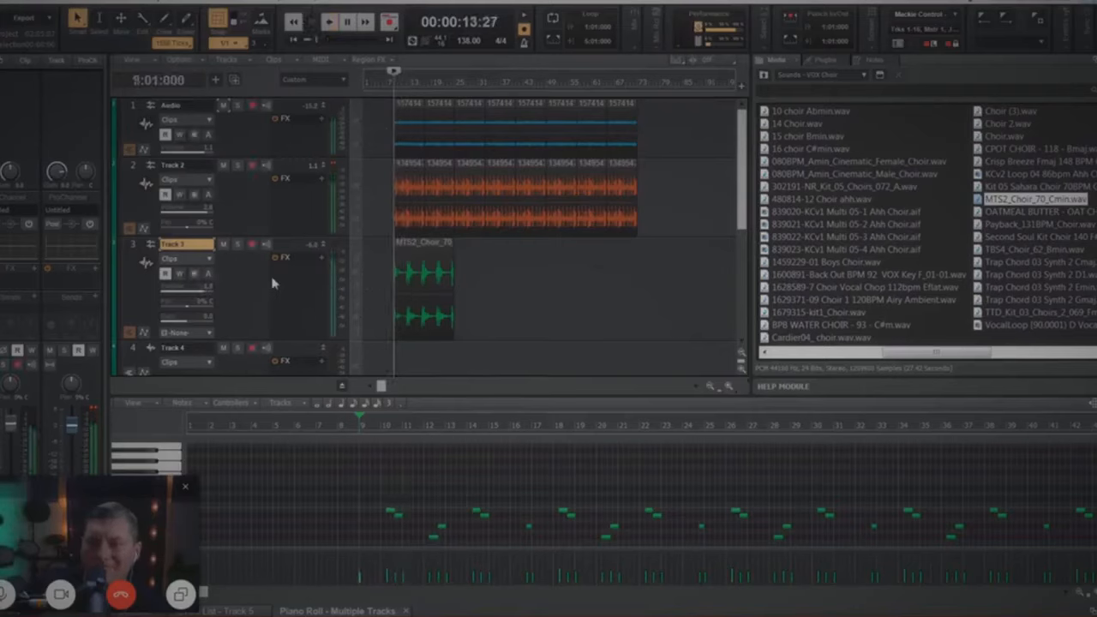
click(413, 252)
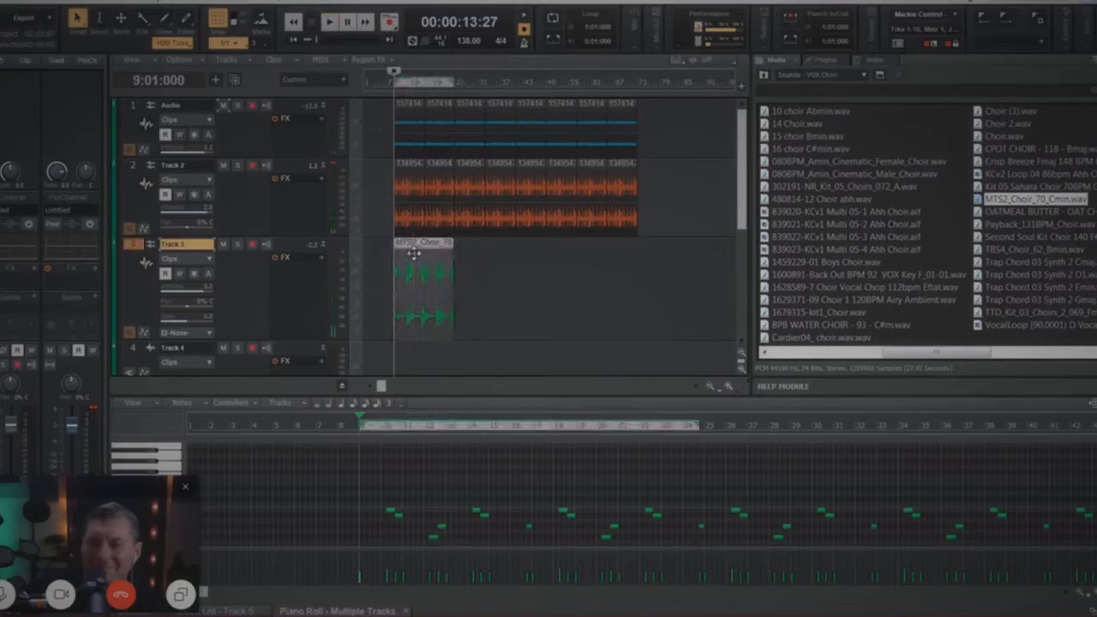
key(space)
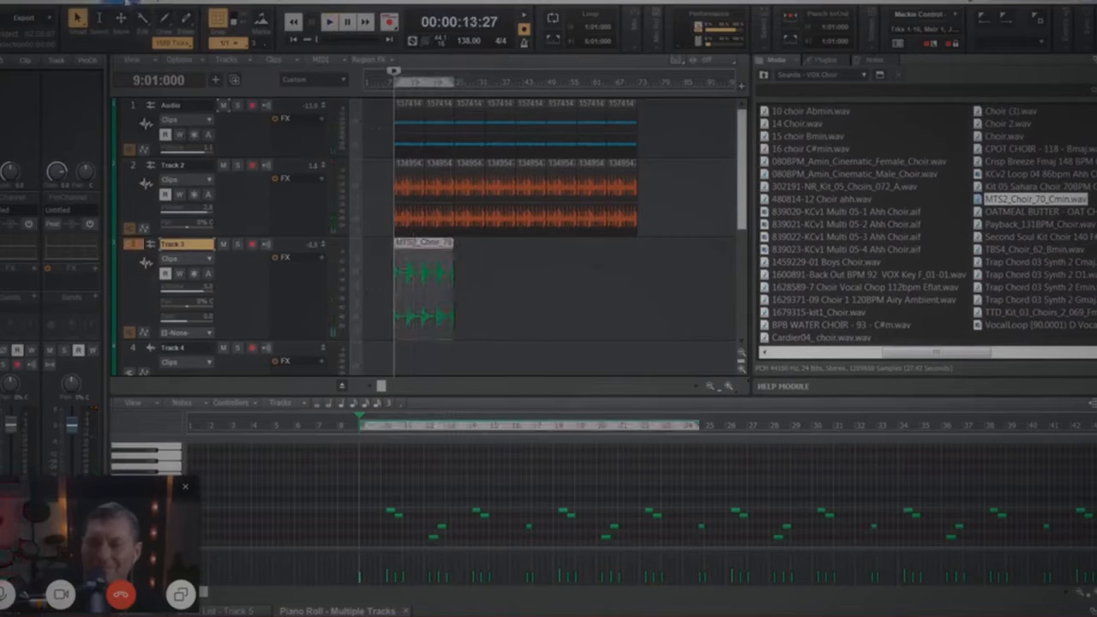
Step: Transpose the choir clip on Track 3 as audio using Elastique Pro and play the result with the loops
click(127, 3)
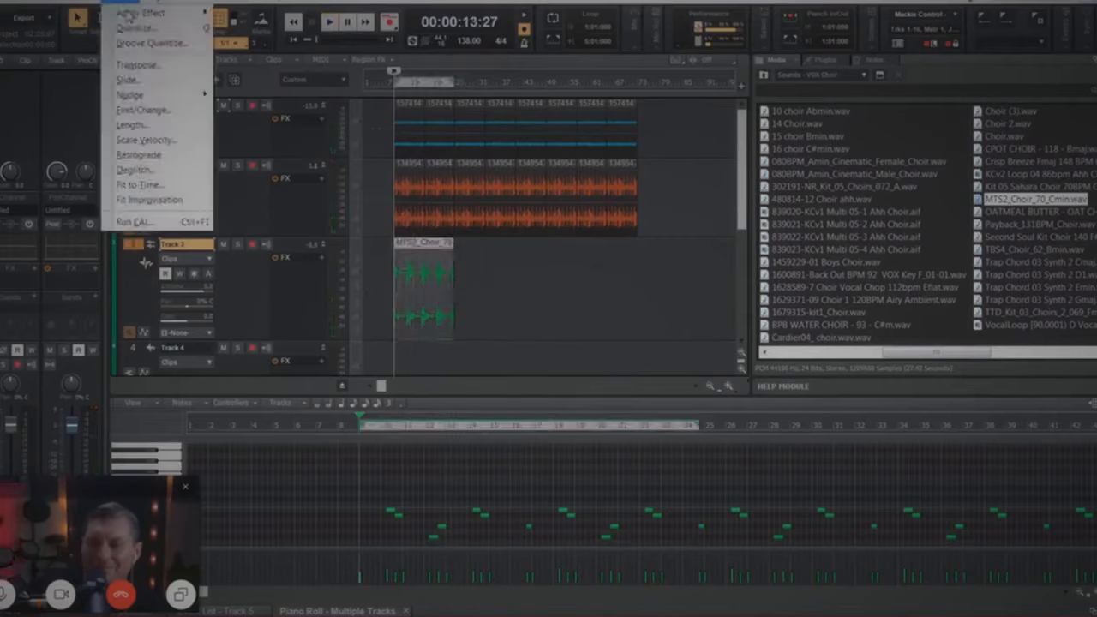
click(206, 67)
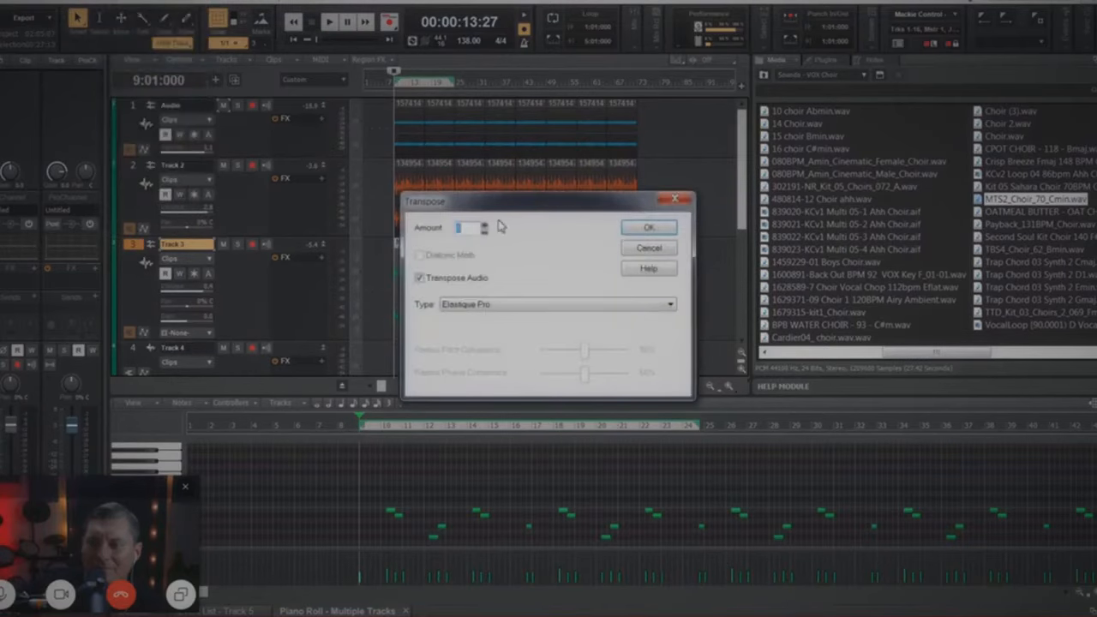
click(652, 229)
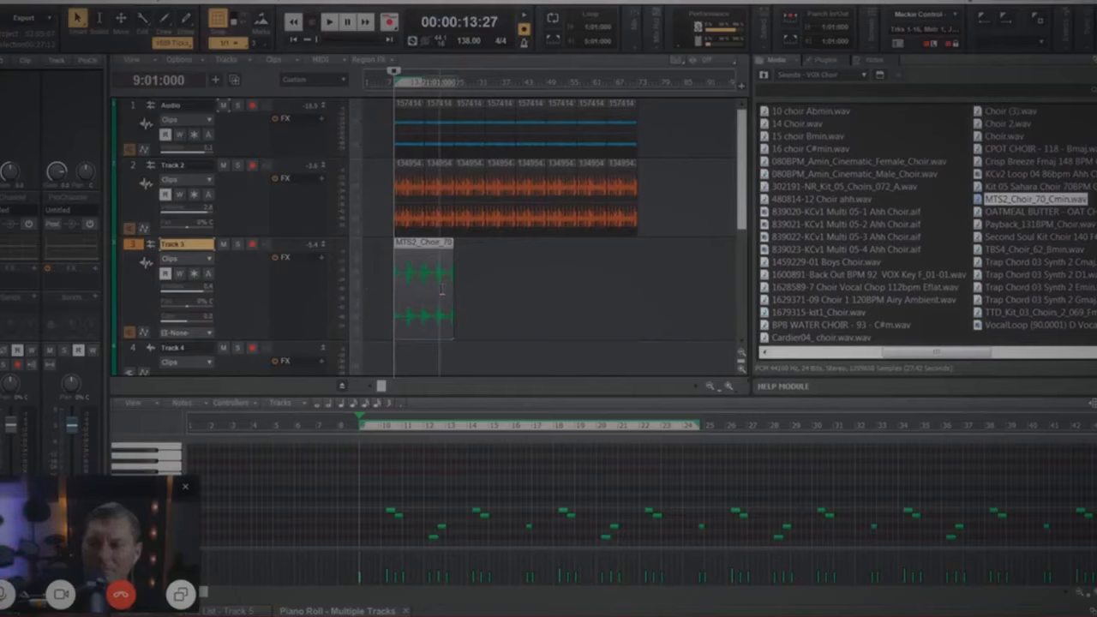
key(space)
key(space)
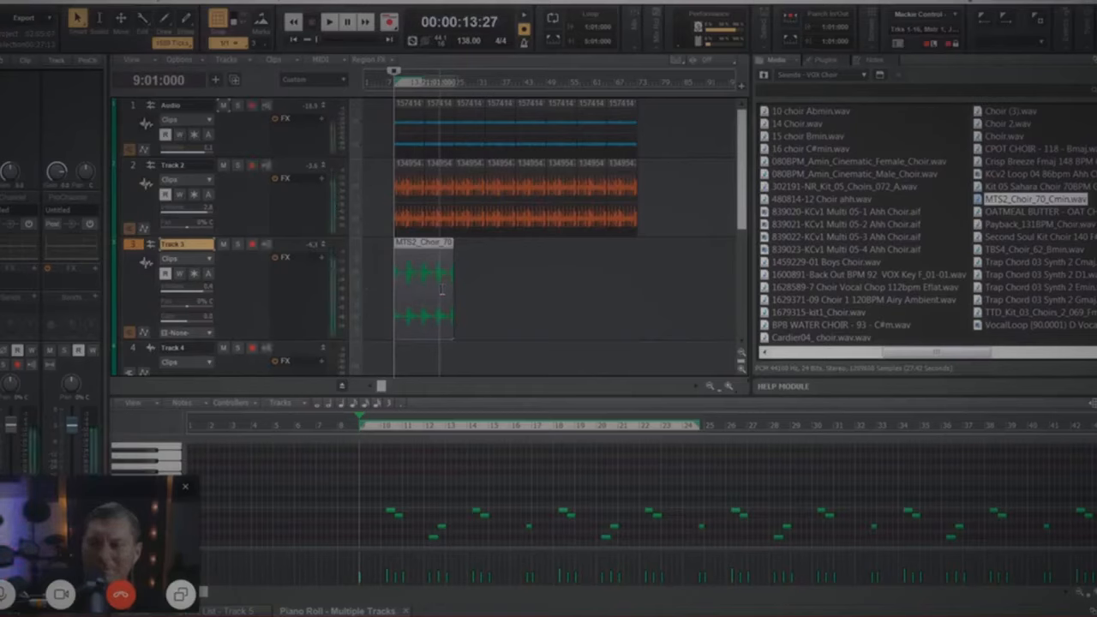
click(130, 4)
click(134, 66)
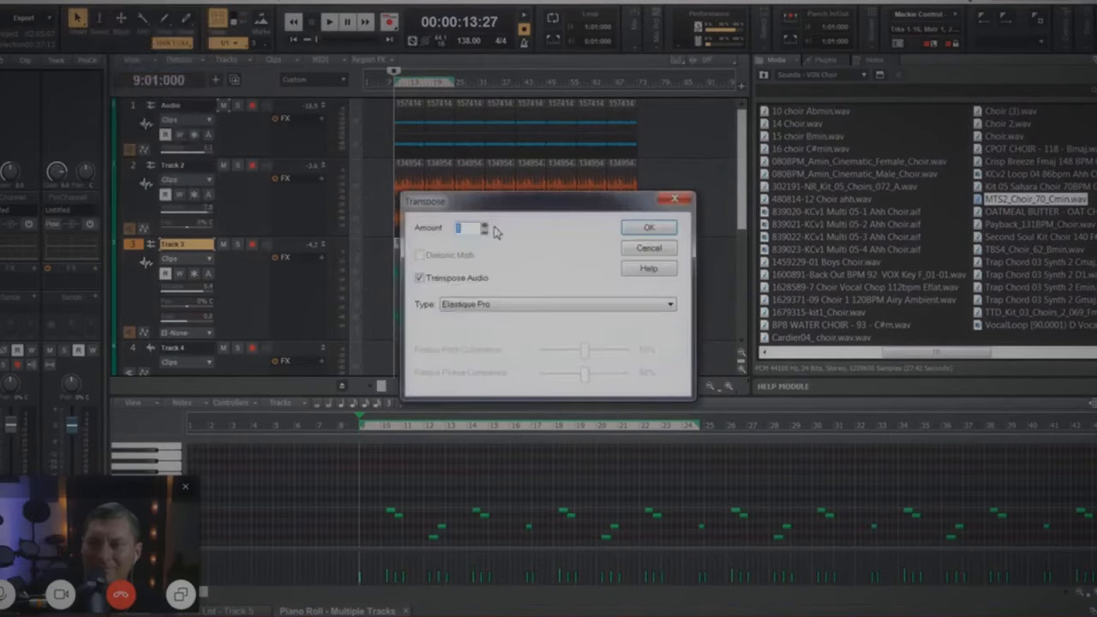
click(649, 249)
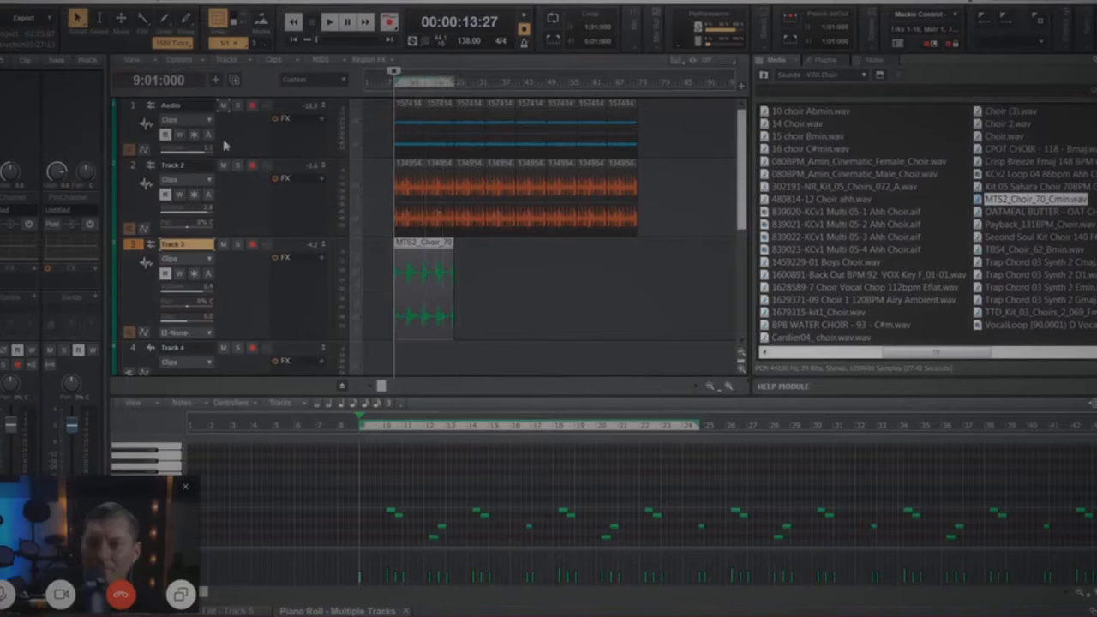
Step: Transpose the selected choir clip again and play it from measure 9 against the other tracks
click(103, 5)
click(137, 65)
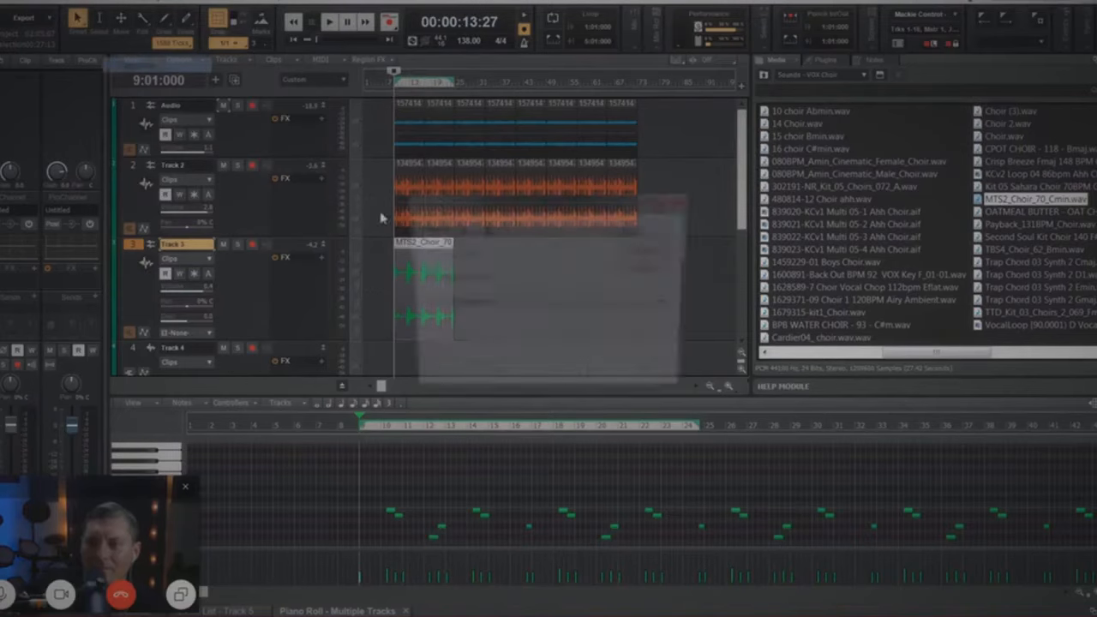
key(Return)
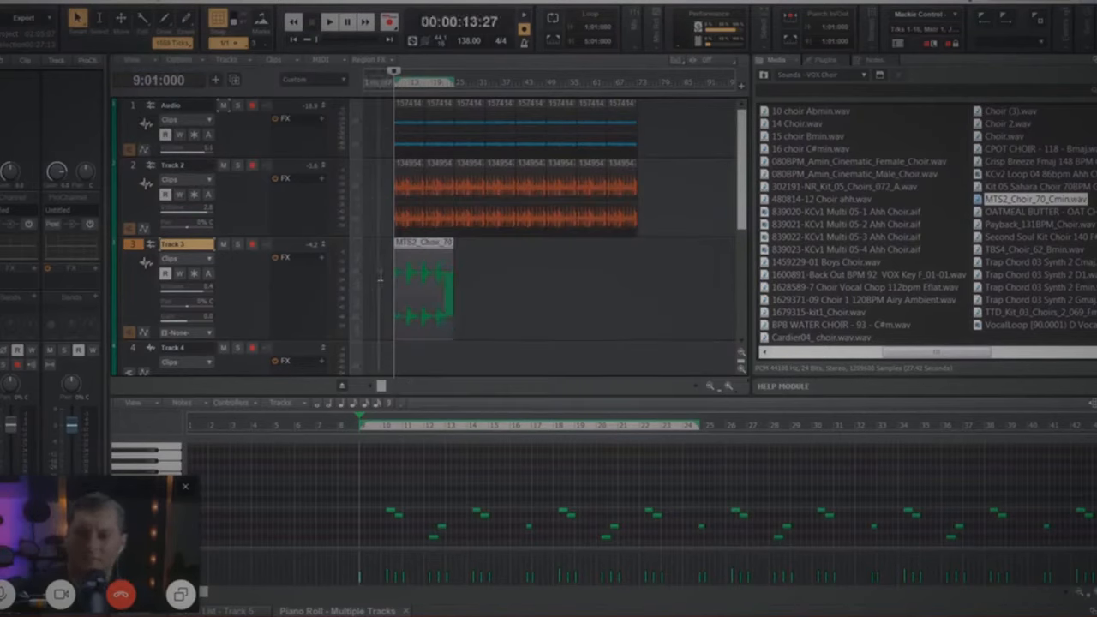
key(space)
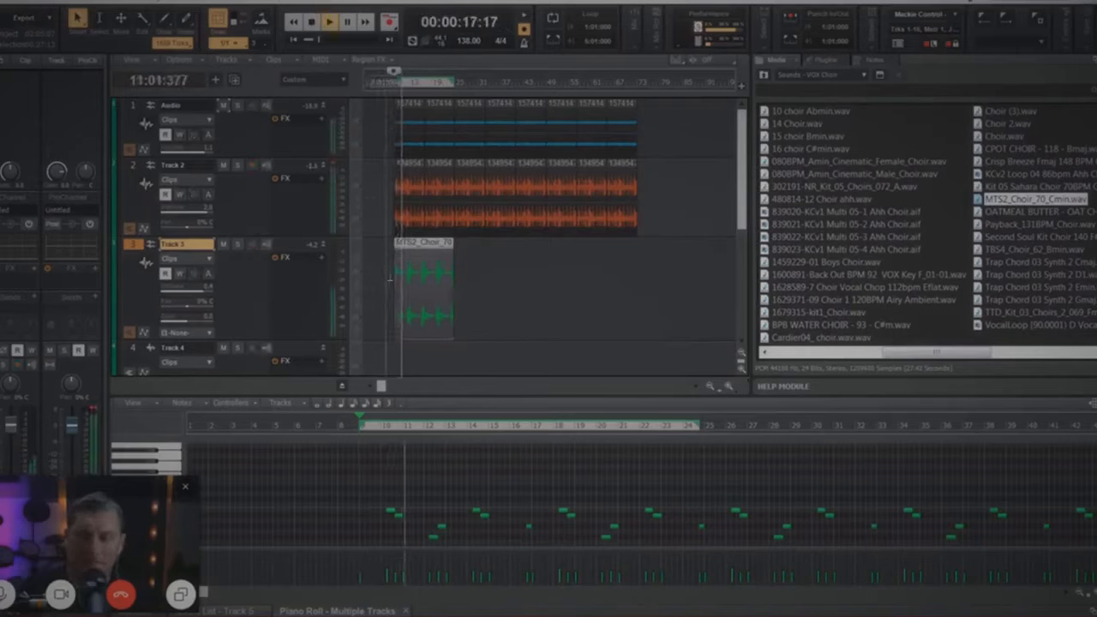
key(space)
key(space)
key(space)
Step: Transpose the choir clip on Track 3 once more as audio with Elastique Pro and play it with the loops
click(136, 5)
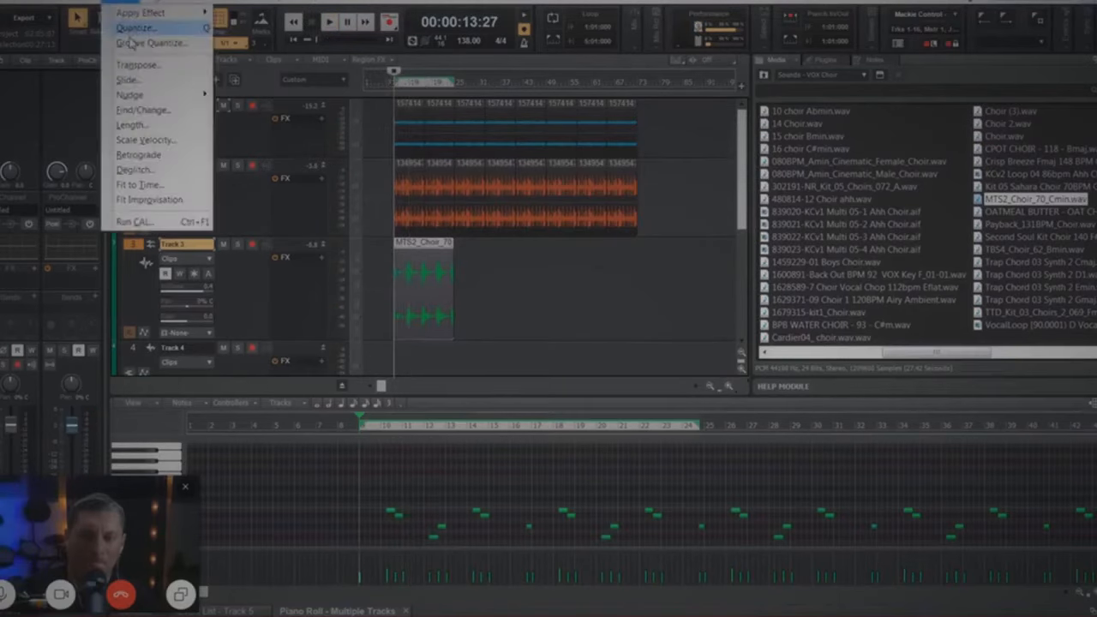
click(136, 66)
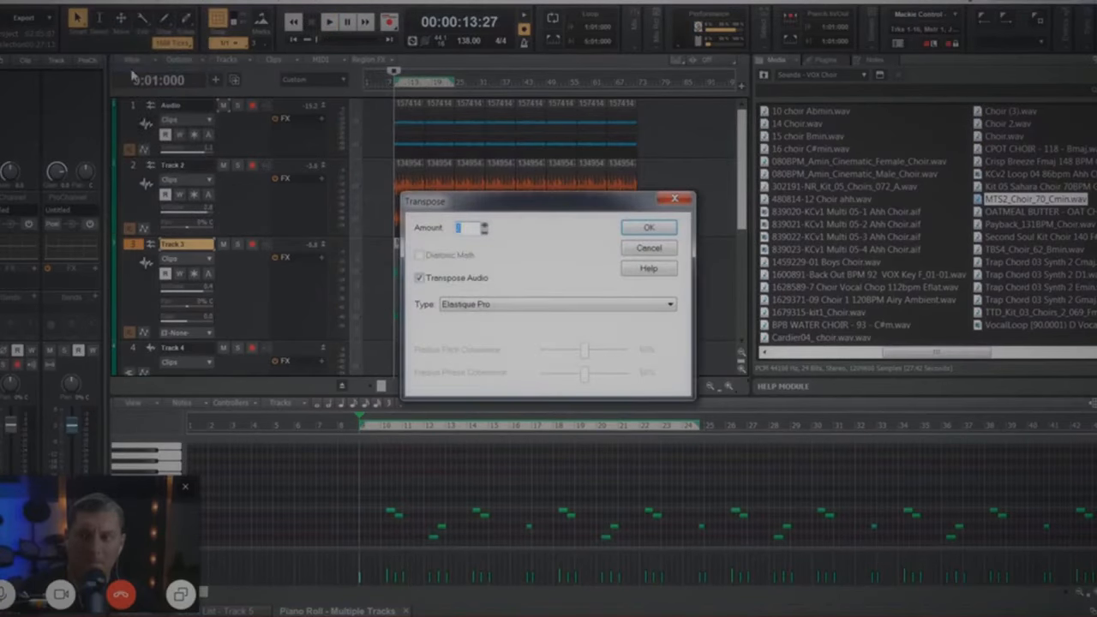
key(Return)
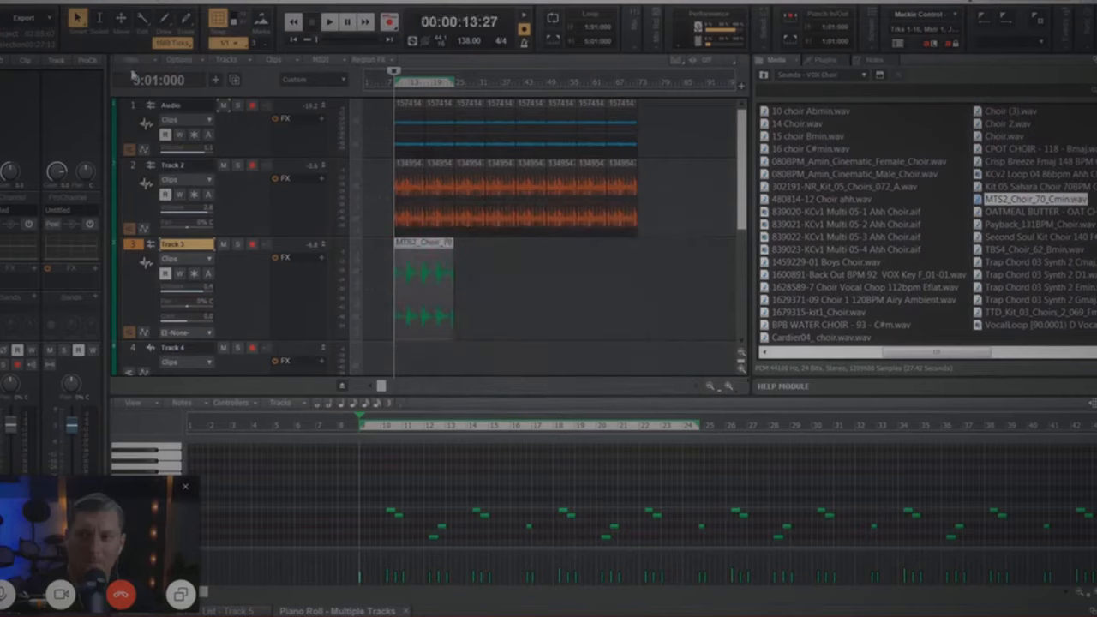
key(space)
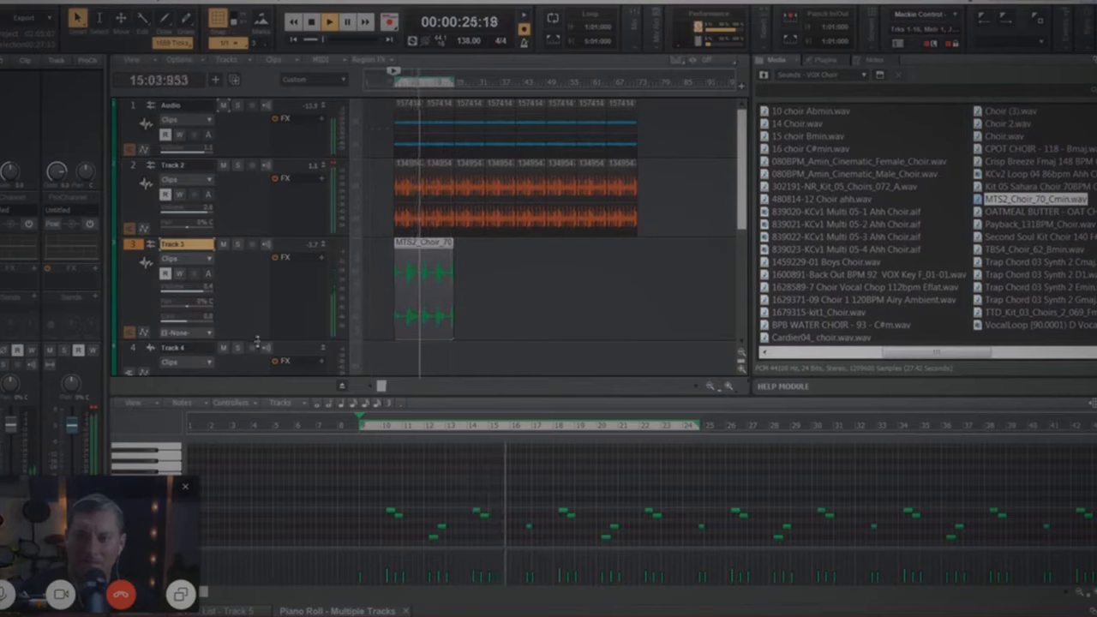
Step: Reduce Track 3's height, stop playback and hide the media browser to widen the arrangement
drag(248, 341, 249, 313)
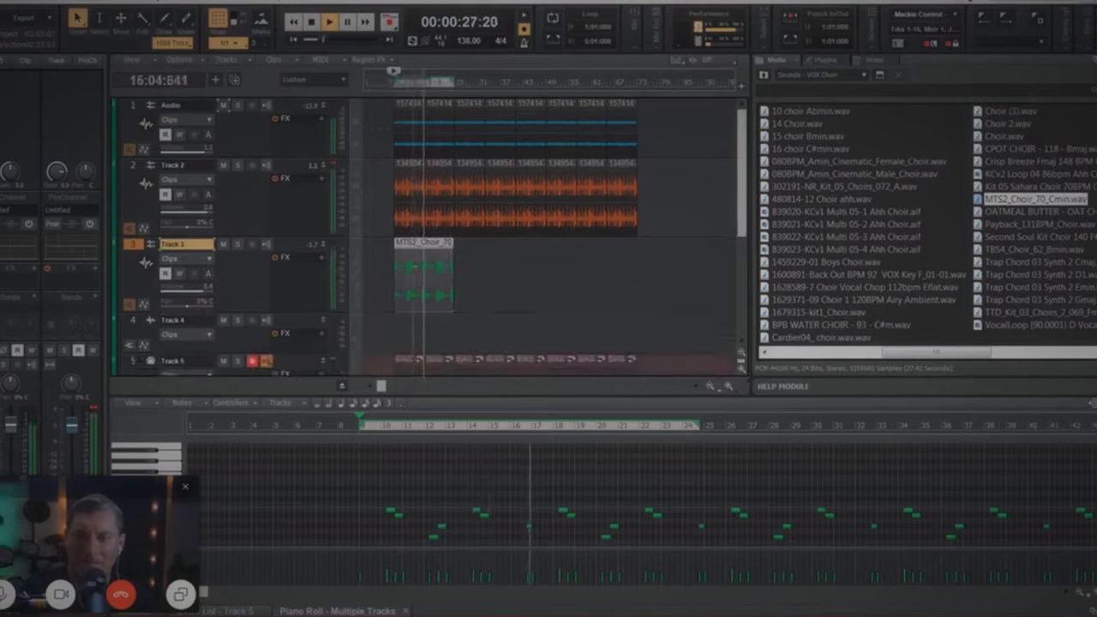
key(space)
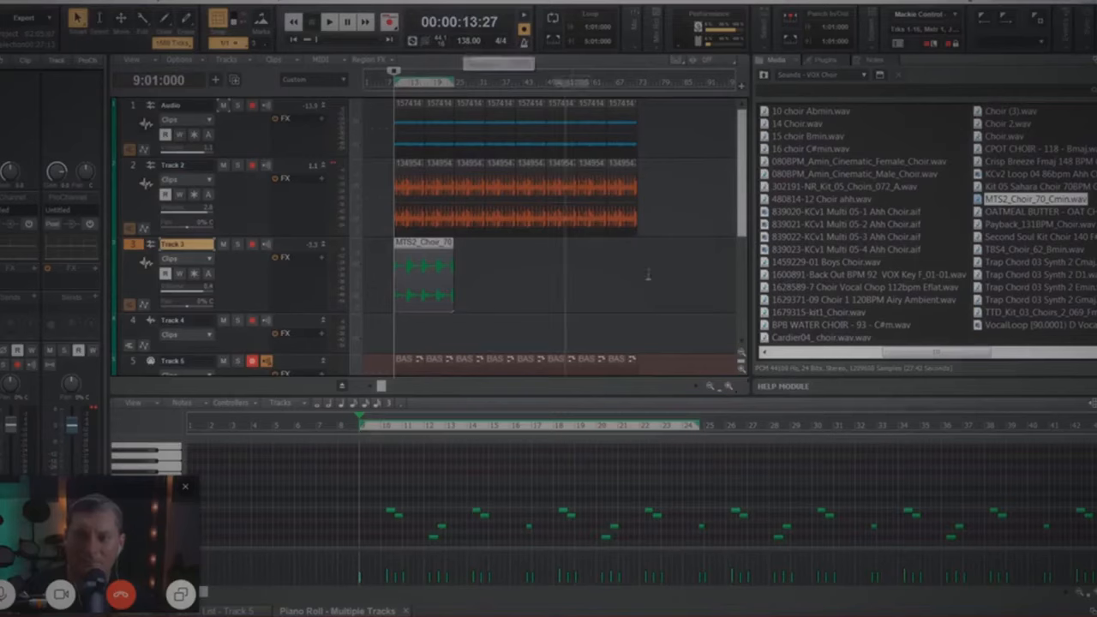
click(730, 387)
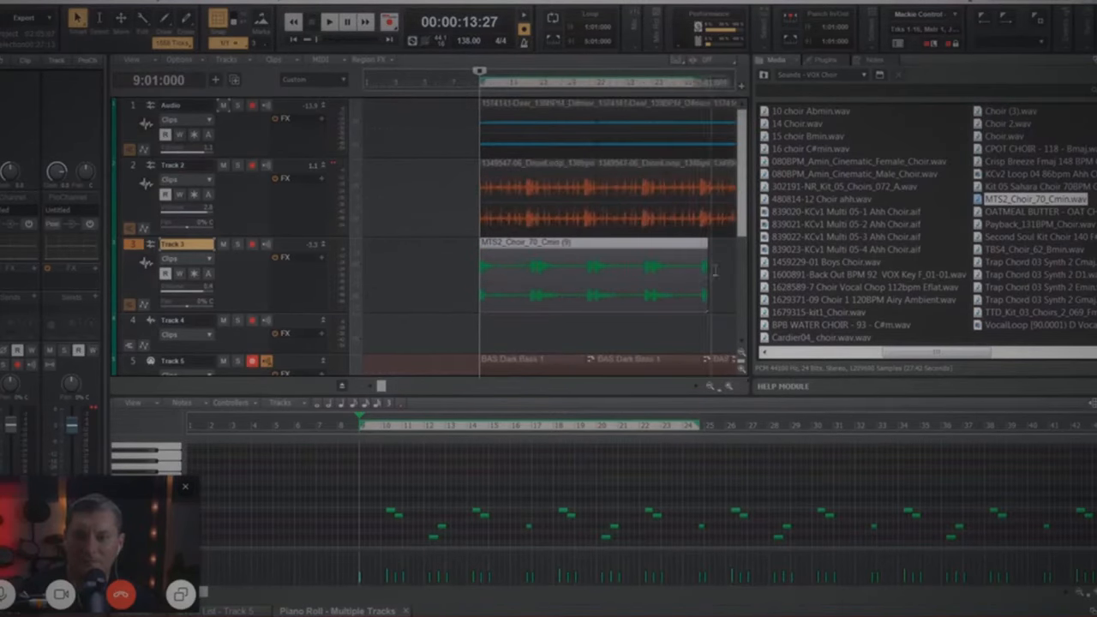
click(711, 387)
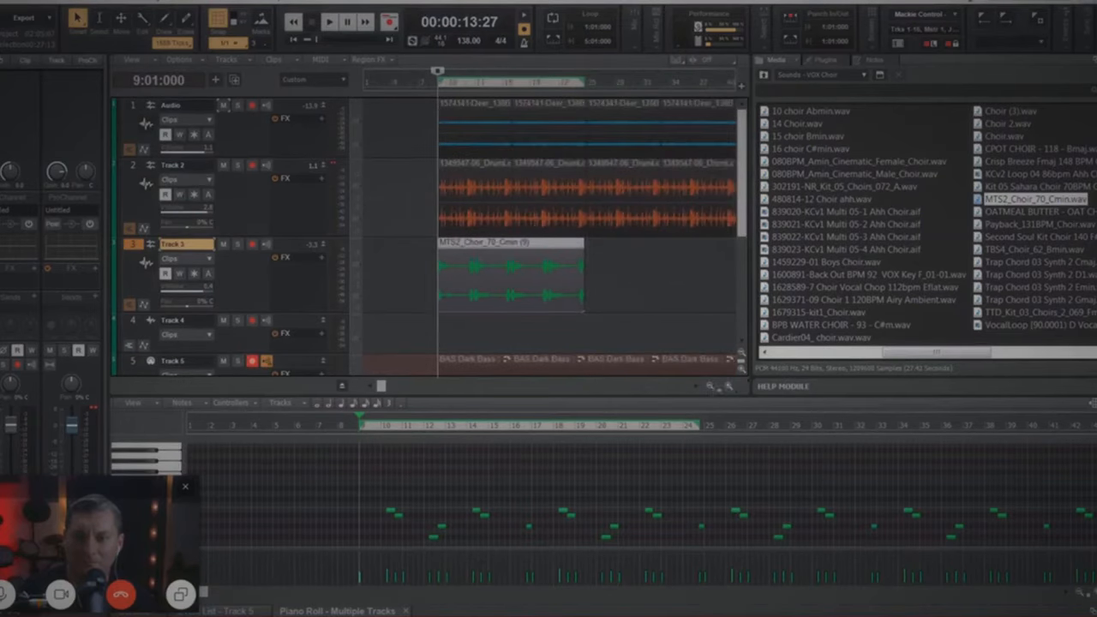
key(F5)
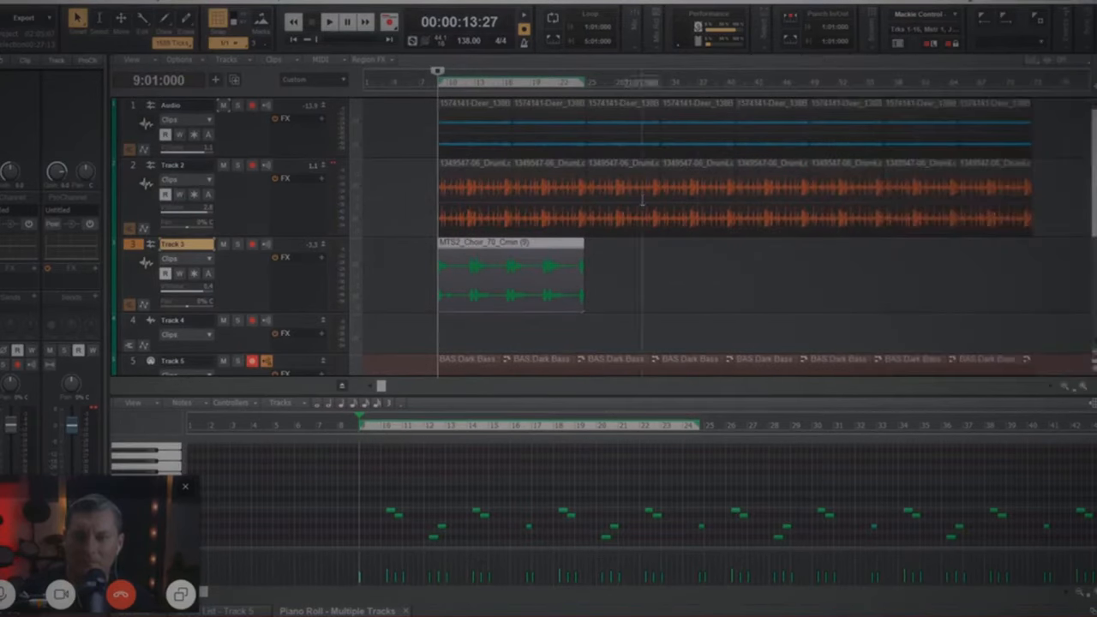
Step: Turn off snapping and play the arrangement near the choir clip's end and from about measure 10
click(219, 19)
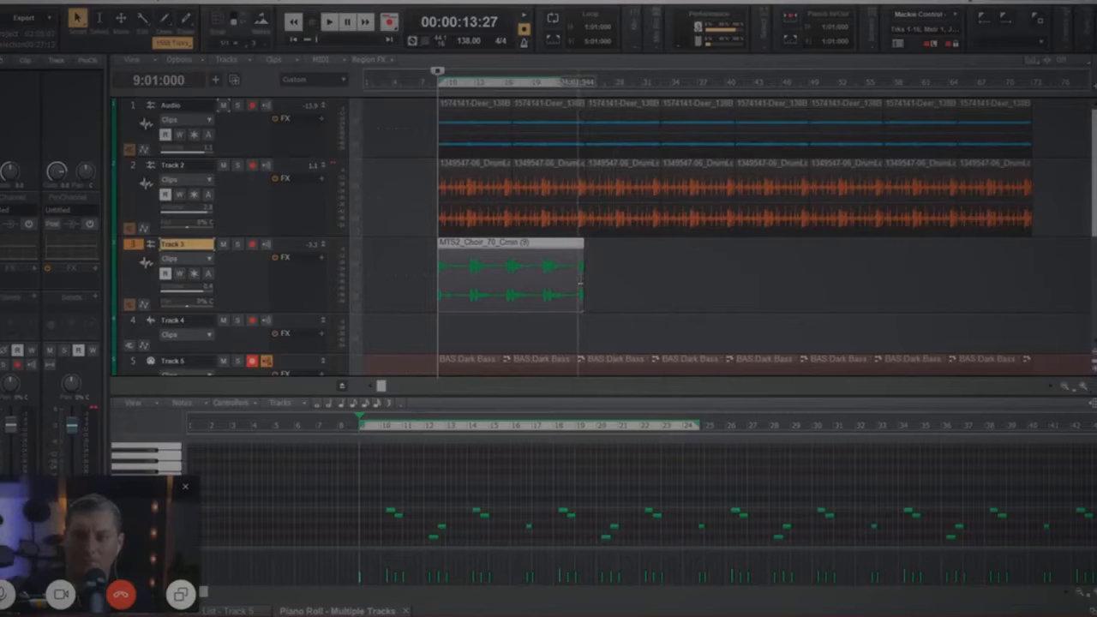
click(579, 282)
key(space)
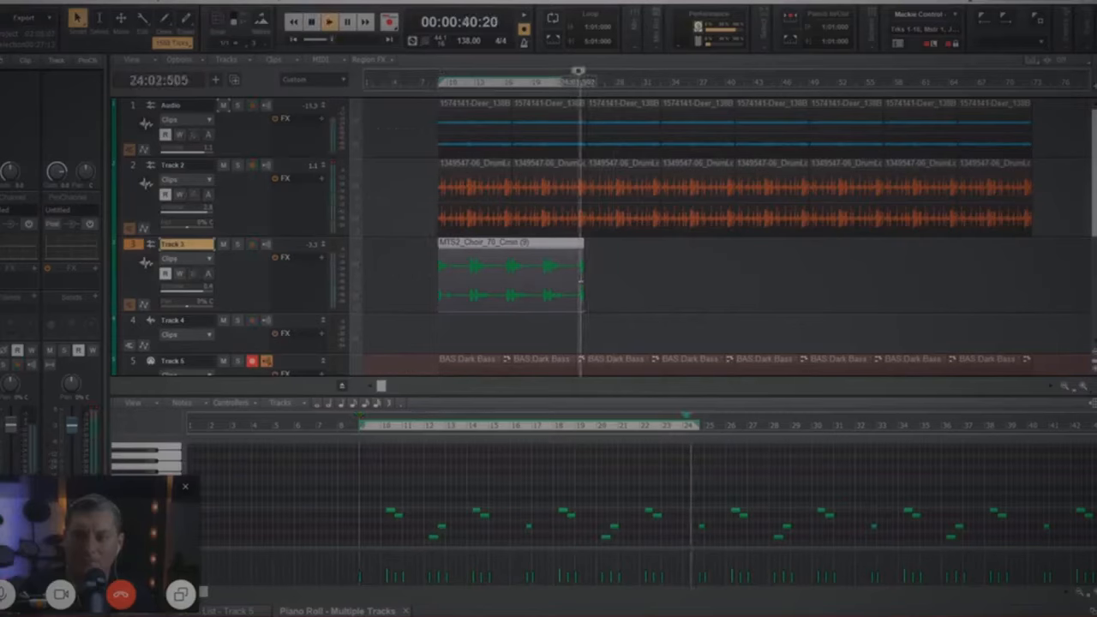
key(space)
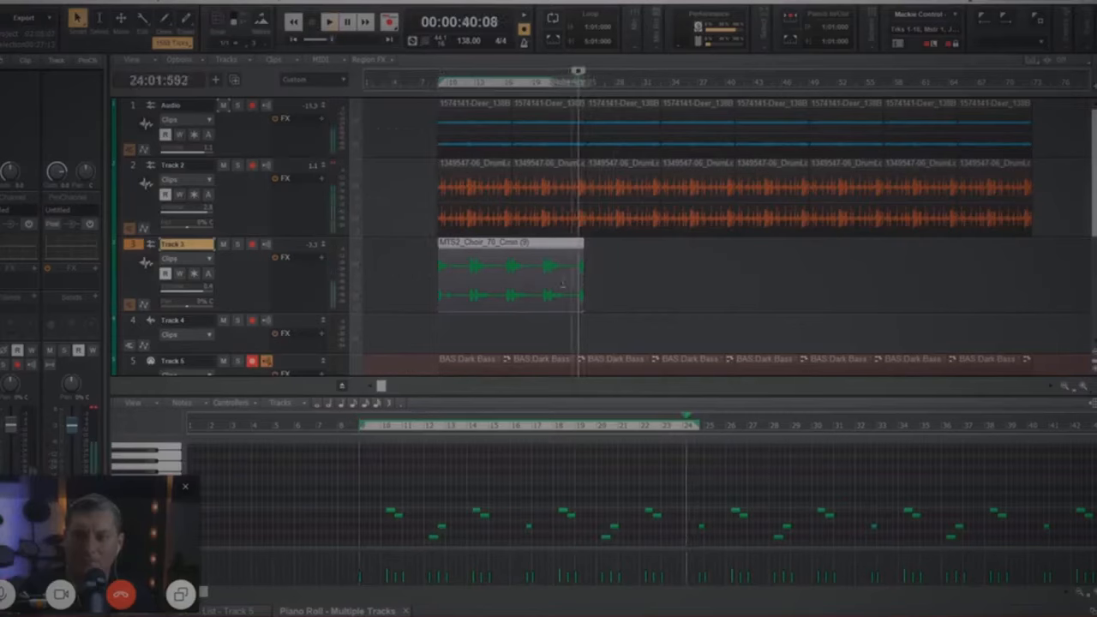
click(532, 293)
click(445, 302)
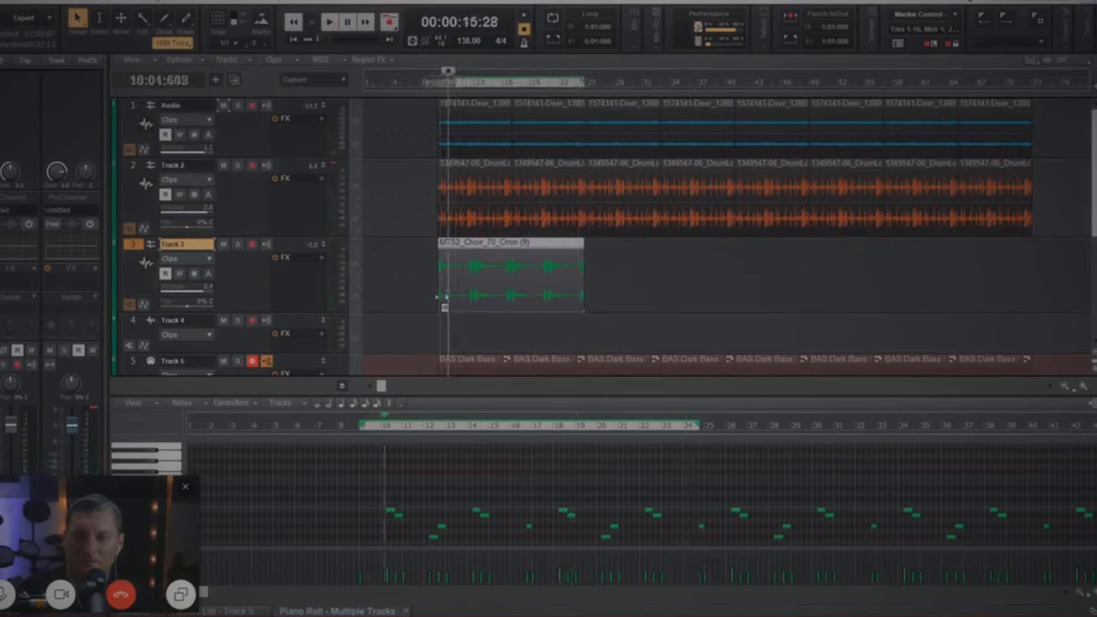
key(space)
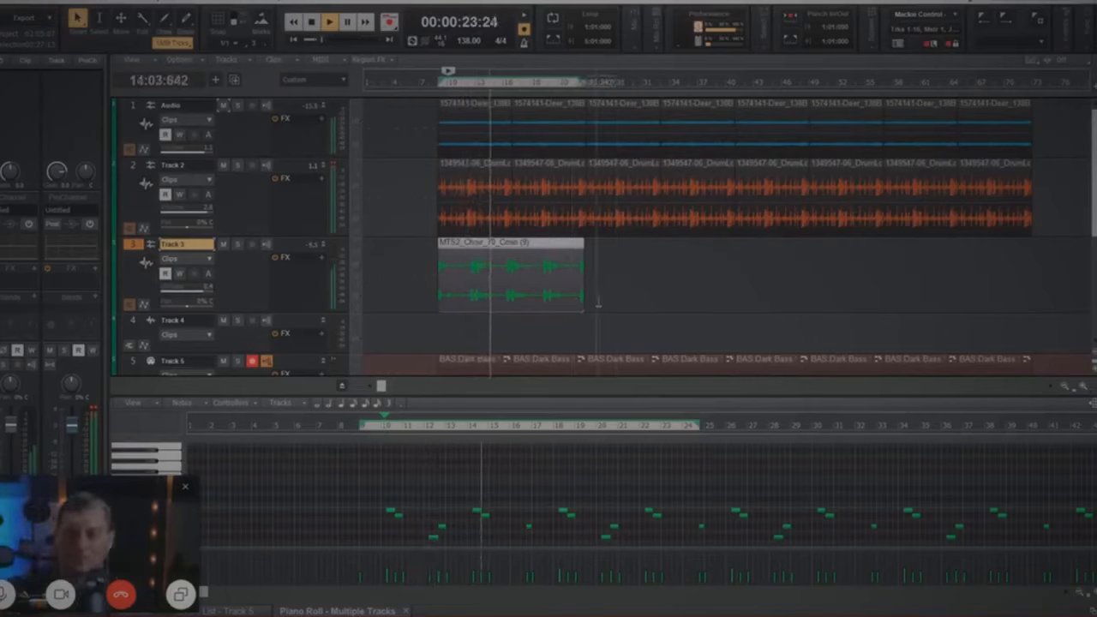
Step: Turn snapping back on and stretch the end of the choir clip on Track 3 to measure 25
click(1084, 386)
click(1084, 386)
click(1083, 387)
click(1084, 386)
click(1083, 386)
key(space)
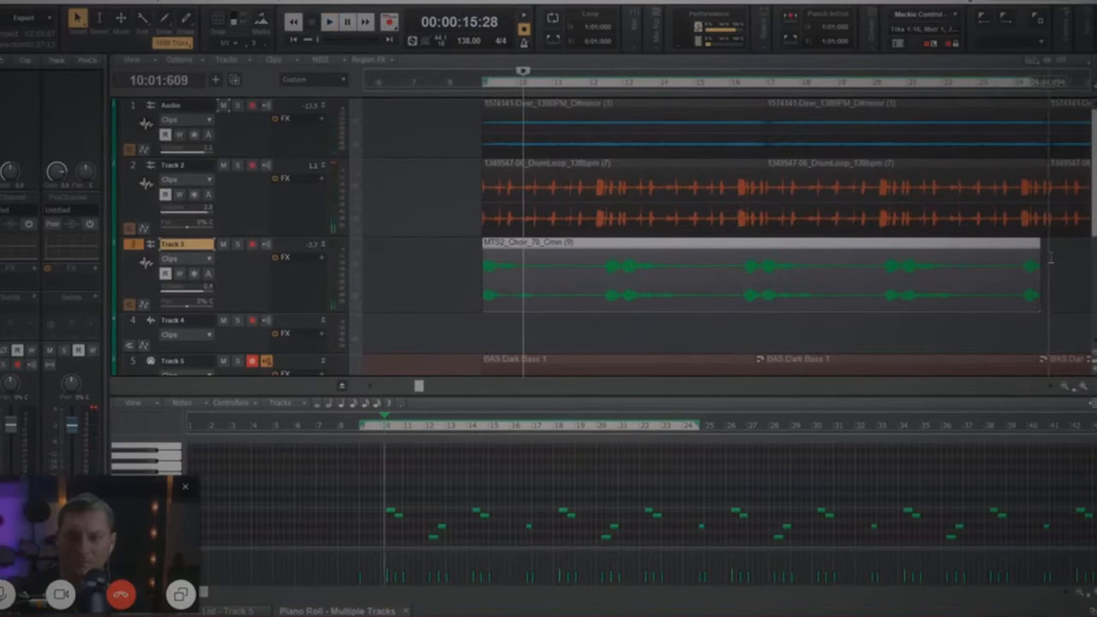
click(1050, 257)
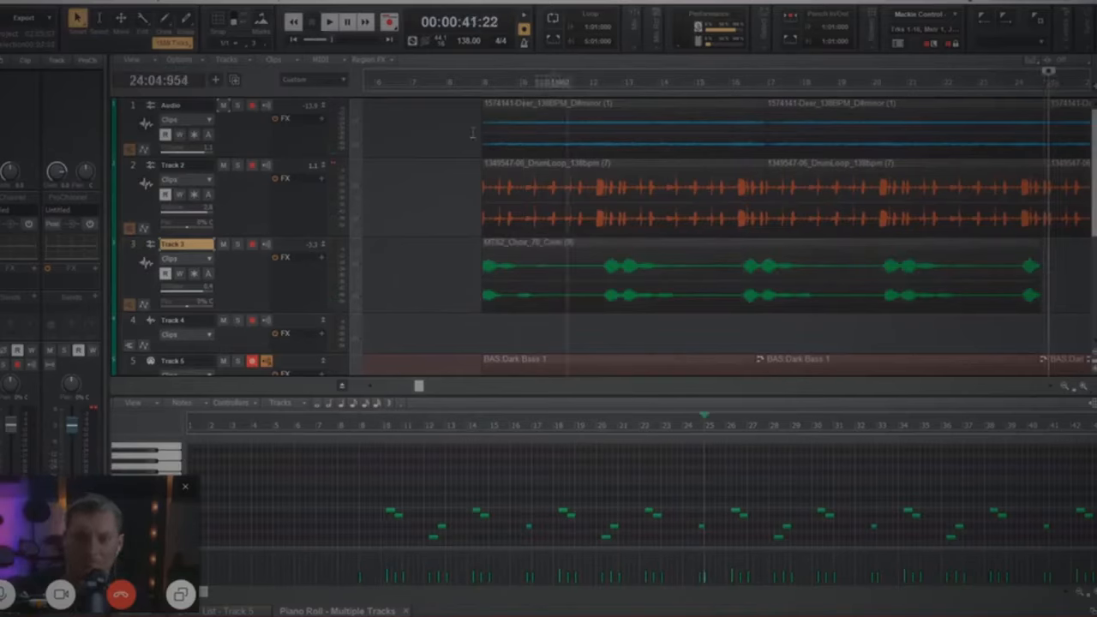
click(230, 19)
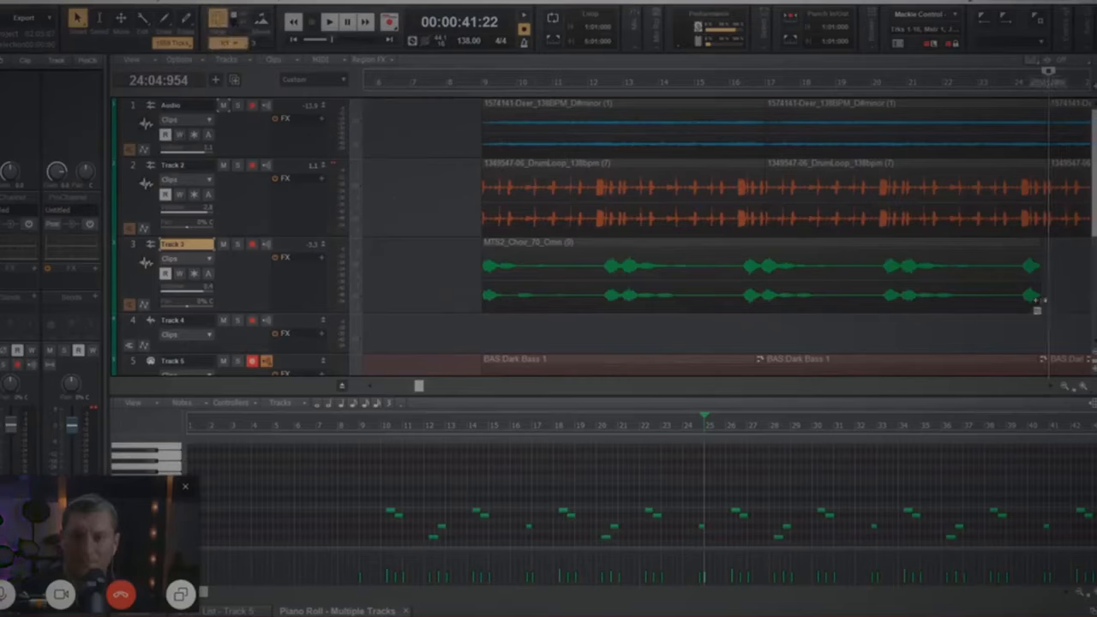
drag(1040, 280, 1047, 276)
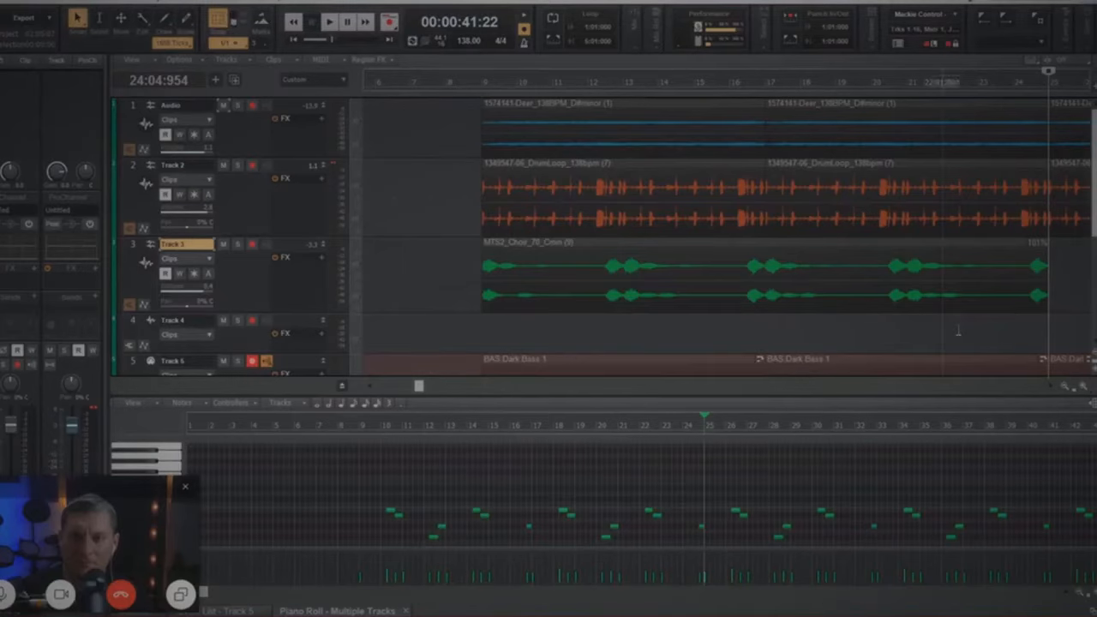
Step: Play the arrangement from measure 9 to hear the stretched choir clip with the loops
click(1066, 388)
click(1067, 389)
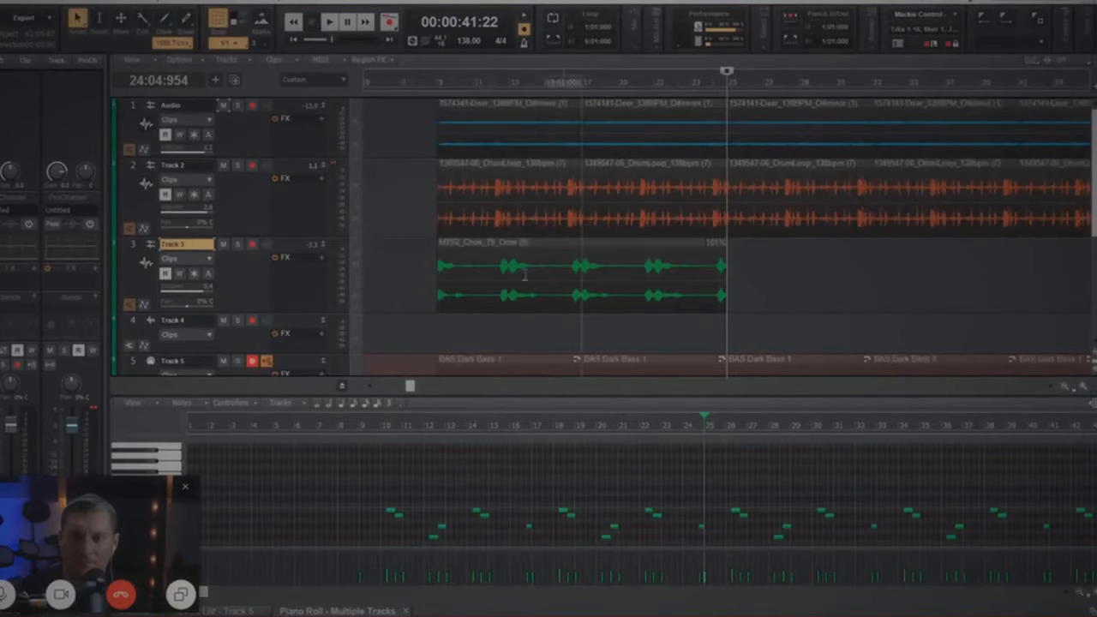
click(437, 296)
key(space)
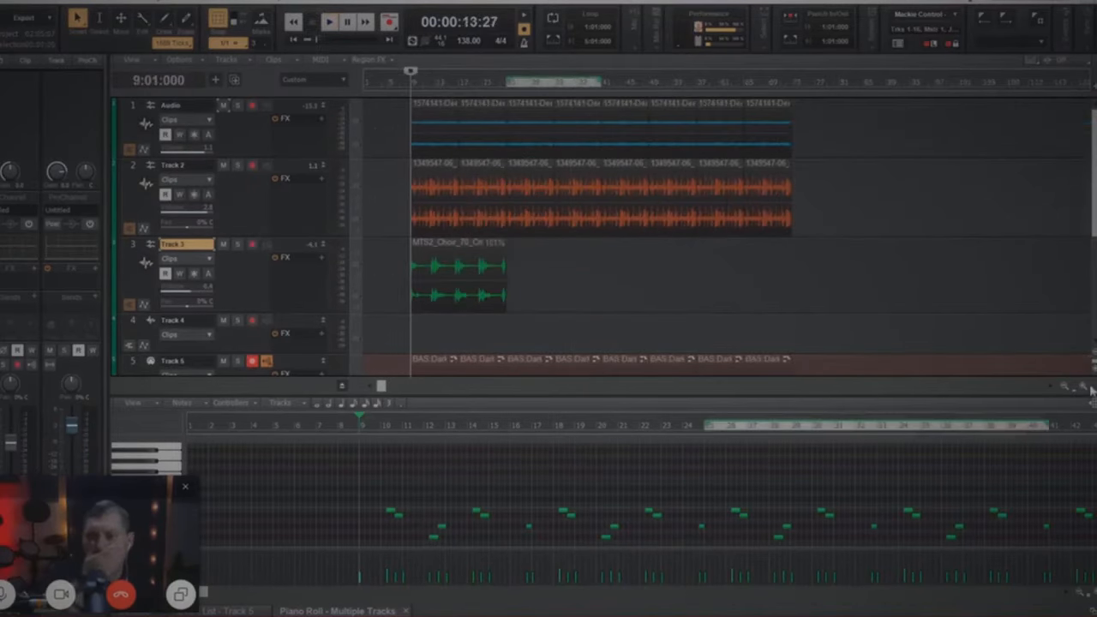
Step: Examine how the stretched choir clip on Track 3 lines up with the loops on the other tracks
click(1085, 387)
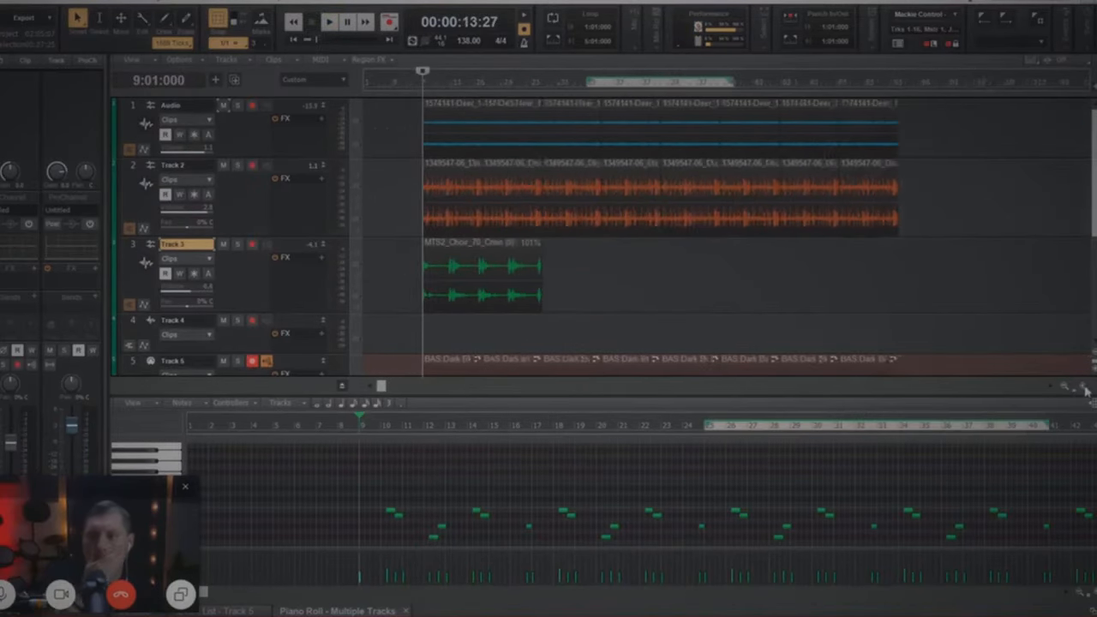
click(1085, 387)
click(1086, 387)
click(1086, 388)
click(1085, 387)
click(1085, 387)
click(1086, 387)
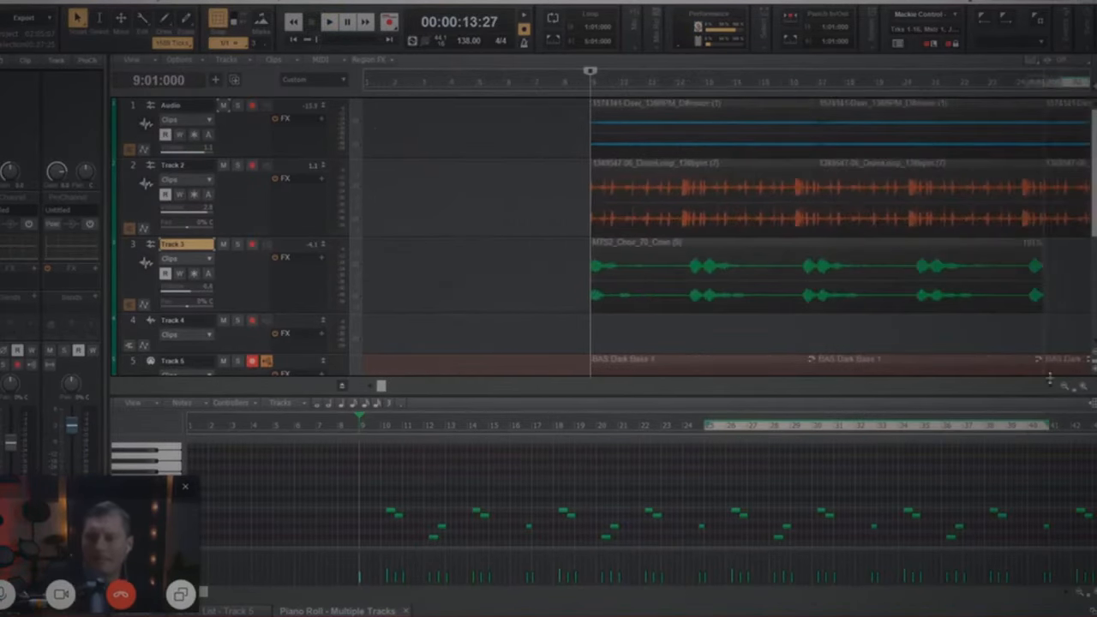
scroll(952, 346, down, 3)
scroll(943, 348, up, 3)
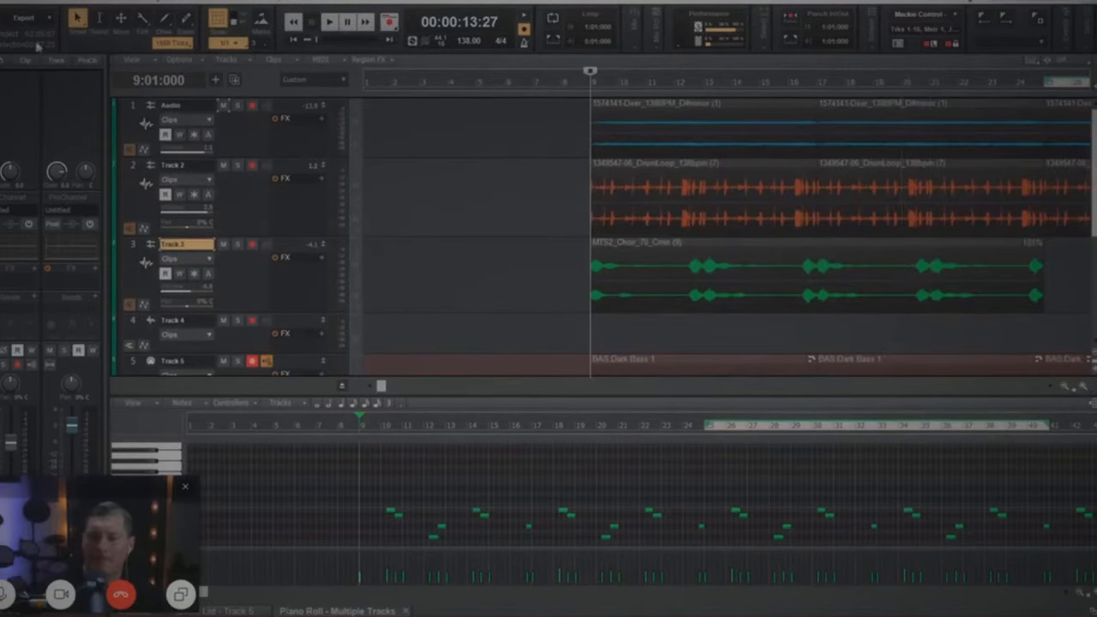
Step: Save the beat as a regular Cakewalk project file
click(7, 24)
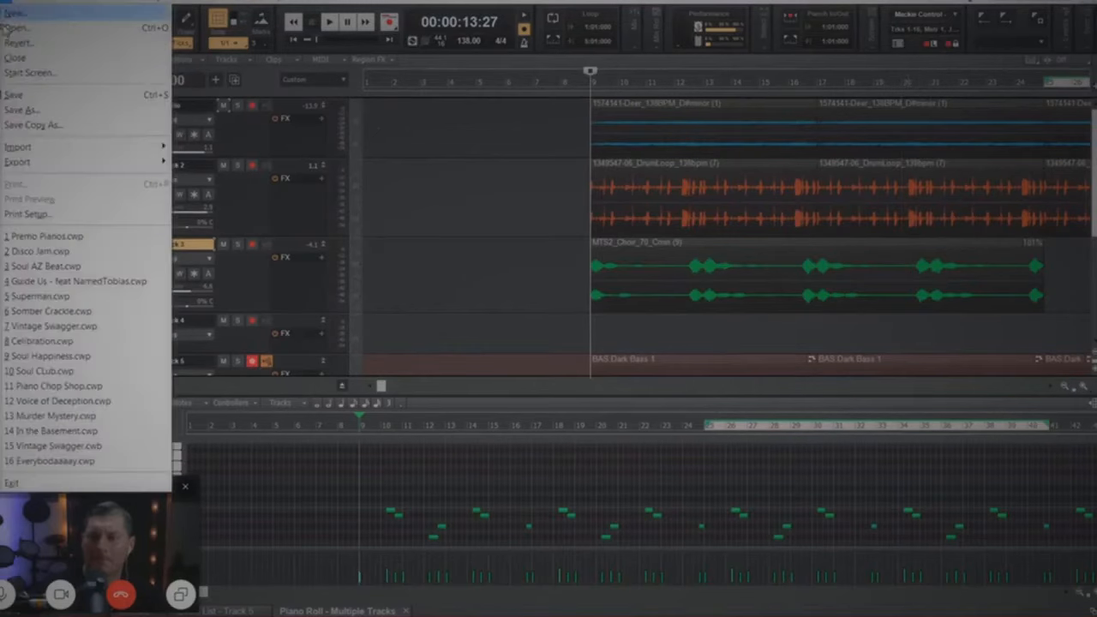
click(19, 101)
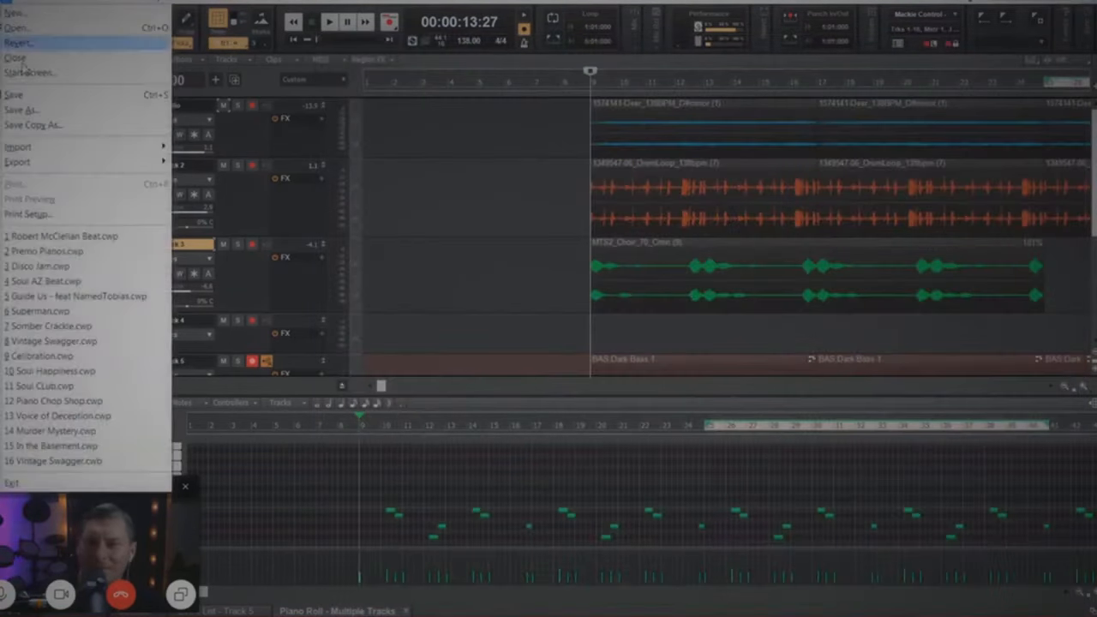
Step: Try to save a copy of the project as a Cakewalk Bundle
click(29, 111)
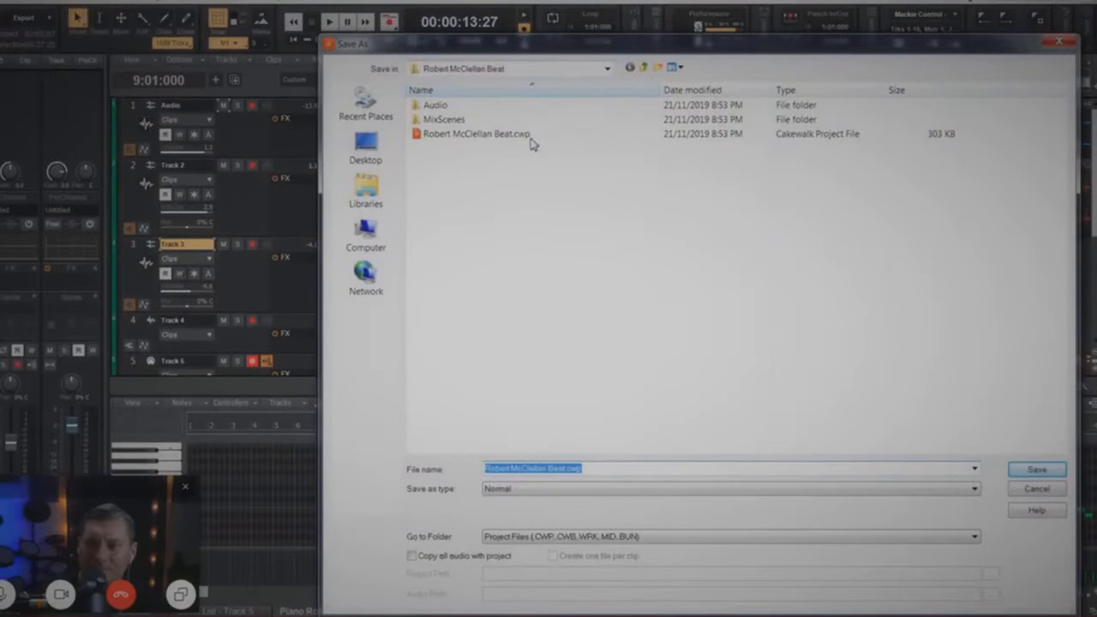
click(619, 490)
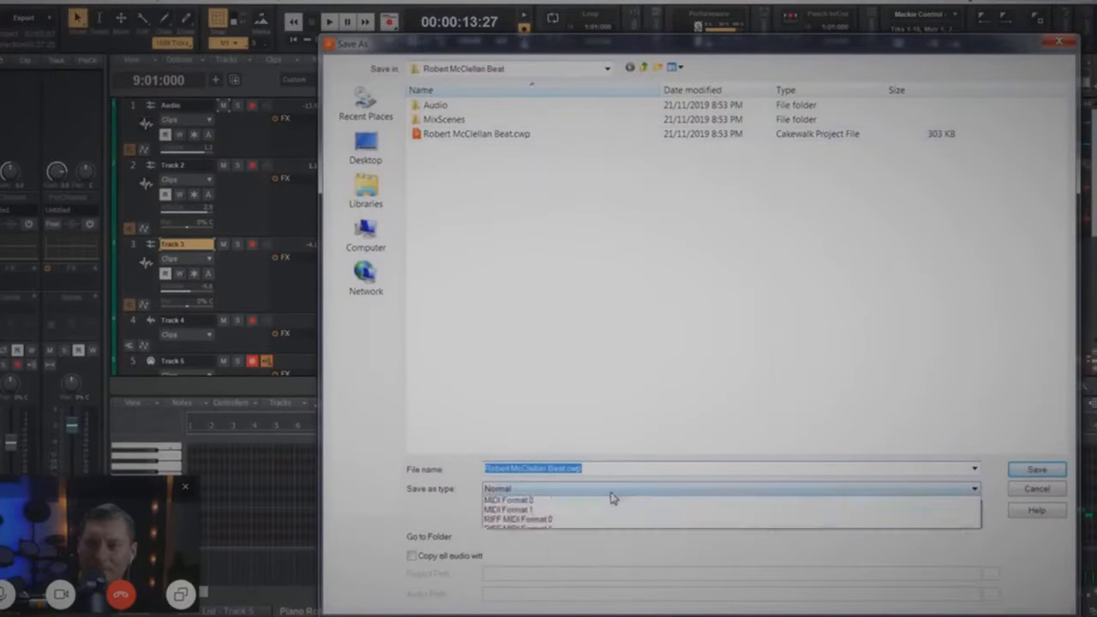
click(566, 521)
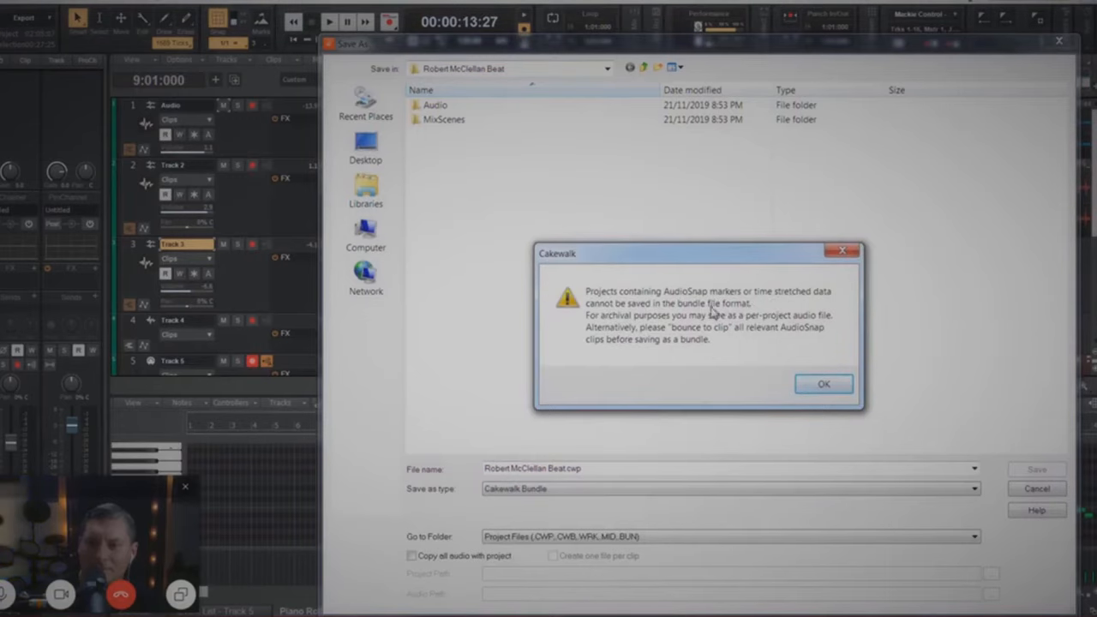
click(823, 386)
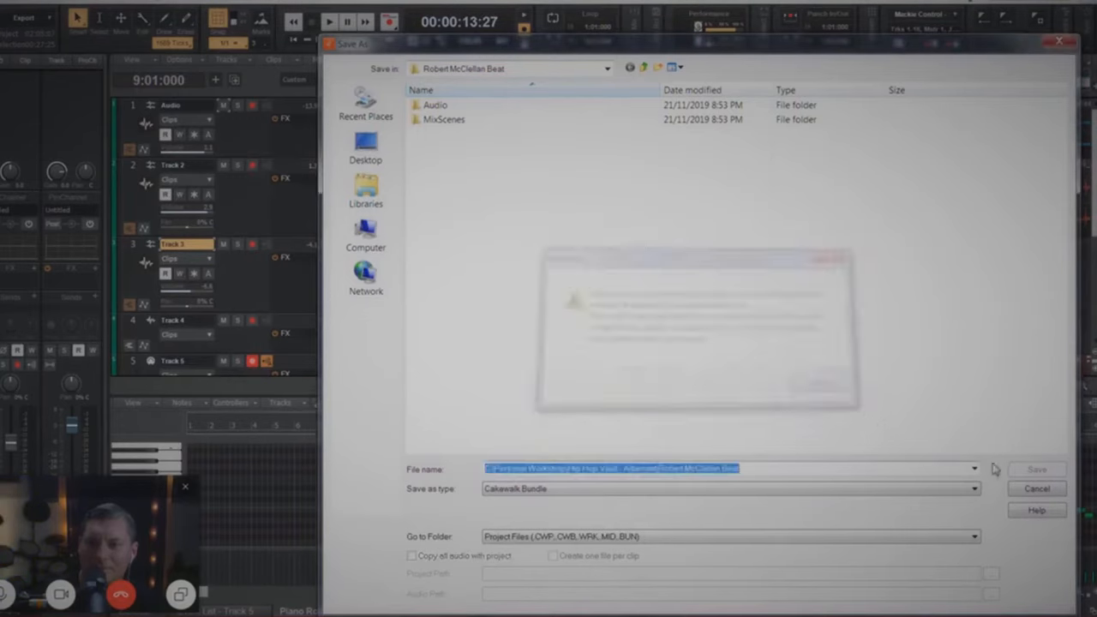
click(1036, 488)
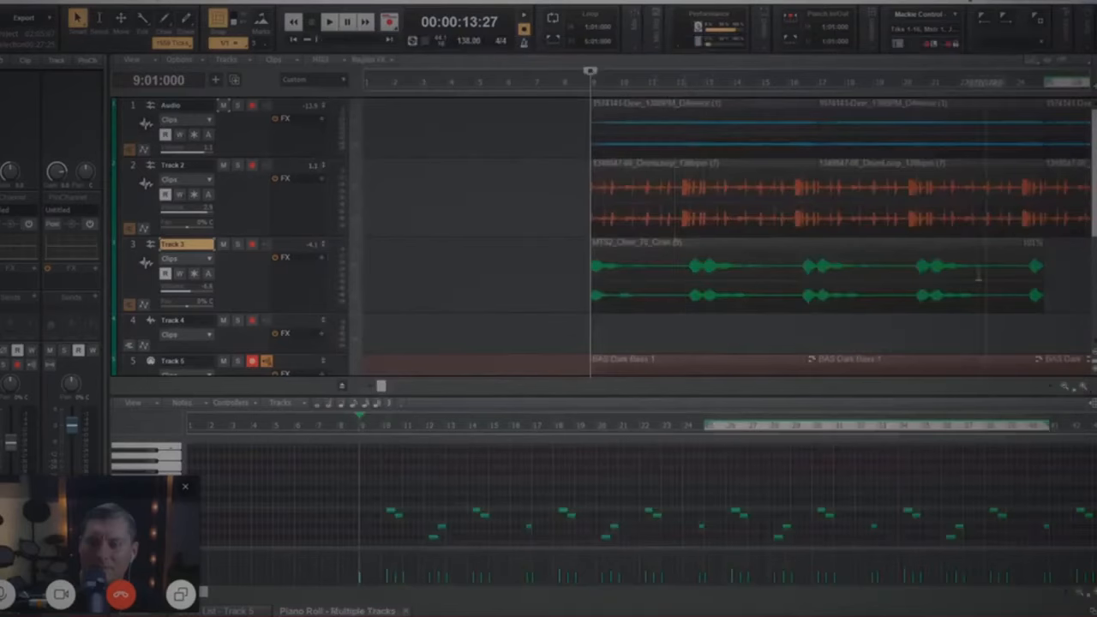
Step: Bounce the stretched choir clip on Track 3 to a clip
click(1030, 247)
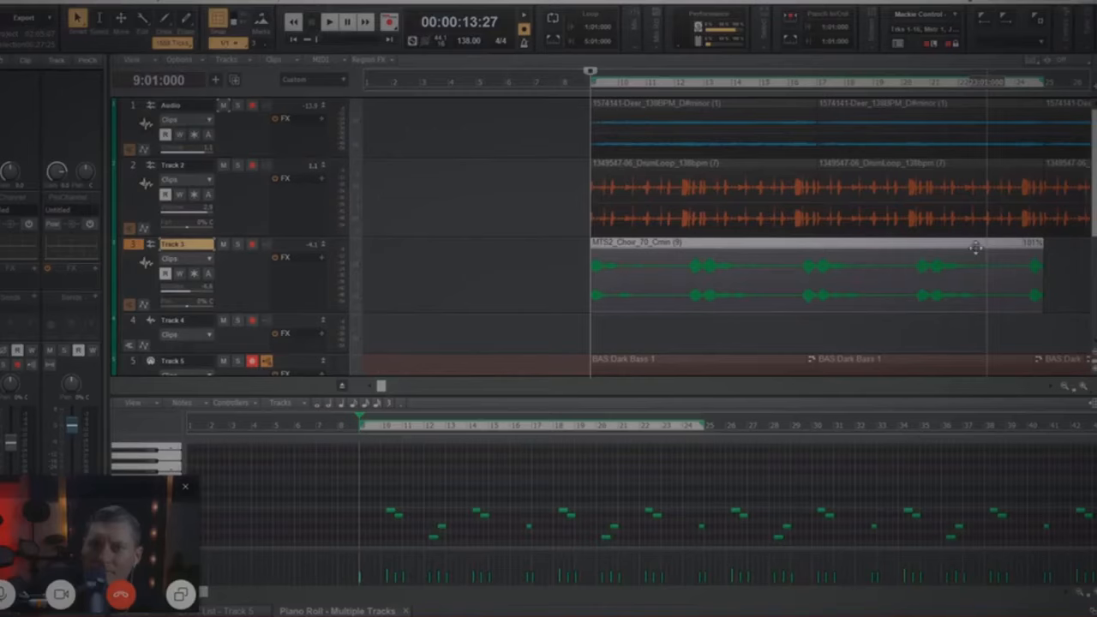
right_click(828, 254)
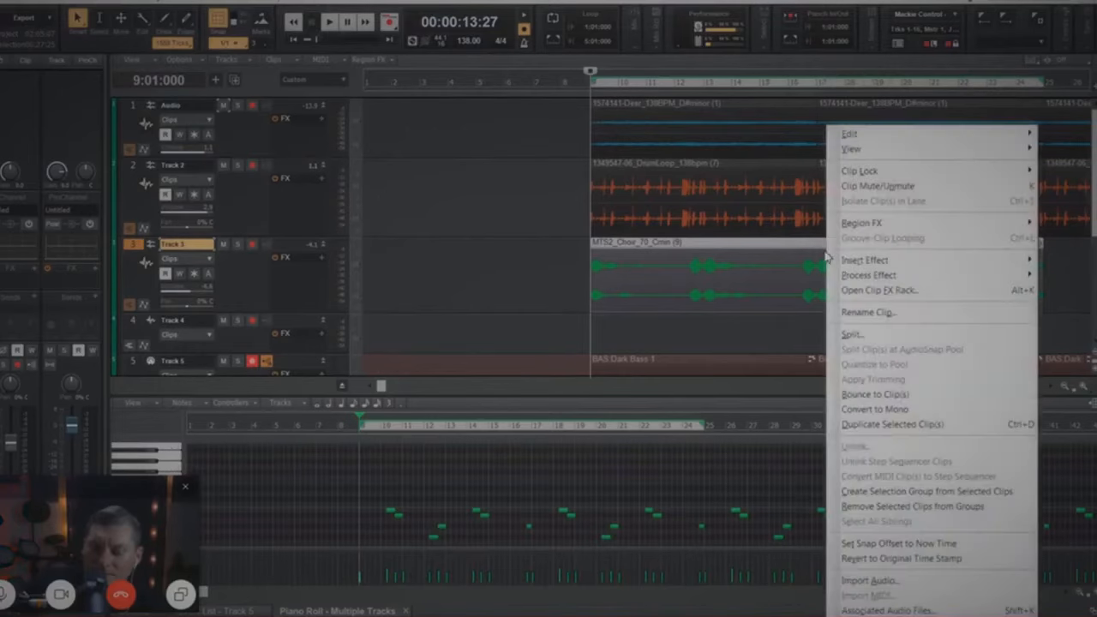
click(802, 255)
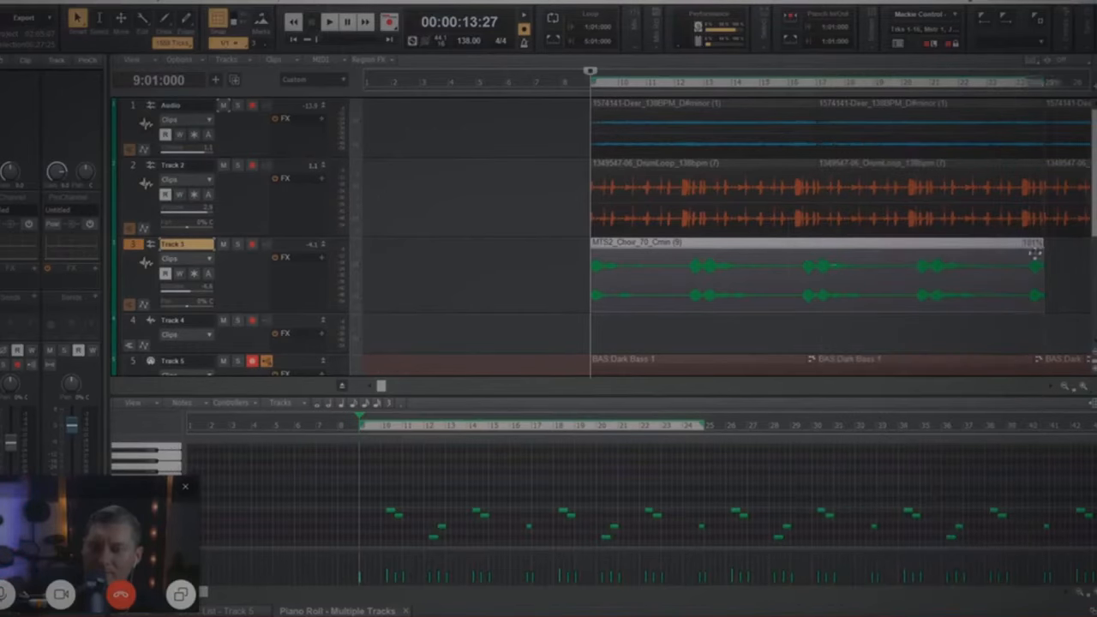
right_click(829, 249)
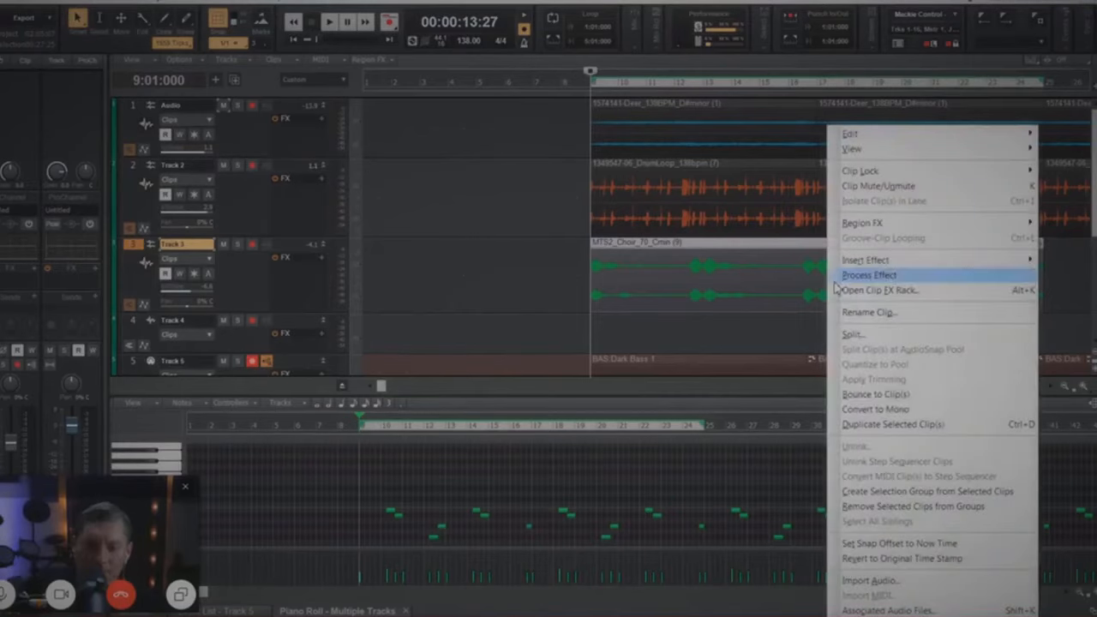
click(877, 396)
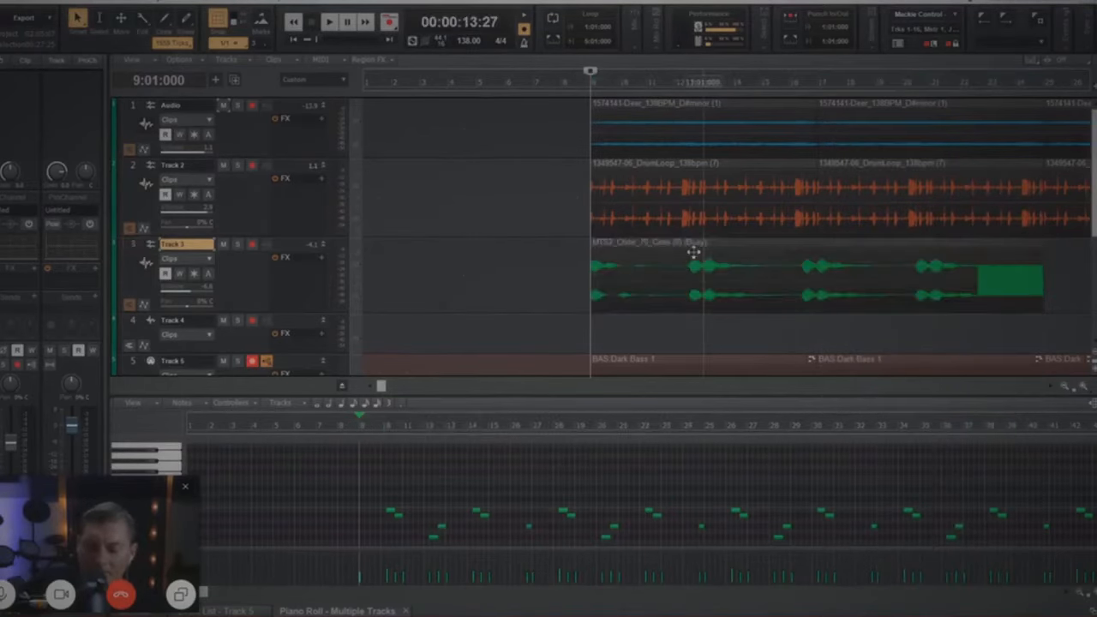
Step: Save the project with the bounced choir clip under its existing name
click(1068, 388)
click(1068, 388)
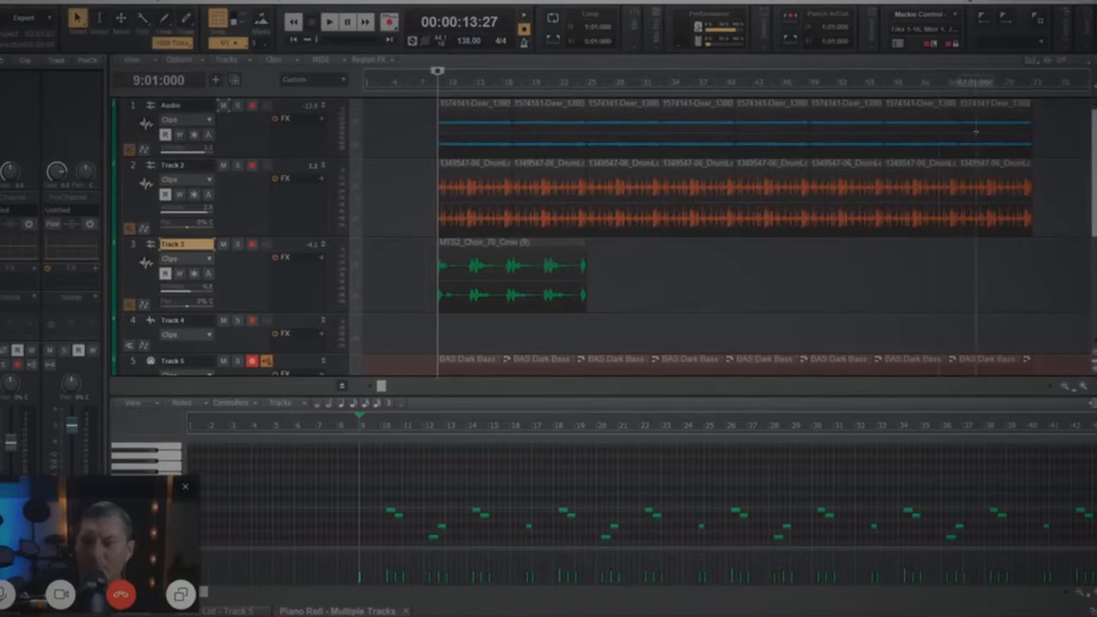
click(10, 2)
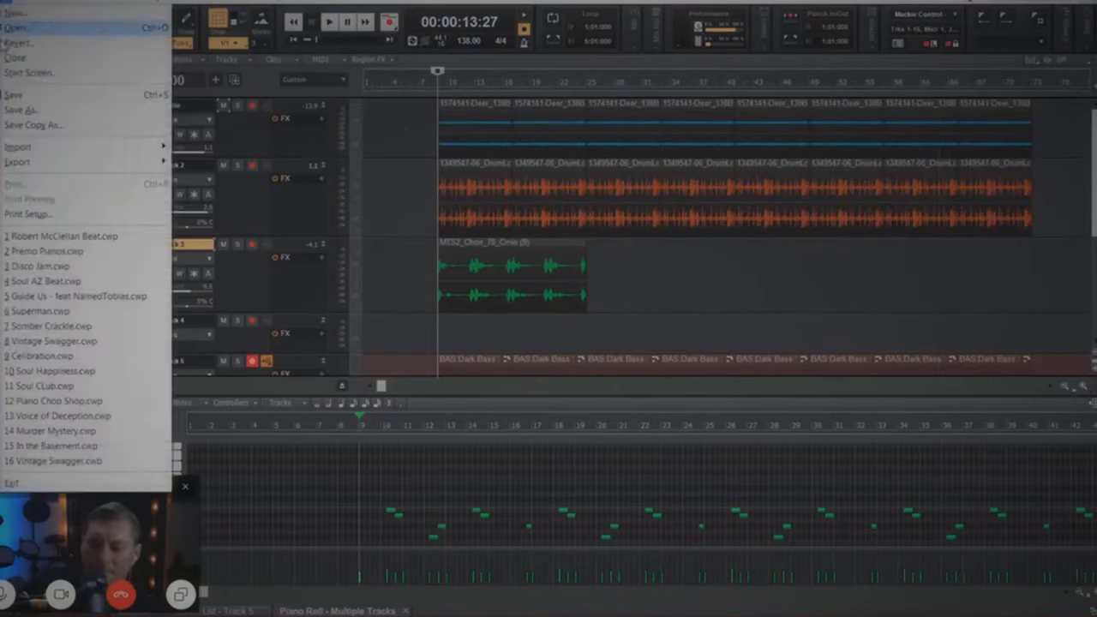
click(26, 94)
Step: Save a version of the project in the Cakewalk Bundle format
click(10, 2)
click(15, 112)
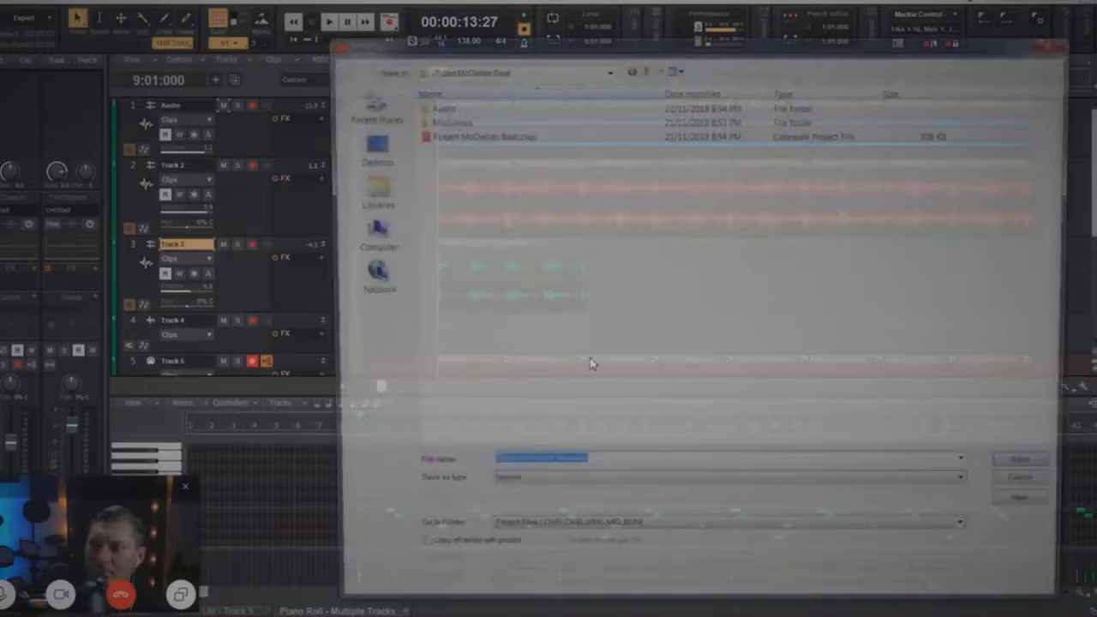
click(600, 488)
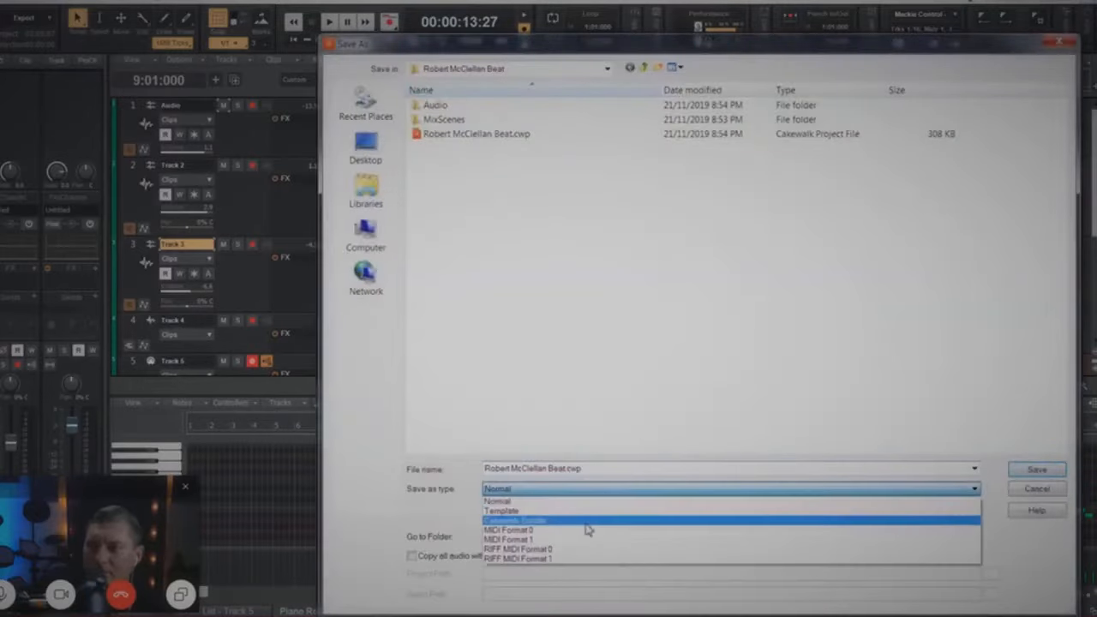
click(600, 522)
click(1037, 470)
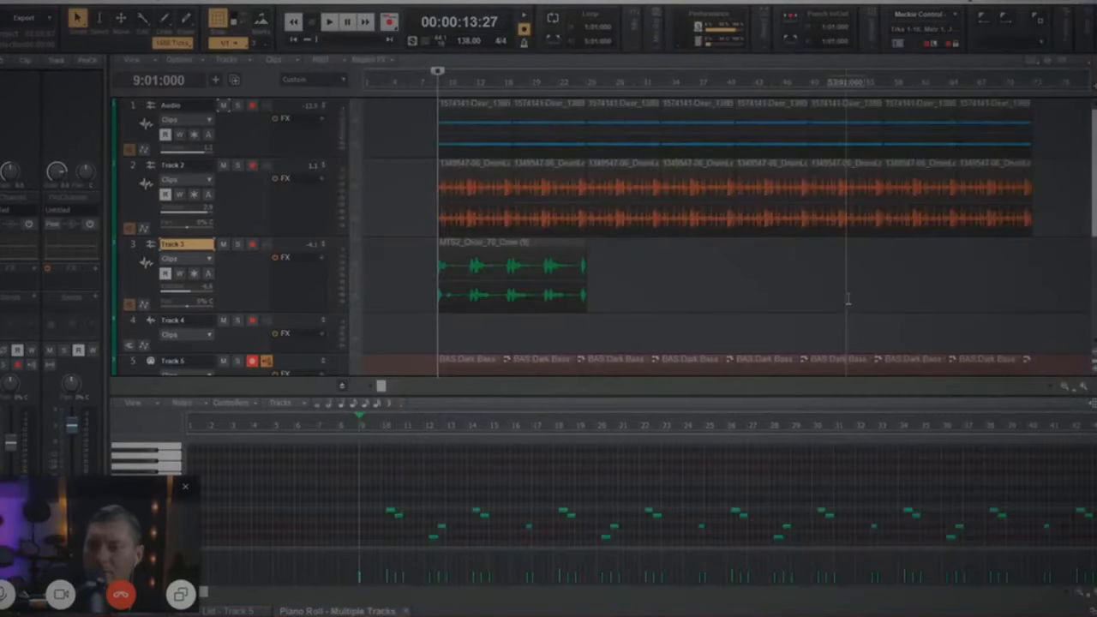
Step: Copy the choir clip on Track 3 directly after itself, and copy both clips onward to fill the rest of the beat
click(480, 249)
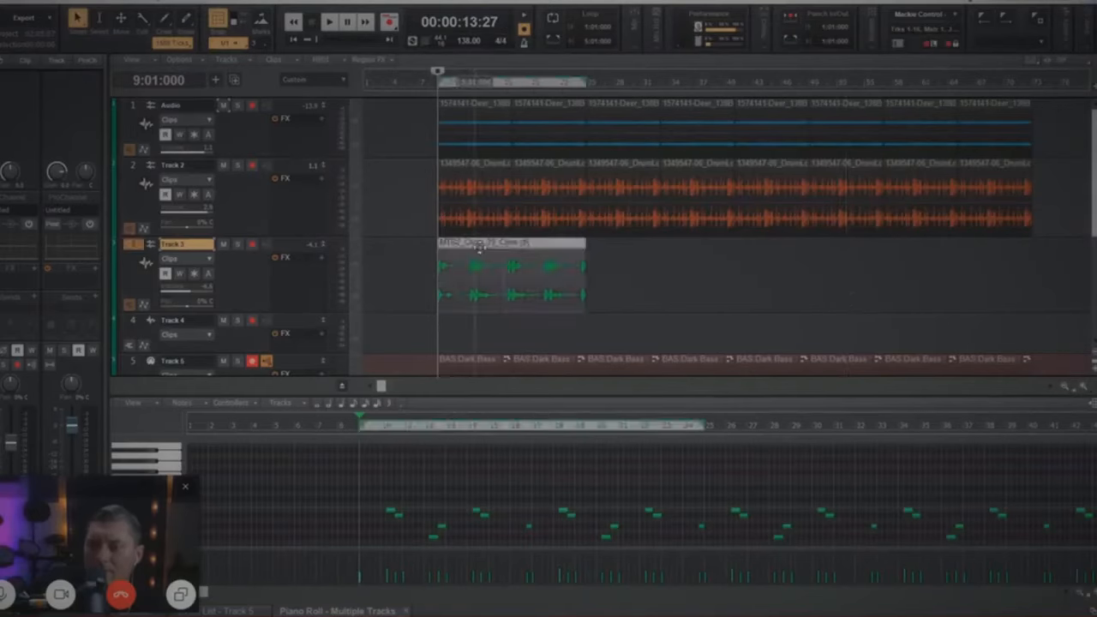
drag(480, 249, 548, 246)
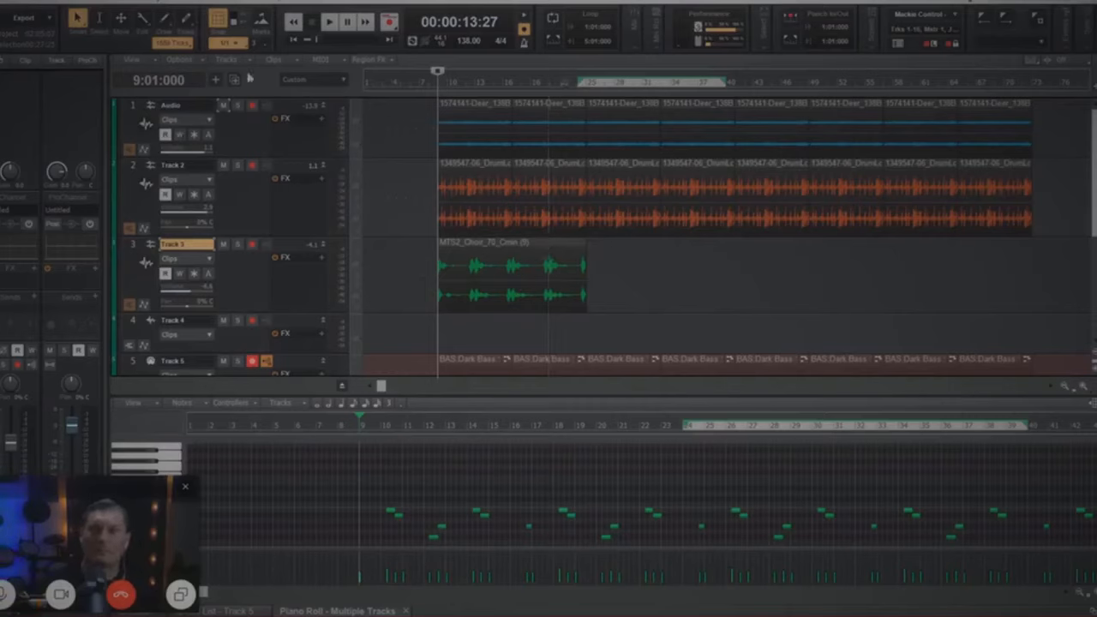
drag(493, 246, 642, 262)
click(533, 254)
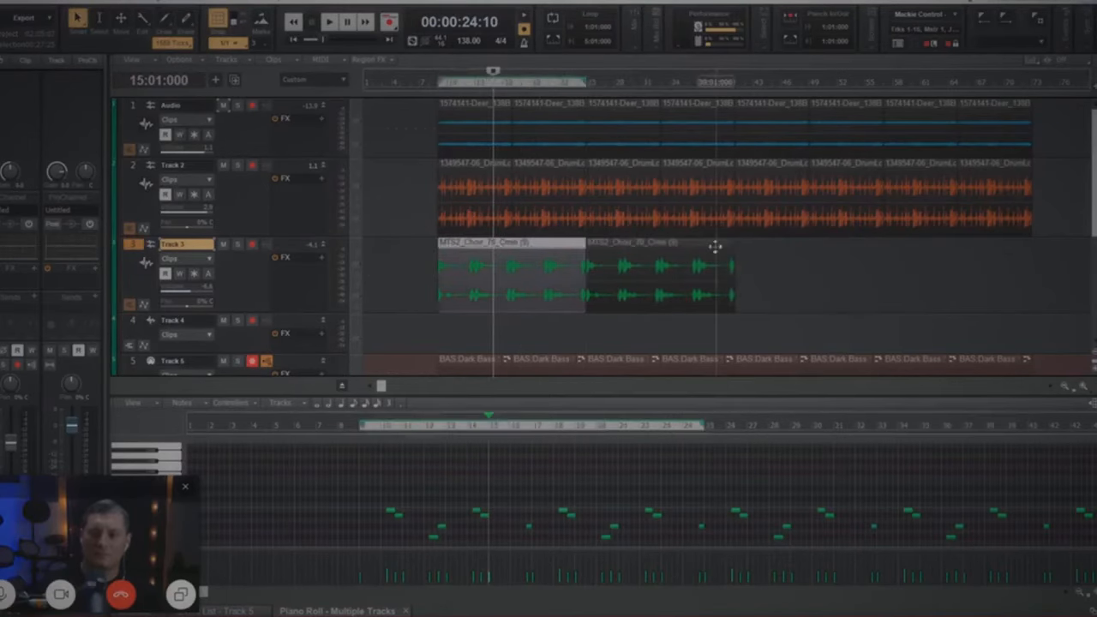
ctrl+click(660, 246)
drag(502, 252, 788, 263)
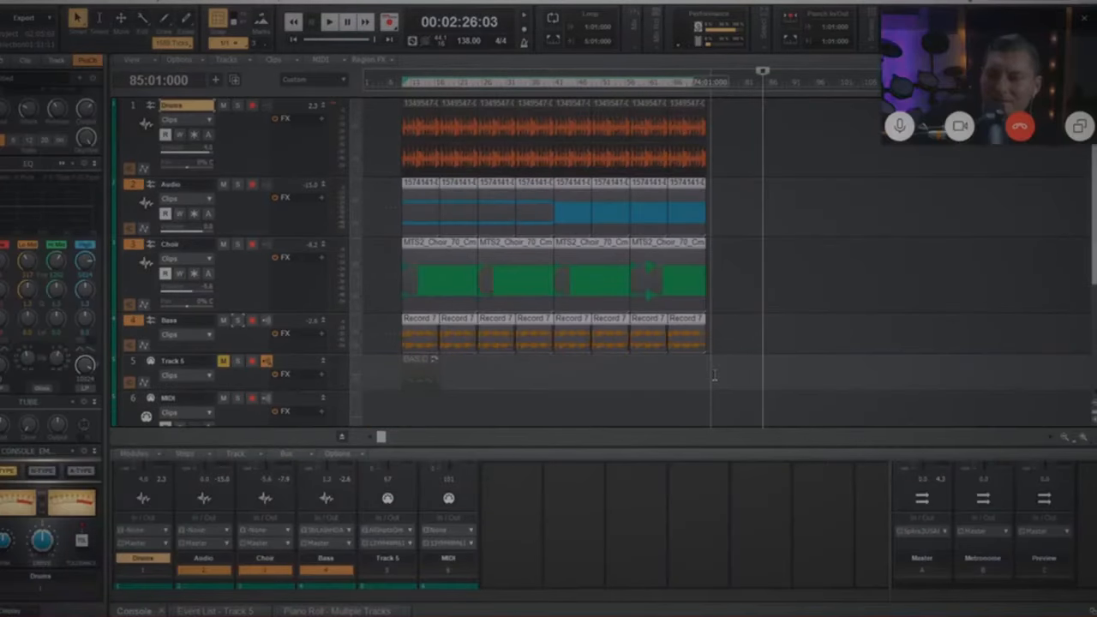
Step: Play the full arrangement from measure 9 to check how the drums, audio, choir and bass sound together
click(402, 84)
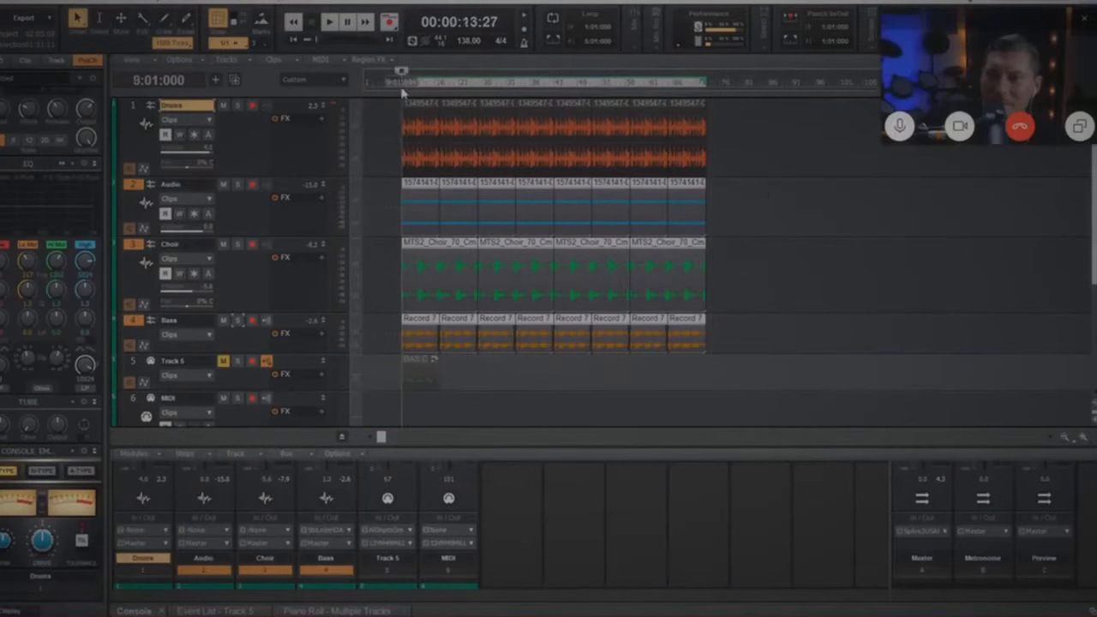
key(space)
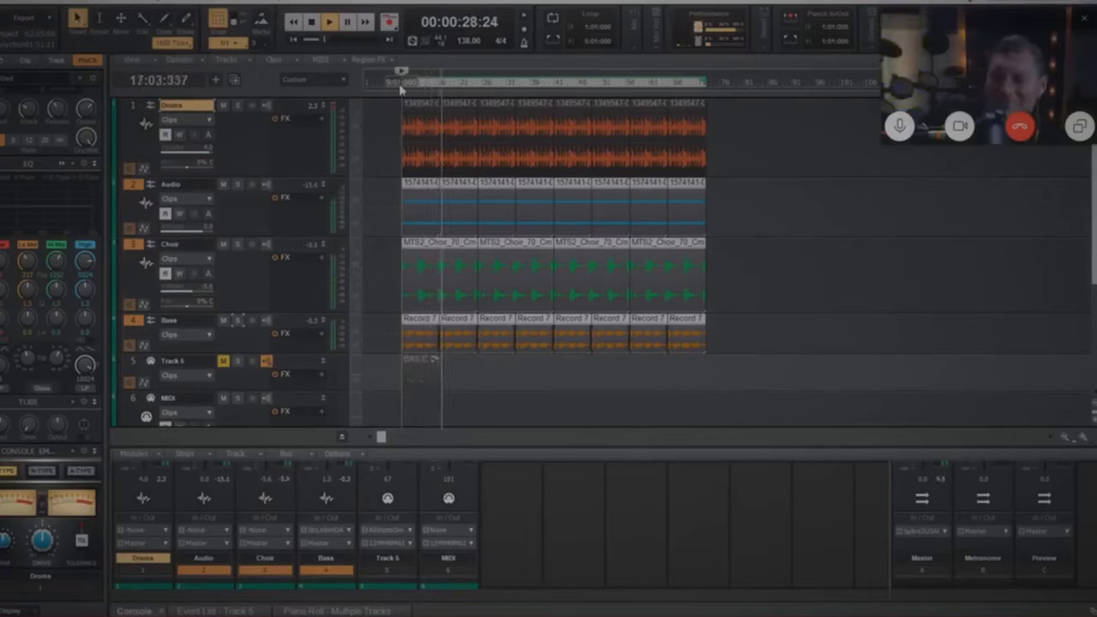
key(space)
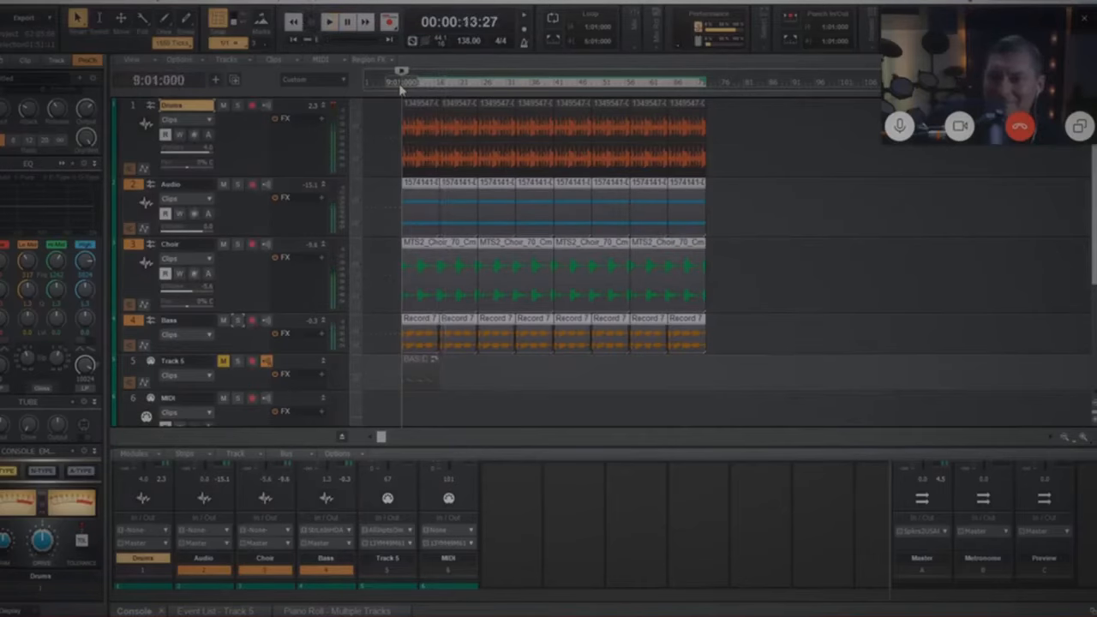
Step: Insert a MIDI track above Track 5 and mute the three MIDI tracks below the Bass track
click(257, 383)
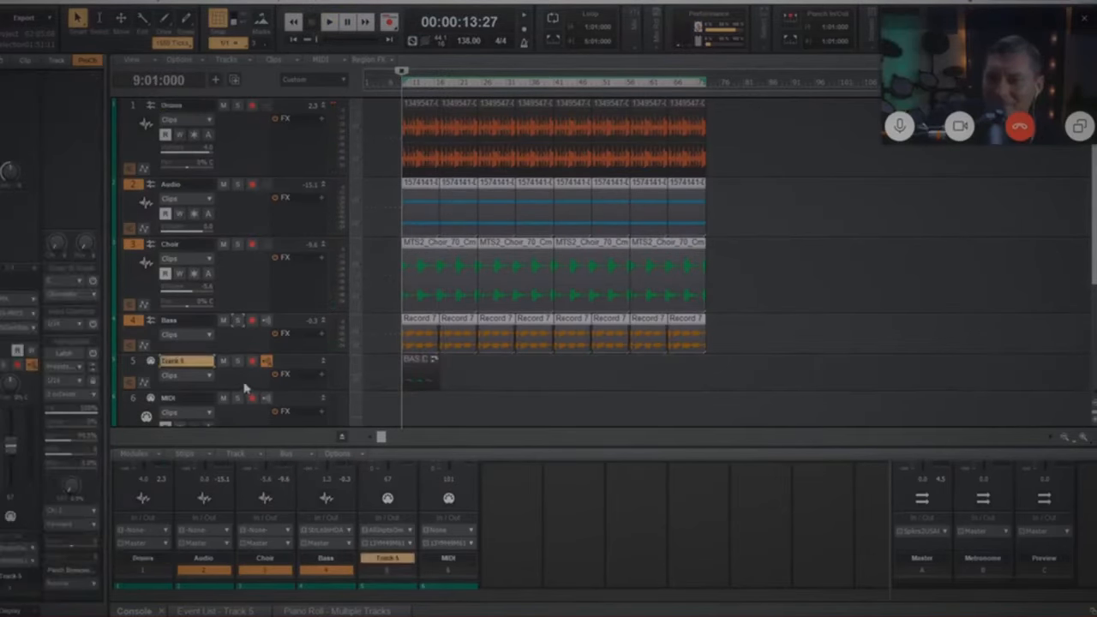
scroll(244, 388, down, 1)
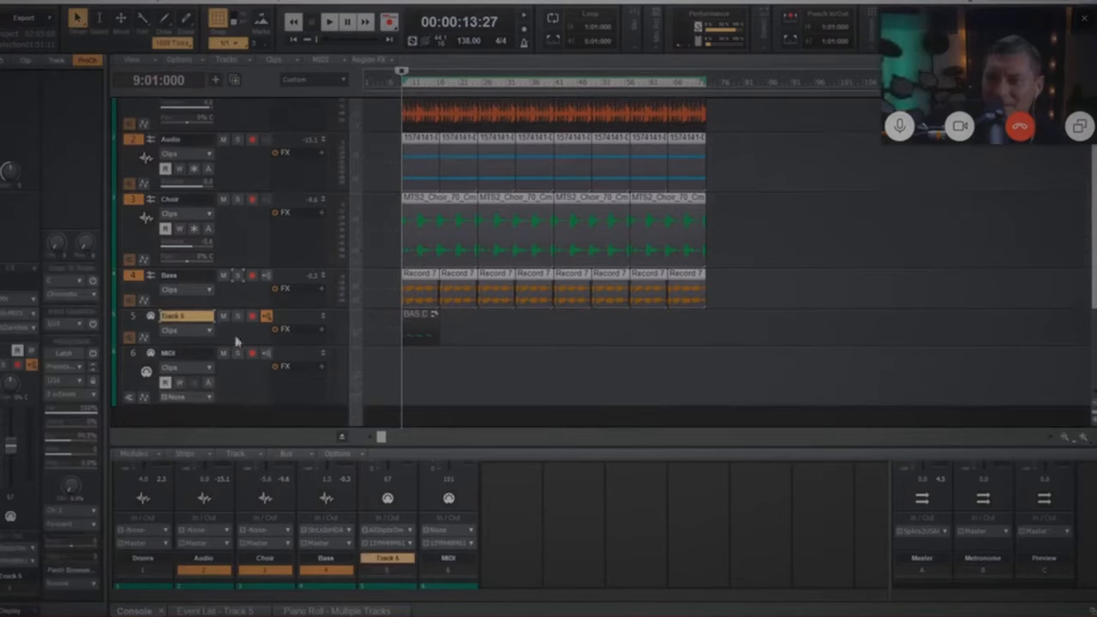
right_click(238, 341)
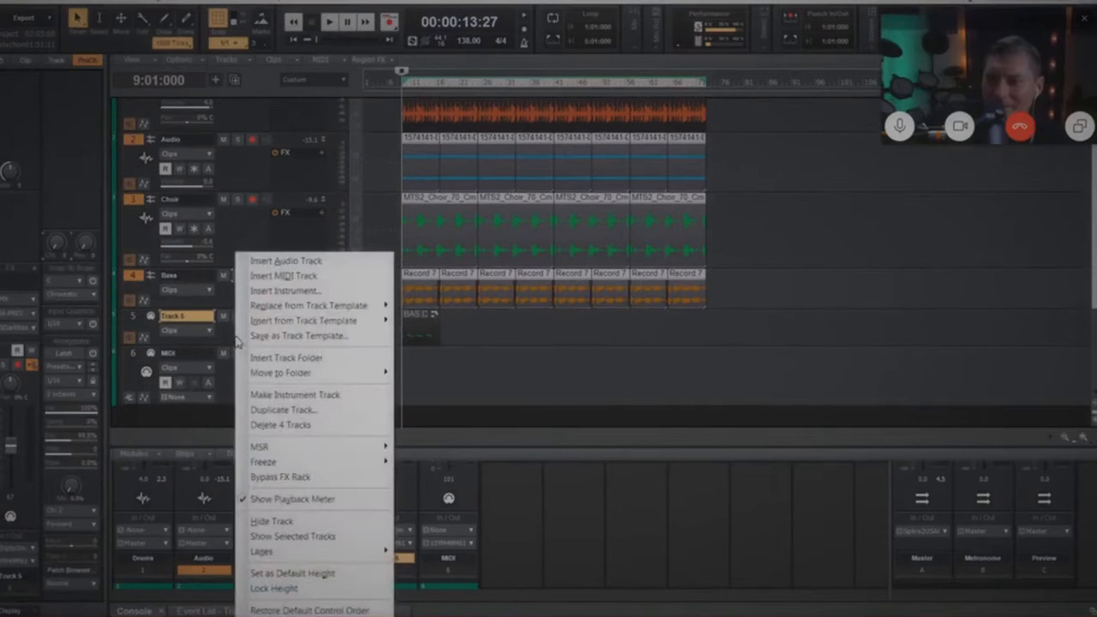
click(279, 286)
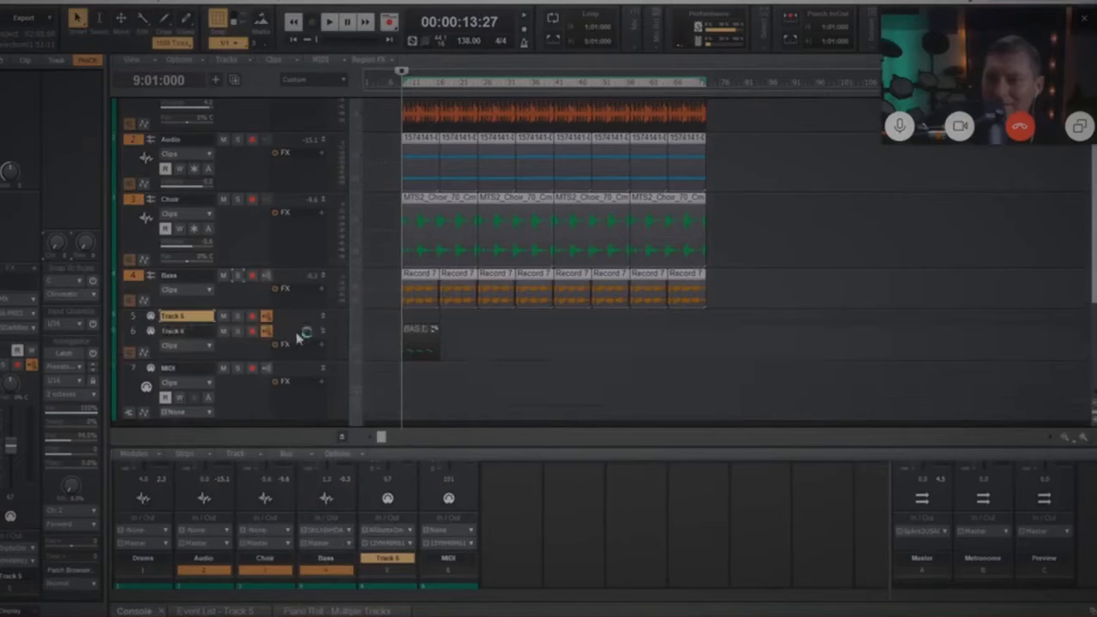
drag(315, 334, 223, 390)
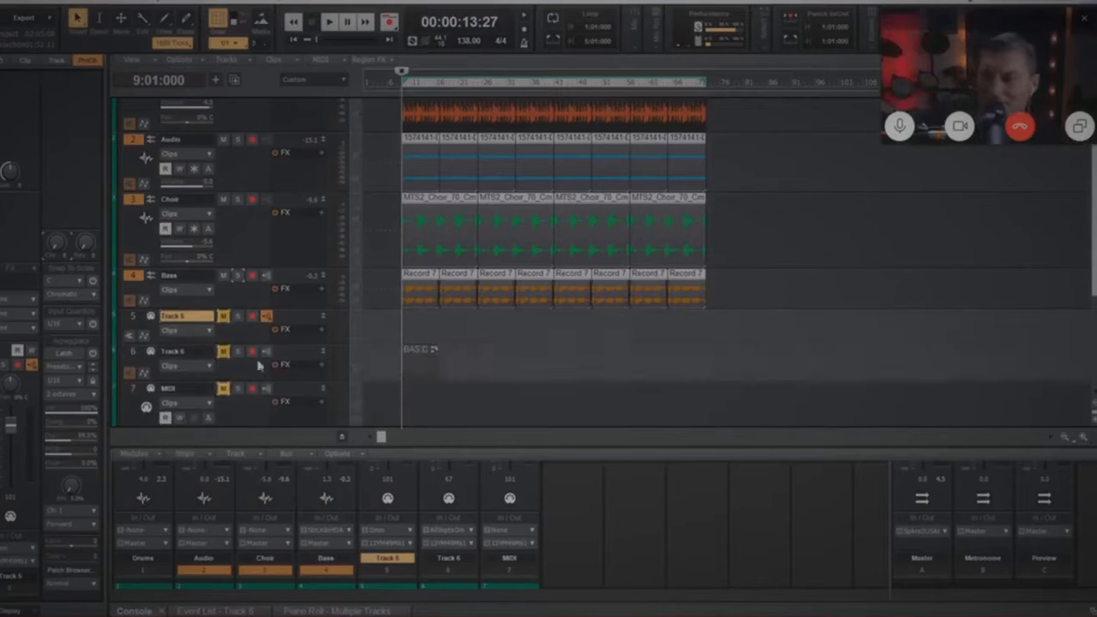
Step: Insert a Massive soft synth and move its track directly below the Bass track
click(101, 7)
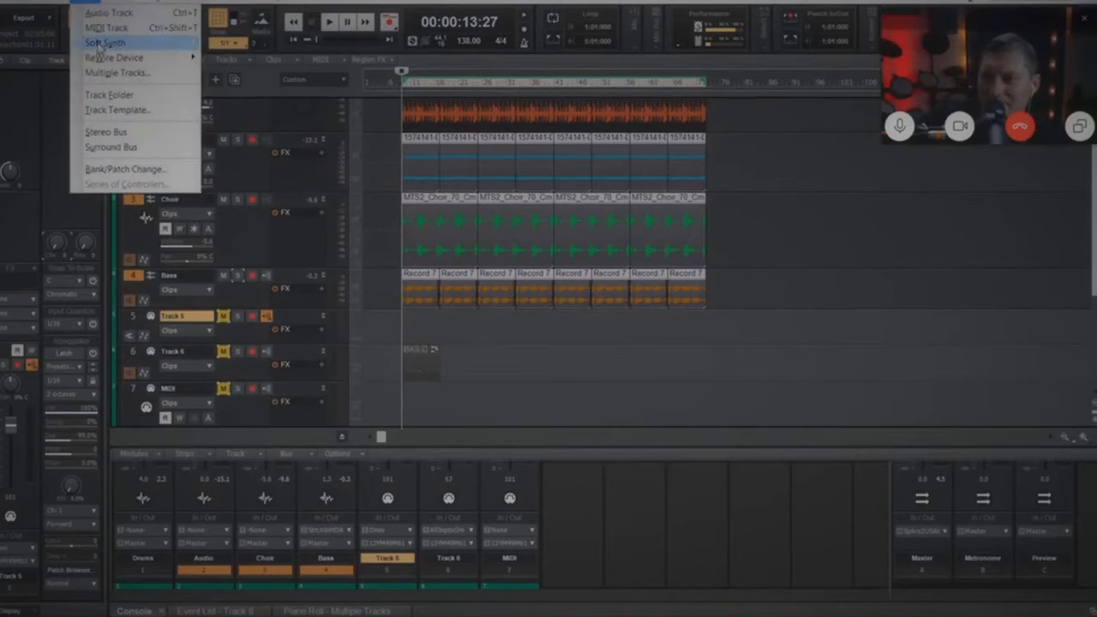
mouse_move(97, 44)
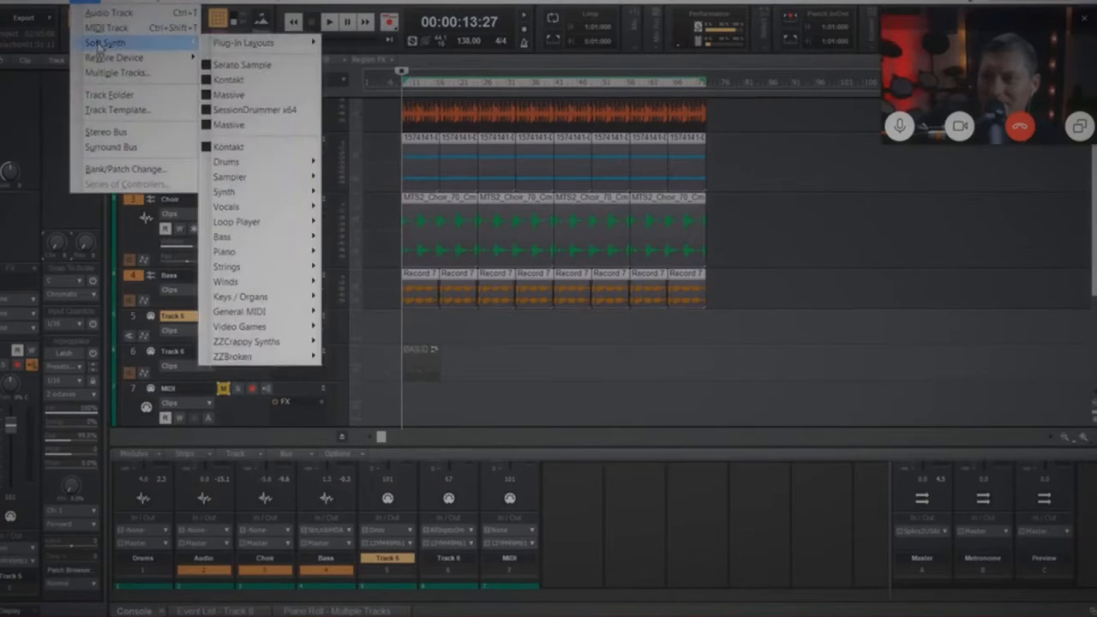
click(249, 95)
click(706, 200)
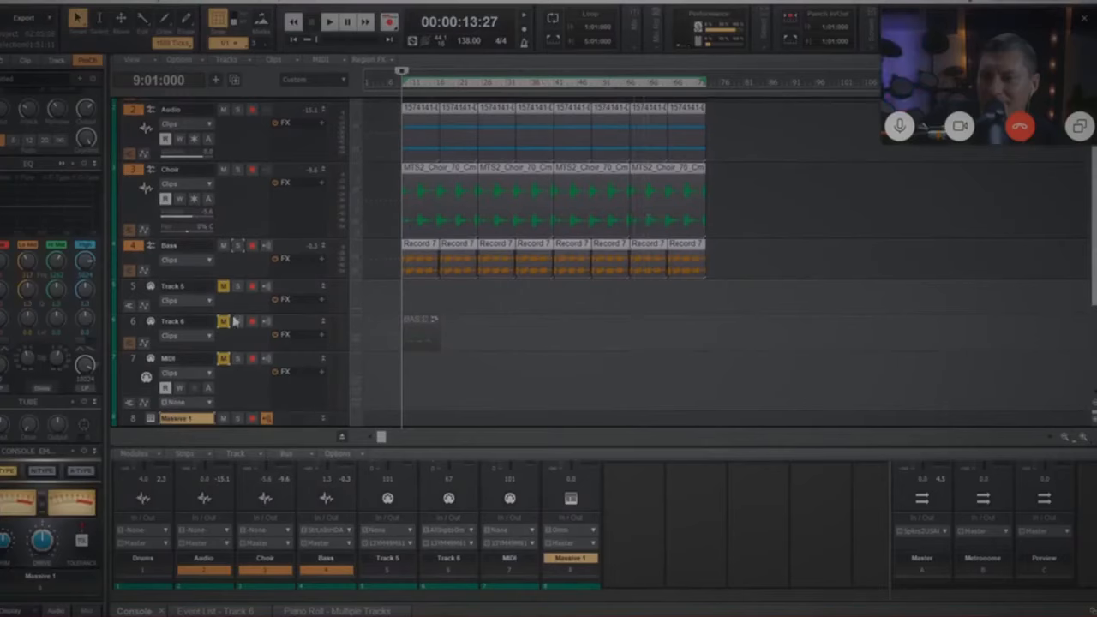
scroll(273, 385, down, 2)
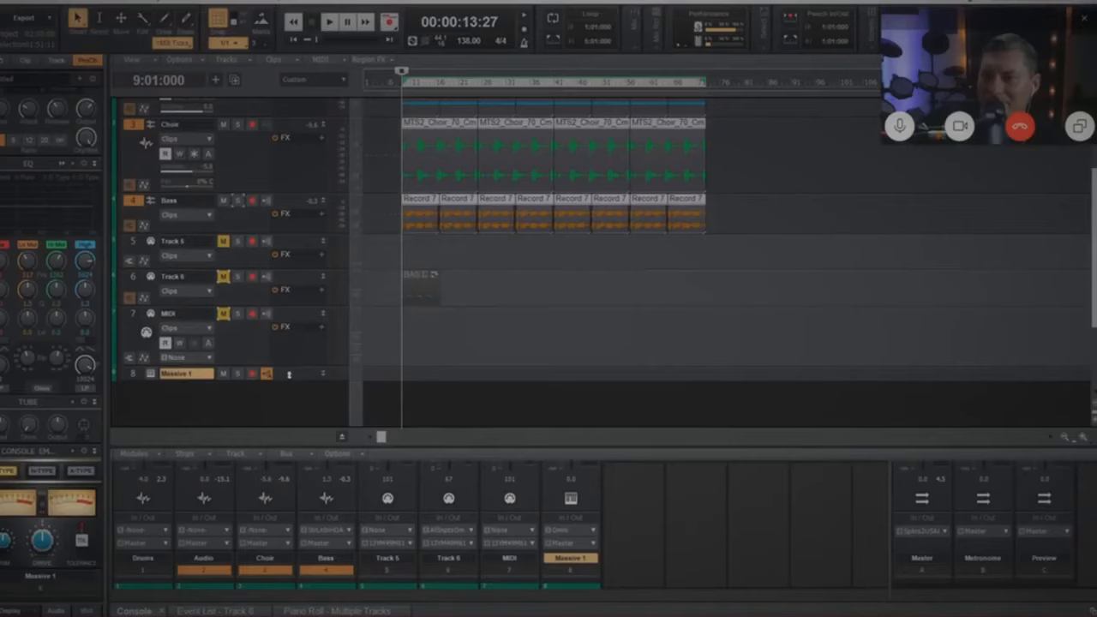
drag(287, 374, 301, 251)
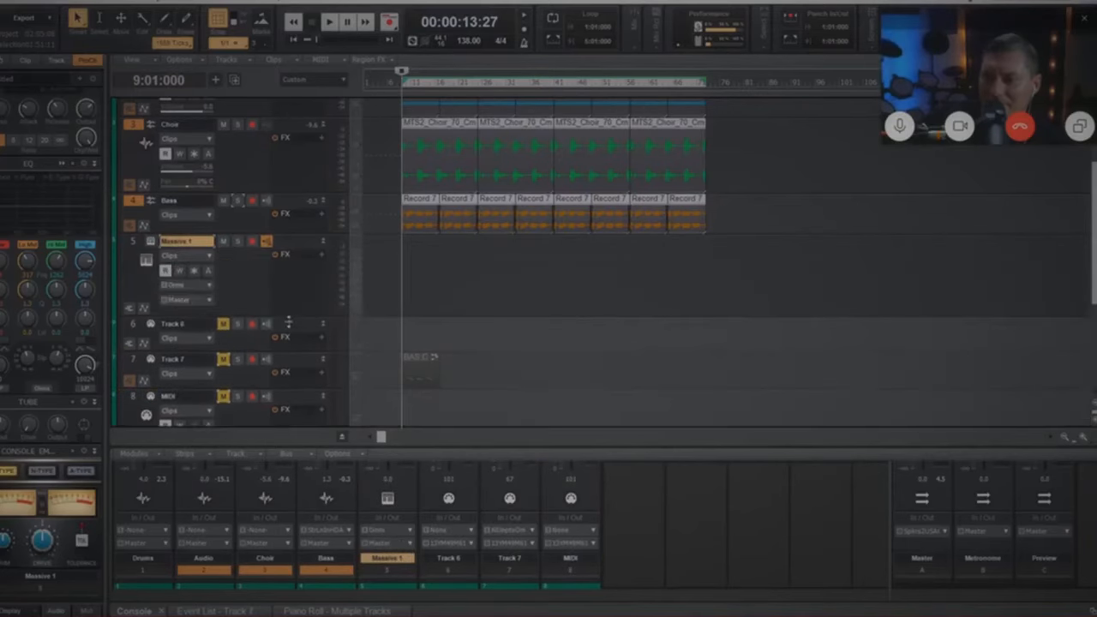
Step: Open the Massive synth of the new track and load a preset from its preset list
click(151, 241)
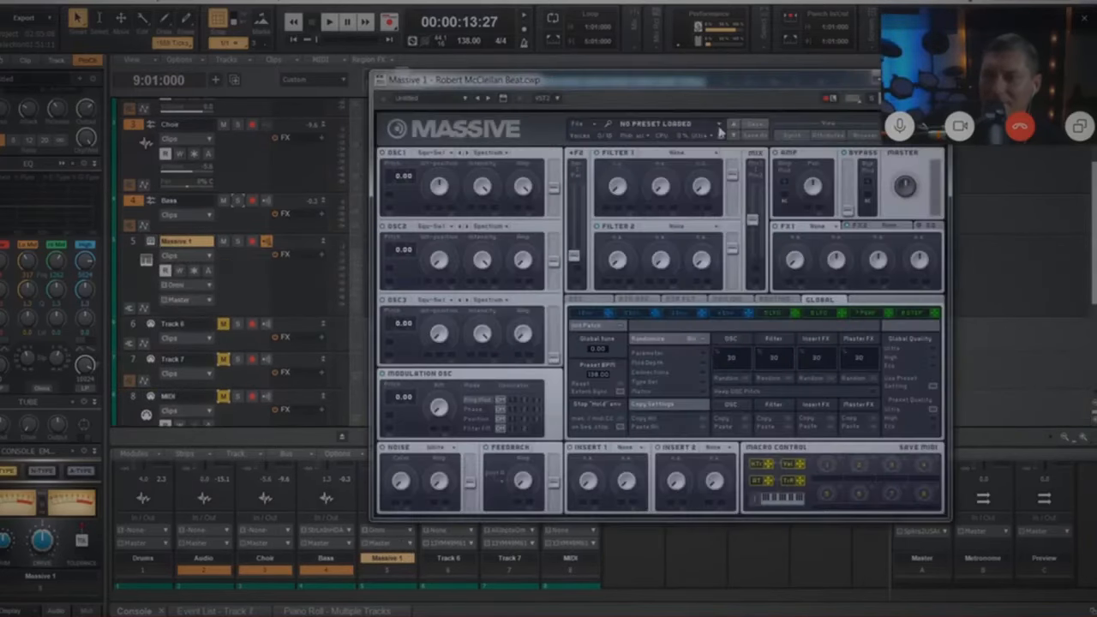
click(723, 125)
scroll(739, 124, down, 10)
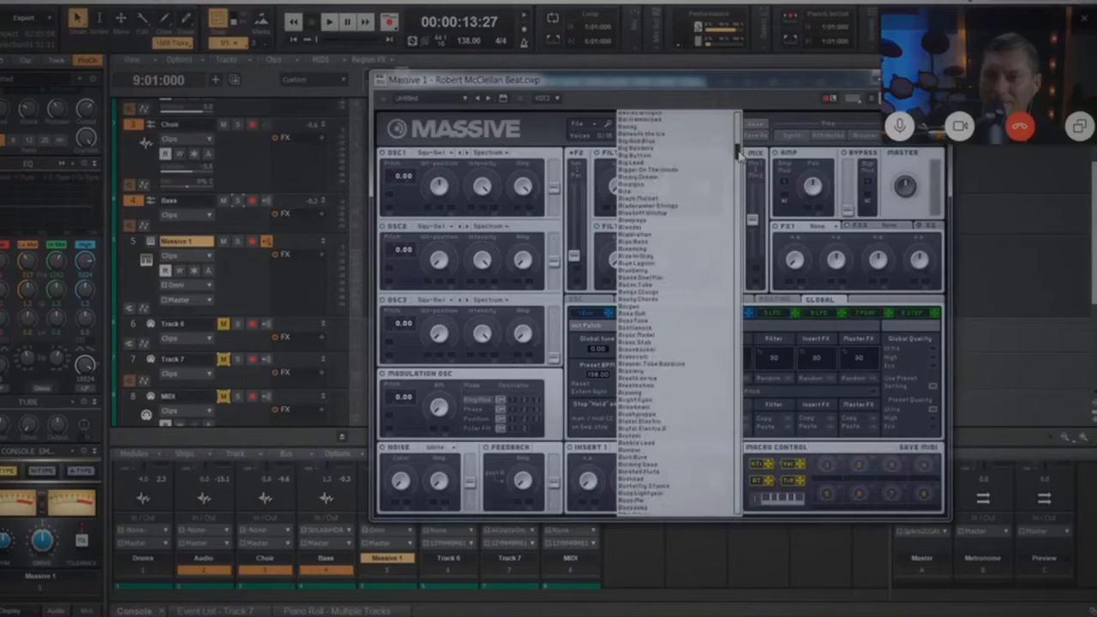
click(676, 215)
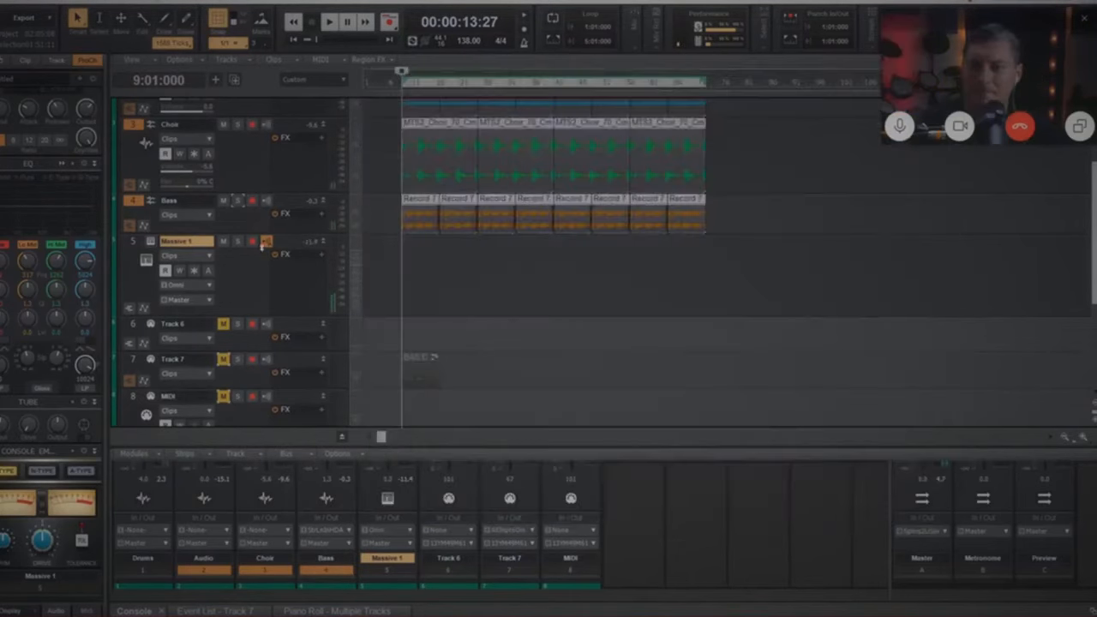
Step: Arm the Massive 1 track and record a MIDI melody over the beat, starting from measure 20
click(253, 241)
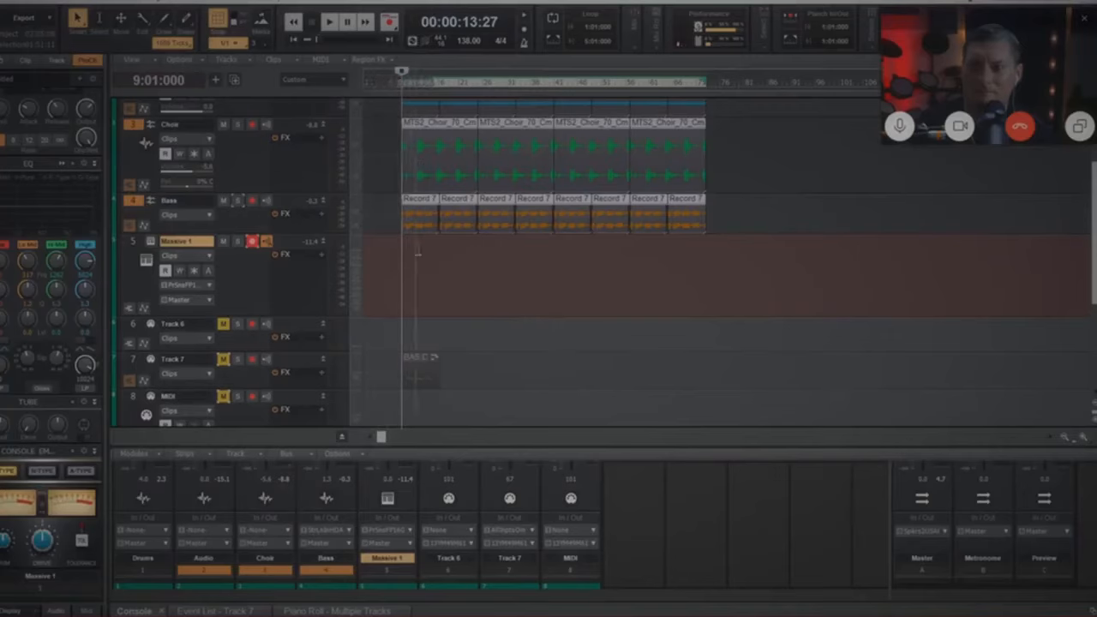
click(455, 77)
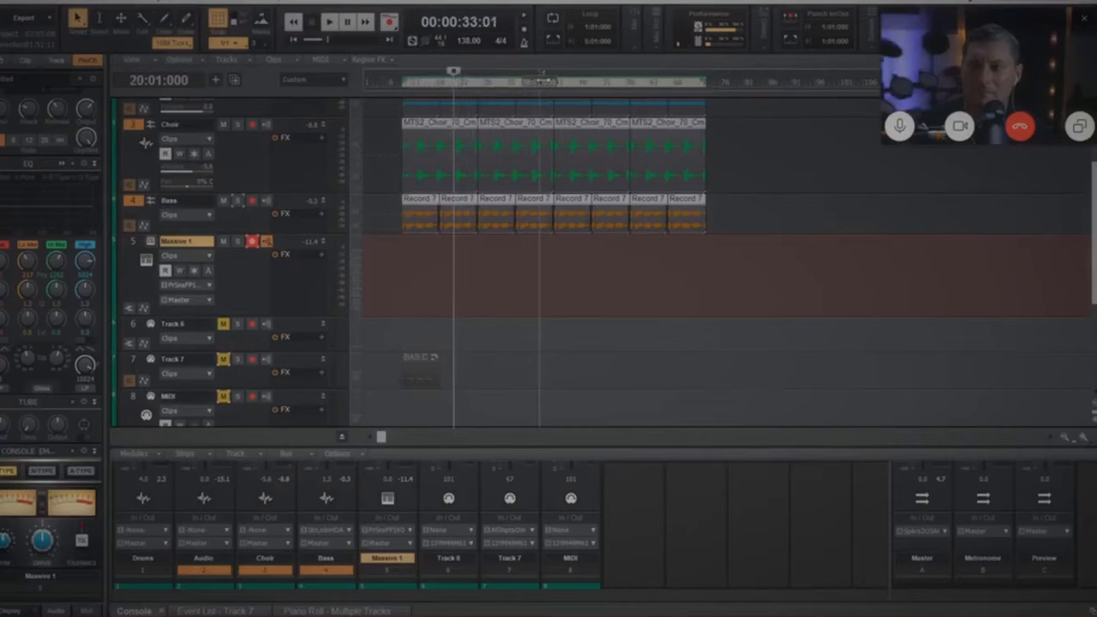
key(space)
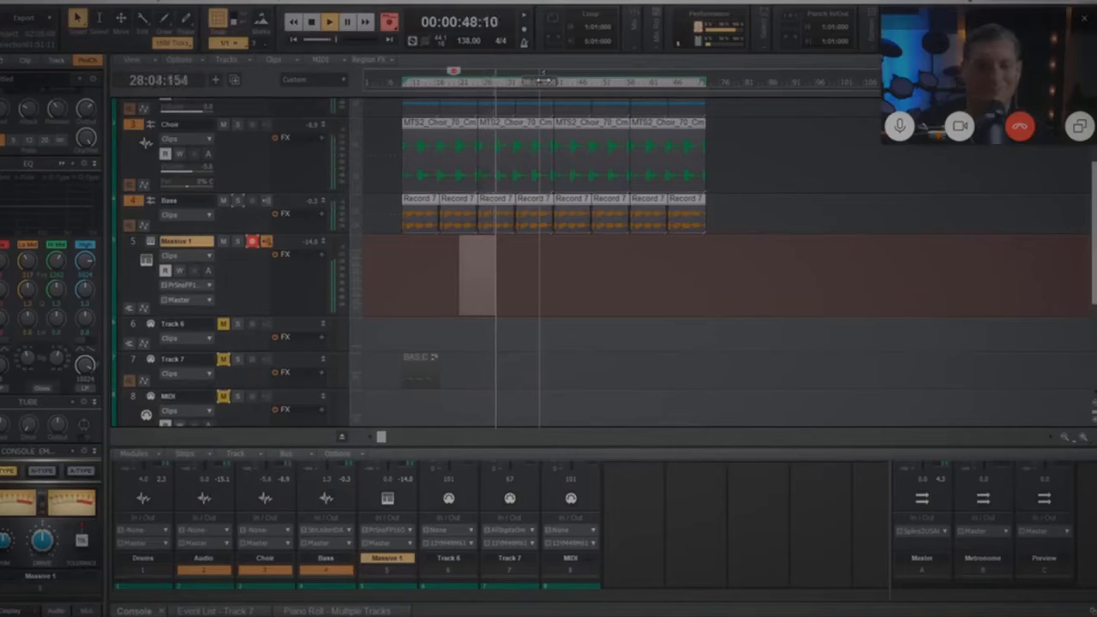
key(space)
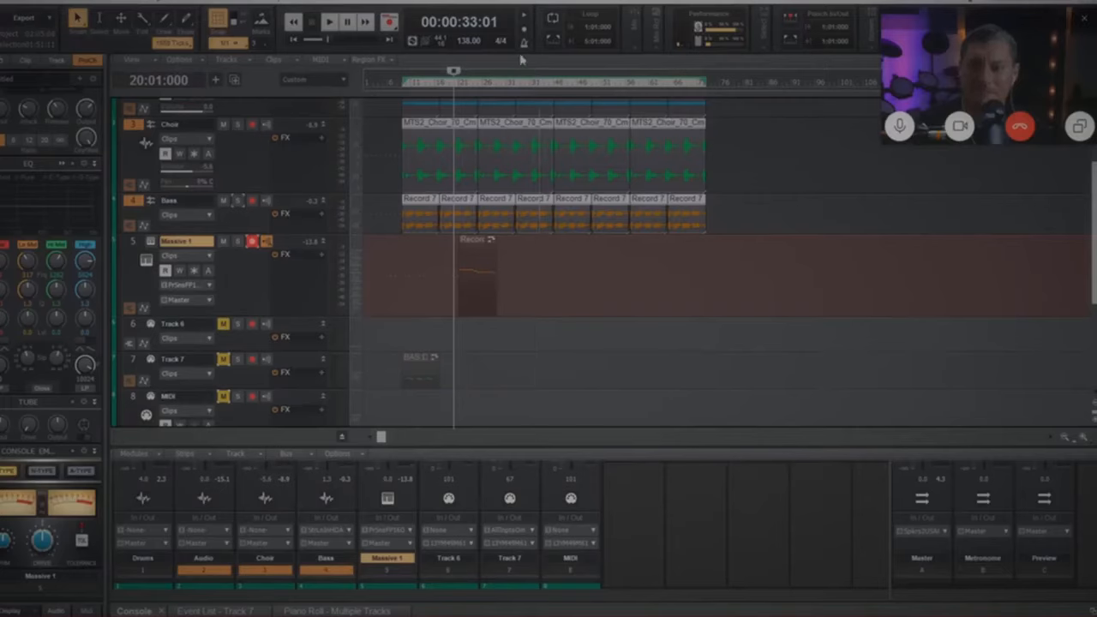
Step: Display the recorded Massive 1 clip in the Piano Roll and enlarge the note editing area
click(484, 246)
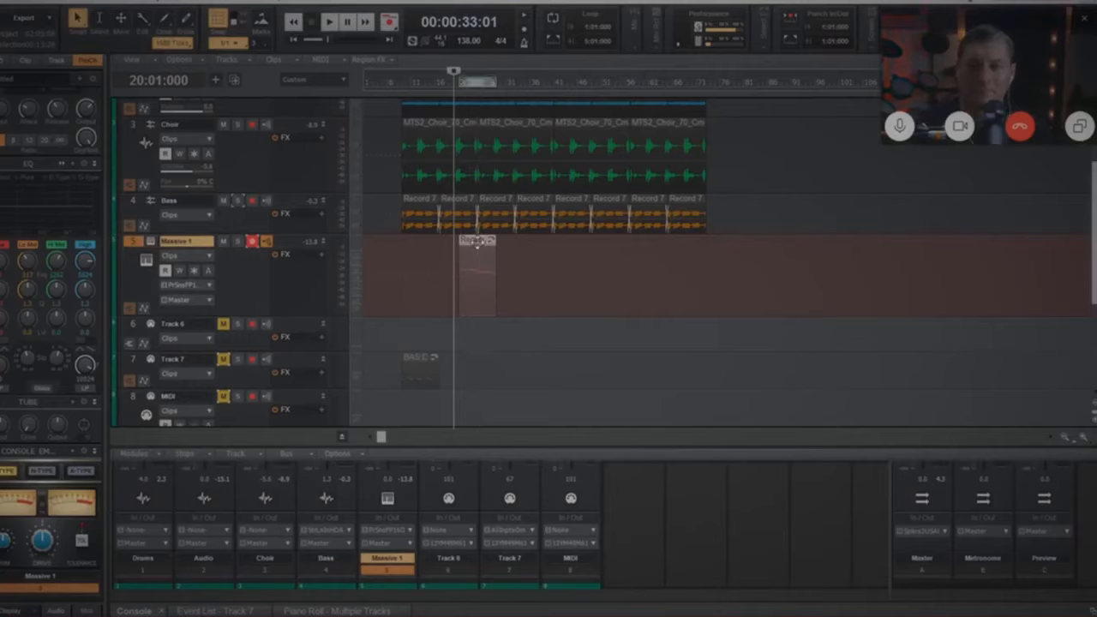
click(324, 611)
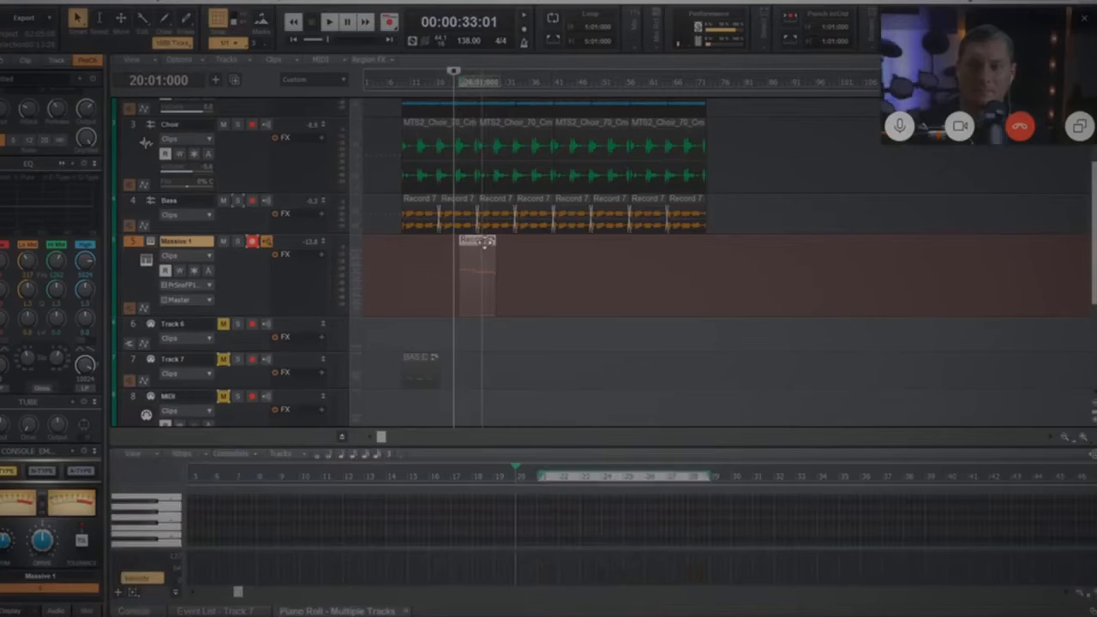
click(486, 244)
drag(663, 446, 677, 285)
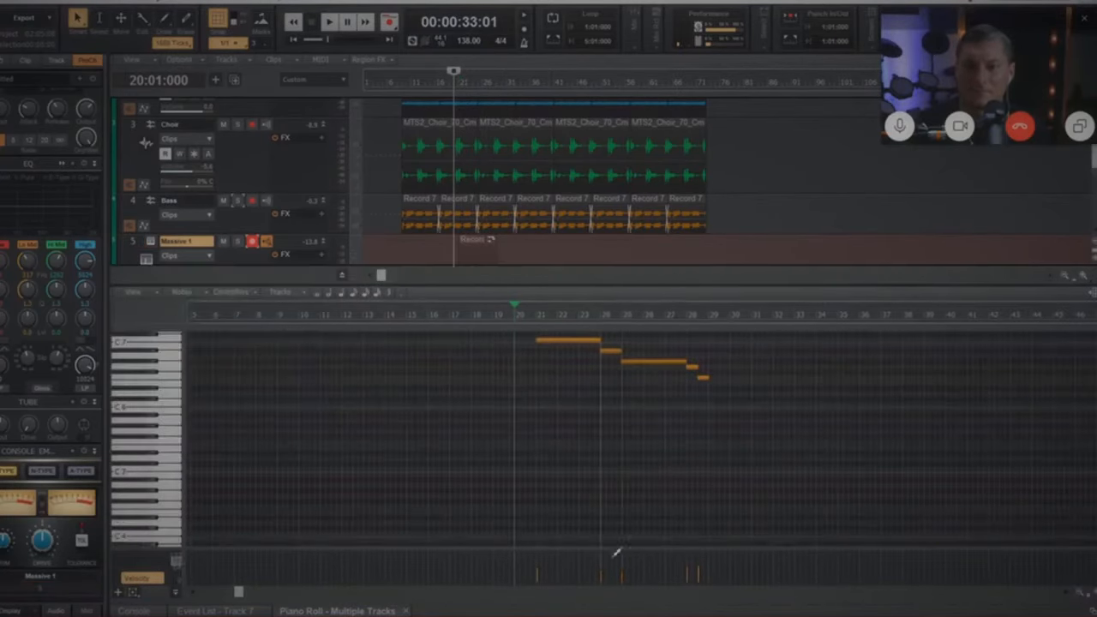
Step: Enlarge the velocity area and draw a level line across all the recorded notes to even out their velocities
drag(615, 543, 612, 434)
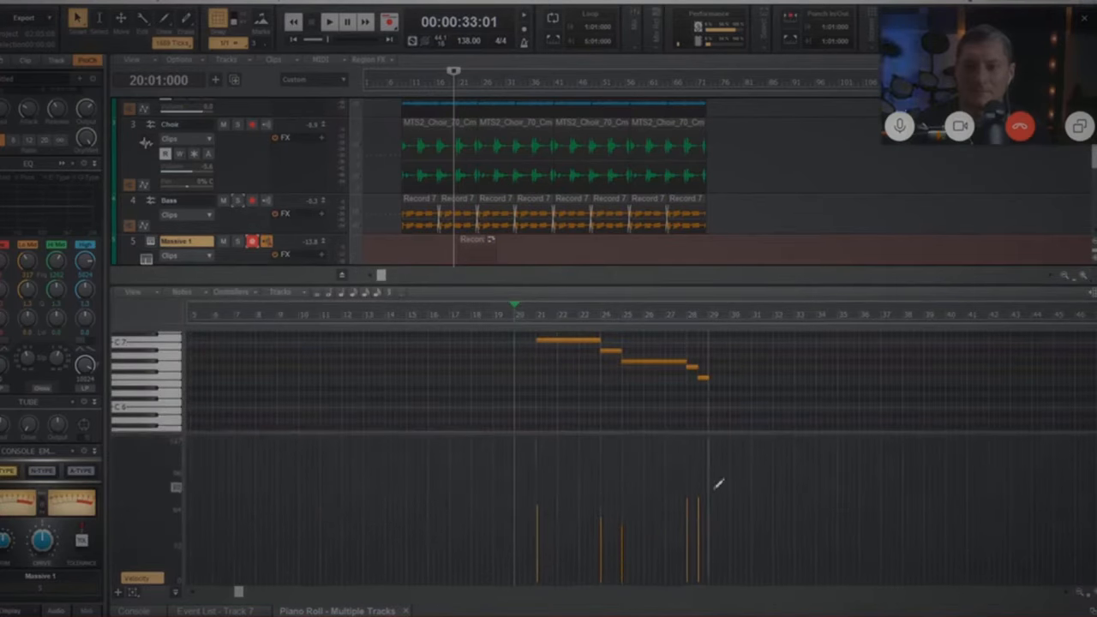
click(165, 19)
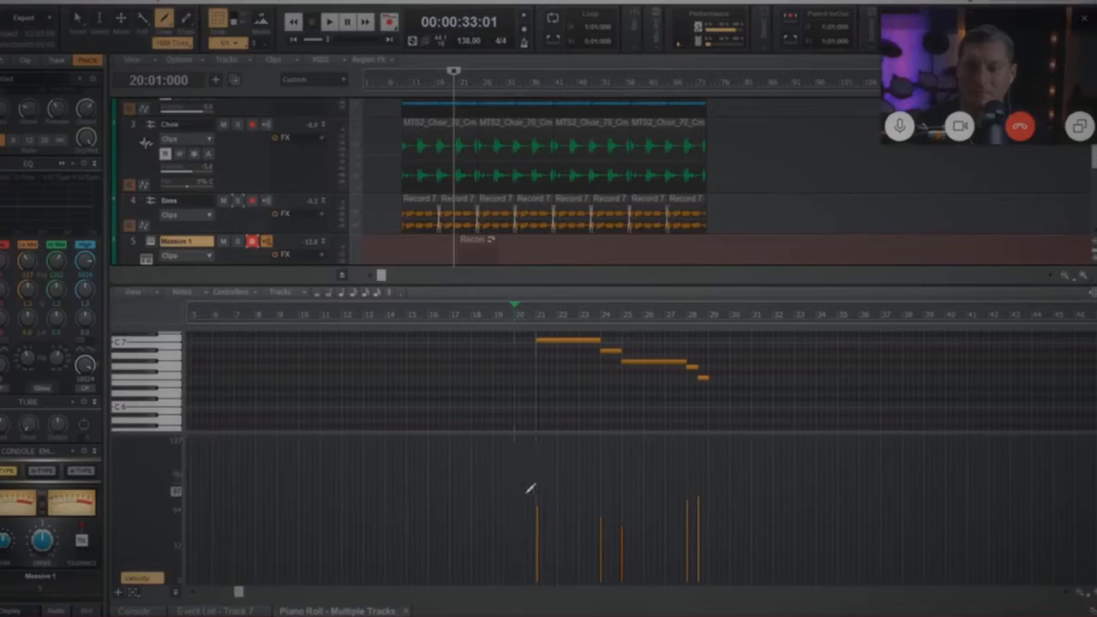
drag(534, 491, 751, 491)
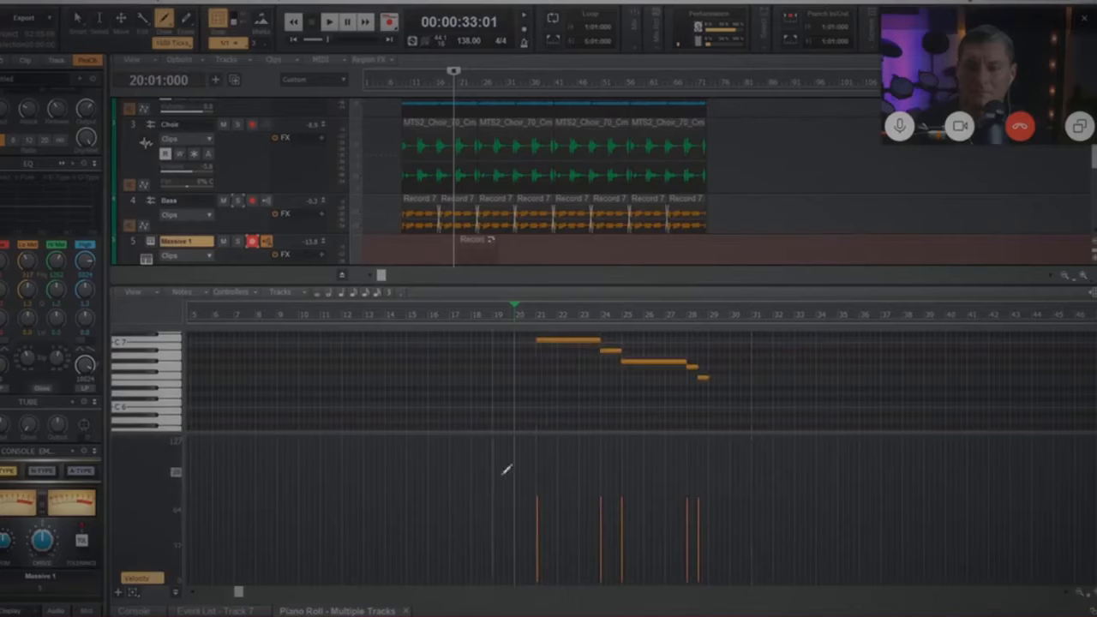
Step: Play back the melody from measure 20, and place its clip at measure 25 with a copy directly after it
key(space)
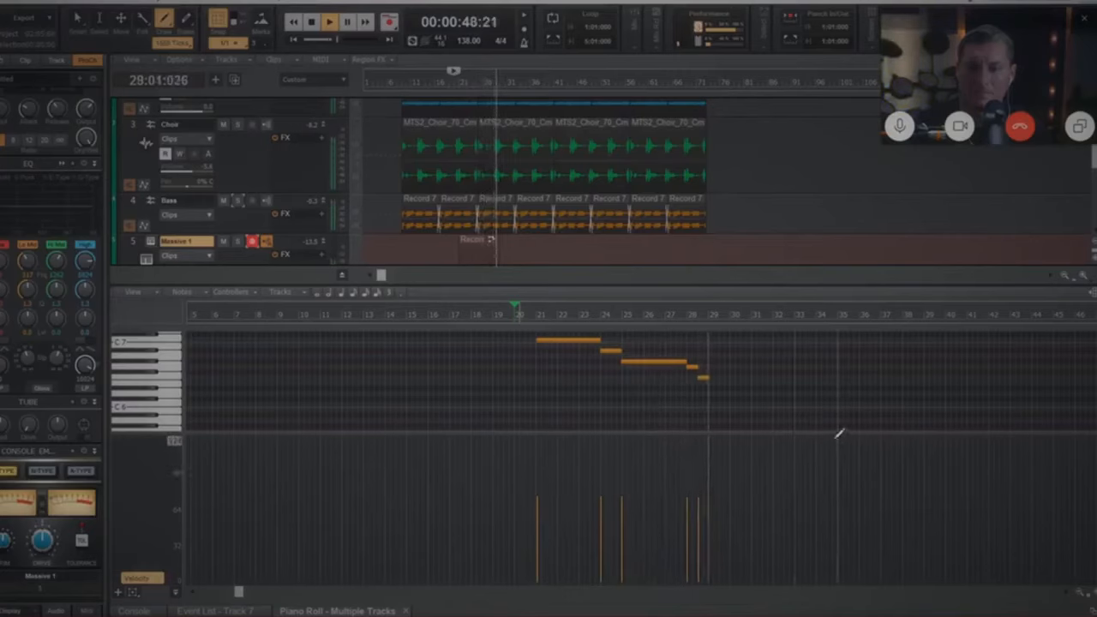
key(space)
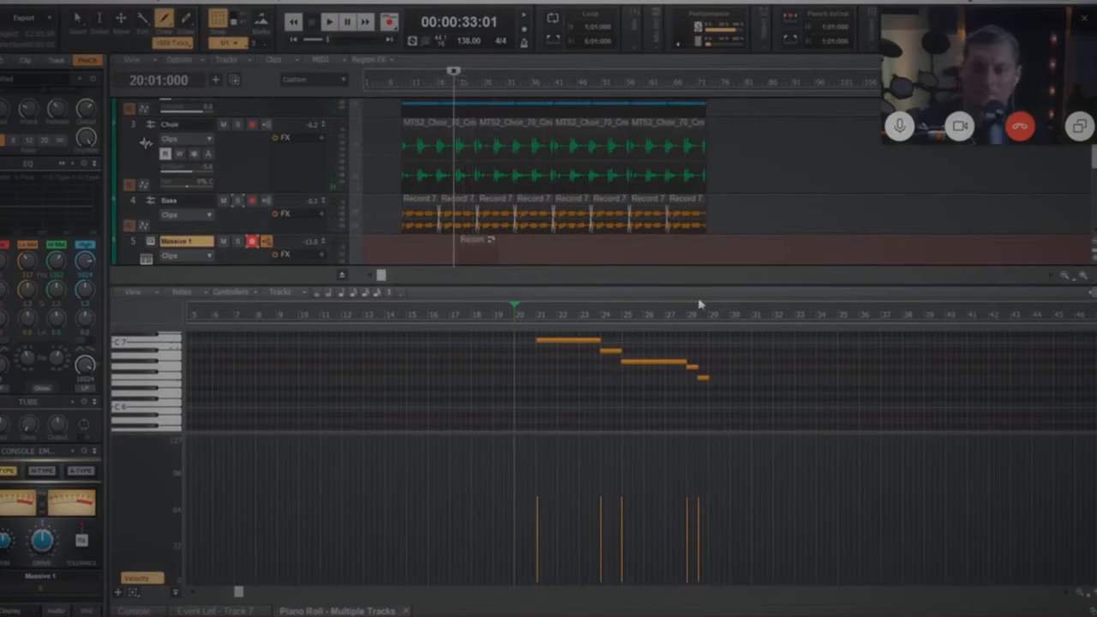
drag(693, 336, 686, 463)
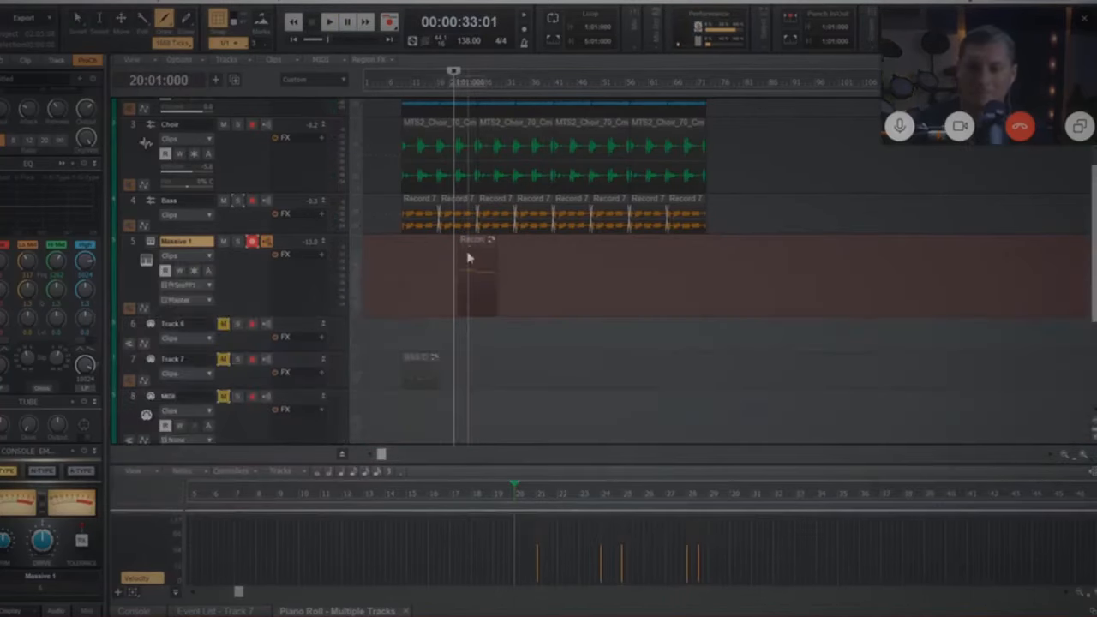
click(77, 18)
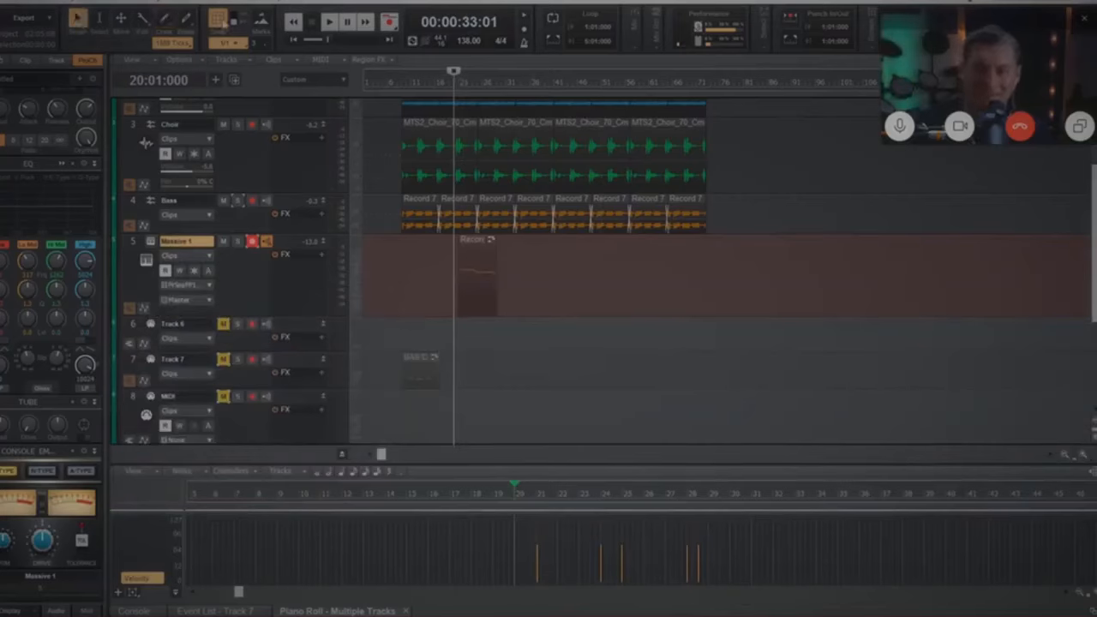
drag(481, 241, 535, 242)
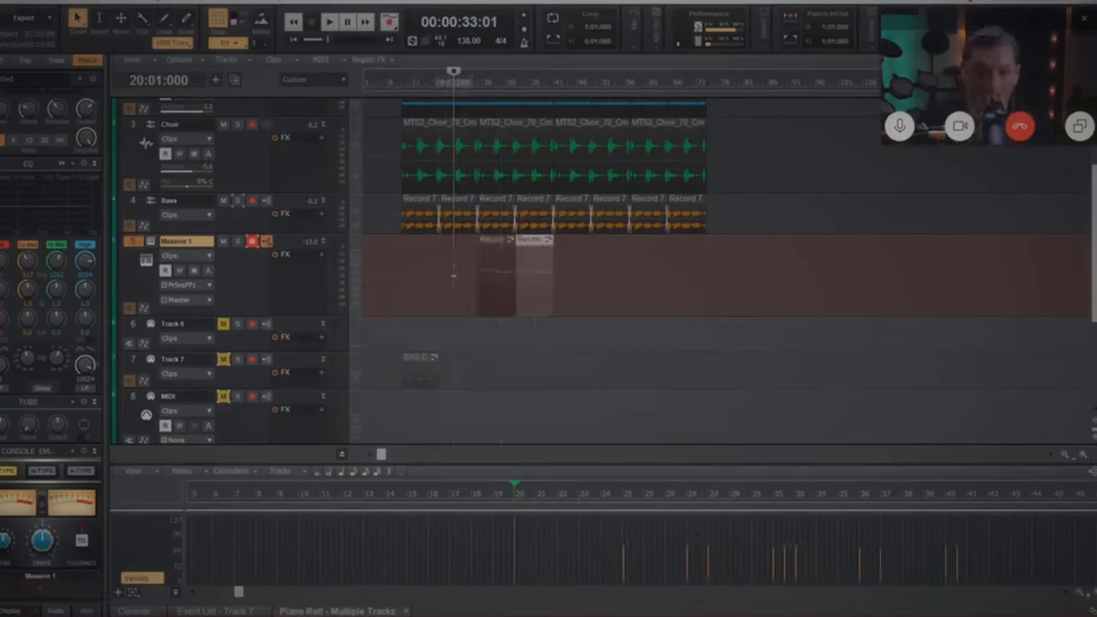
Step: Play the arrangement from measure 20 to hear the two consecutive Massive 1 clips
key(space)
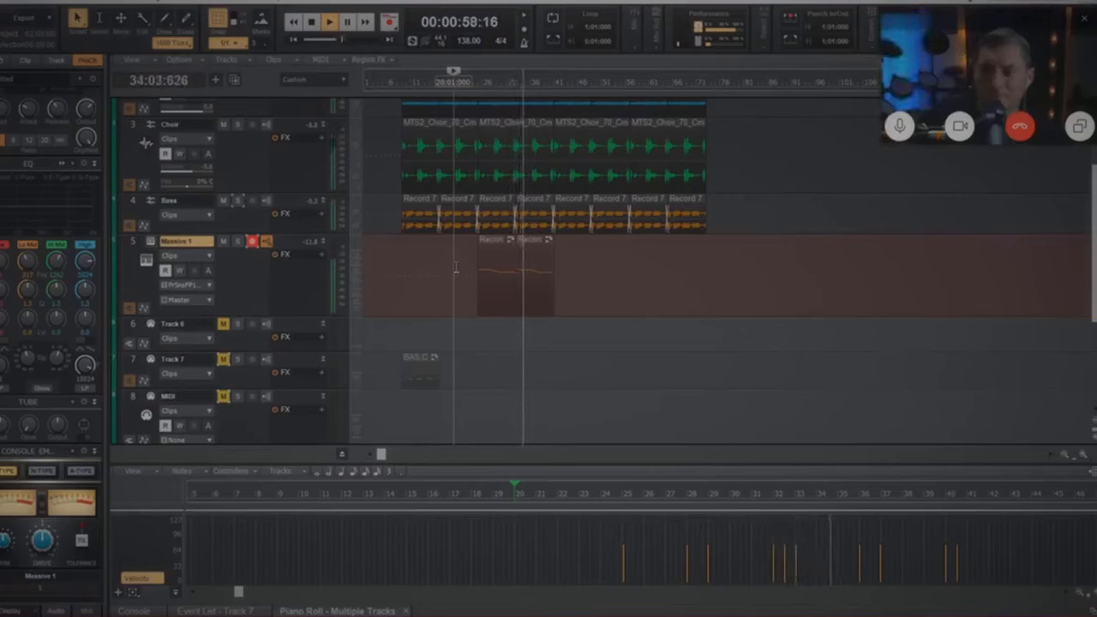
key(space)
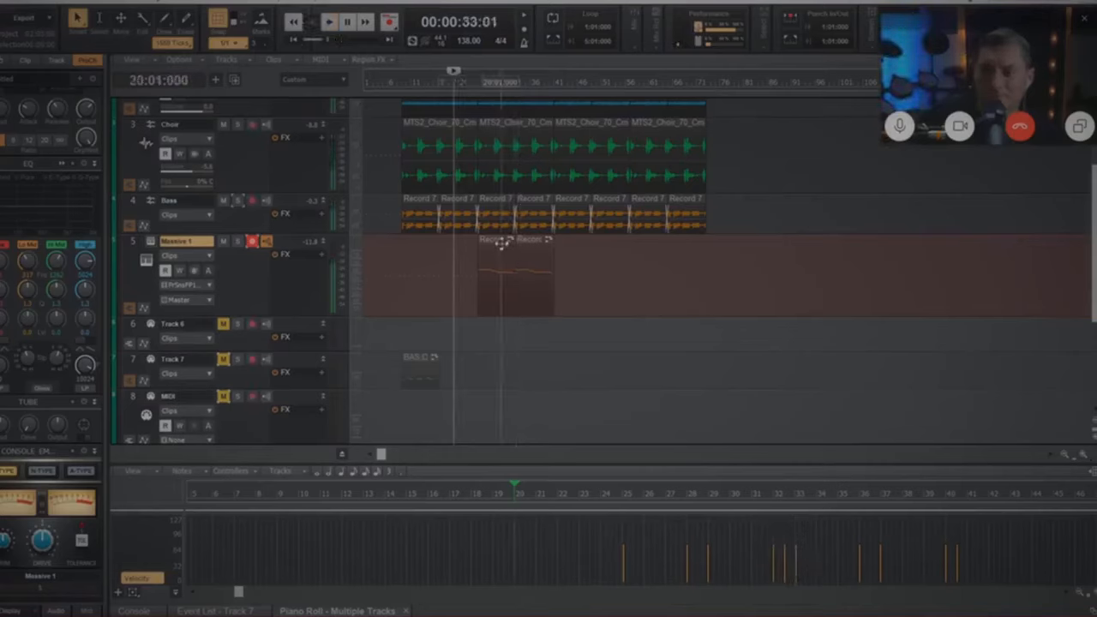
click(501, 242)
click(529, 243)
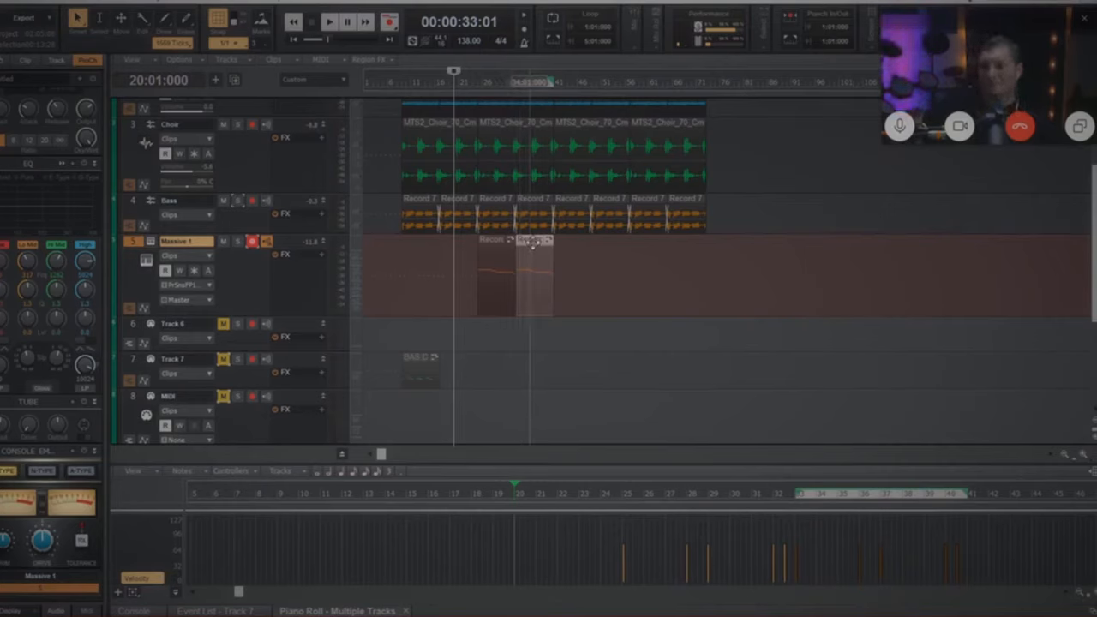
click(504, 278)
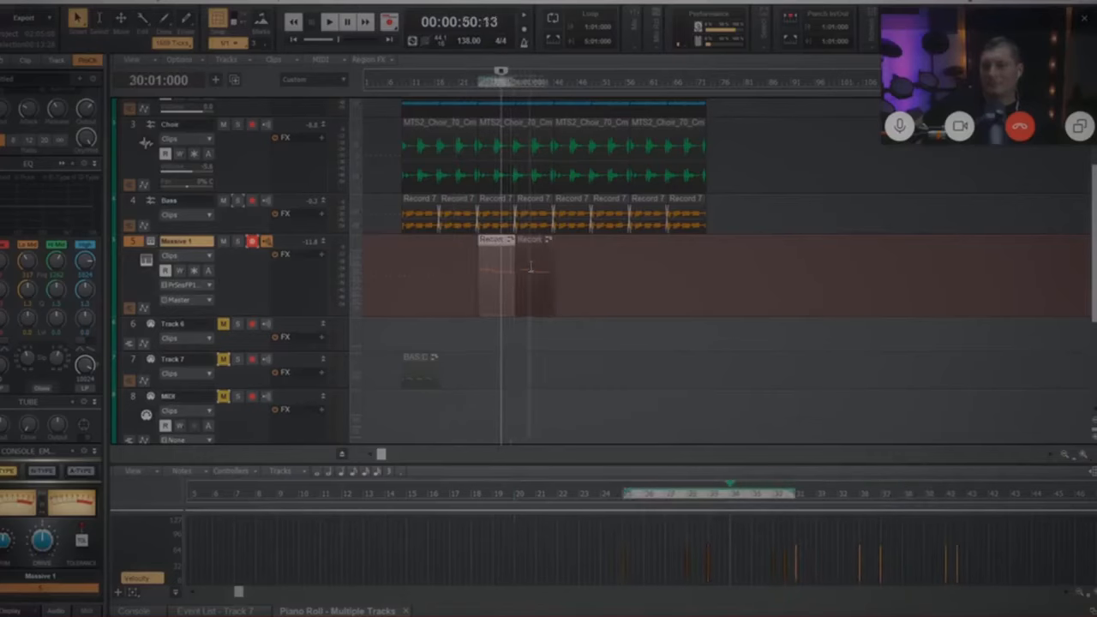
click(530, 267)
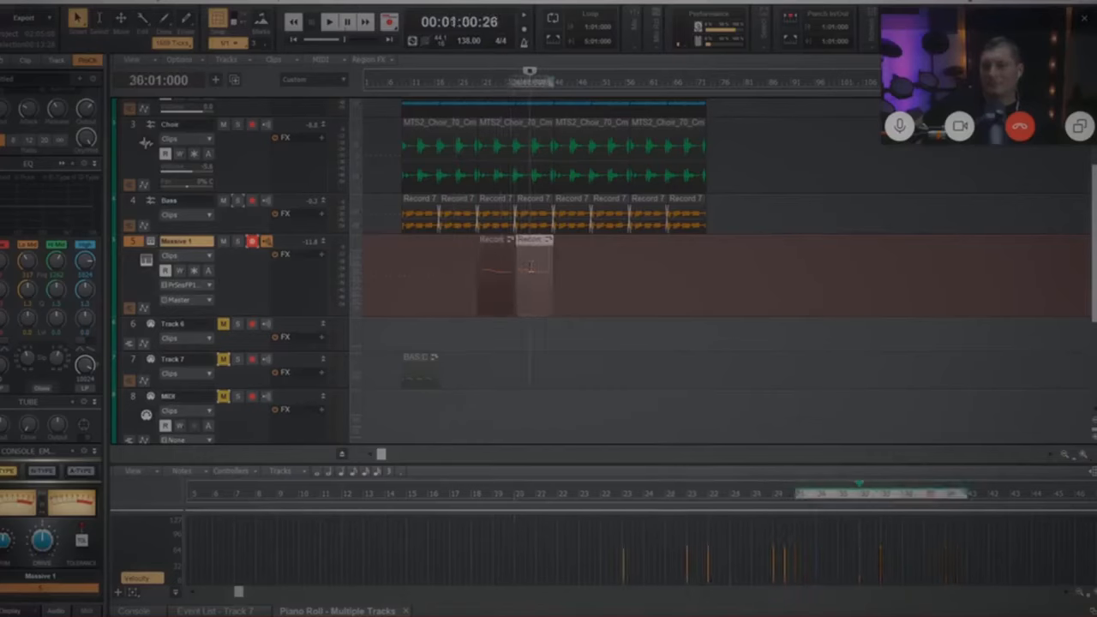
click(505, 243)
click(538, 241)
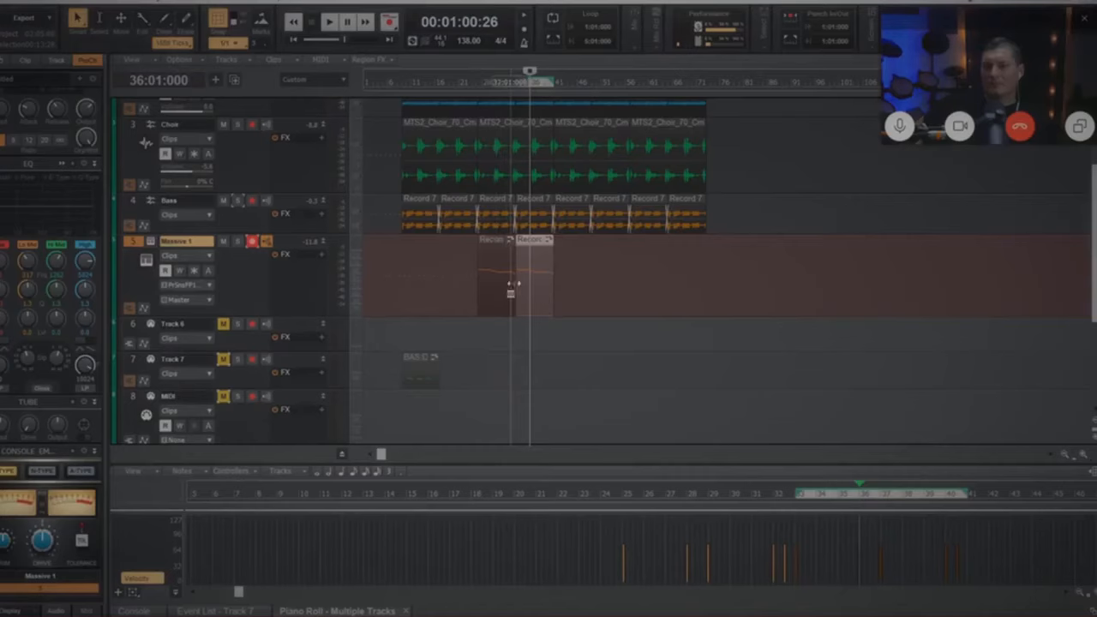
key(Left)
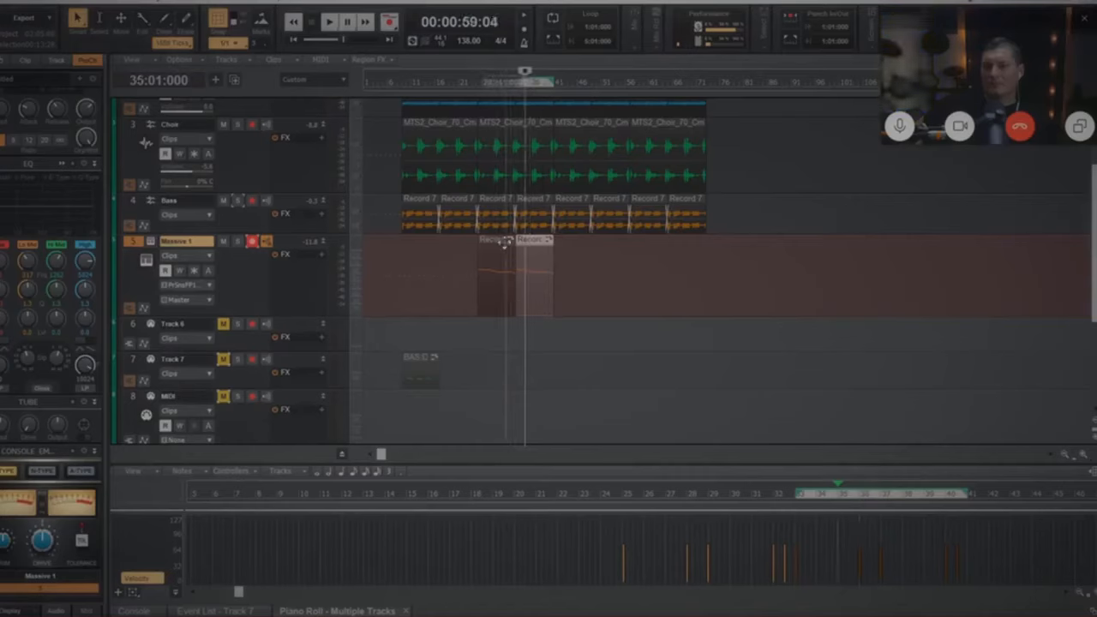
click(504, 242)
click(528, 242)
click(498, 243)
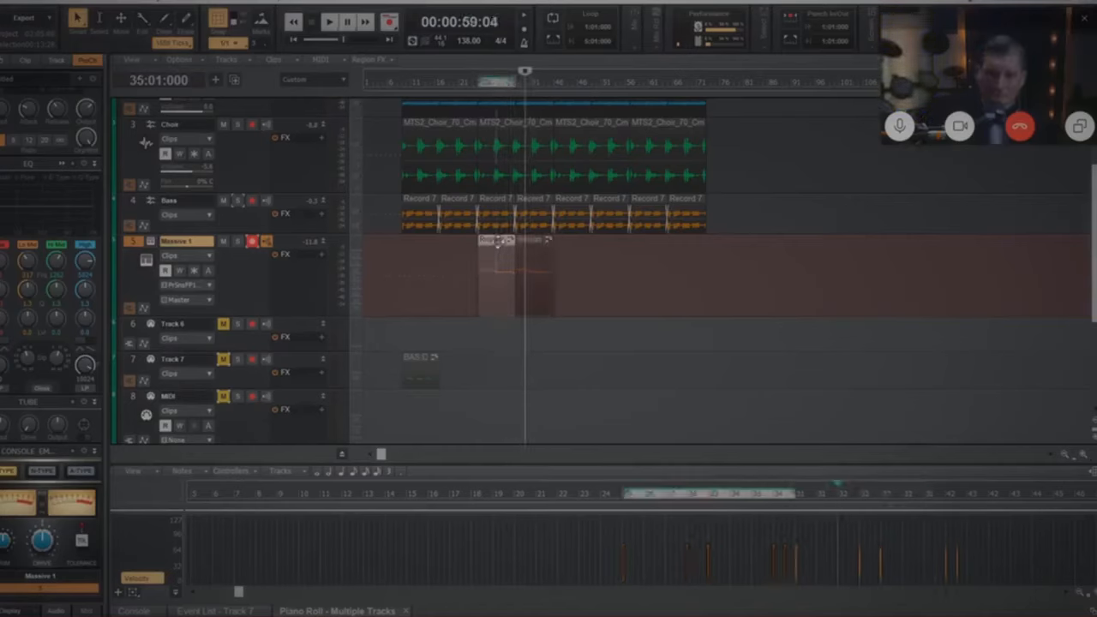
click(525, 249)
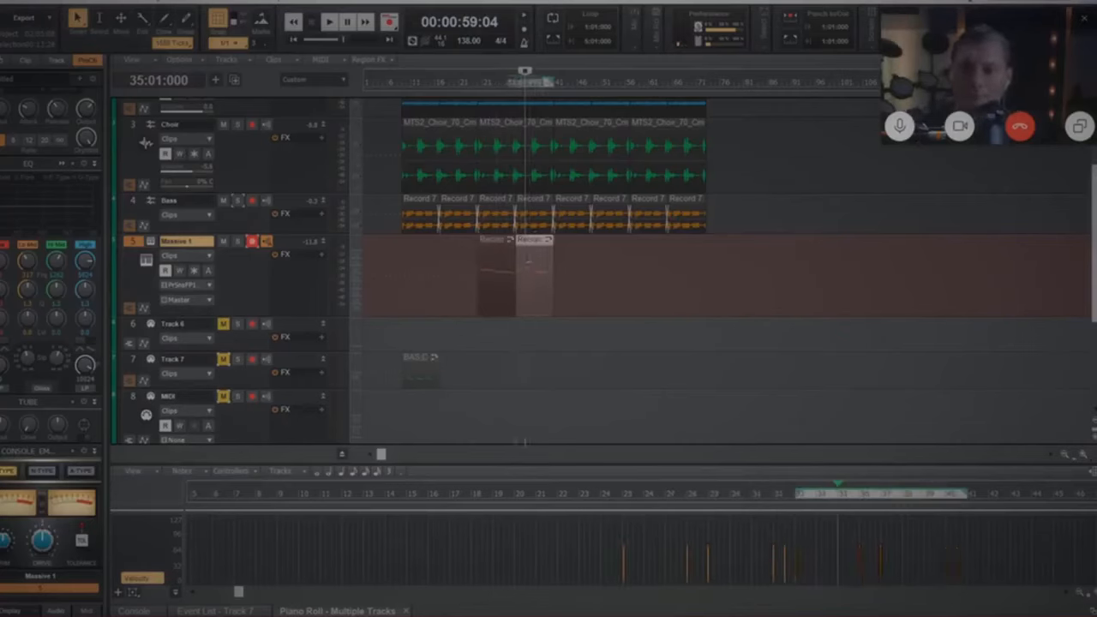
Step: Enlarge the Piano Roll around the junction of the two Massive 1 clips and play the transition from measure 32
click(495, 247)
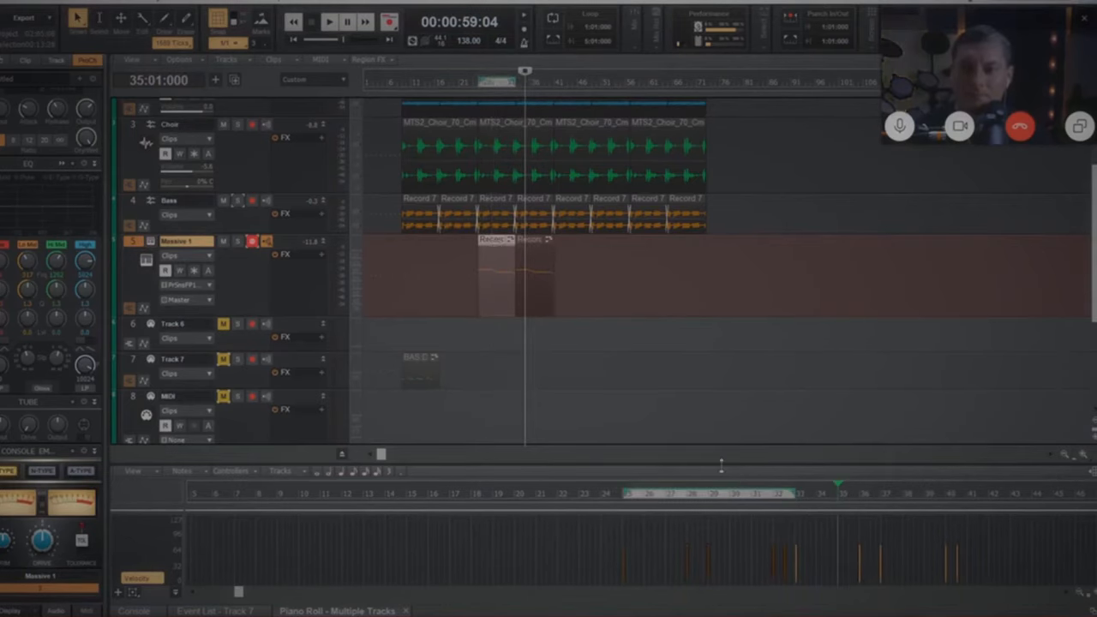
drag(722, 452, 721, 259)
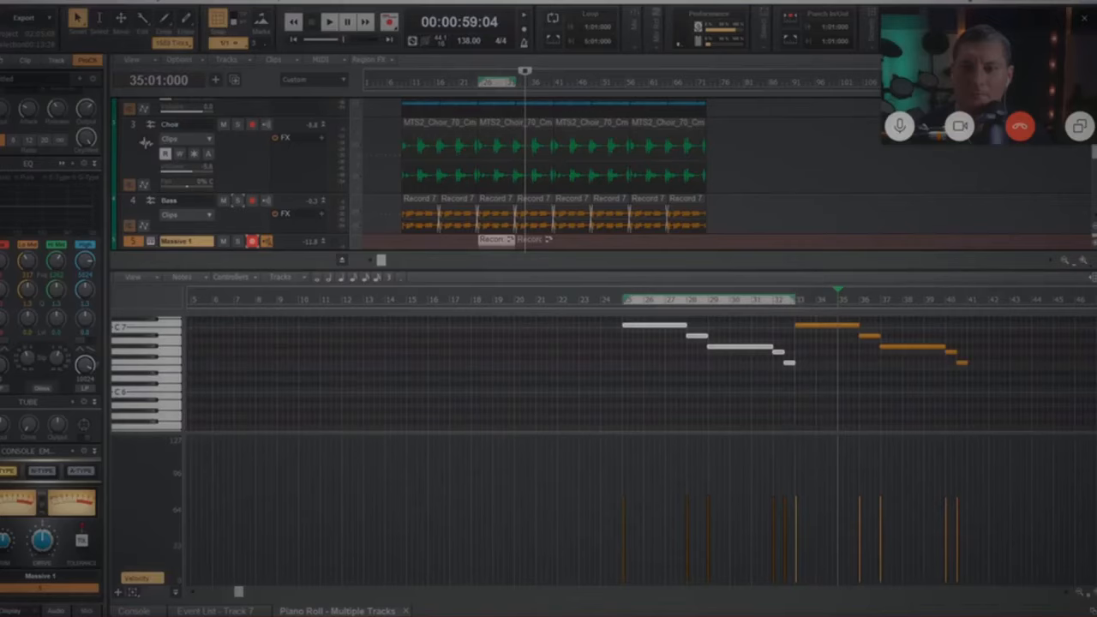
scroll(791, 499, up, 7)
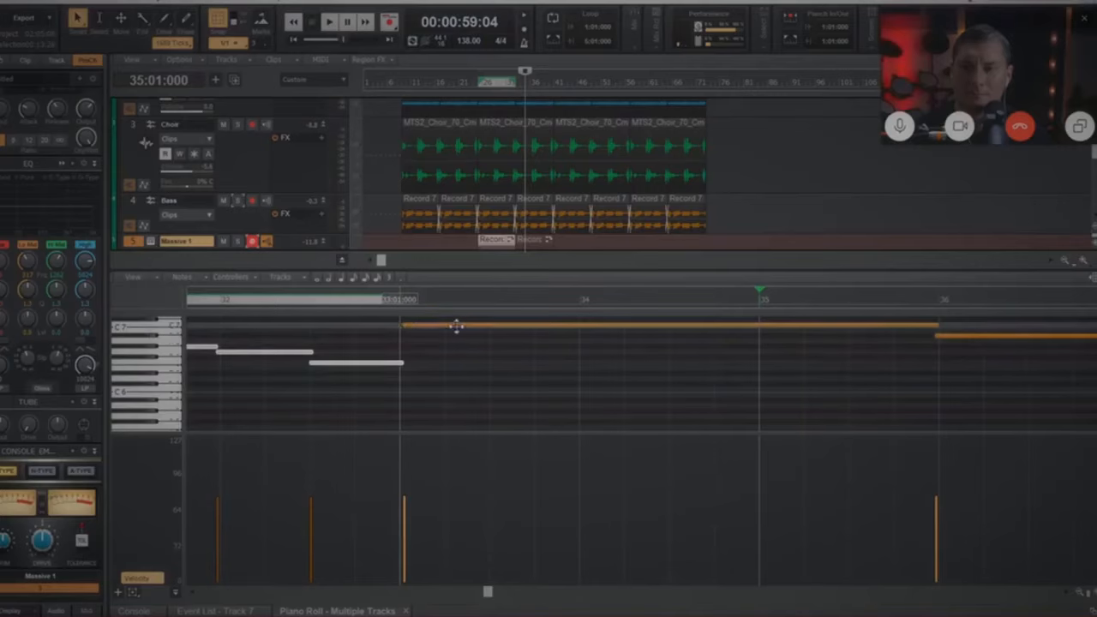
click(266, 312)
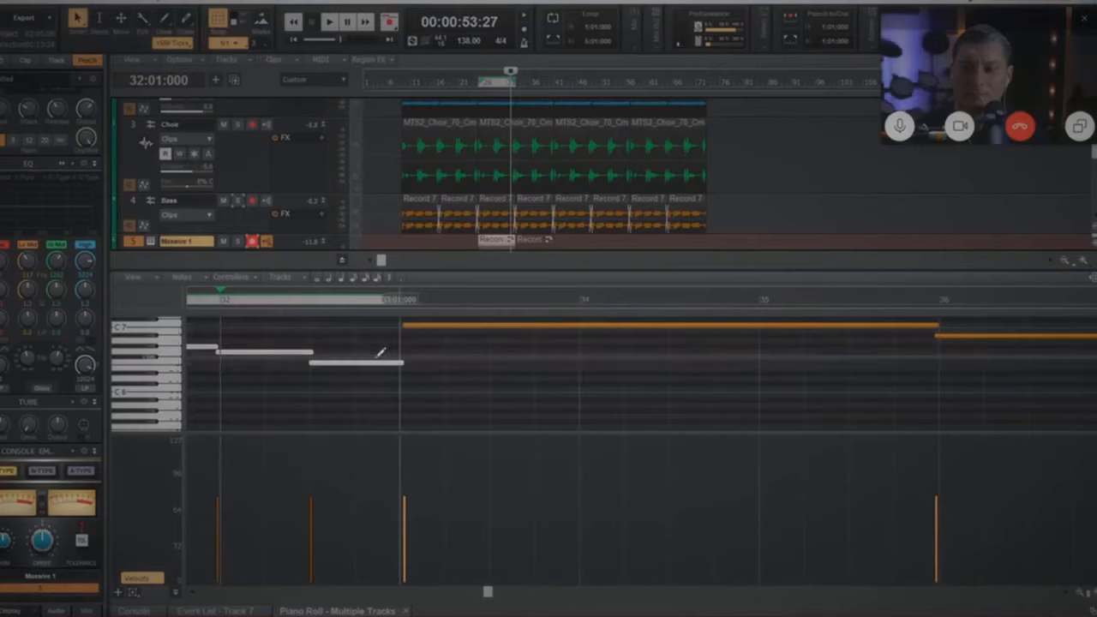
key(space)
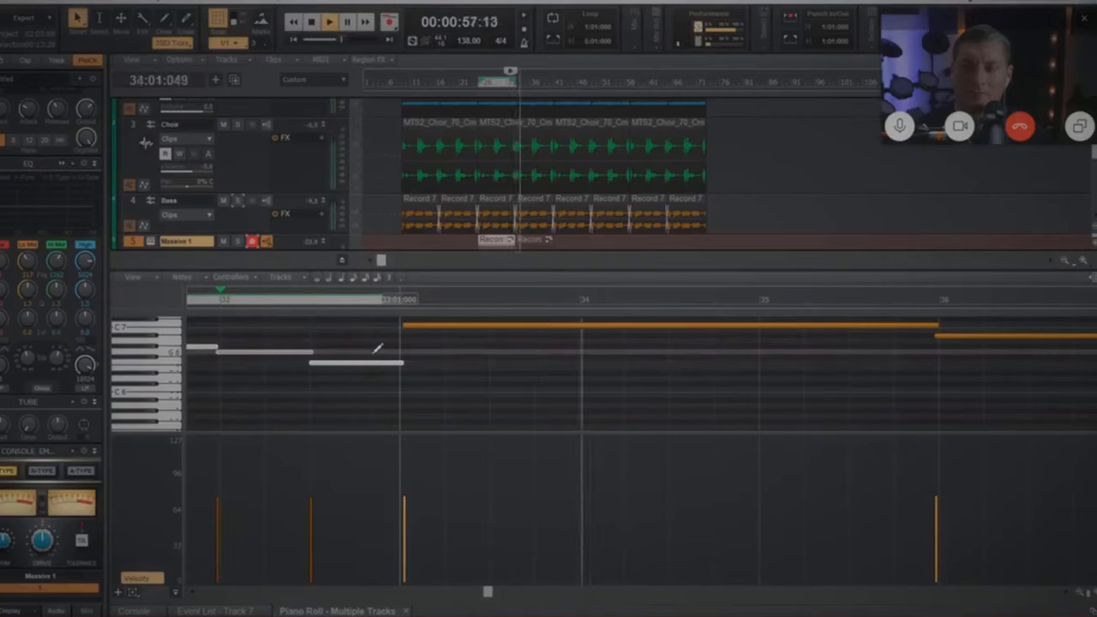
key(space)
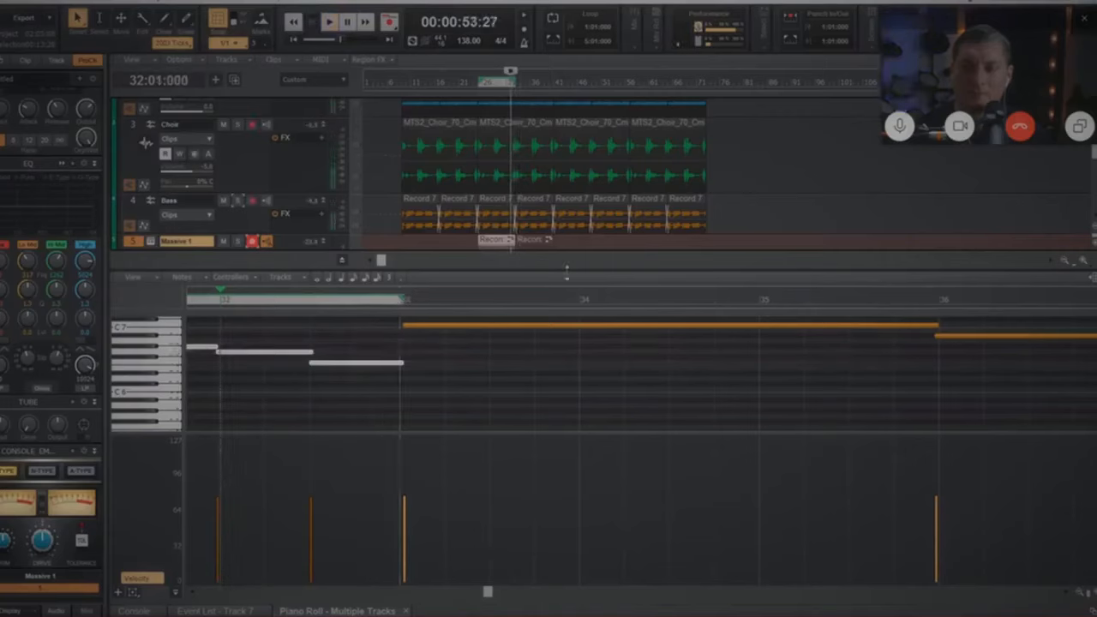
Step: Reduce the Piano Roll and the Massive 1 track's height, and add the BREVERB 2 module to the track's ProChannel
drag(567, 273, 557, 455)
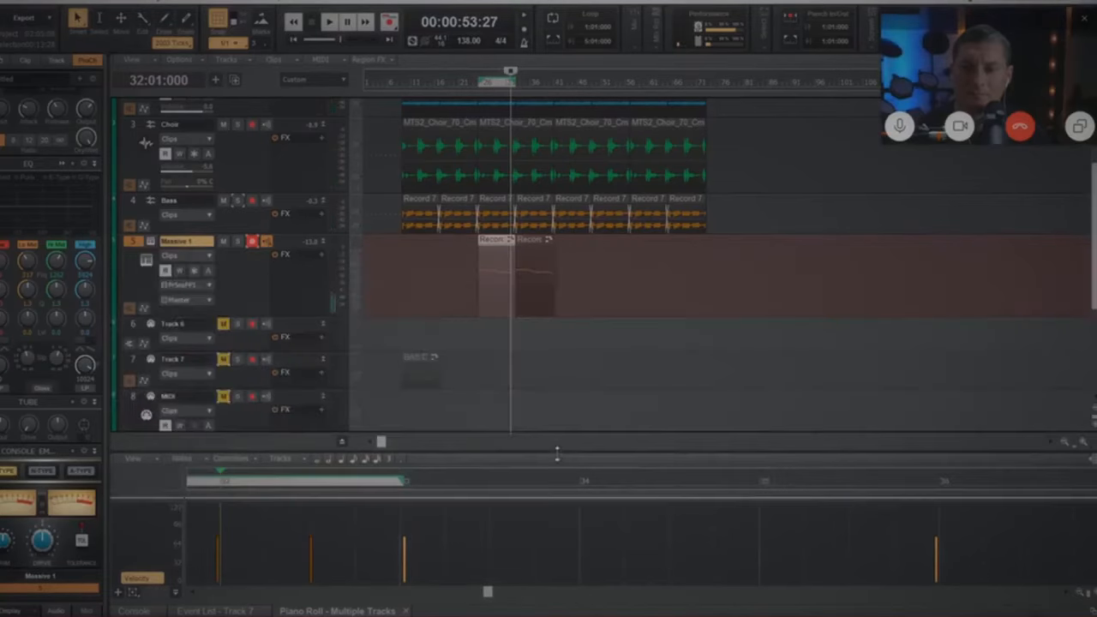
drag(248, 315, 265, 256)
right_click(73, 89)
click(137, 96)
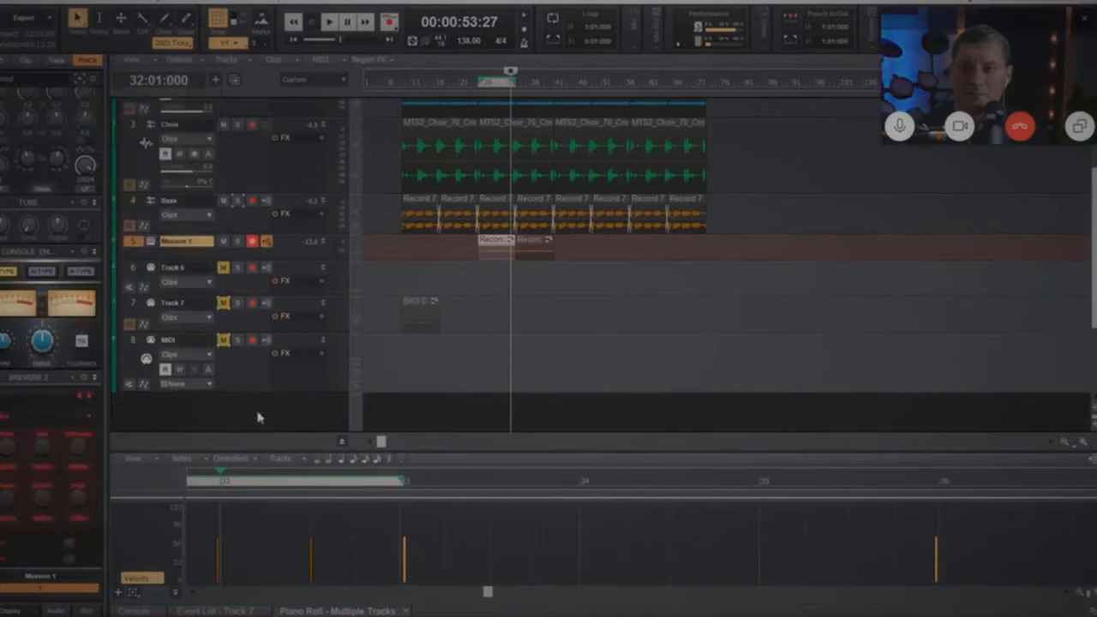
Step: Play the beat from measure 25 and check the track levels on the expanded Console faders
click(479, 254)
key(space)
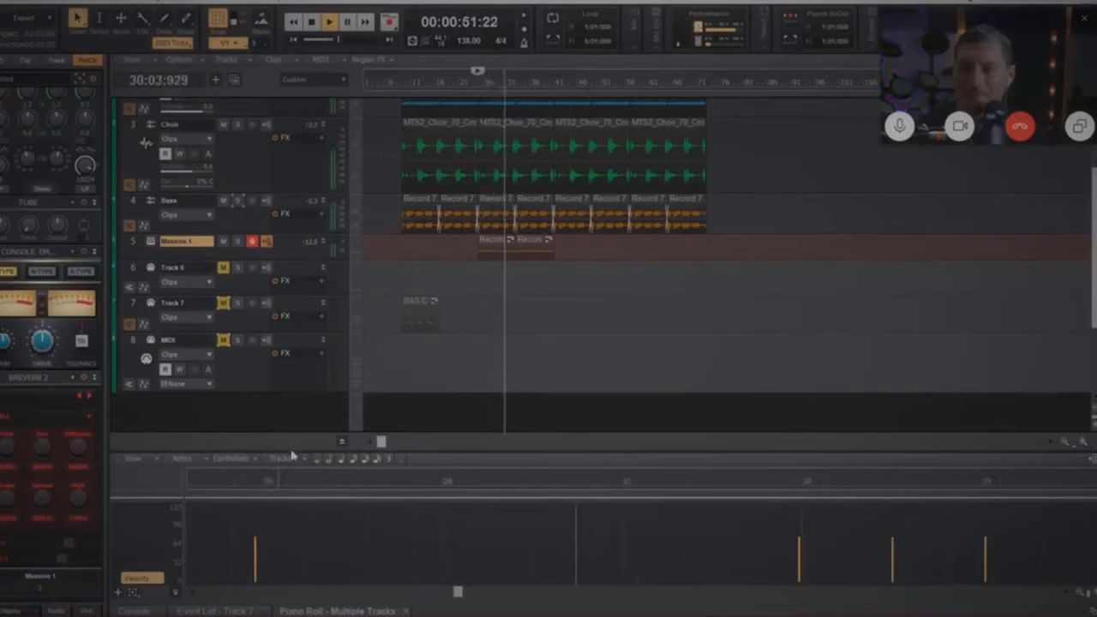
click(134, 611)
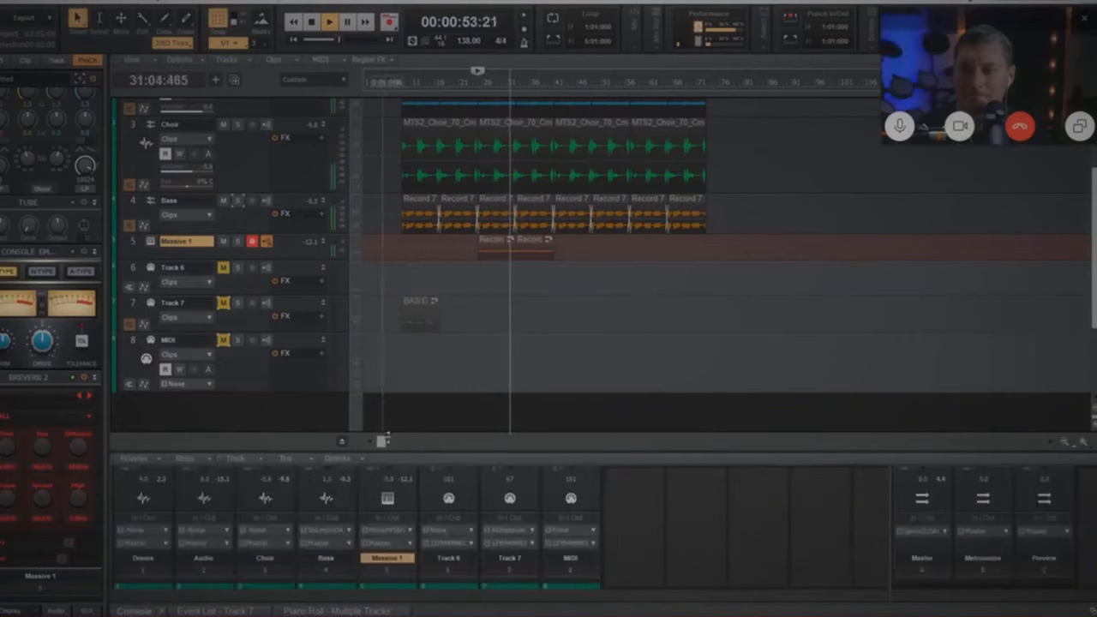
drag(411, 450, 412, 320)
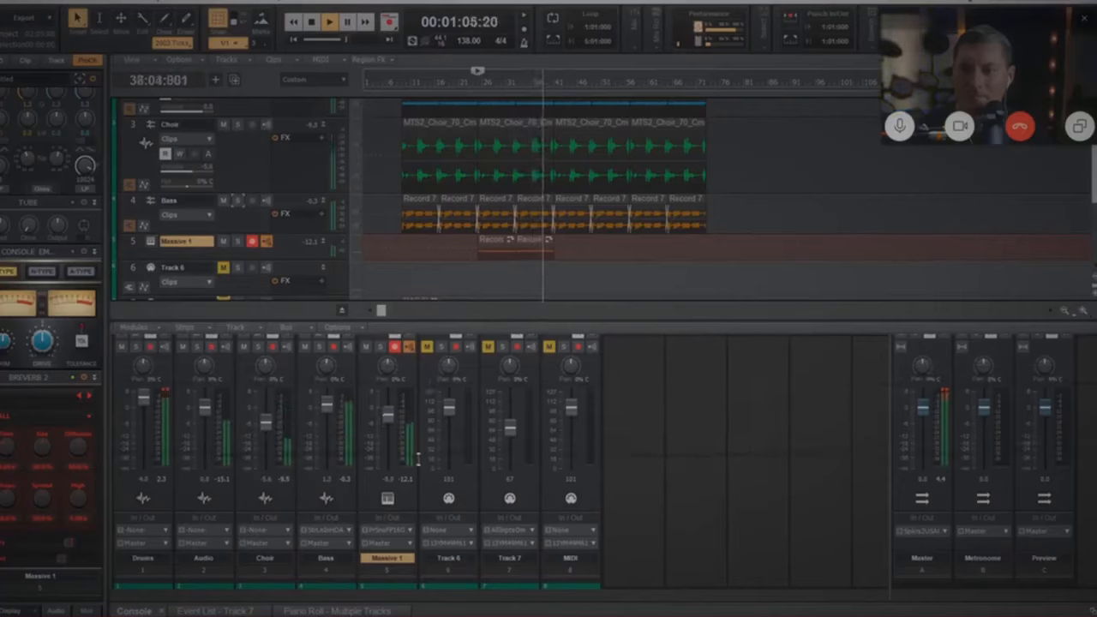
drag(415, 469, 420, 461)
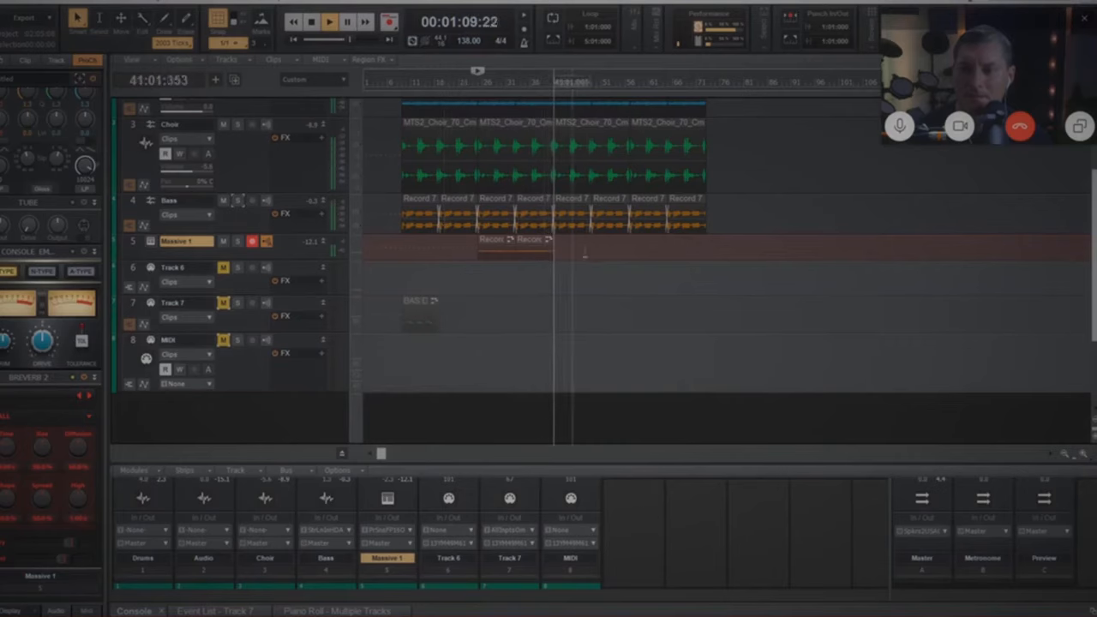
key(space)
scroll(721, 240, up, 3)
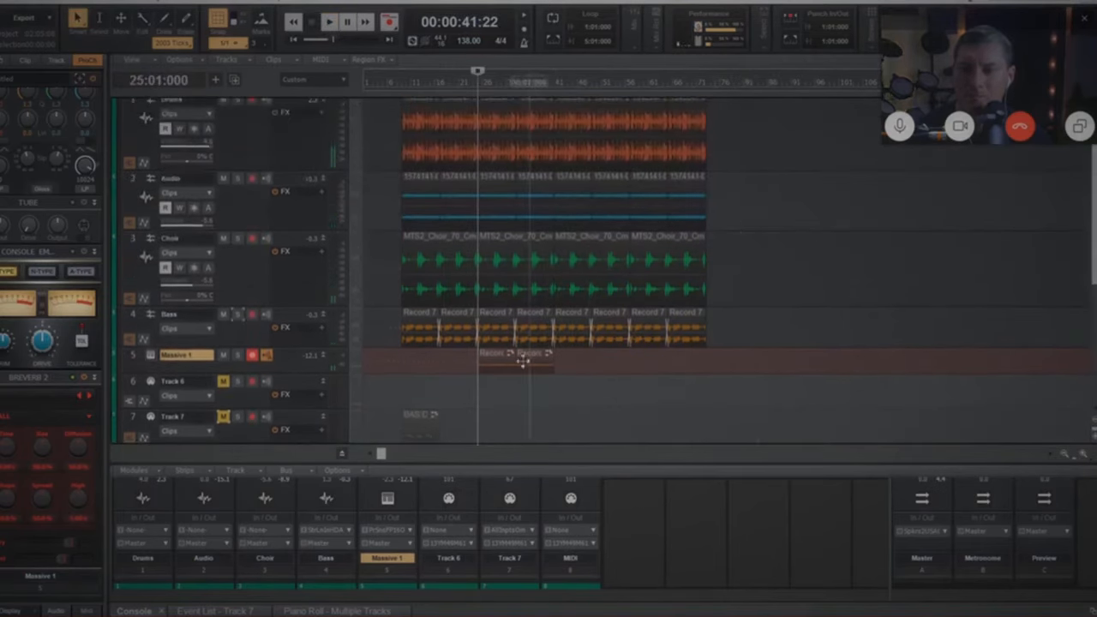
click(495, 360)
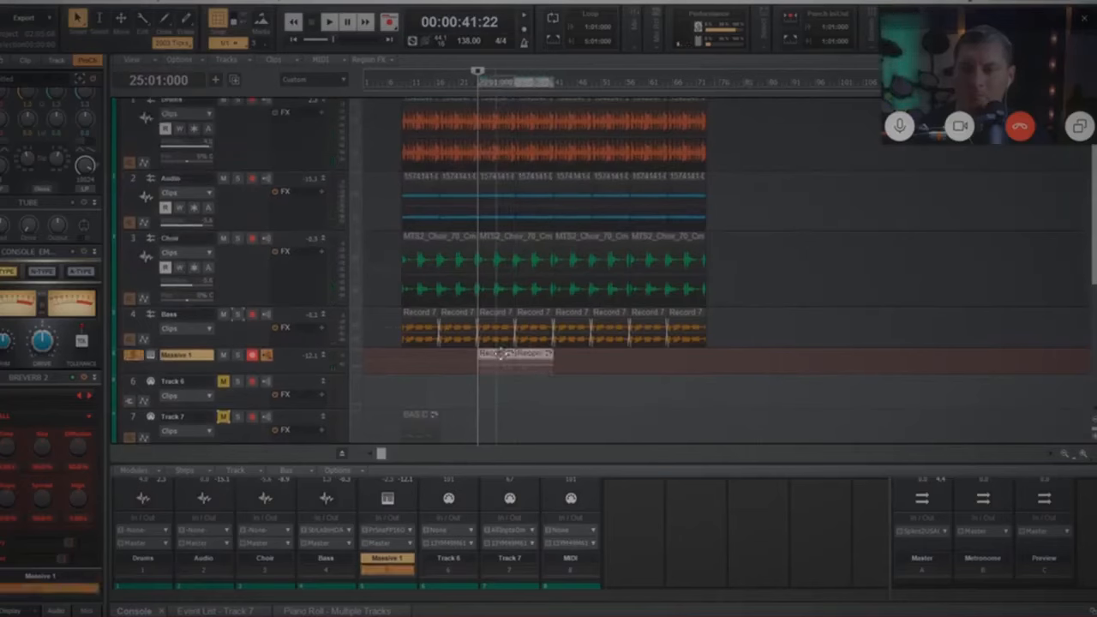
drag(528, 357, 658, 360)
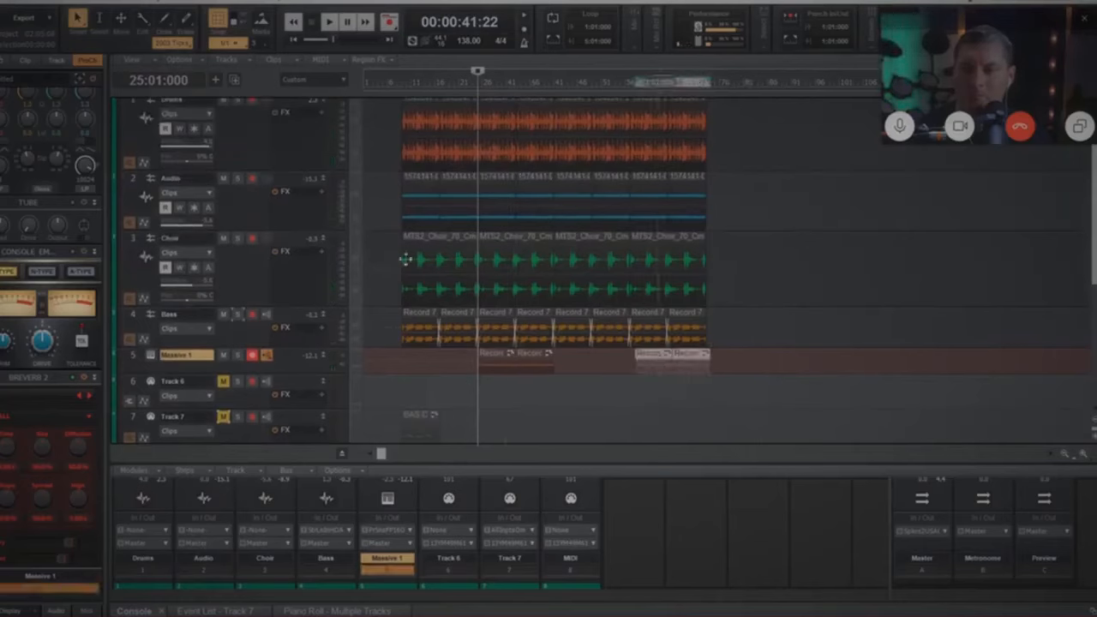
key(ctrl+z)
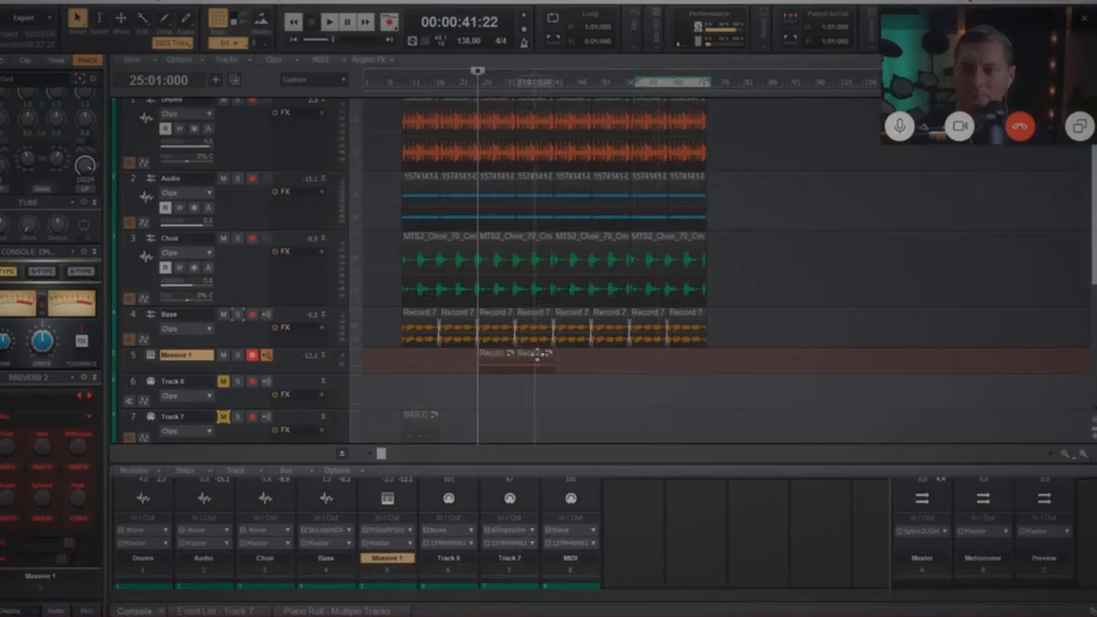
Step: Copy both Massive 1 clips to the end of the arrangement so they end together with the other tracks' clips
click(529, 363)
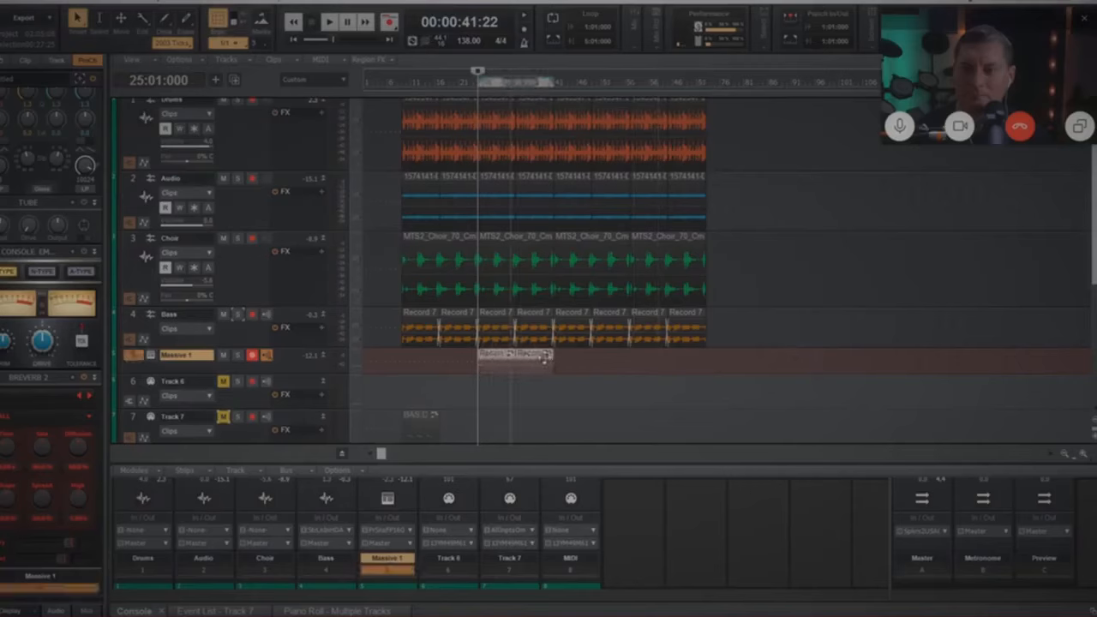
drag(501, 360, 645, 369)
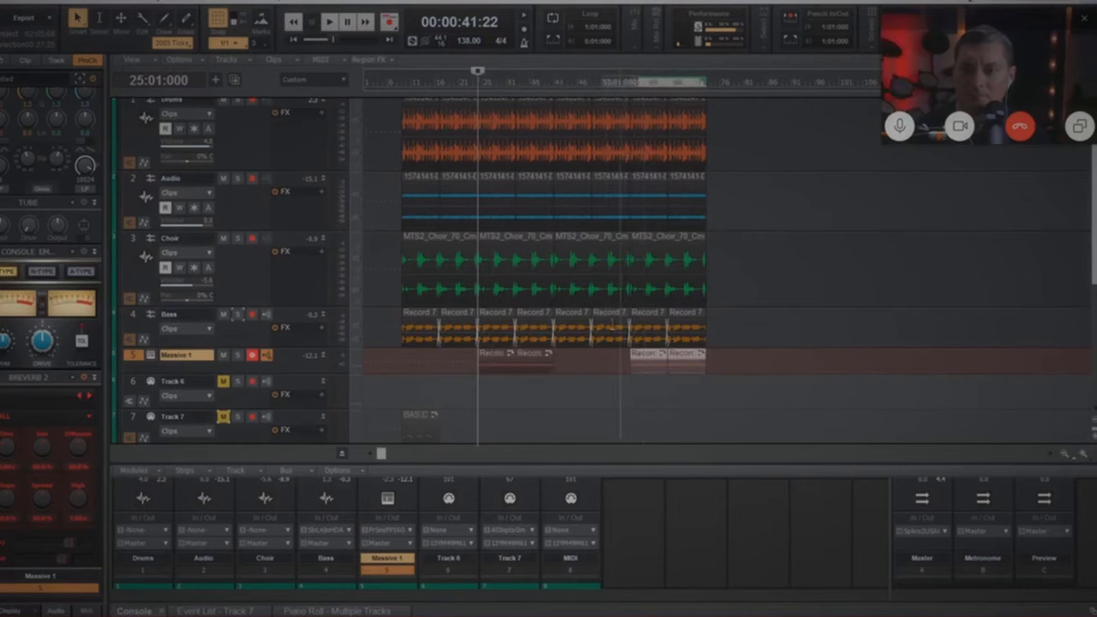
Step: Play the end of the drum clip before measure 25 with the Drums track soloed, starting from about measure 21
scroll(504, 185, up, 1)
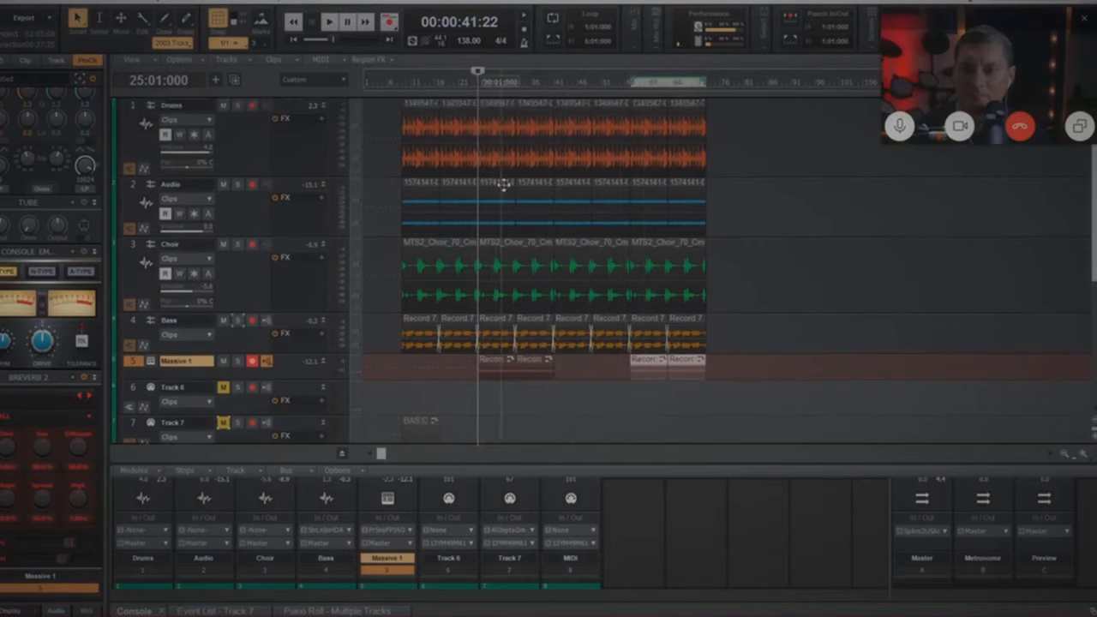
click(500, 364)
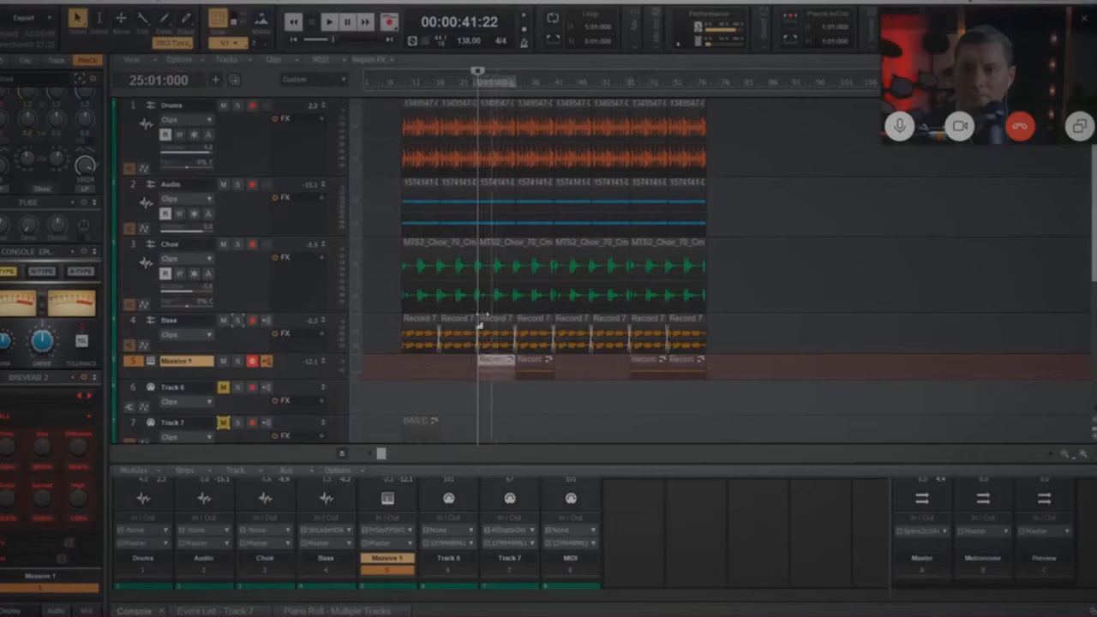
click(458, 129)
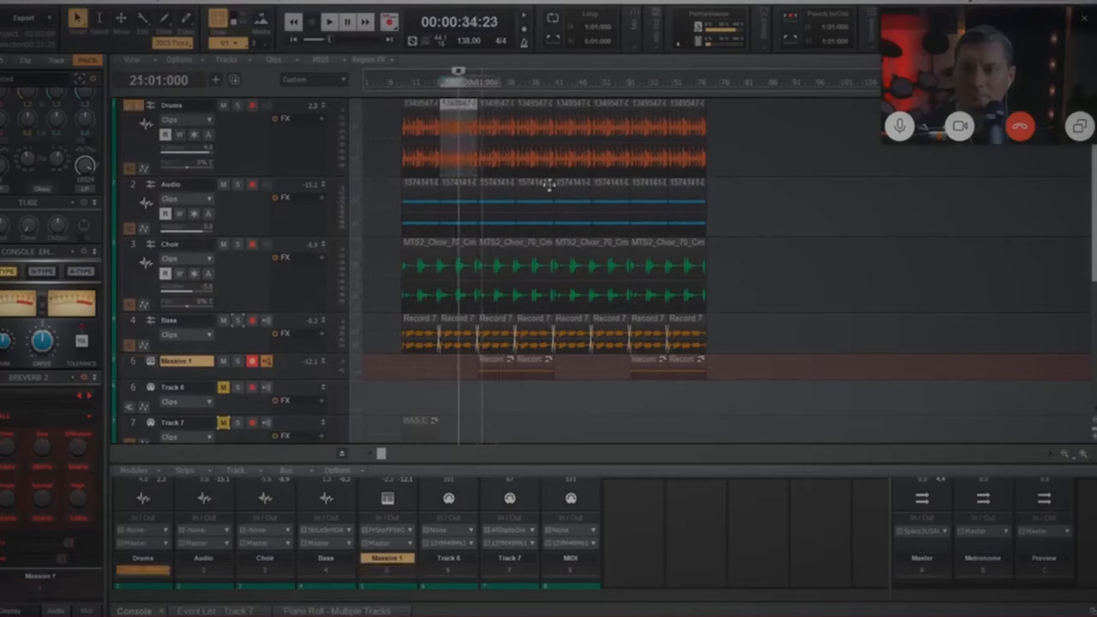
click(1086, 458)
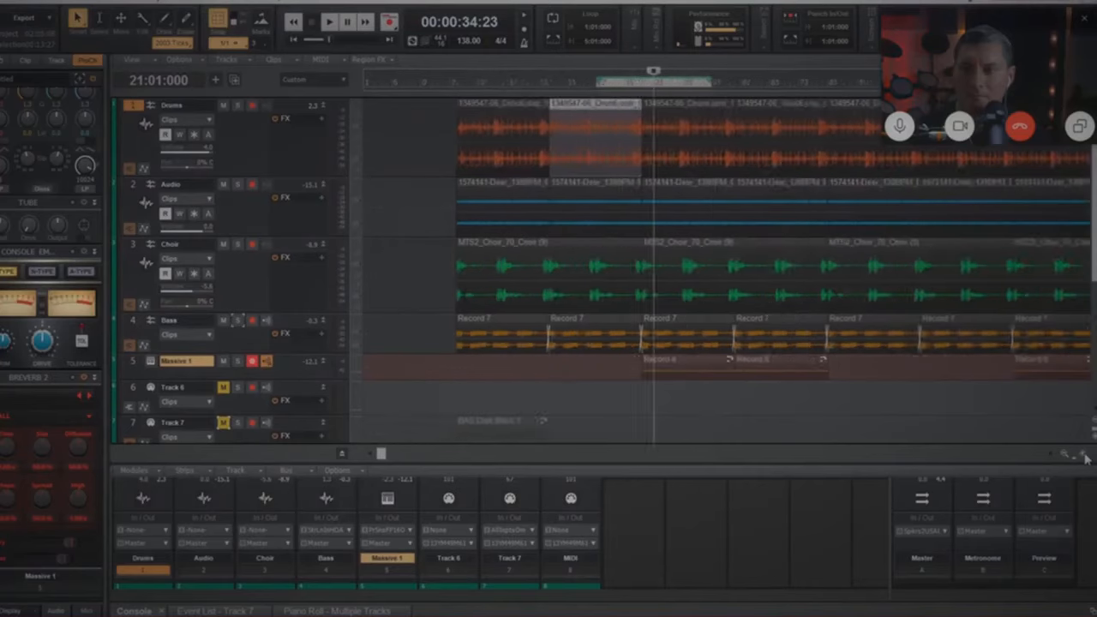
scroll(1054, 461, right, 6)
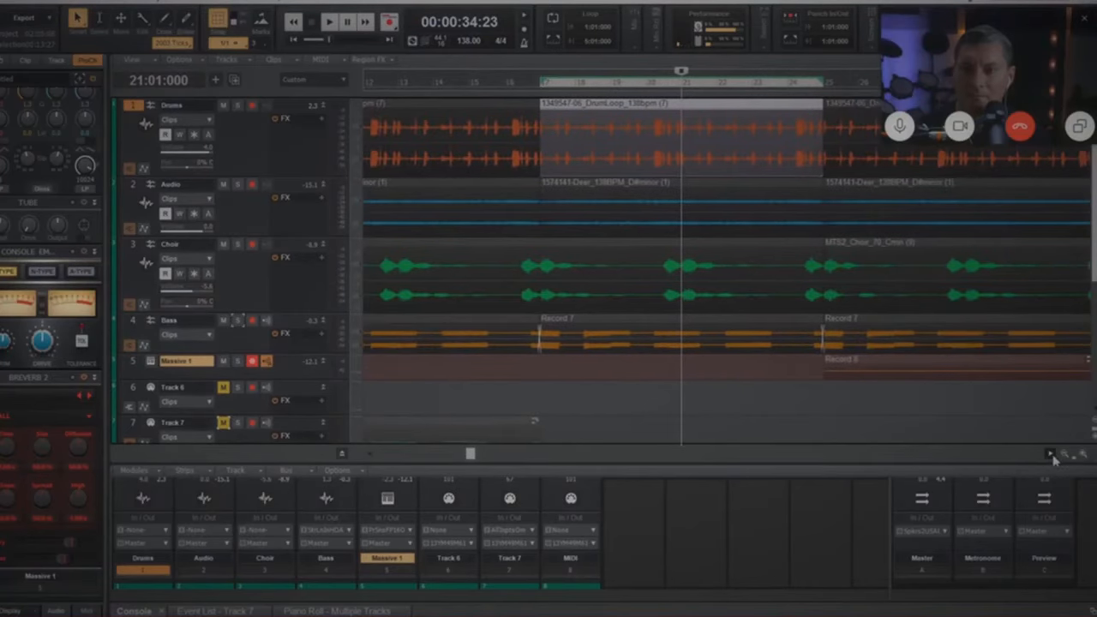
scroll(1054, 461, right, 4)
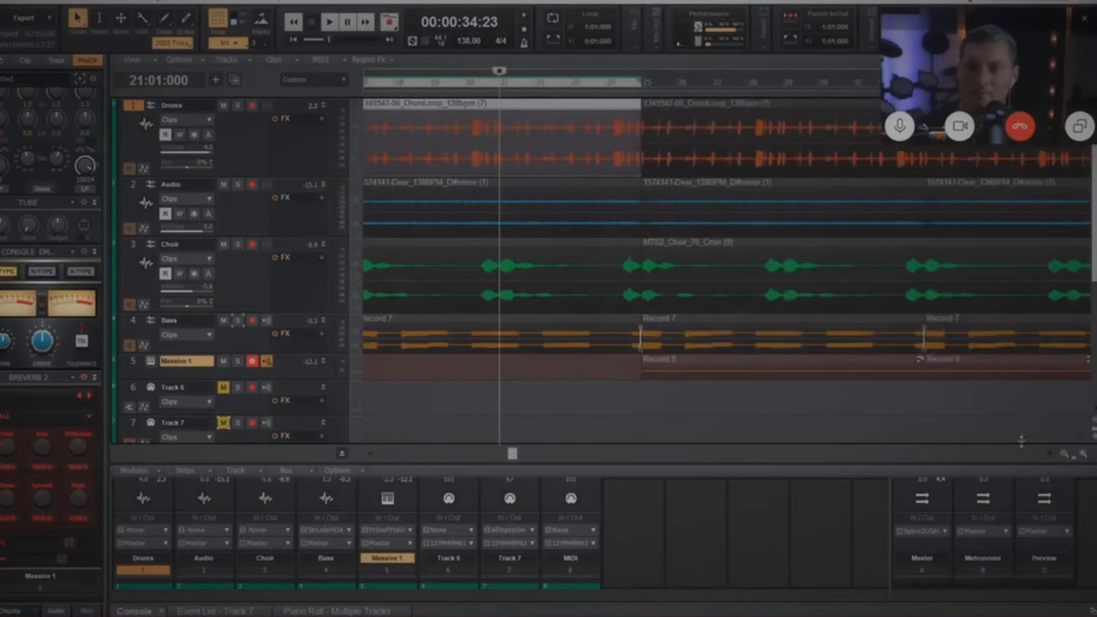
click(611, 147)
click(614, 149)
click(507, 166)
key(space)
click(238, 105)
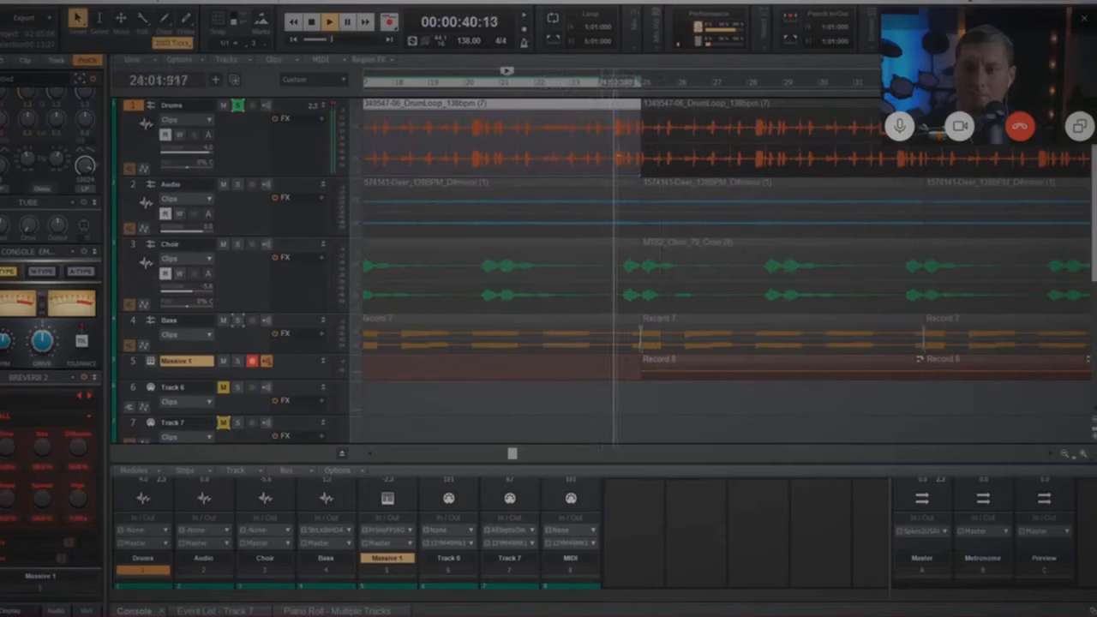
key(space)
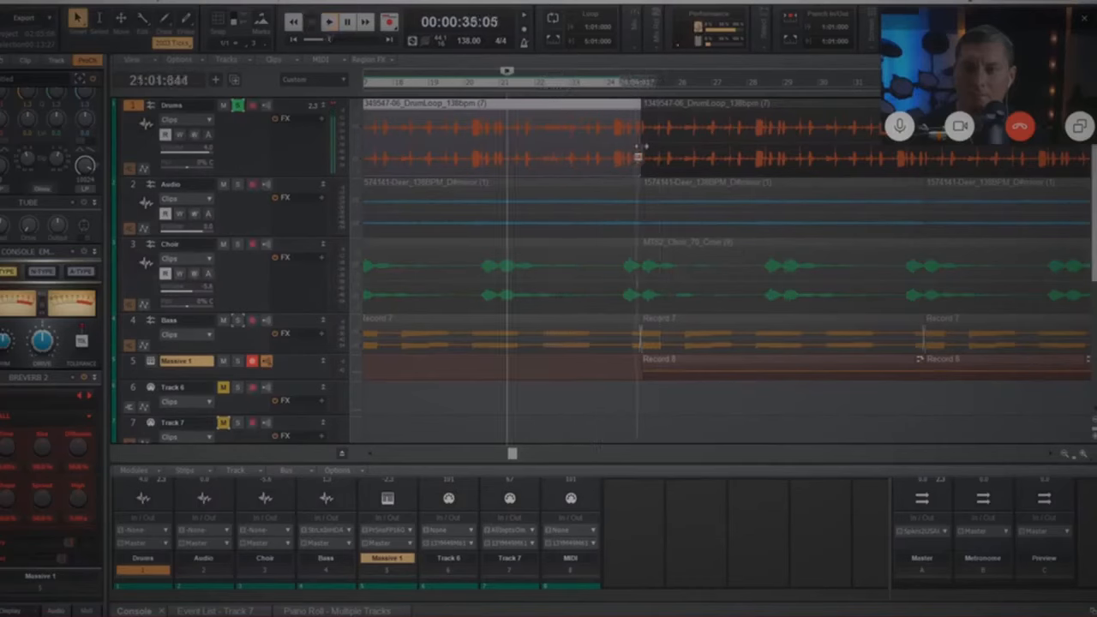
Step: Trim the end of the drum clip before measure 25 back to about measure 24, unsolo Drums and play the gap
drag(638, 146, 615, 144)
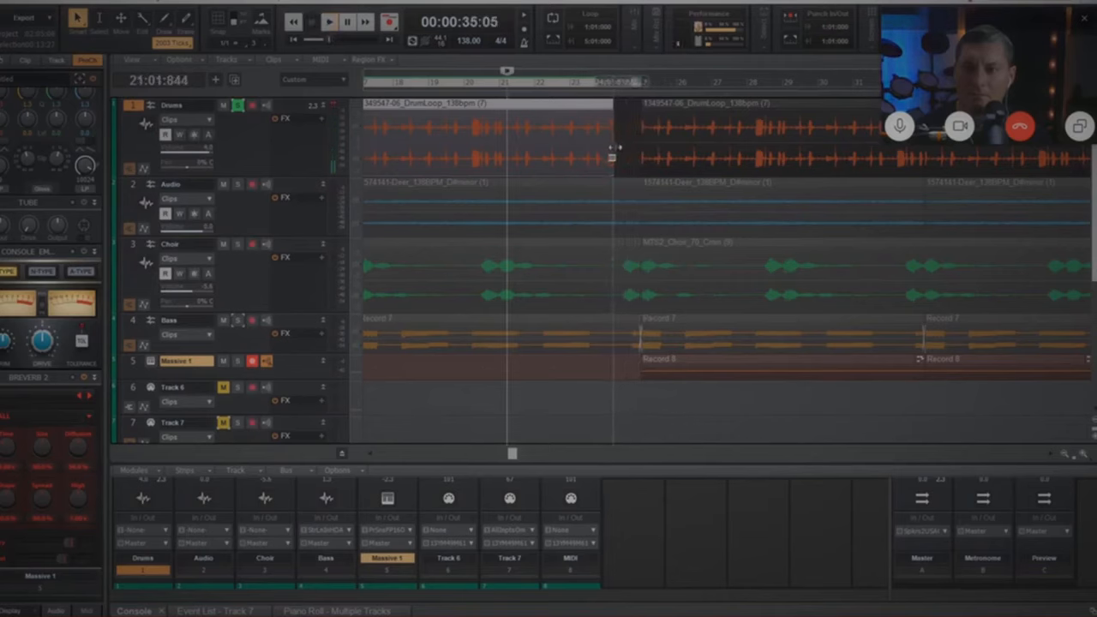
click(238, 105)
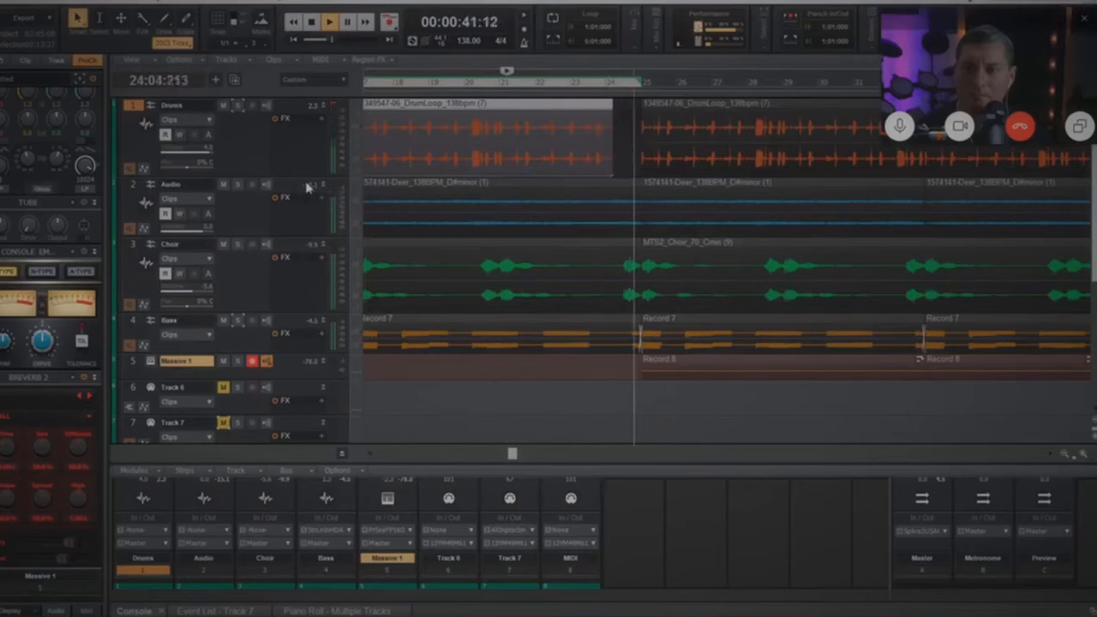
key(space)
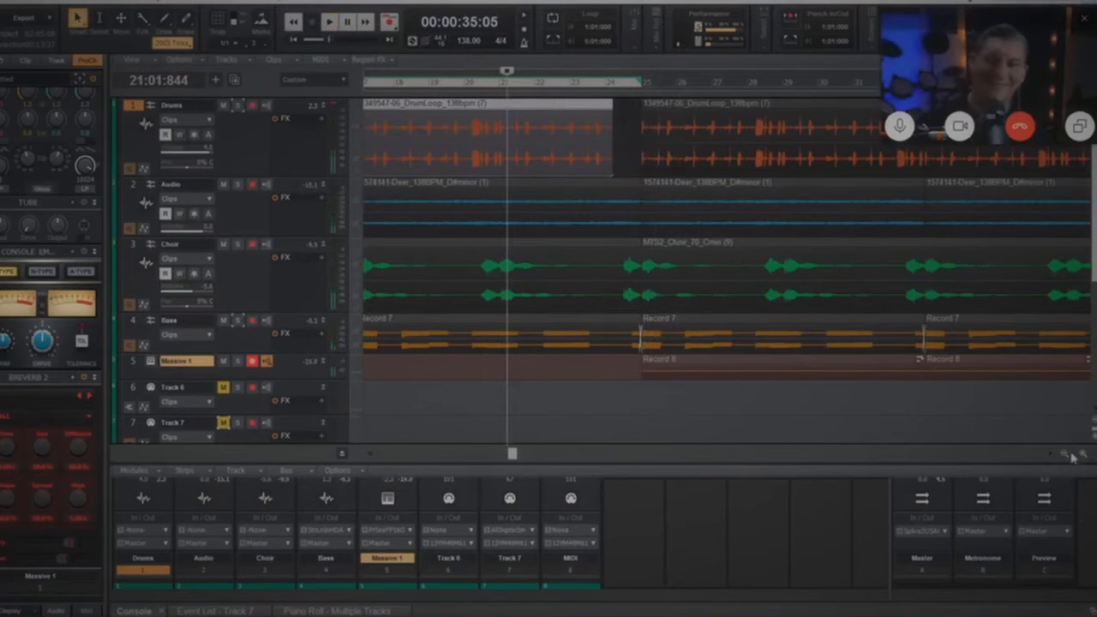
Step: Zoom out to the whole arrangement, show the media browser, and insert a new audio track above the Audio track
click(1067, 452)
click(1067, 452)
click(1066, 452)
click(1066, 453)
click(1067, 452)
click(1067, 452)
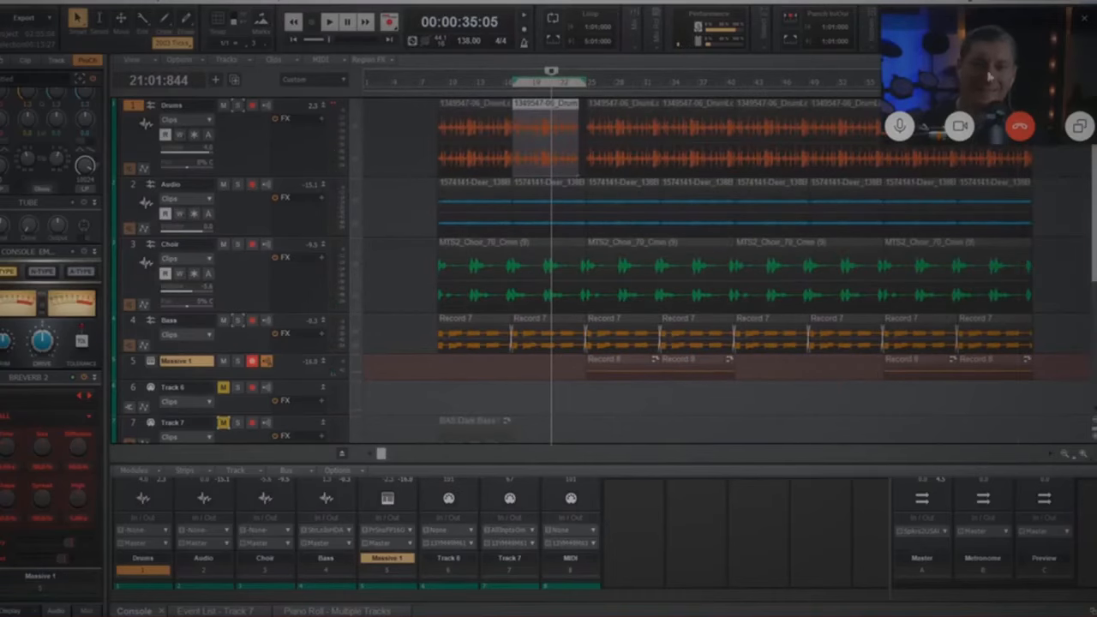
drag(990, 77, 359, 85)
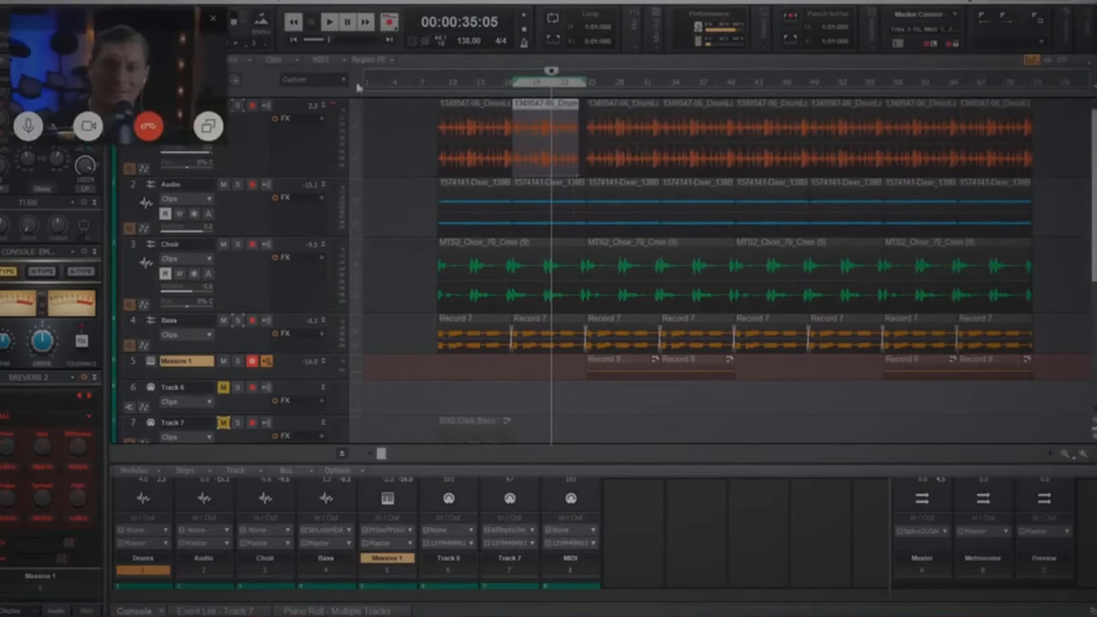
key(b)
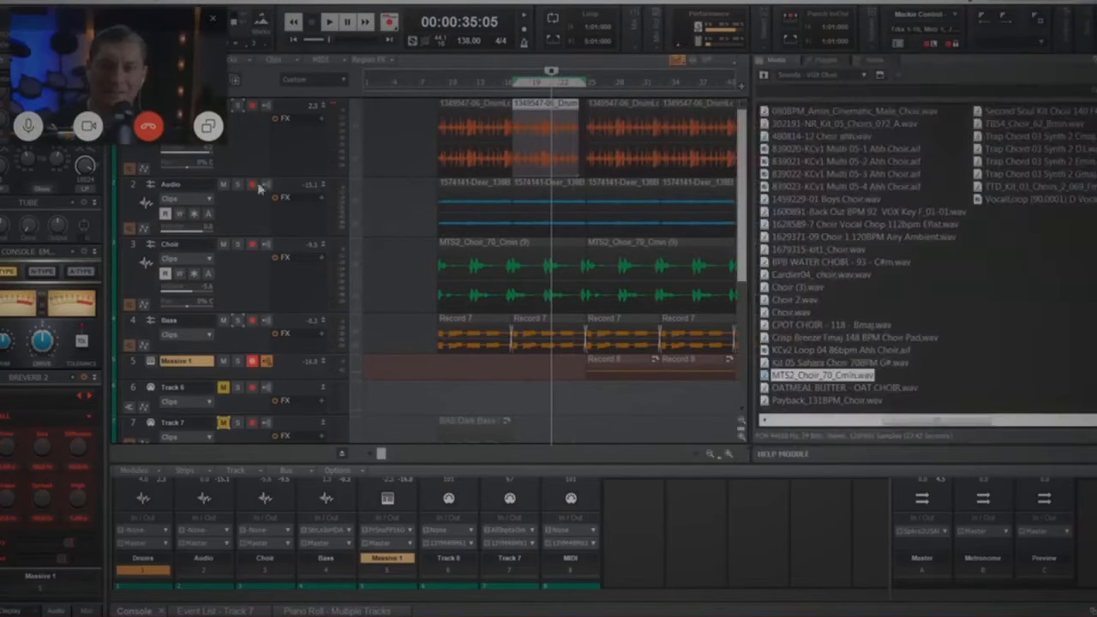
right_click(248, 222)
click(288, 199)
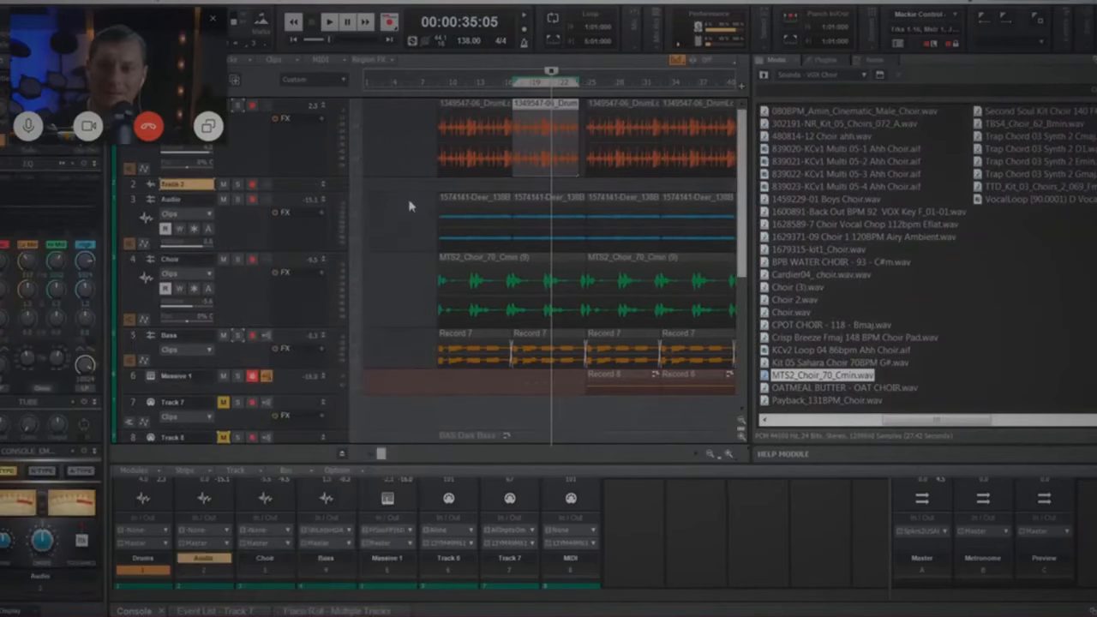
Step: Audition the cymbal crashes in the 0 Drums reviewed and approved samples and place cymbalcrash3.wav on Track 2 at measure 25
click(764, 78)
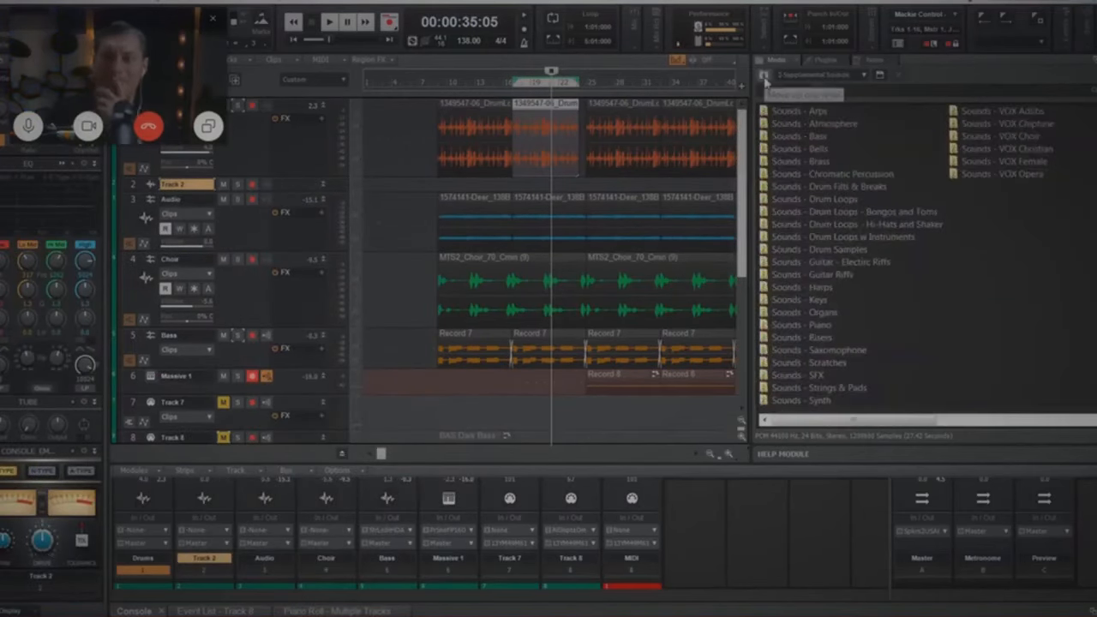
click(765, 78)
click(764, 78)
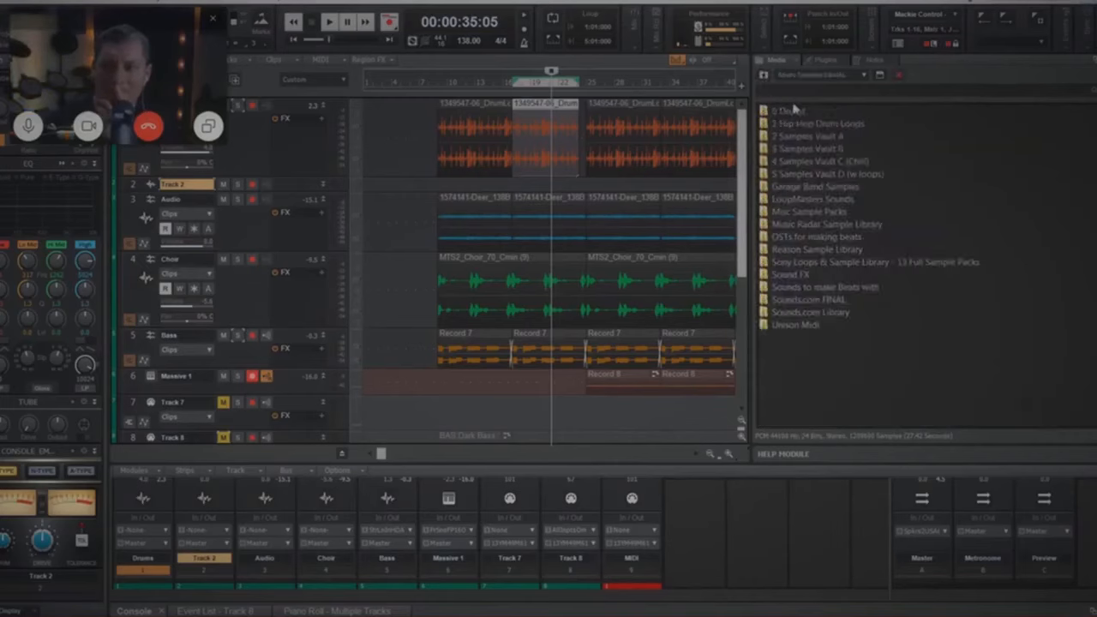
double_click(795, 112)
double_click(815, 112)
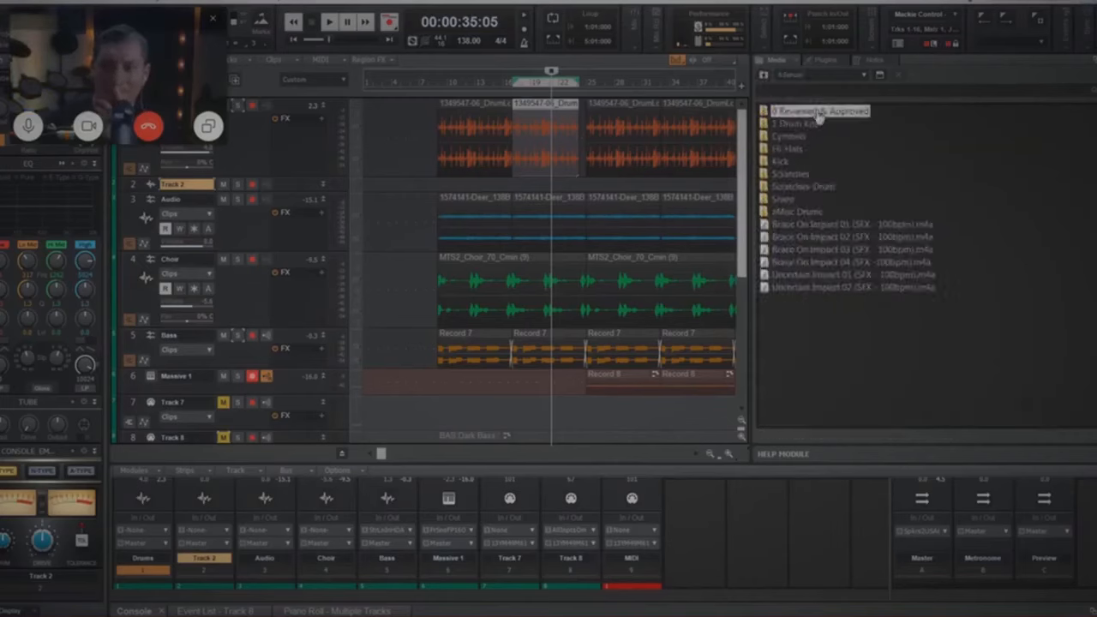
double_click(803, 112)
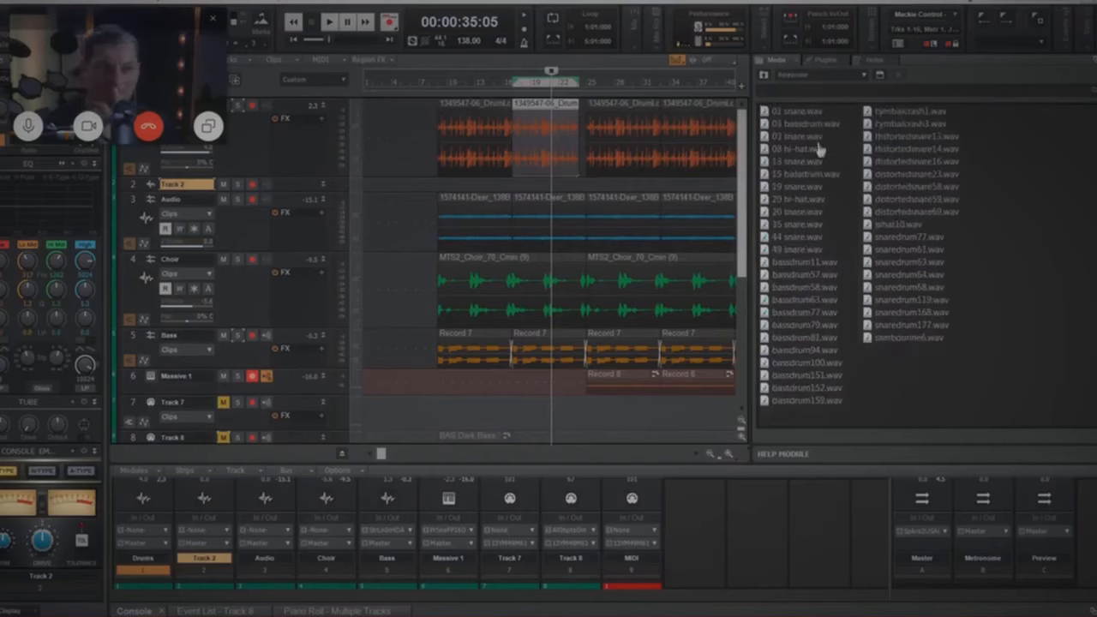
click(904, 112)
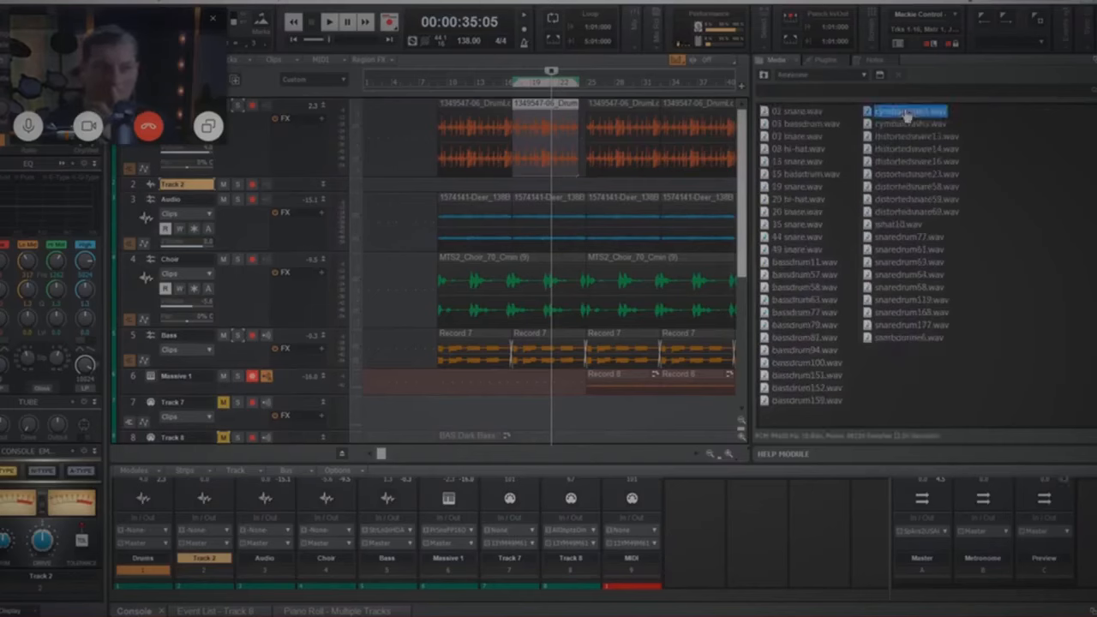
click(929, 125)
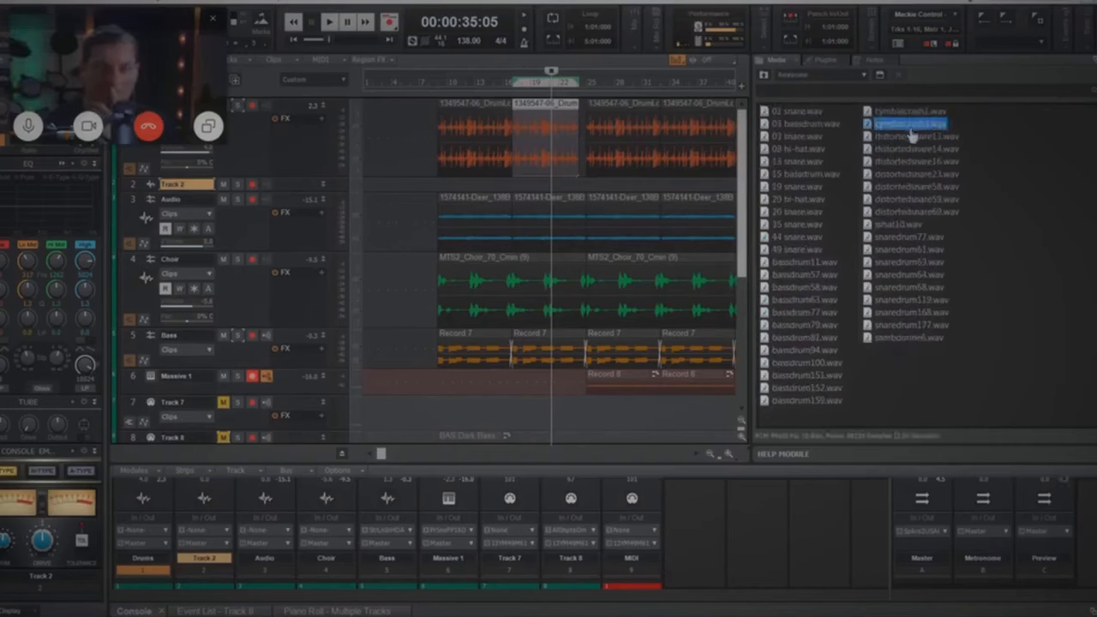
drag(902, 130, 590, 192)
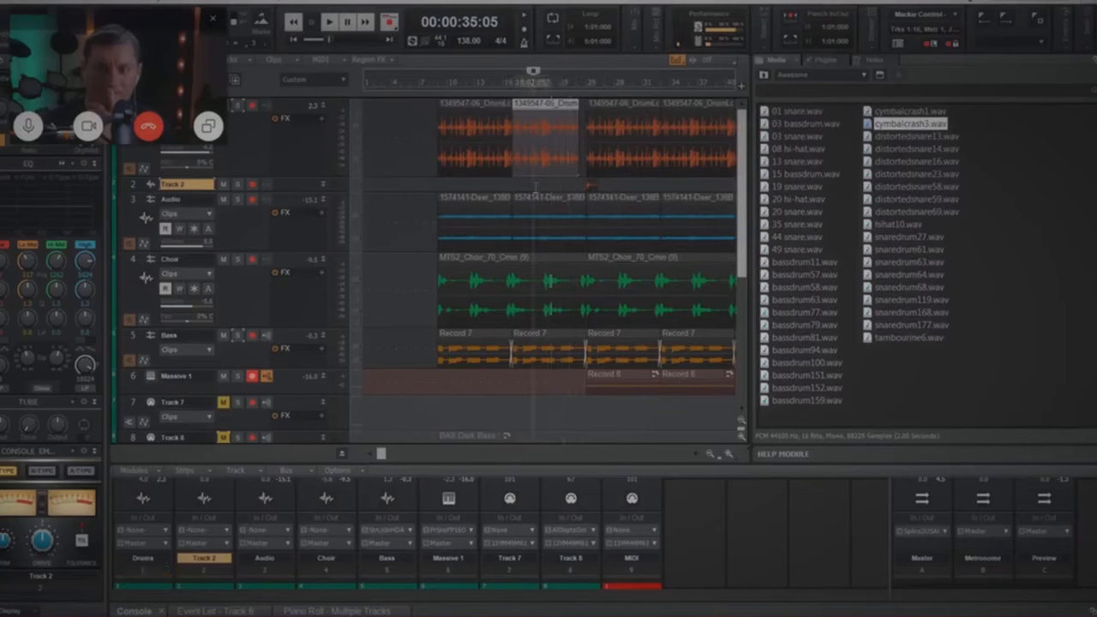
Step: Play the crash transition from about measure 19, expand the Console to show its faders, lower Track 2's volume, and hide the media browser
click(534, 183)
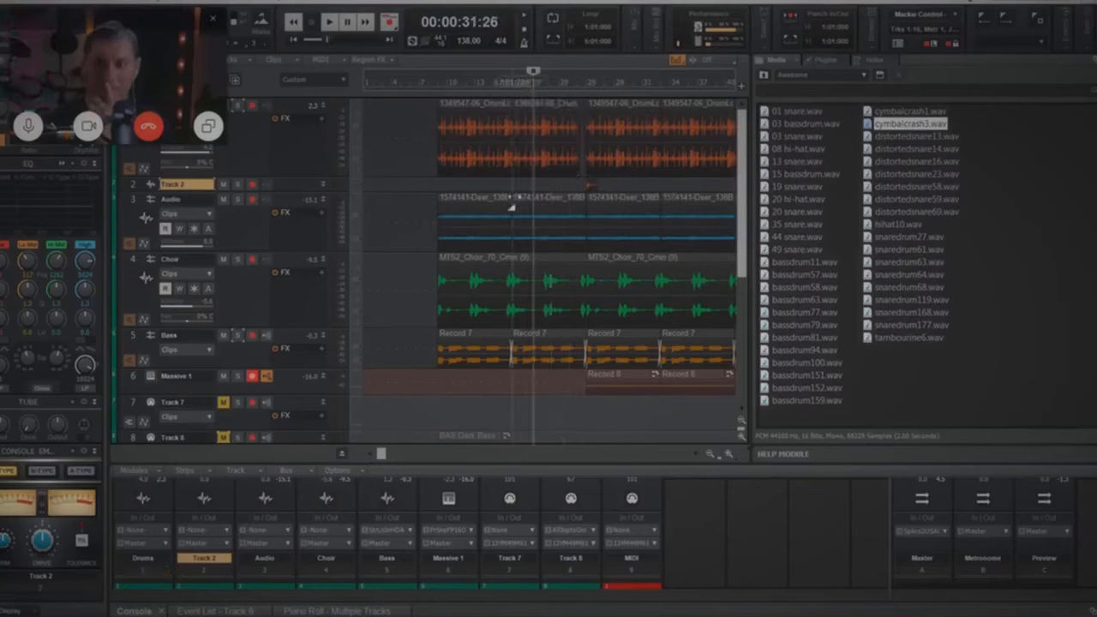
key(space)
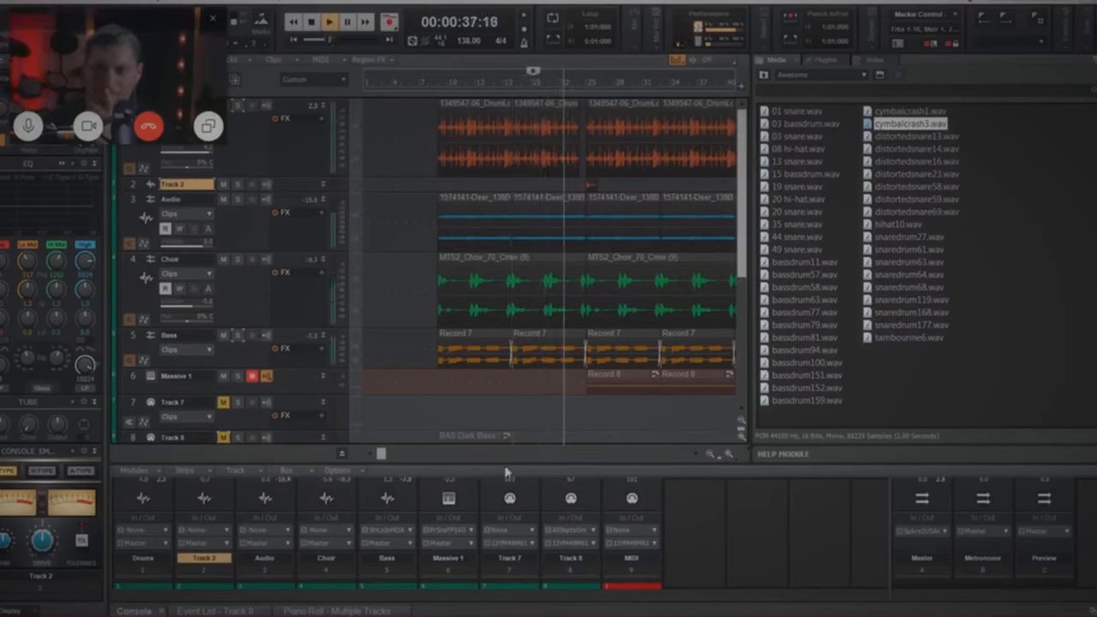
drag(506, 474, 480, 334)
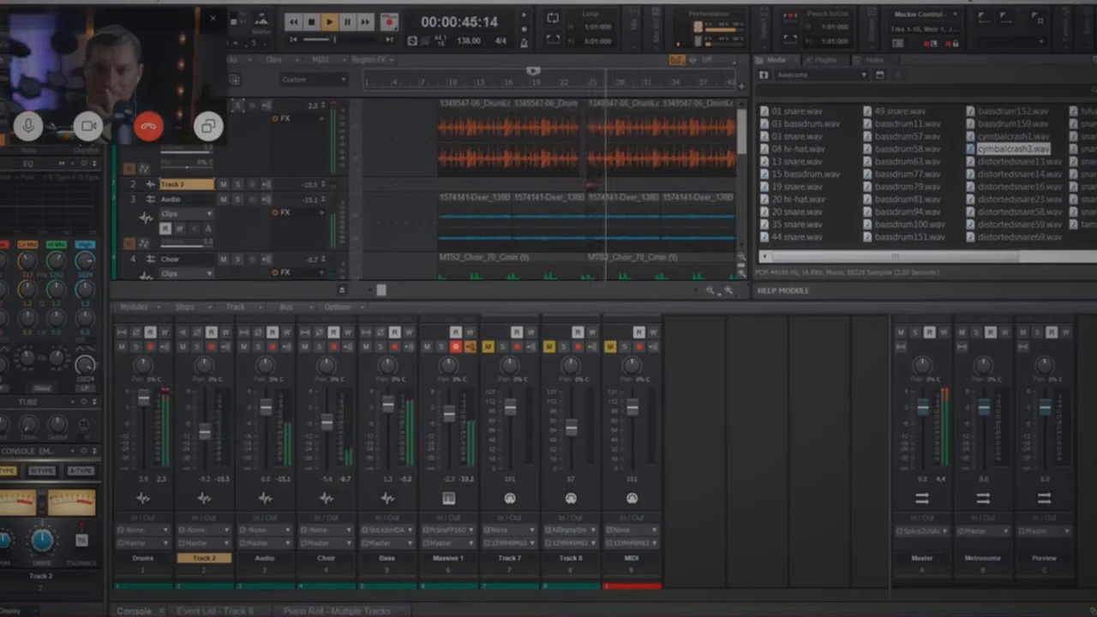
key(b)
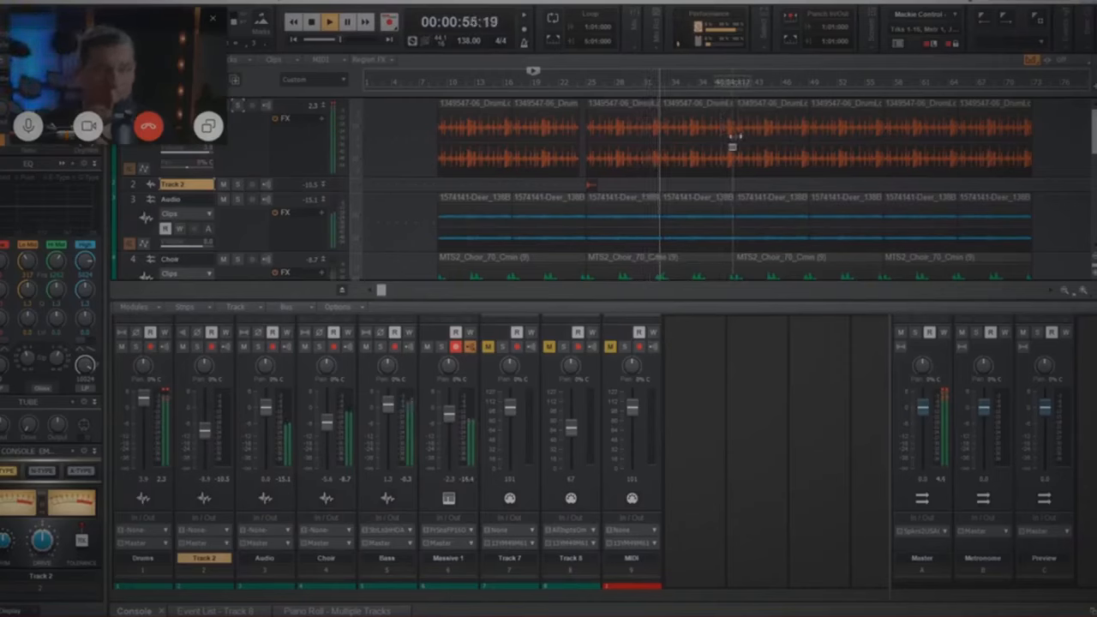
Step: Shorten the drum clip before measure 41 so it ends just short of measure 39
drag(725, 138, 715, 139)
click(1085, 292)
click(1085, 293)
click(1085, 293)
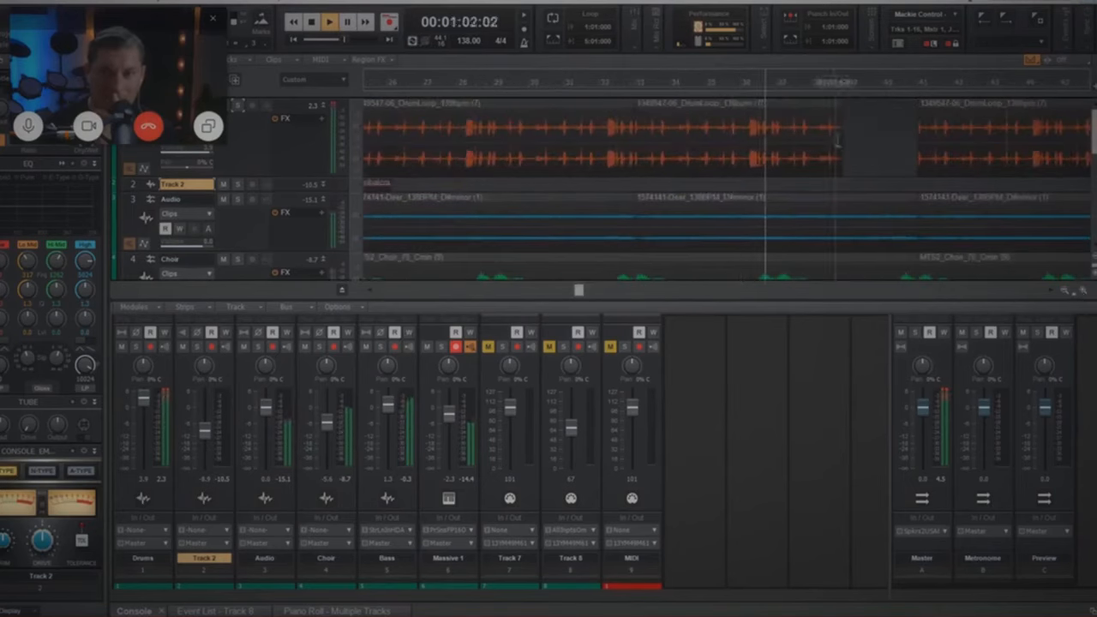
key(space)
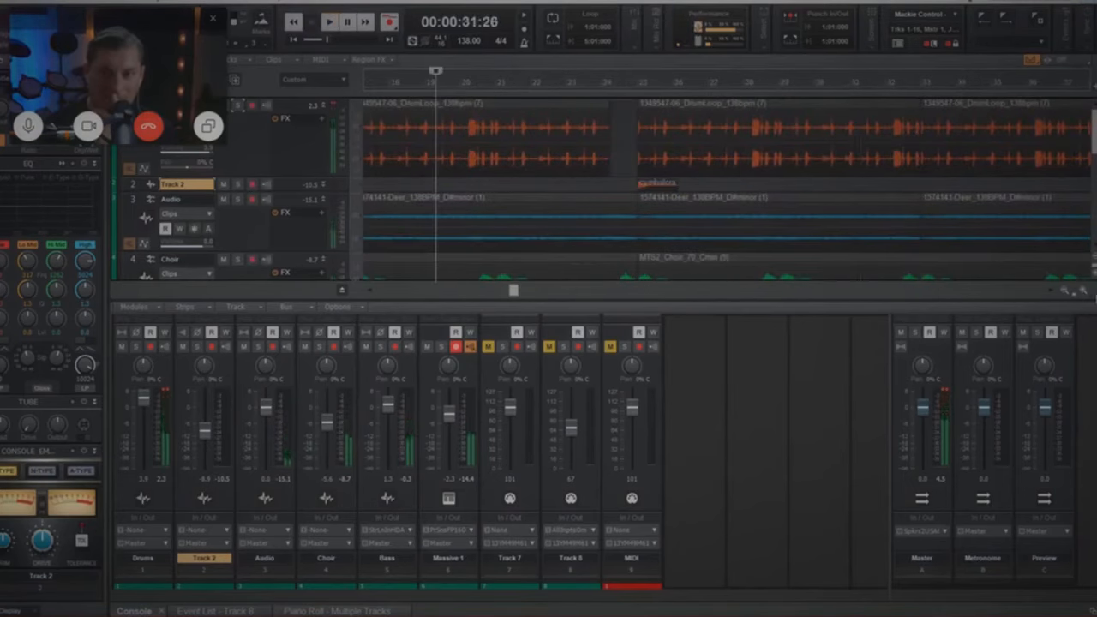
Step: Play the drum gap before measure 41 and adjust the end of the preceding drum clip to about measure 39
click(1068, 293)
click(1068, 292)
click(1068, 293)
click(1068, 293)
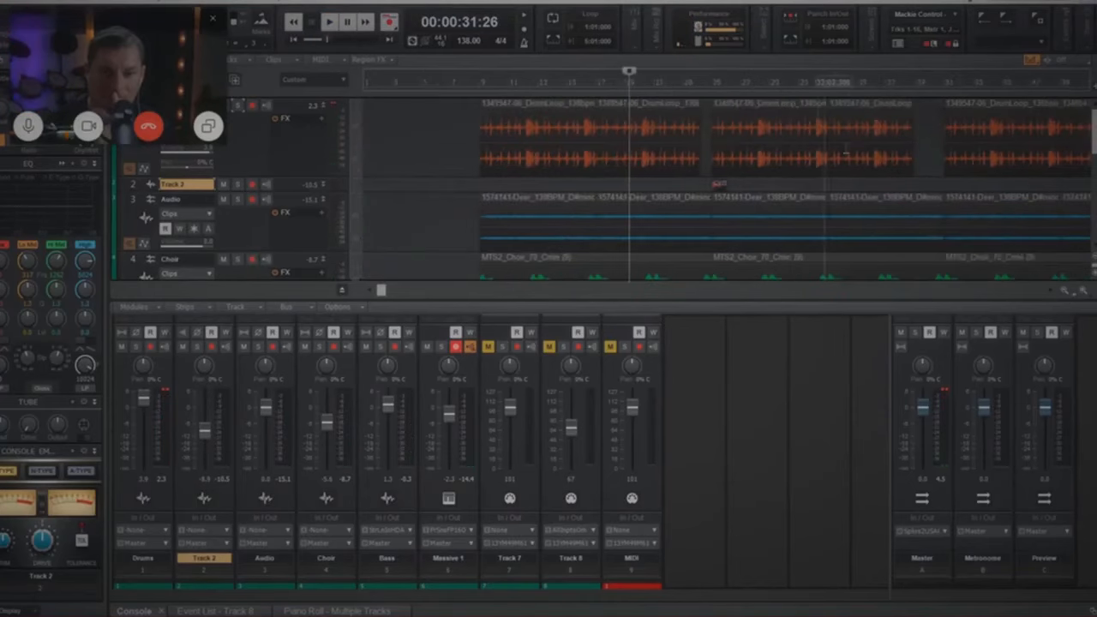
click(883, 85)
key(space)
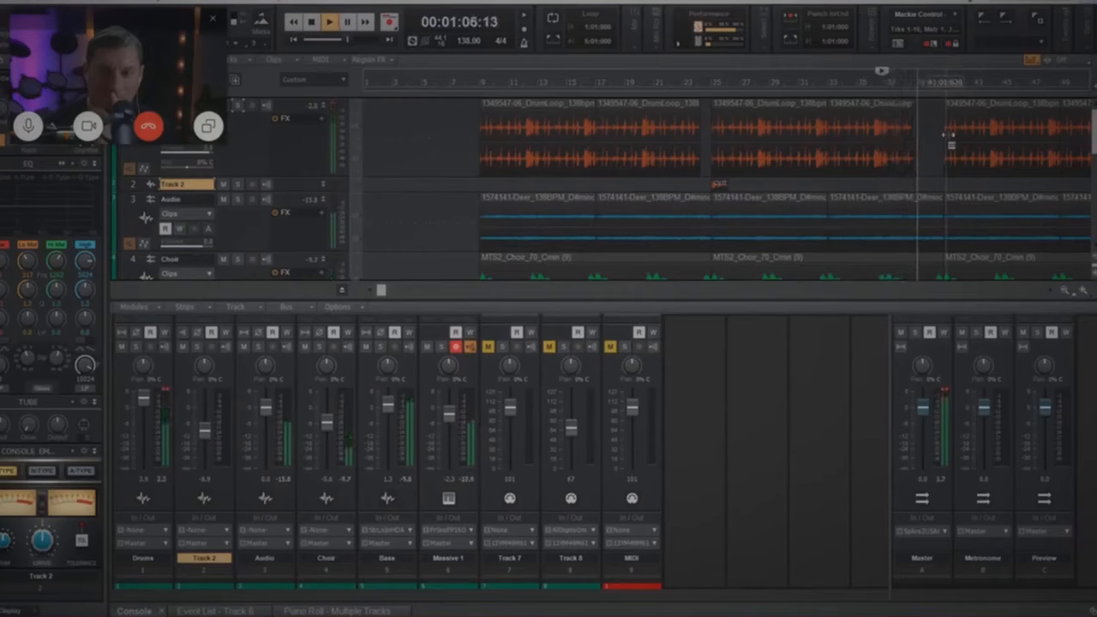
key(space)
drag(908, 148, 828, 157)
key(space)
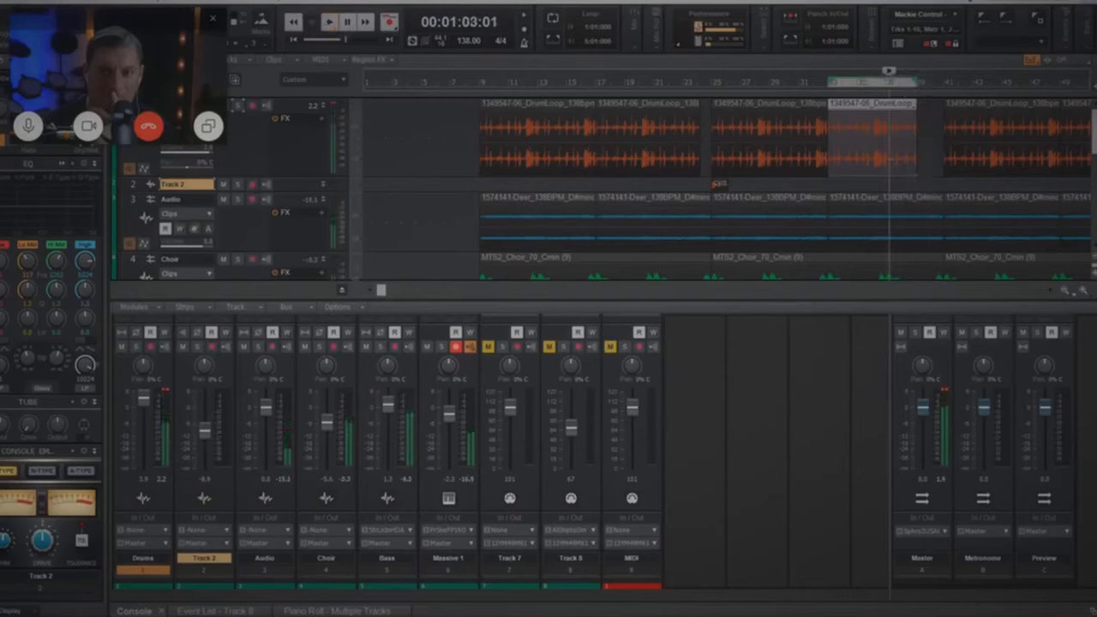
Step: Browse the sample library to the Sounds - Risers folder and audition the 1341156-RiserSFX Pressure sample
key(b)
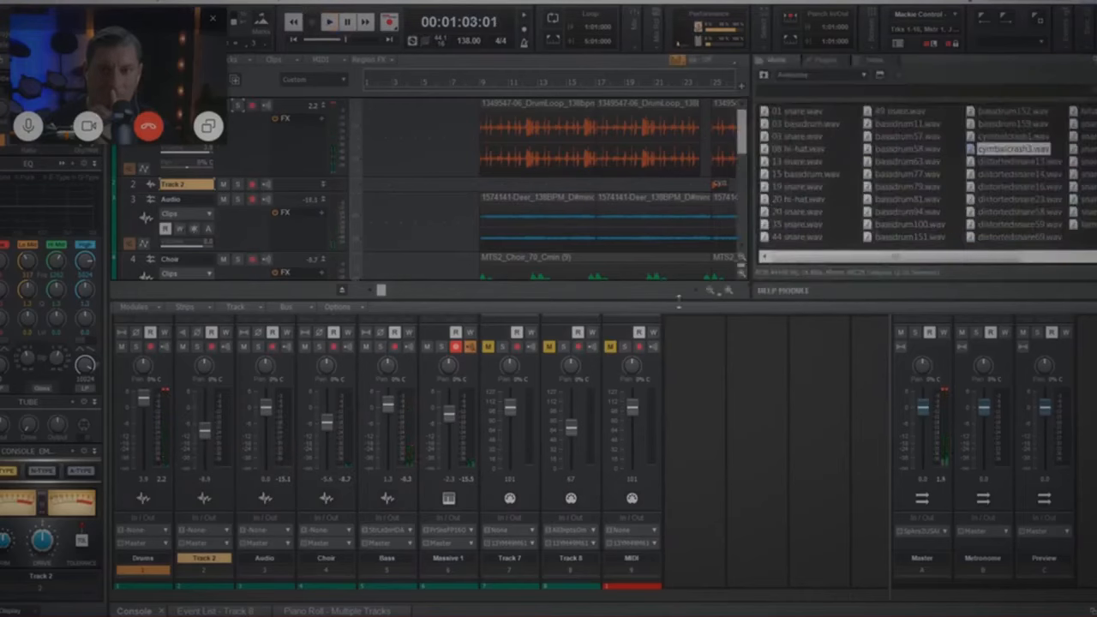
click(764, 75)
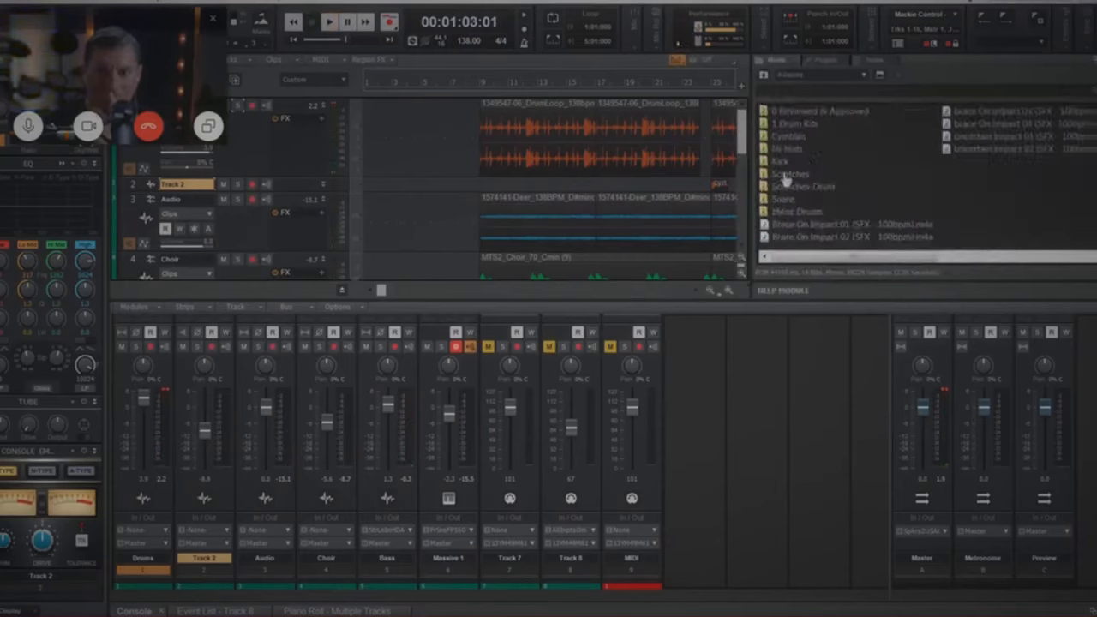
click(766, 76)
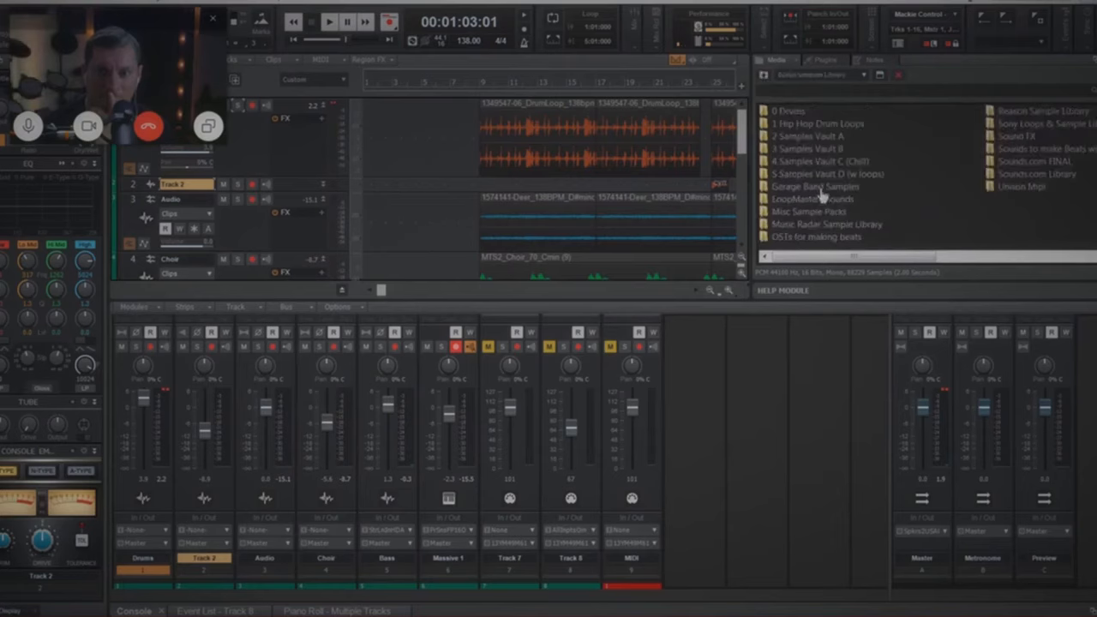
double_click(1029, 176)
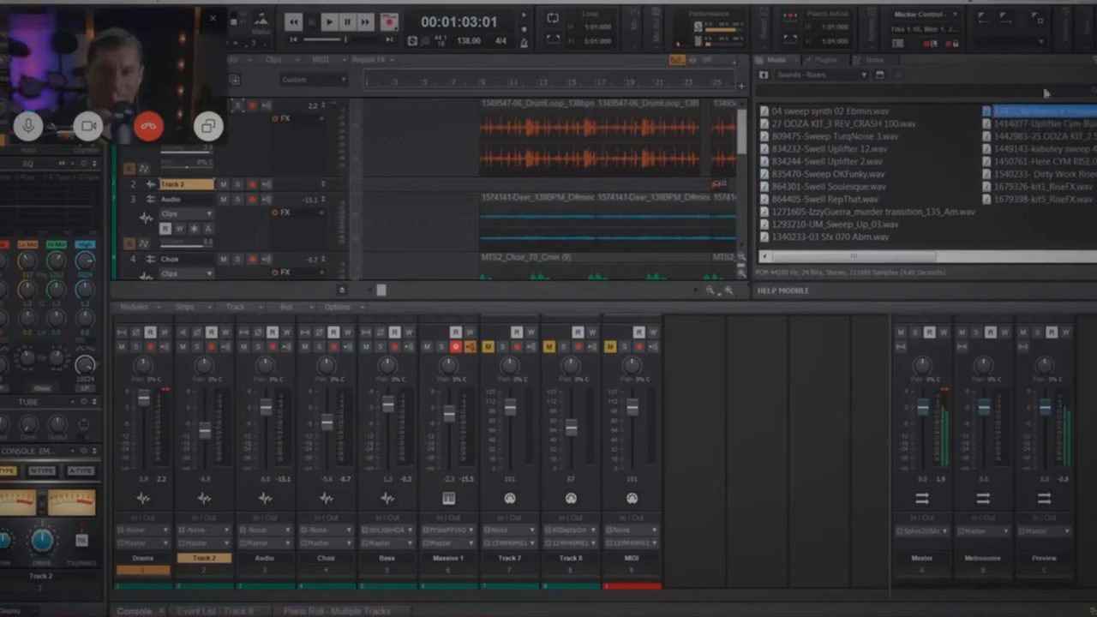
Step: Insert an audio track below Track 2, add the 1341156-RiserSFX Pressure sample to it, and hide the media browser
right_click(290, 184)
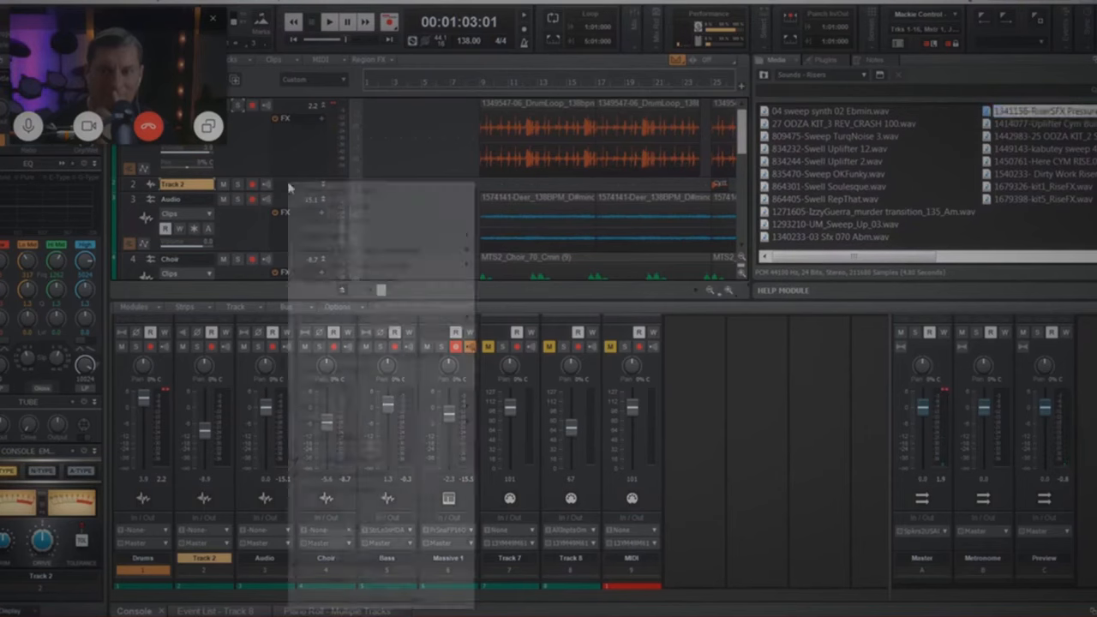
click(281, 202)
right_click(281, 202)
click(298, 202)
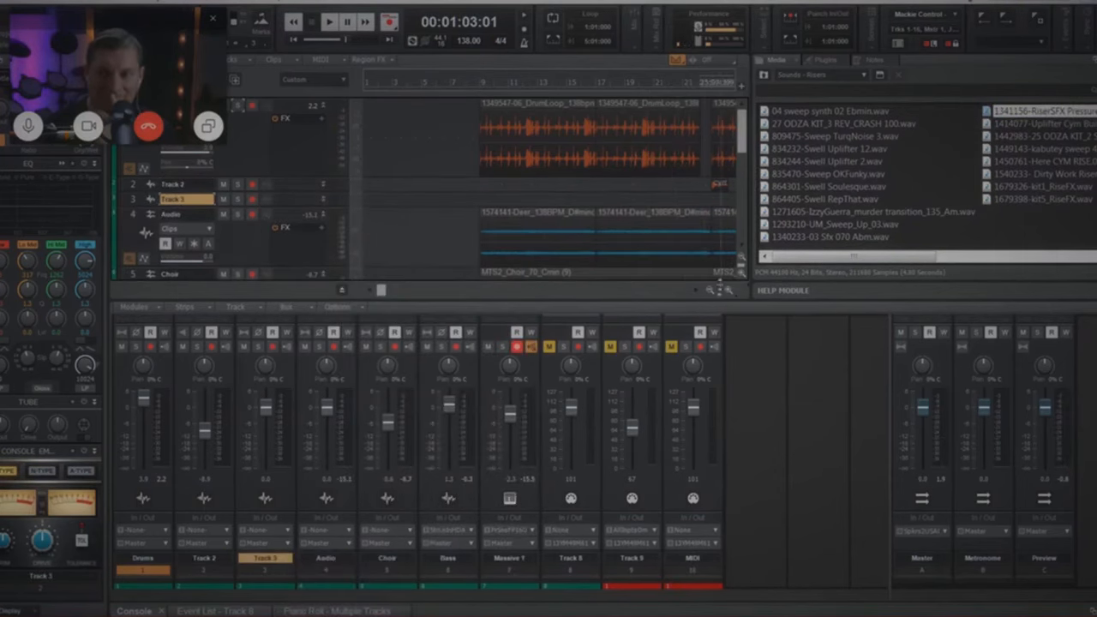
click(697, 292)
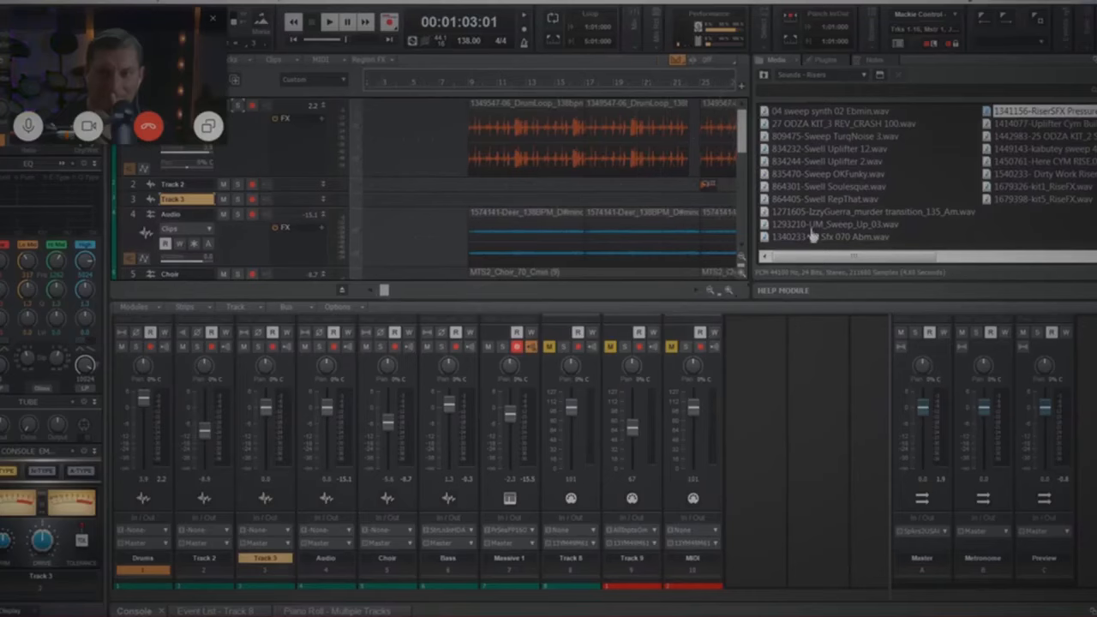
drag(998, 115, 612, 198)
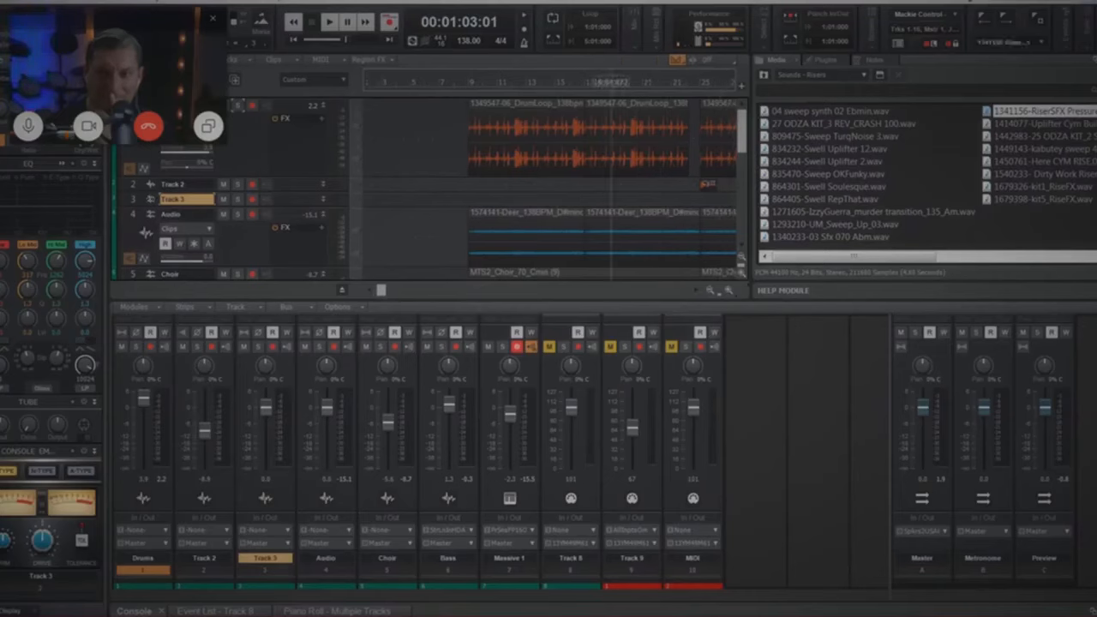
key(b)
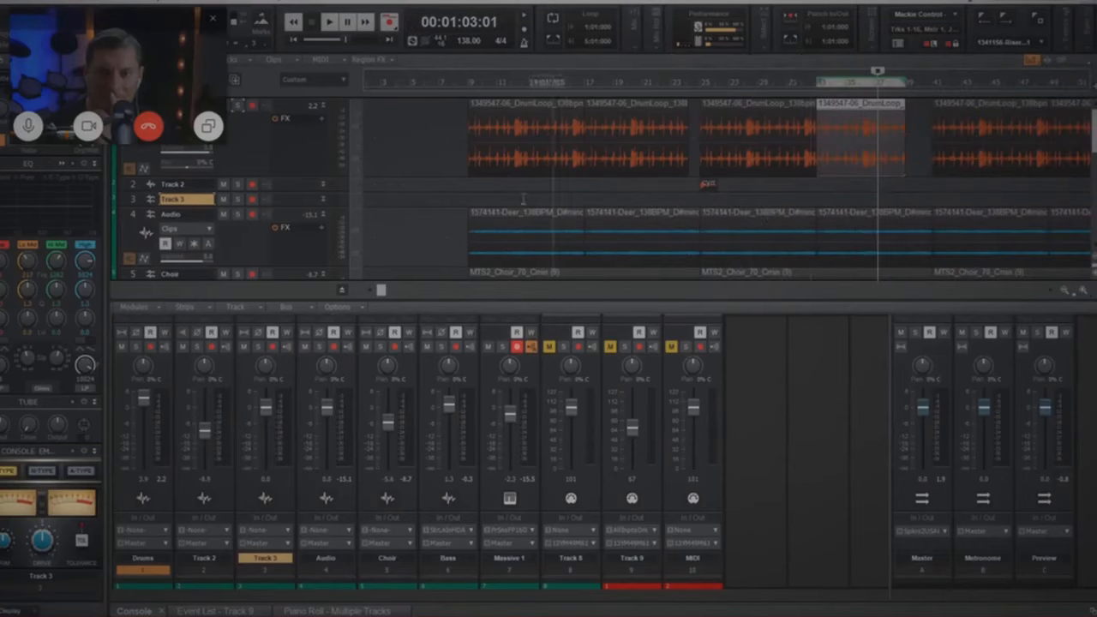
Step: Move the riser clip from the far end of the timeline to about measure 40 on Track 3 and enlarge the track's height
click(1066, 290)
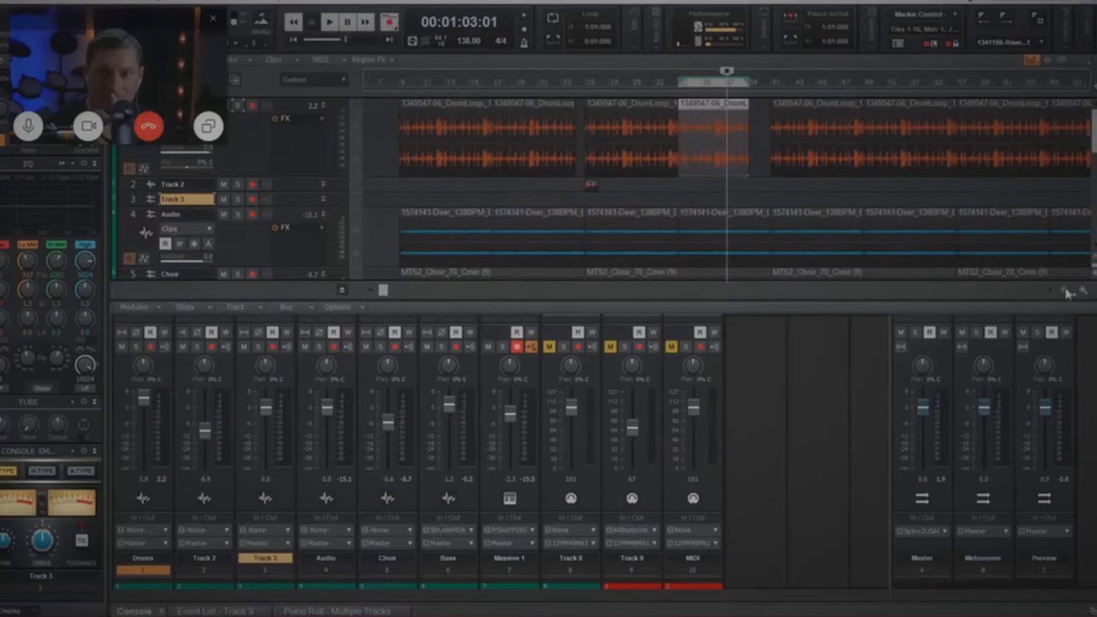
drag(384, 292, 977, 267)
drag(600, 199, 556, 202)
key(Delete)
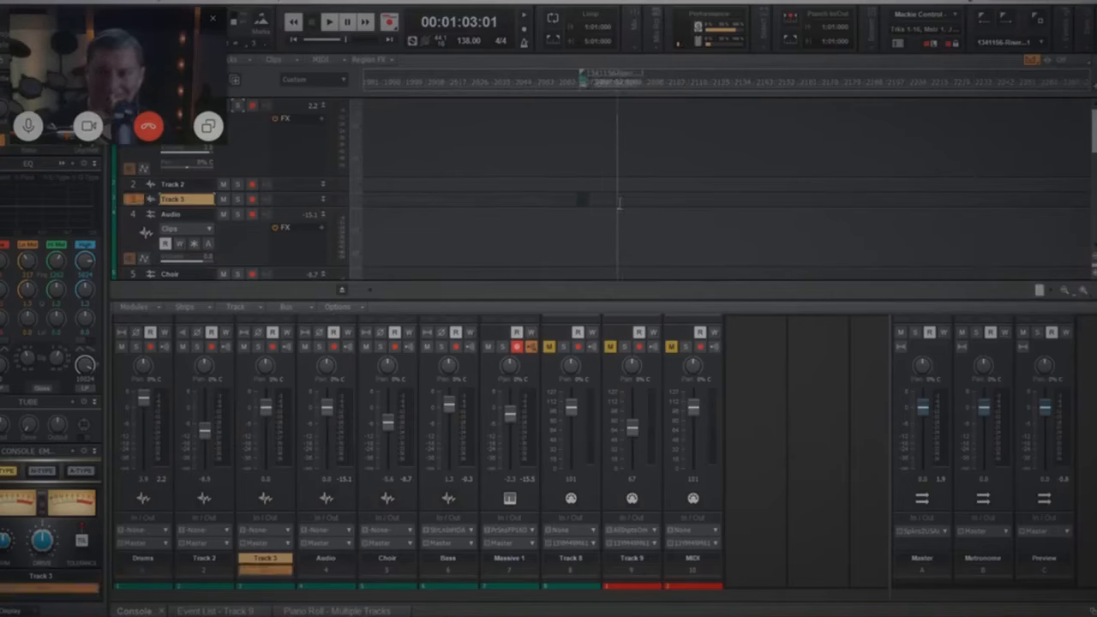
key(w)
click(495, 195)
click(468, 191)
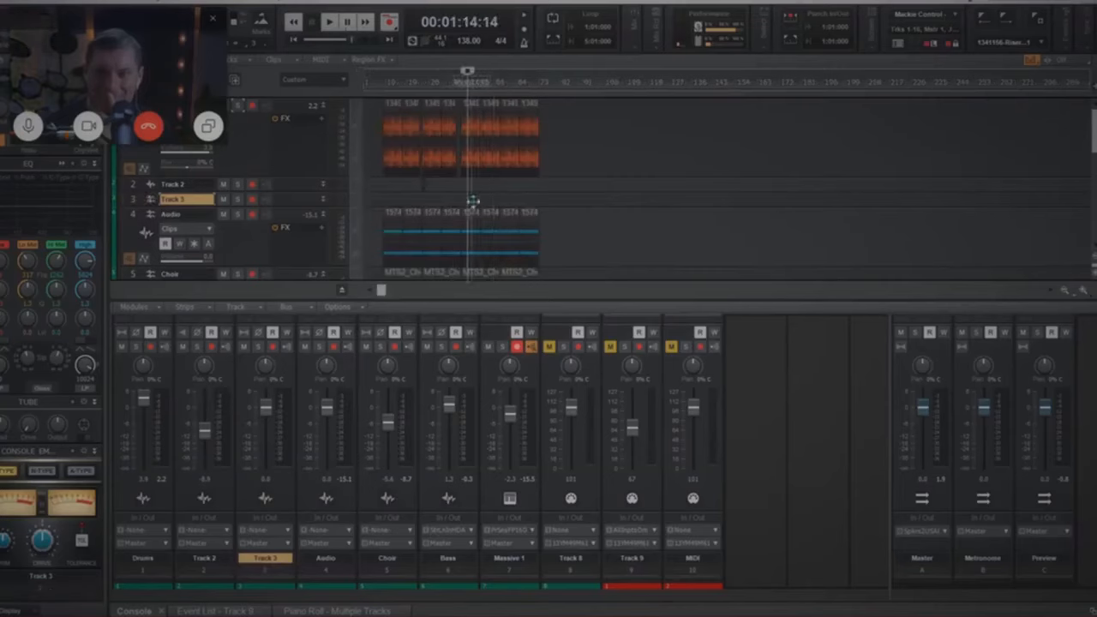
click(466, 202)
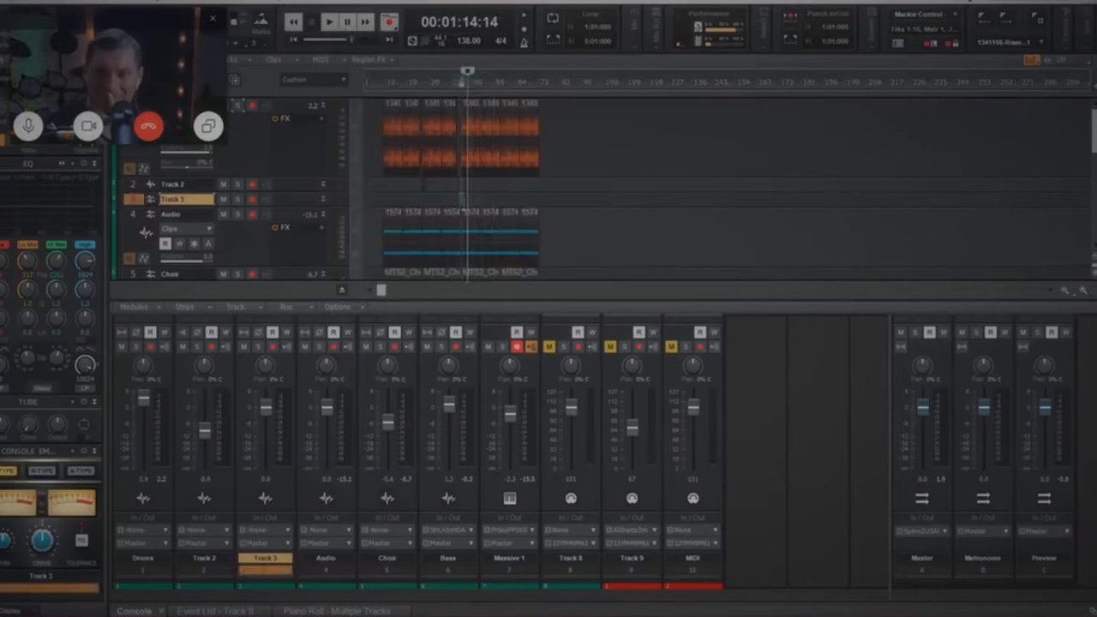
click(1085, 294)
click(1085, 294)
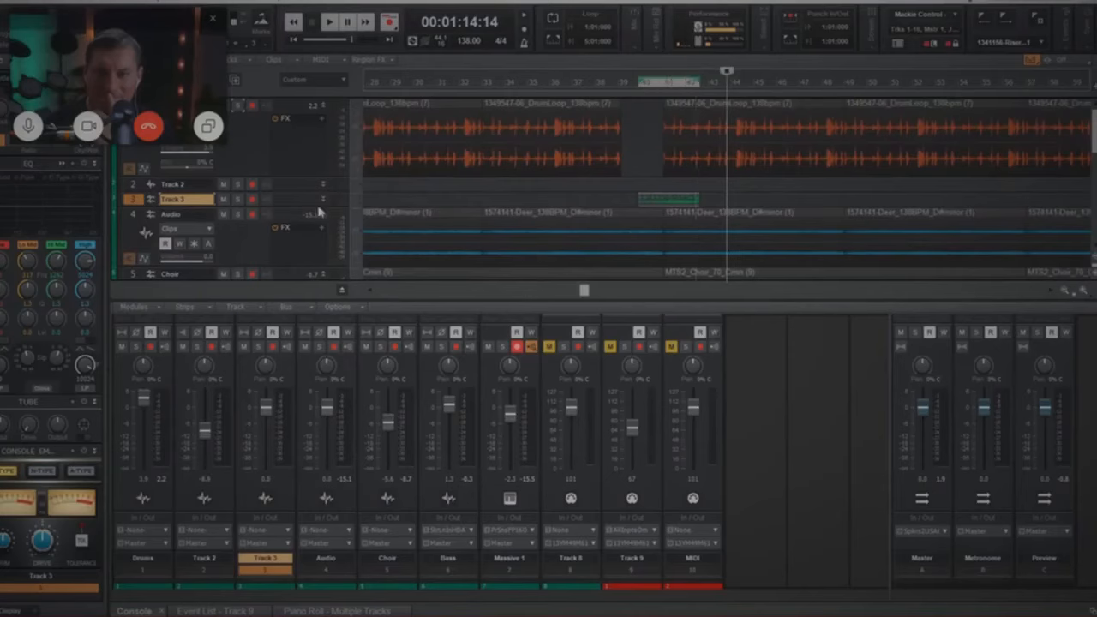
drag(309, 229, 311, 276)
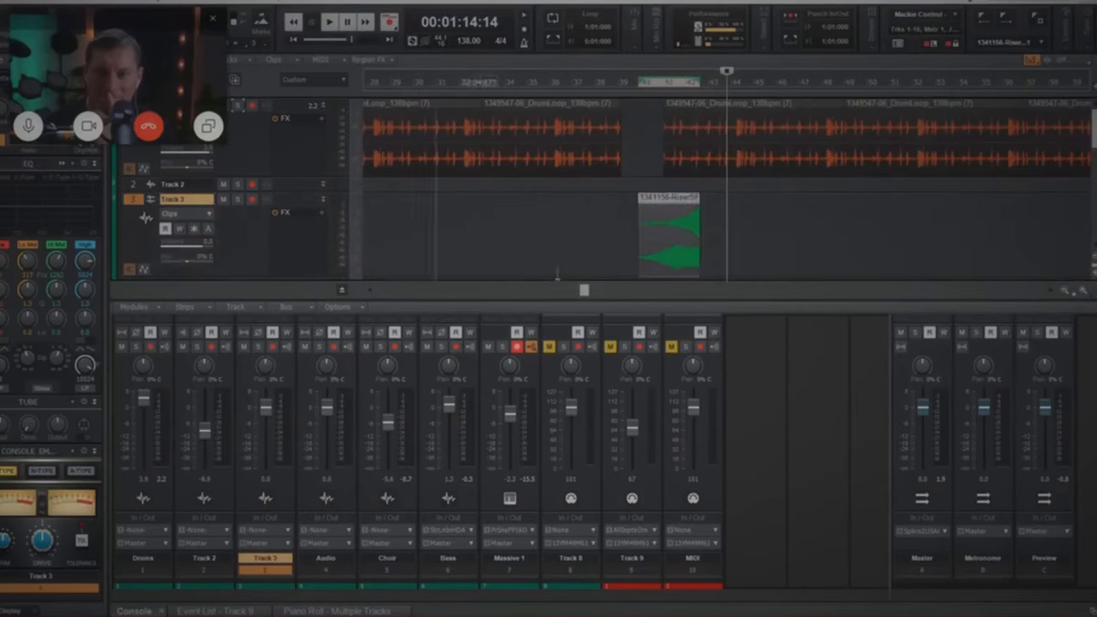
Step: Copy the cymbal crash on Track 2 from measure 25 to measure 41, where the drums return
drag(583, 294, 543, 291)
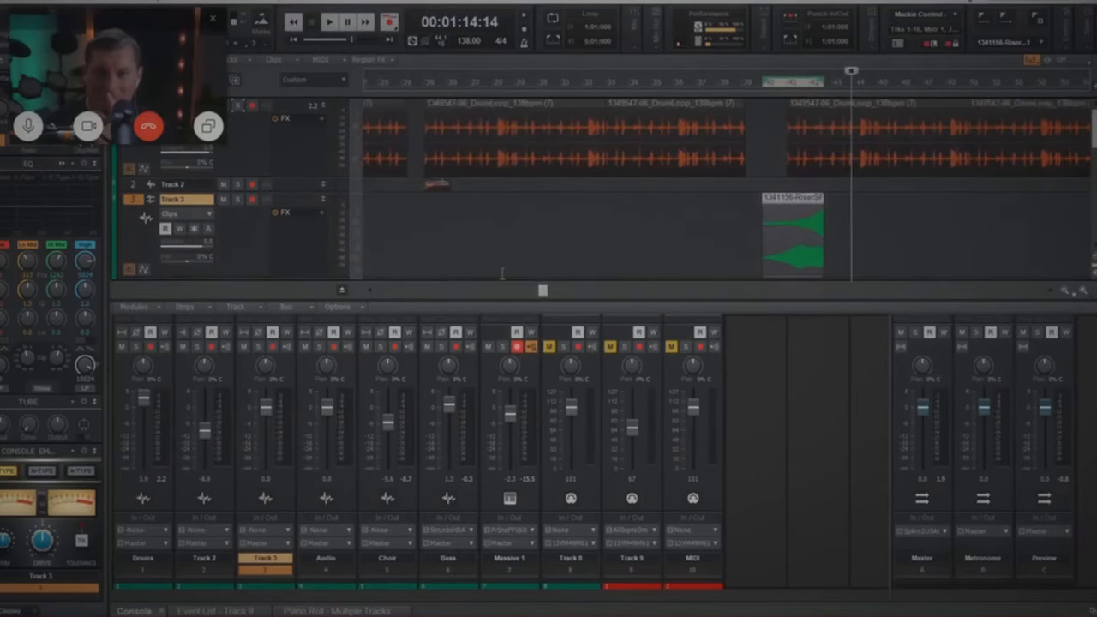
click(436, 185)
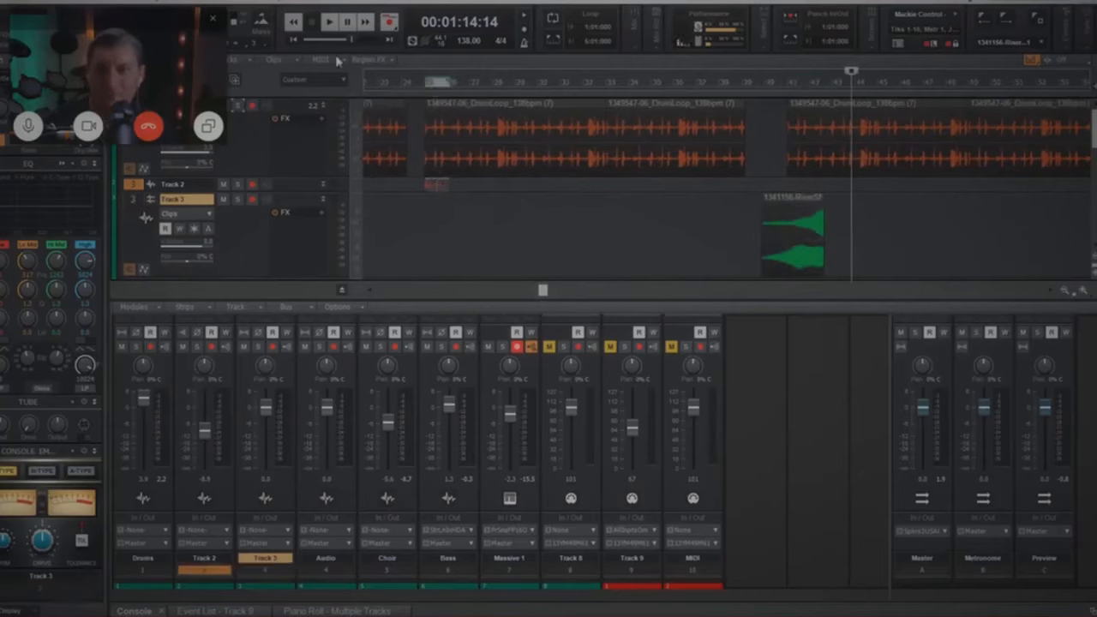
drag(146, 22, 109, 62)
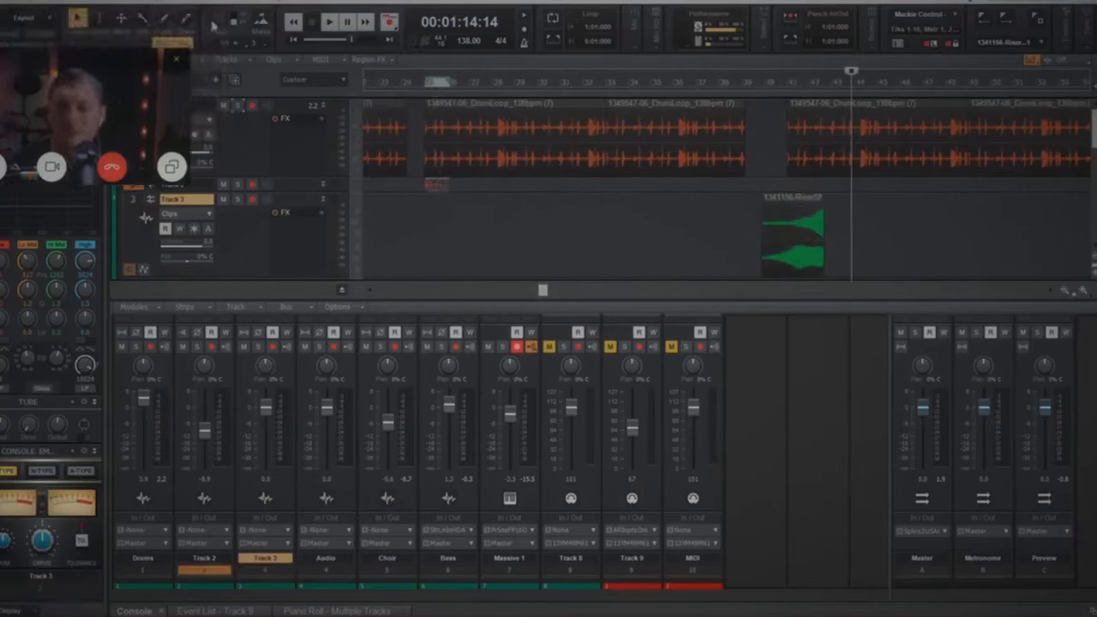
drag(436, 186, 787, 238)
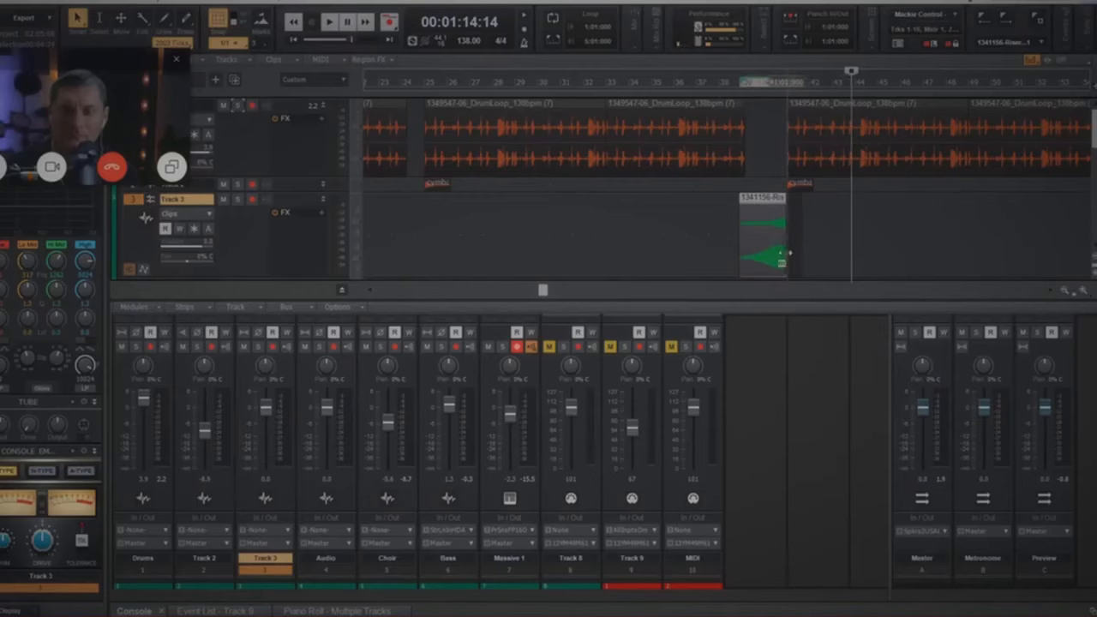
Step: Trim the end of the riser clip on Track 3 and shift the clip slightly later within the drum gap
drag(785, 263, 782, 263)
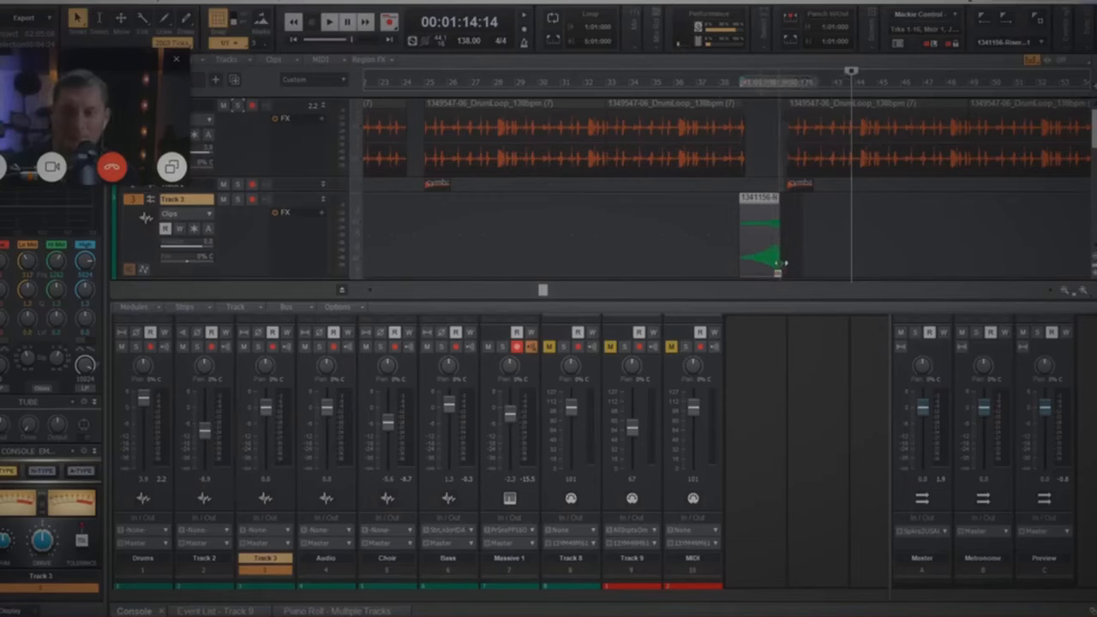
mouse_move(763, 204)
mouse_down()
mouse_move(780, 208)
mouse_move(766, 217)
mouse_up()
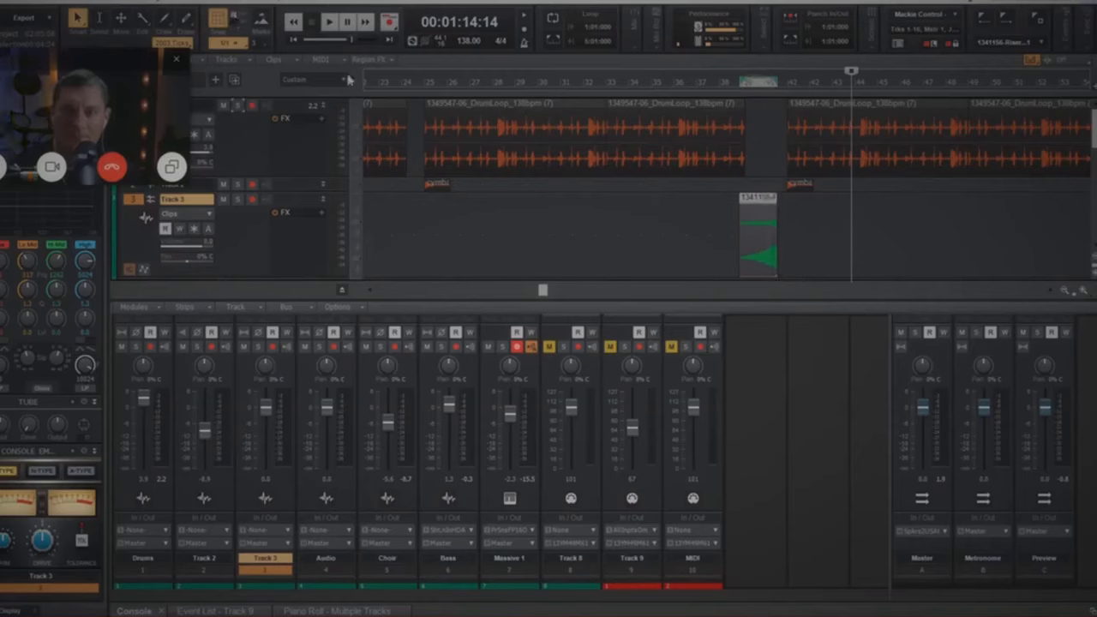
drag(762, 208, 769, 217)
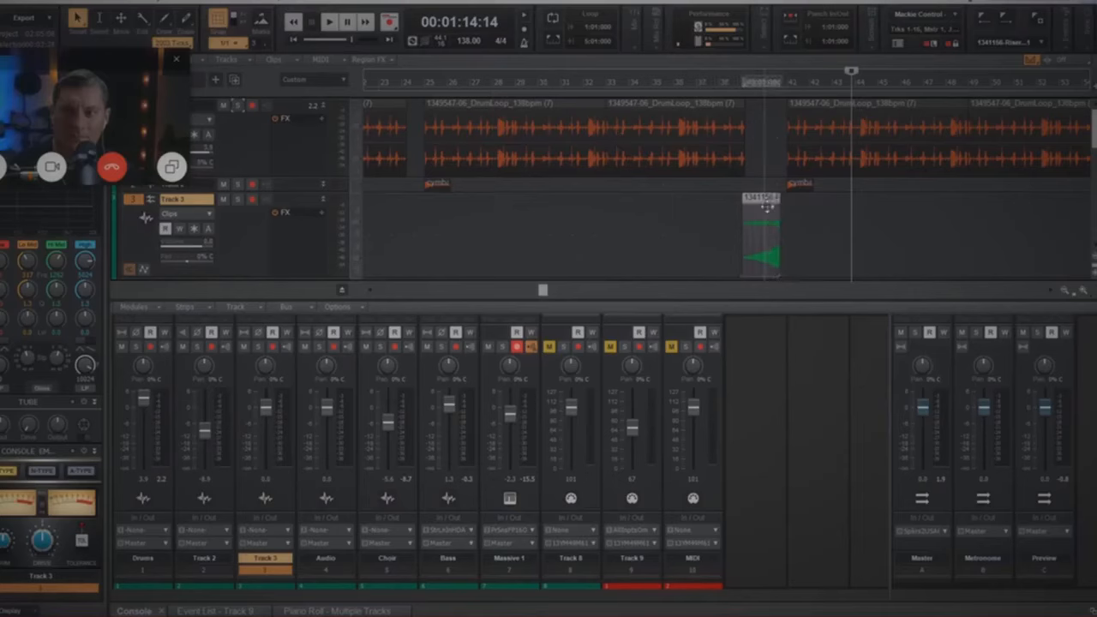
Step: Turn off snapping and align the riser clip's end with the drum entry at measure 41
click(228, 23)
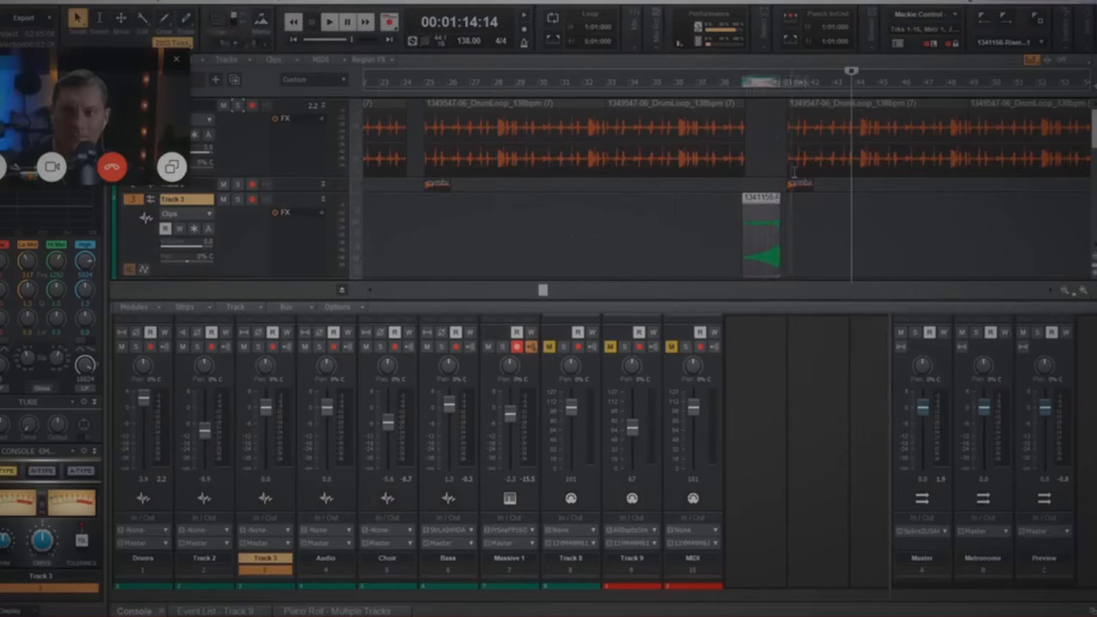
click(1085, 292)
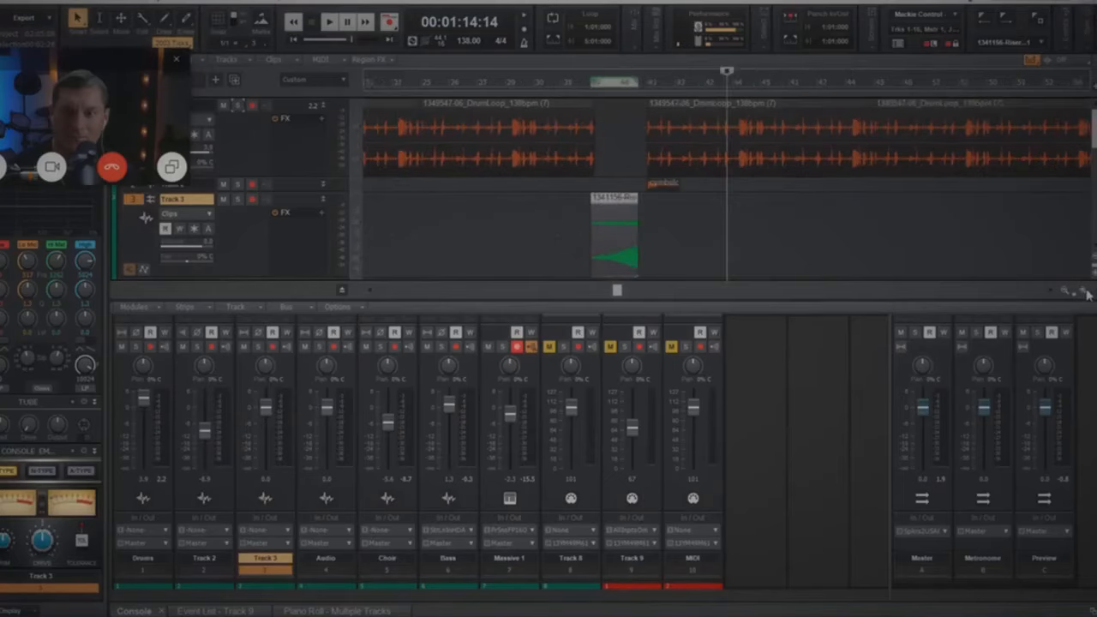
drag(746, 289, 712, 289)
drag(739, 202, 790, 214)
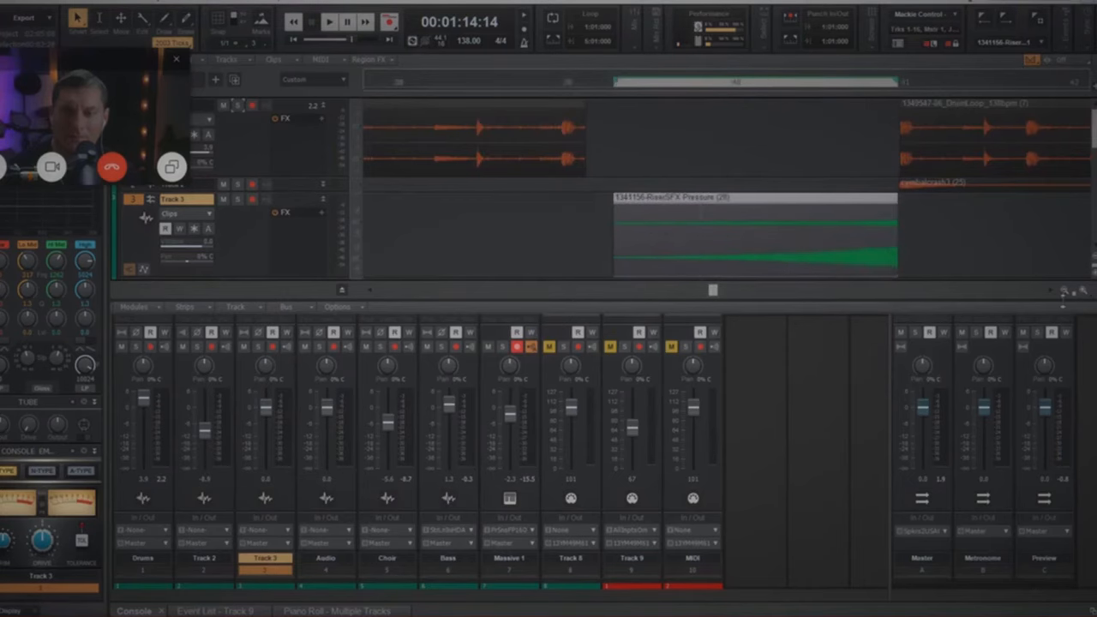
Step: Add a short fade-in at the start of the riser clip and set the playback position to about measure 34
click(1066, 291)
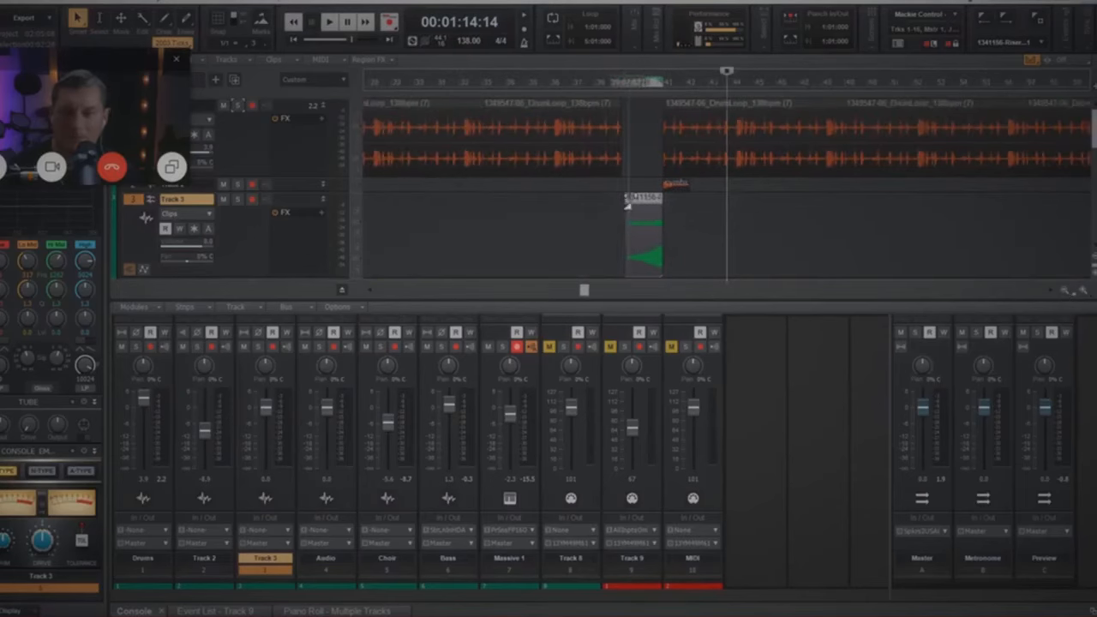
drag(625, 203, 634, 198)
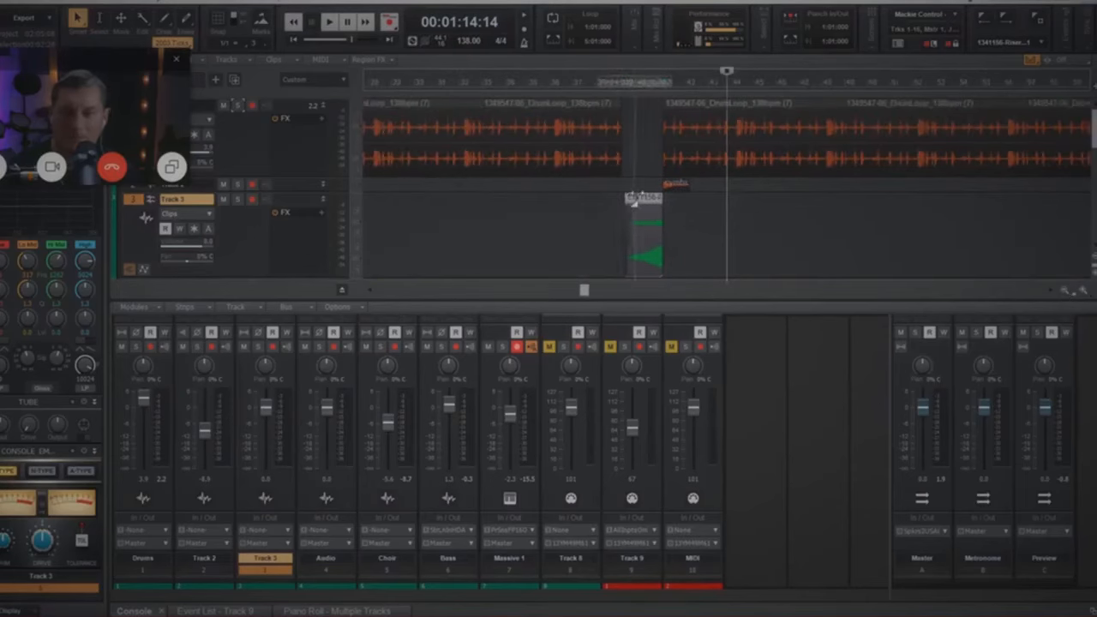
click(521, 237)
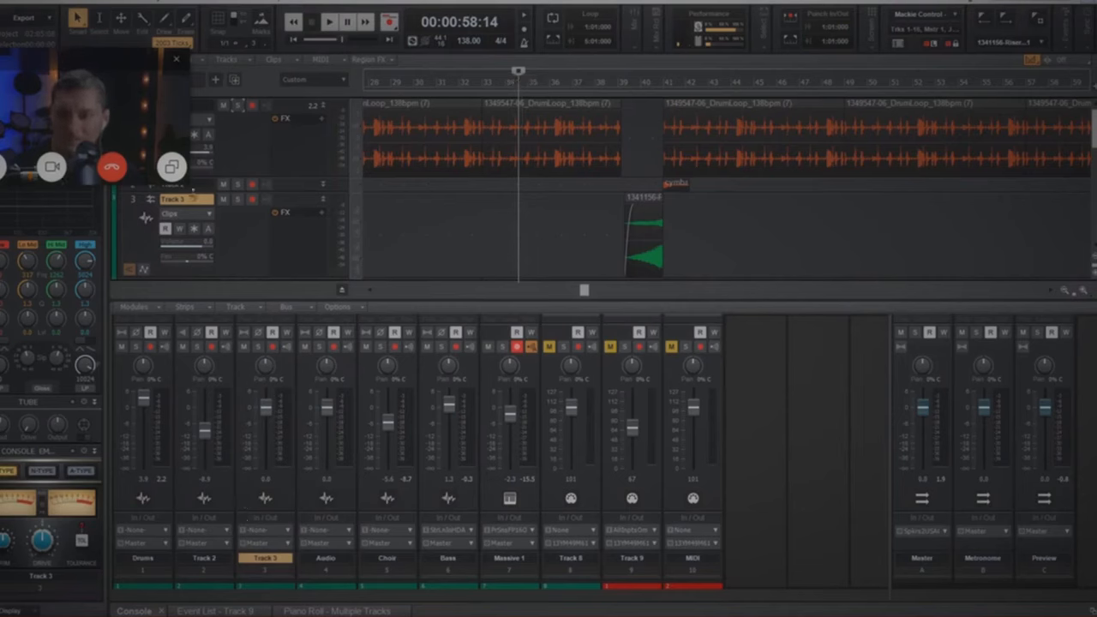
Step: Collapse the control bar, then rename Track 2 as Cymbal and Track 3 as Riser
drag(194, 190, 194, 196)
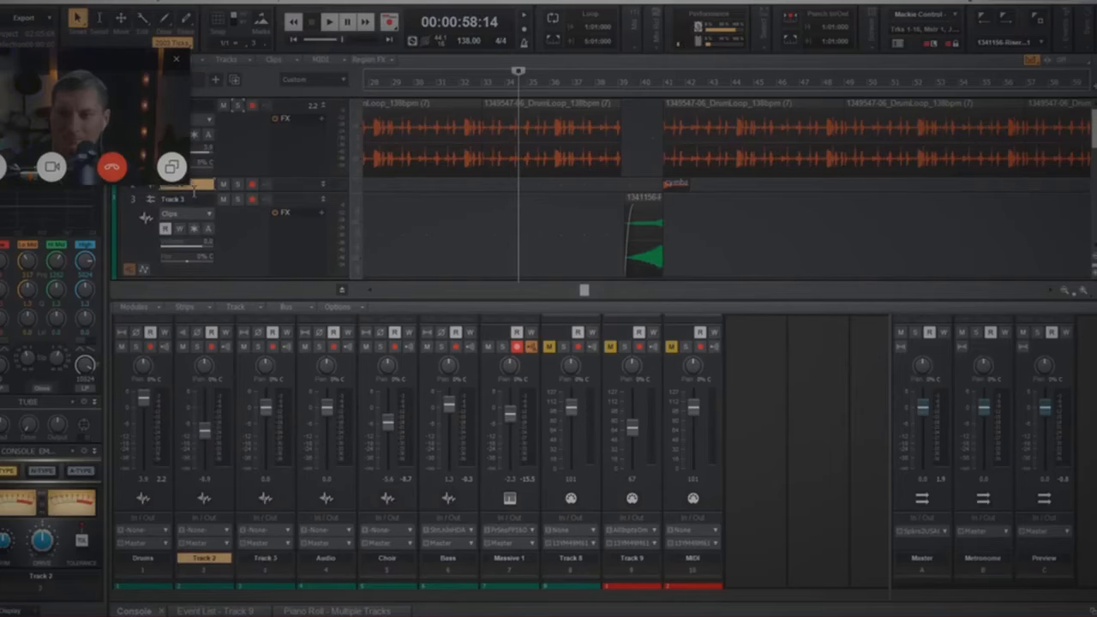
key(c)
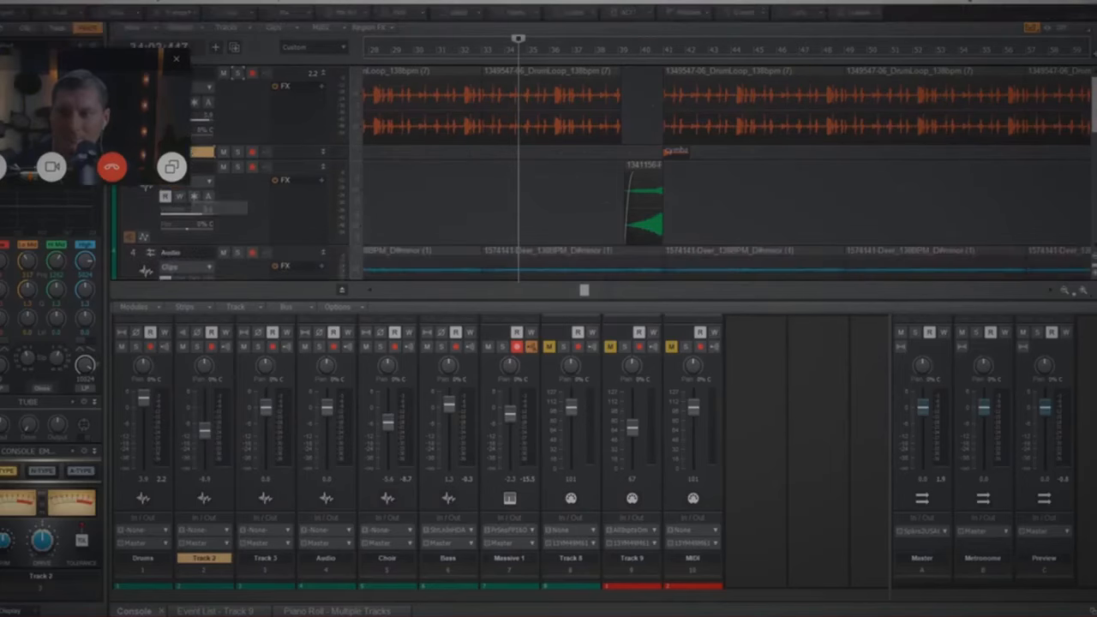
drag(39, 57, 54, 434)
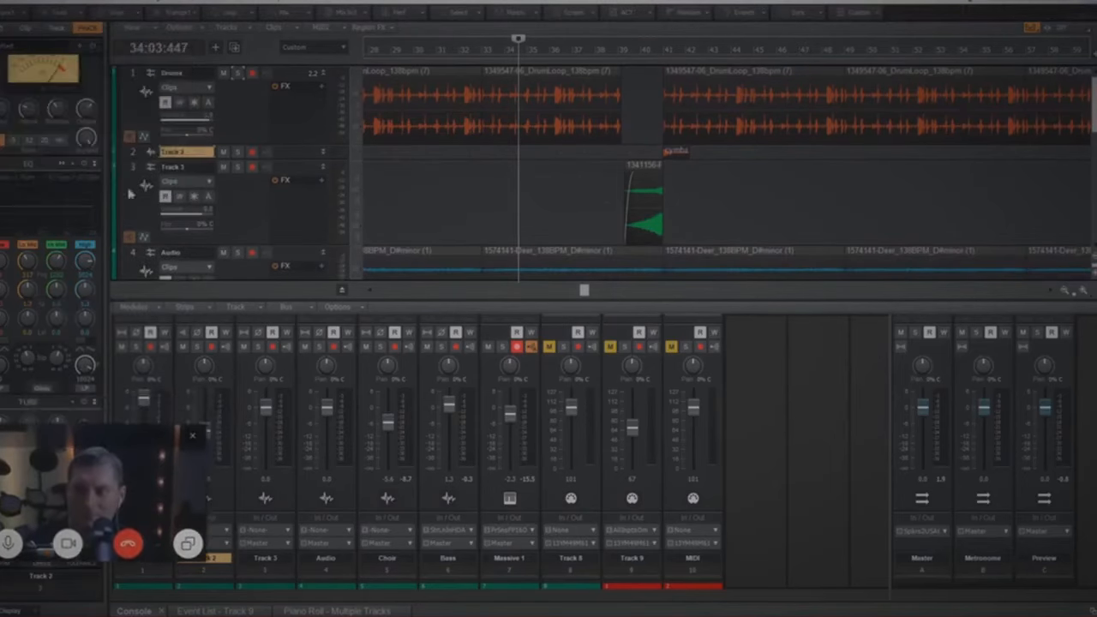
double_click(183, 153)
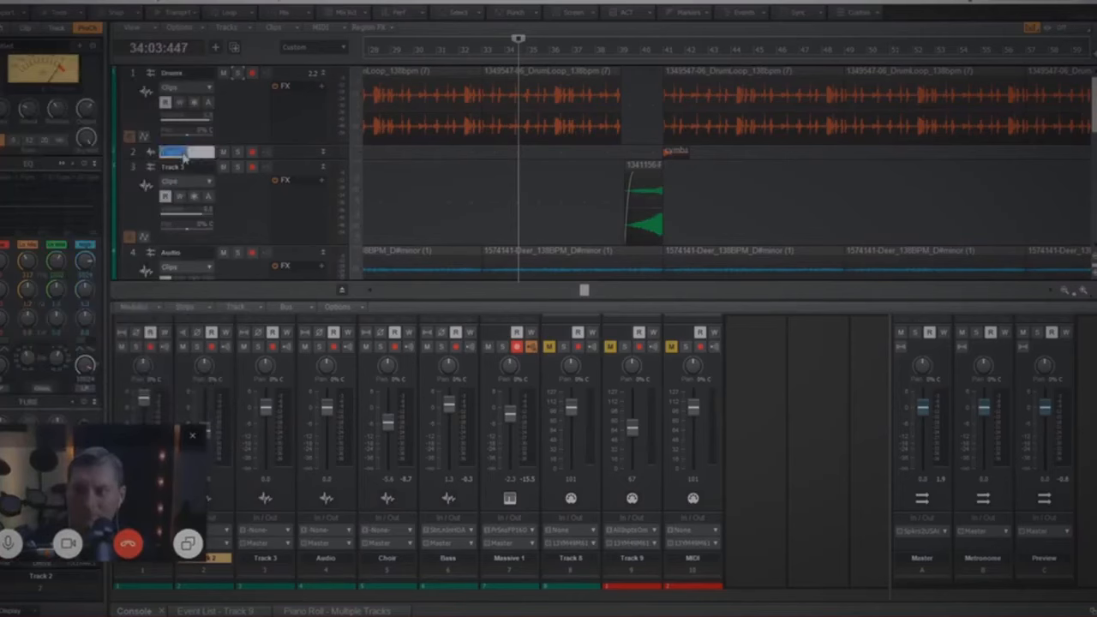
text(Cymbal)
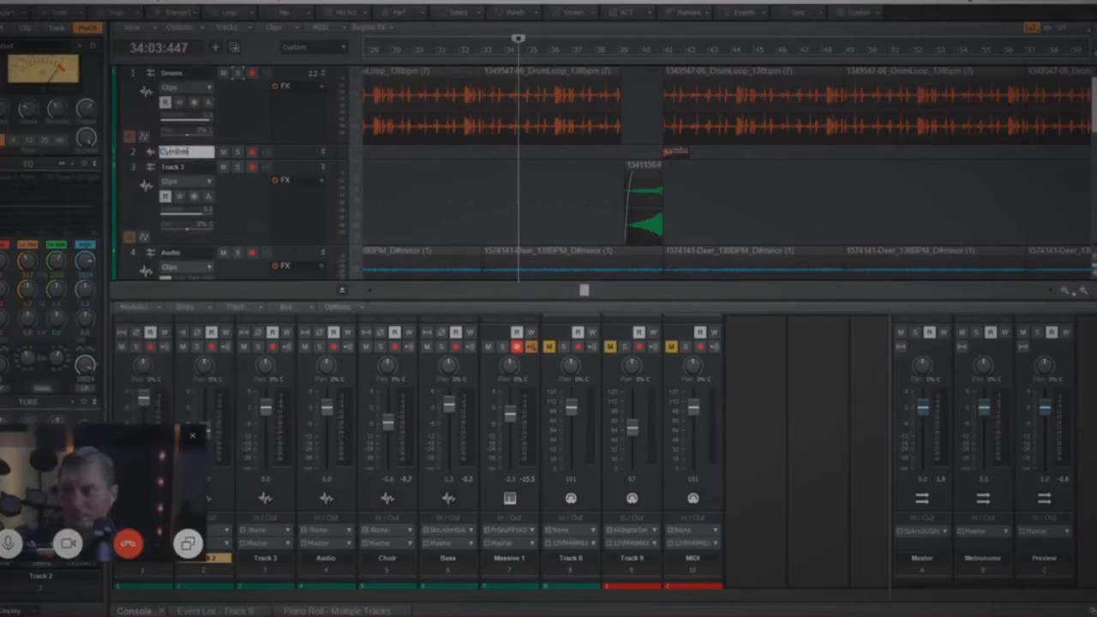
key(Tab)
text(Hihat)
key(Return)
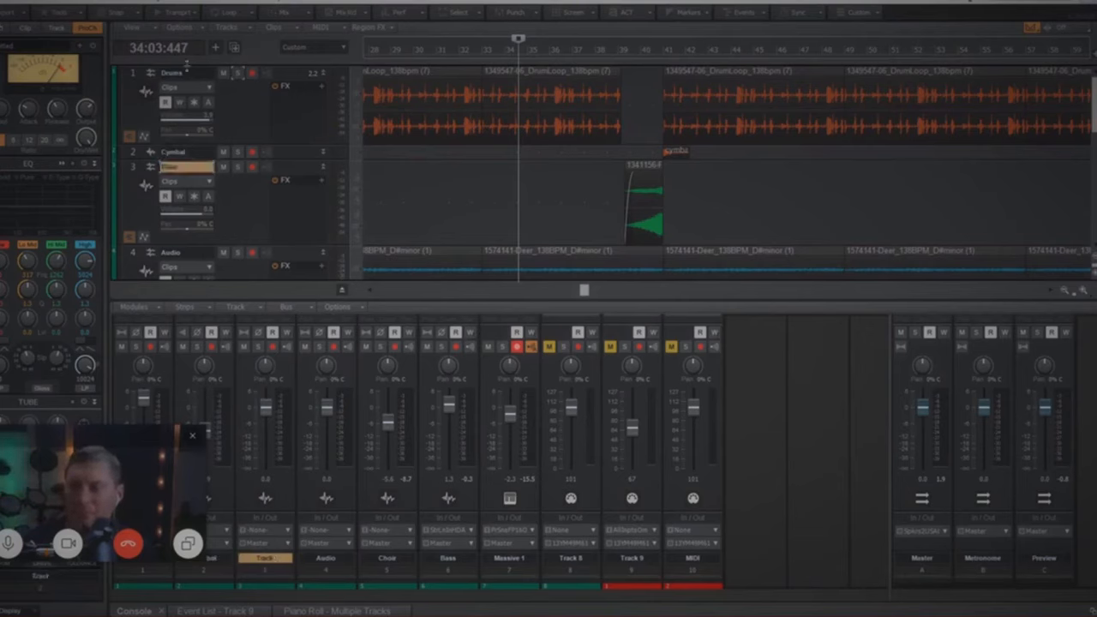
drag(104, 440, 123, 204)
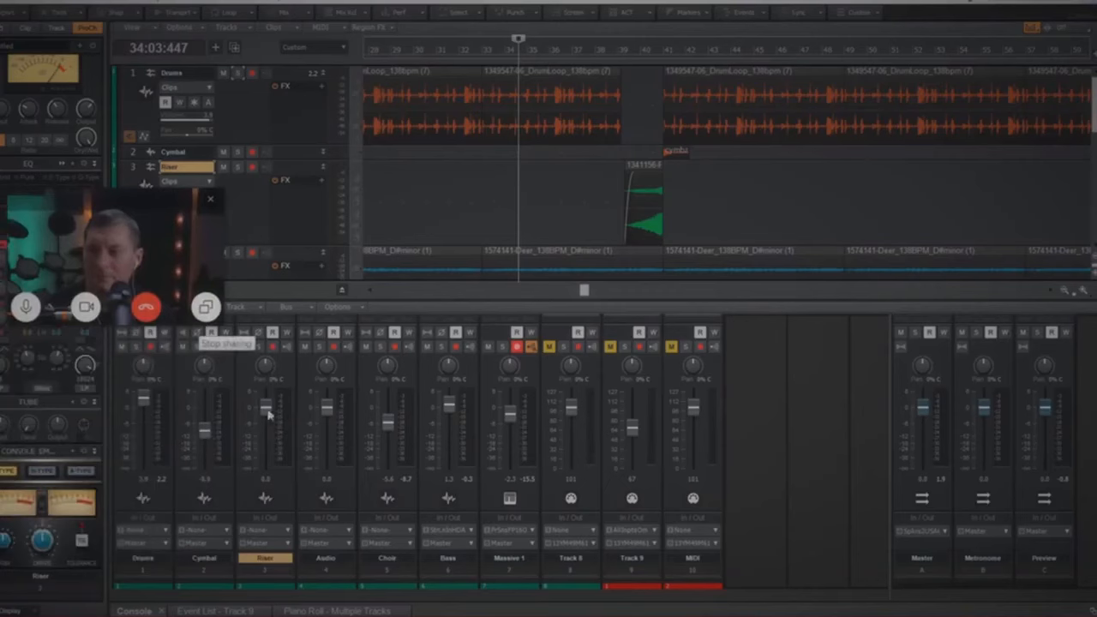
Step: Lower the Riser track's volume to about -4.2 dB while auditioning the transition, including playback from just before the drum gap
drag(269, 415, 267, 429)
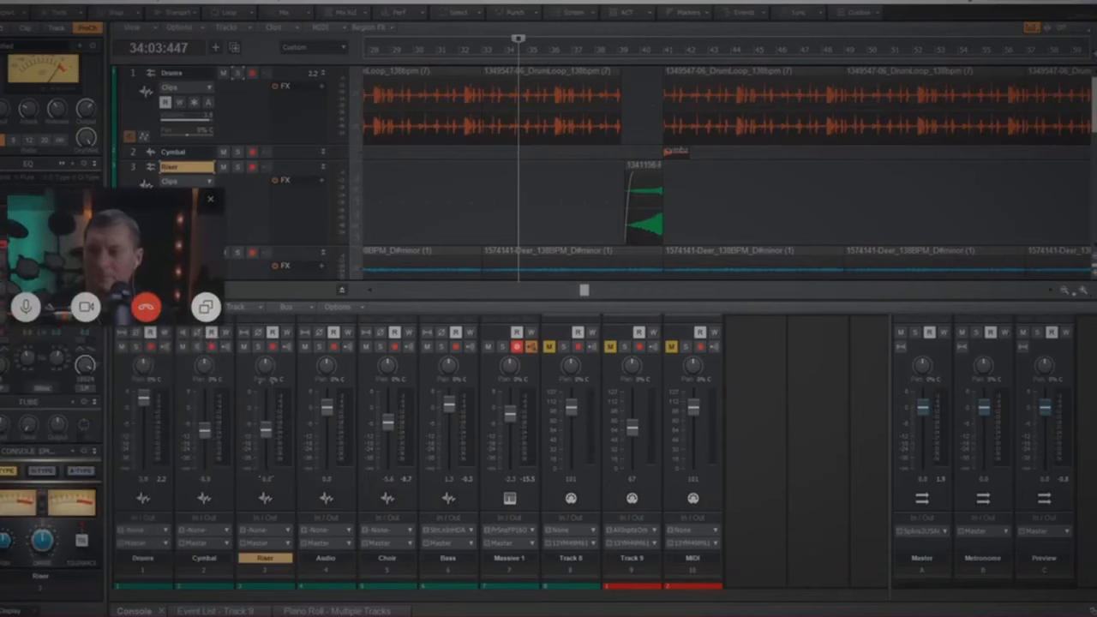
key(space)
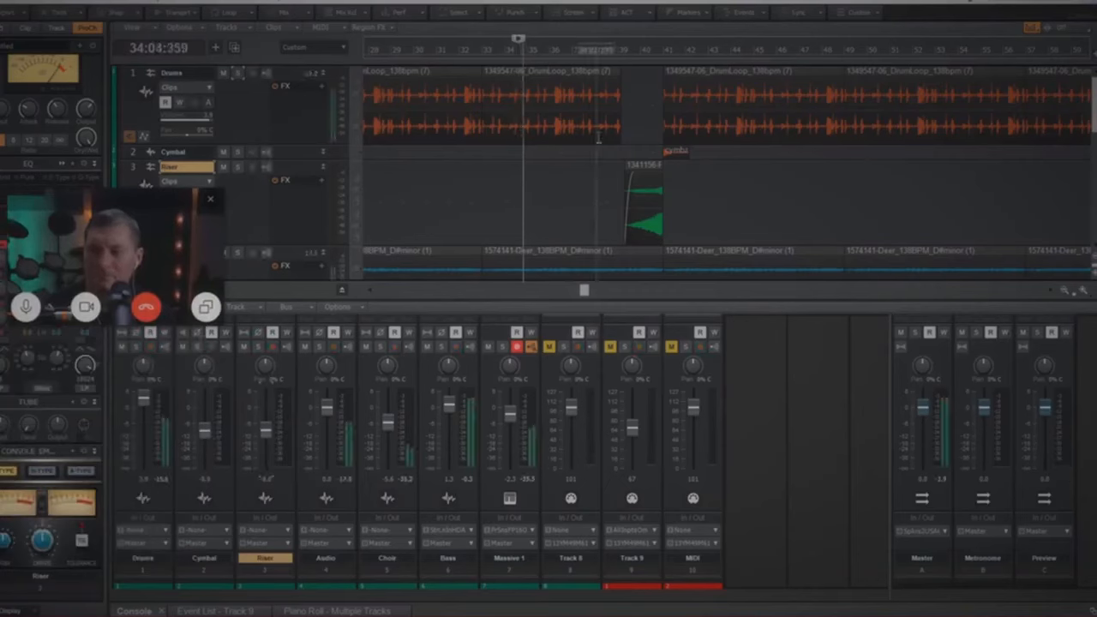
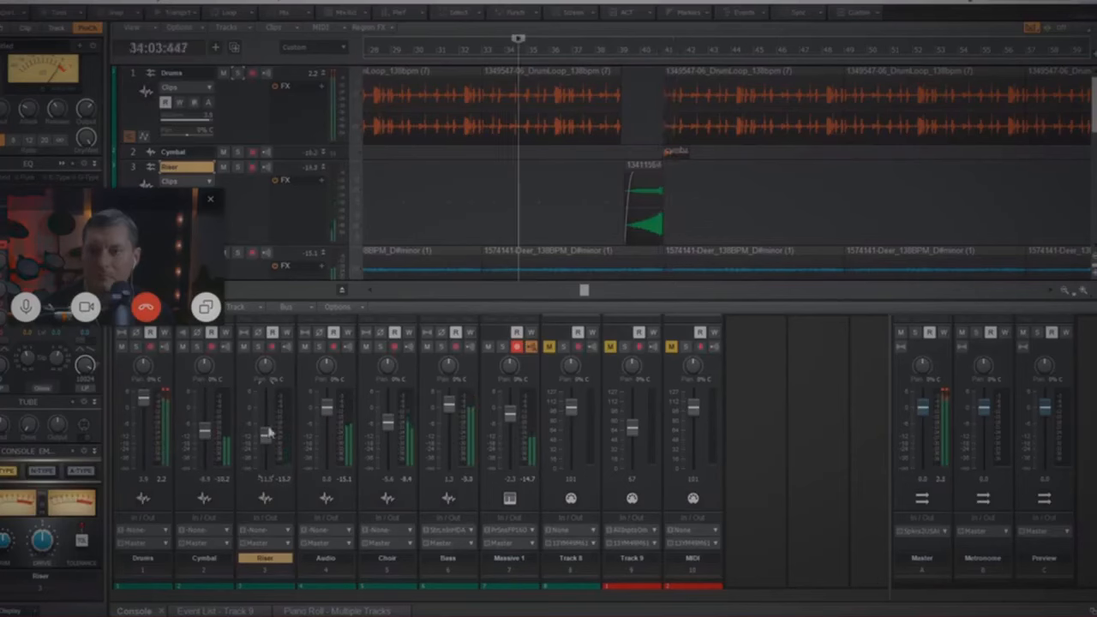
drag(268, 434, 268, 418)
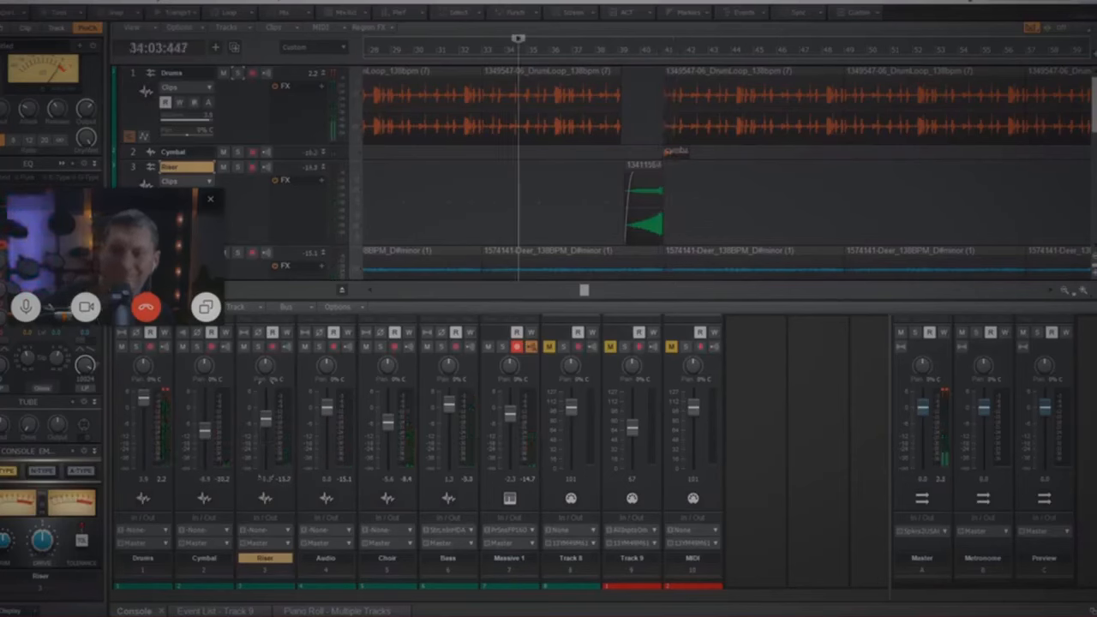
click(609, 206)
key(space)
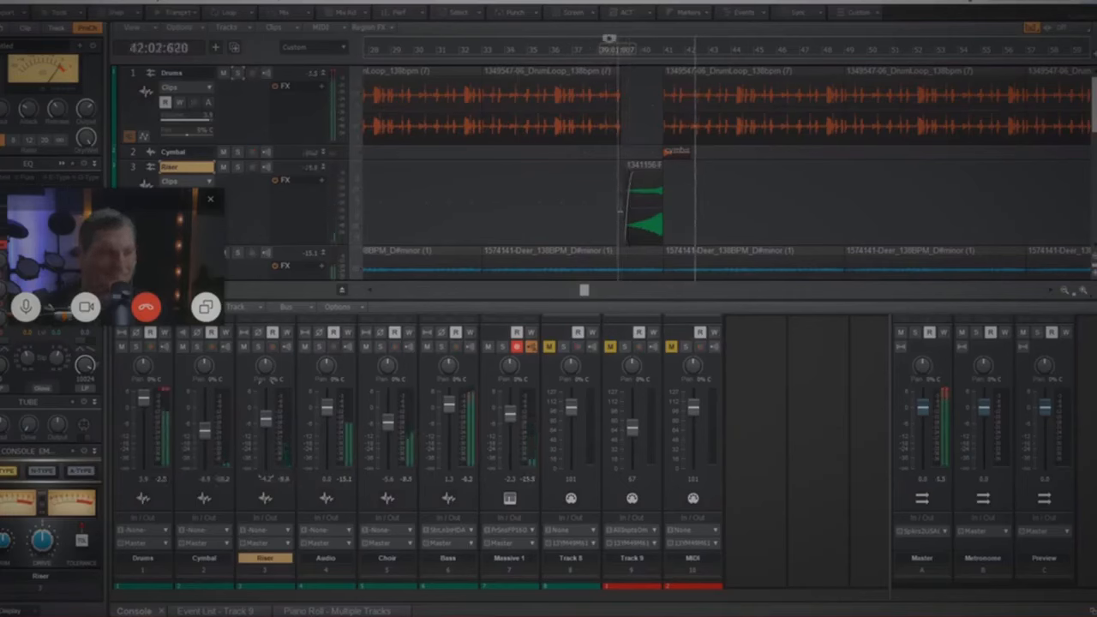
Step: Stop playback, collapse the Riser track and enlarge the track area, then select all clips on tracks 1 to 7
click(1064, 294)
click(1063, 294)
click(1064, 295)
click(1064, 295)
click(1064, 295)
click(1064, 295)
click(1064, 294)
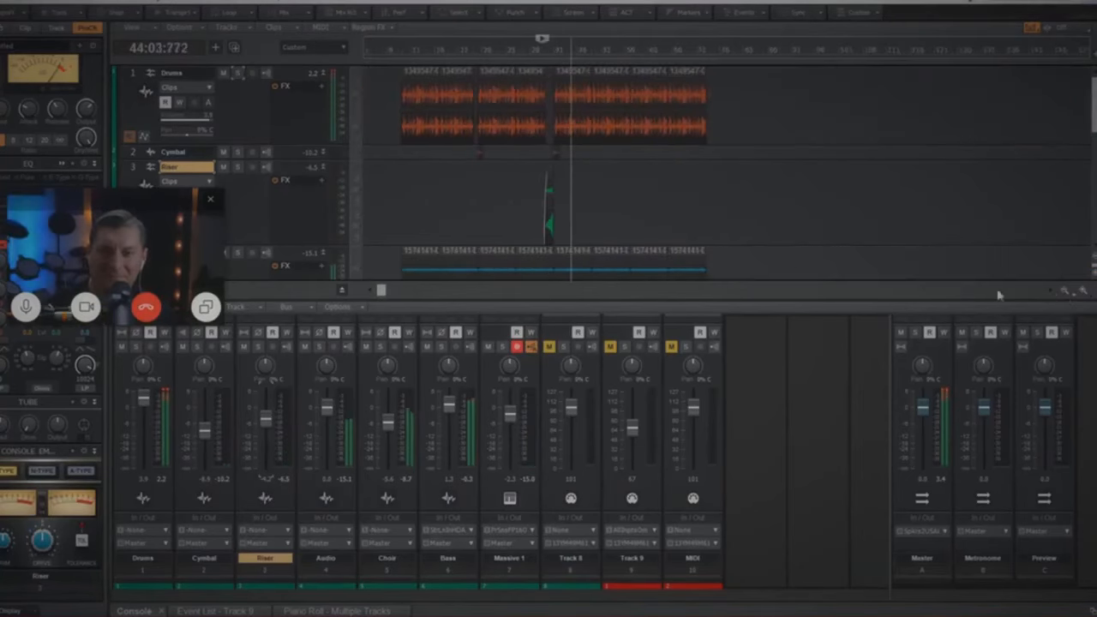
key(space)
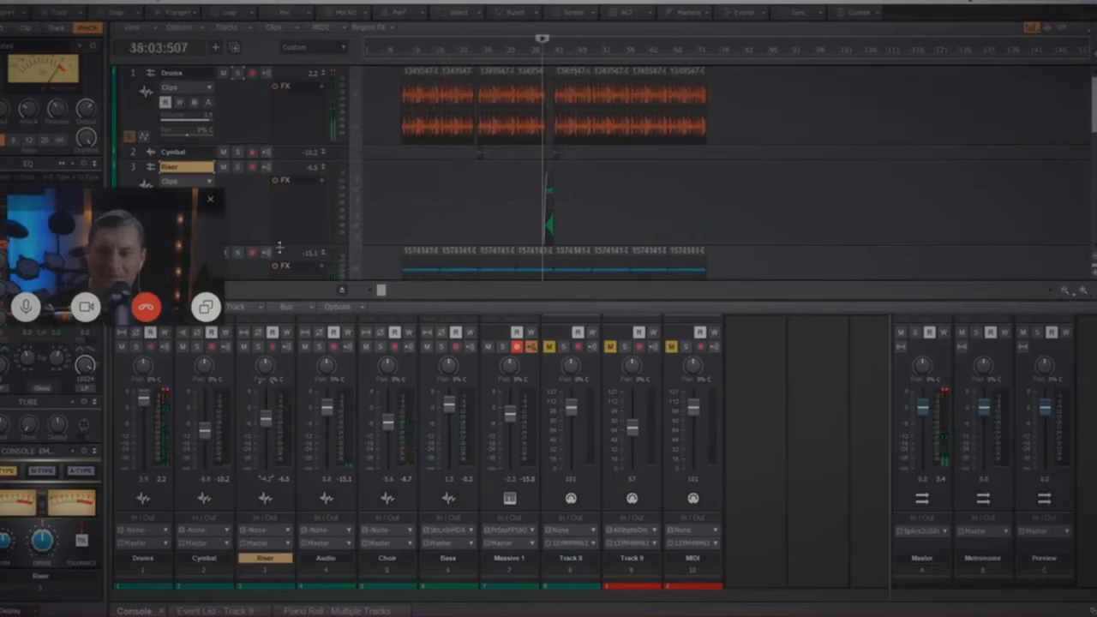
drag(280, 249, 283, 183)
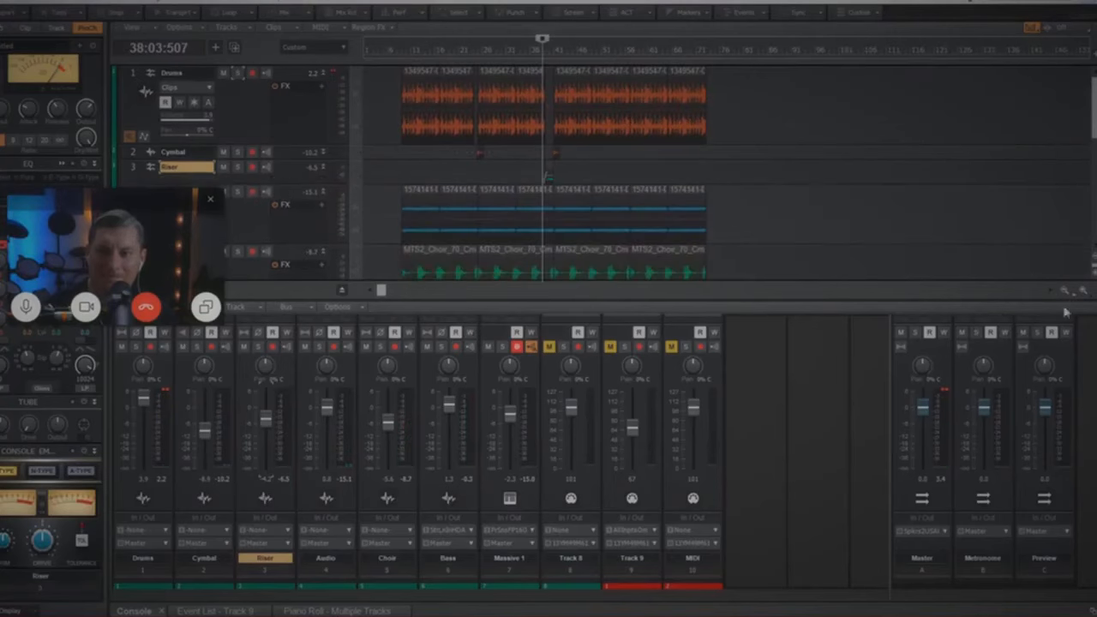
drag(1059, 335, 983, 467)
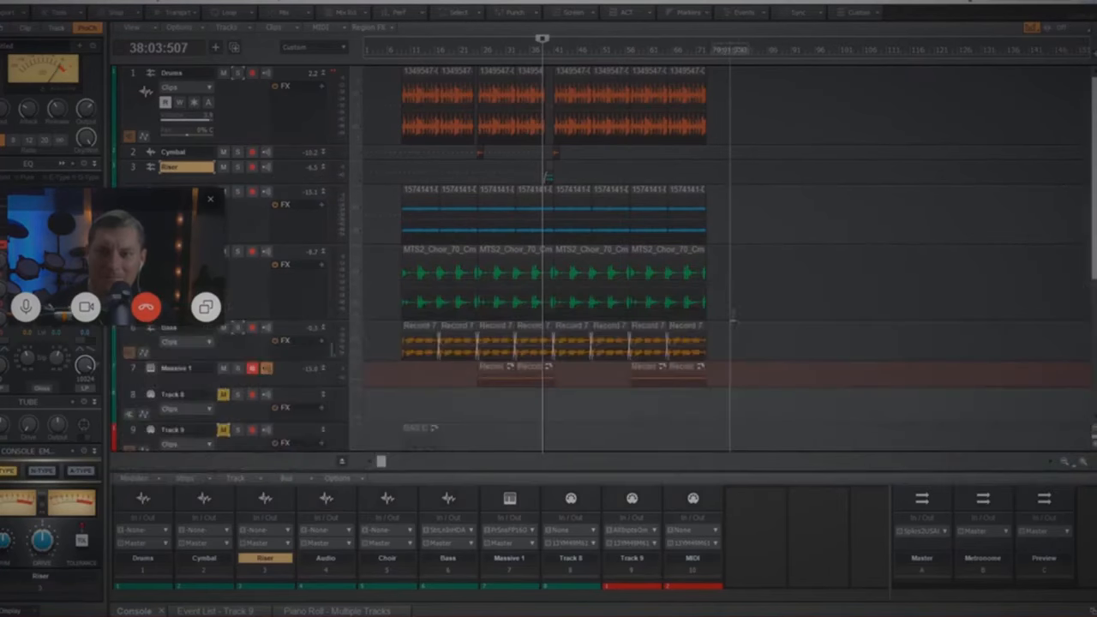
drag(757, 379, 230, 89)
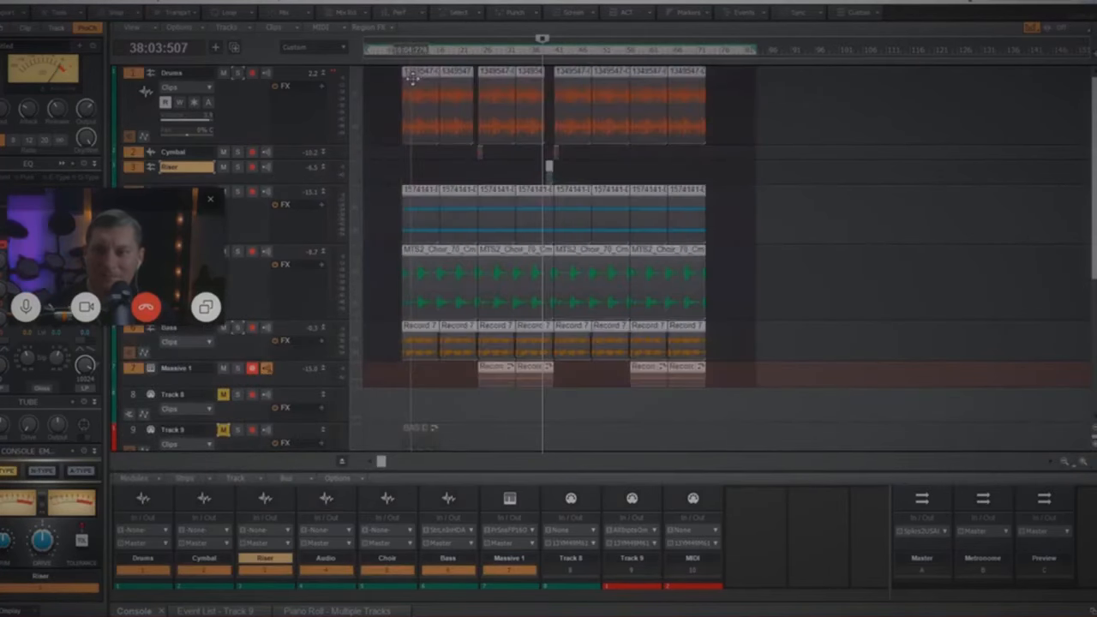
drag(414, 75, 476, 82)
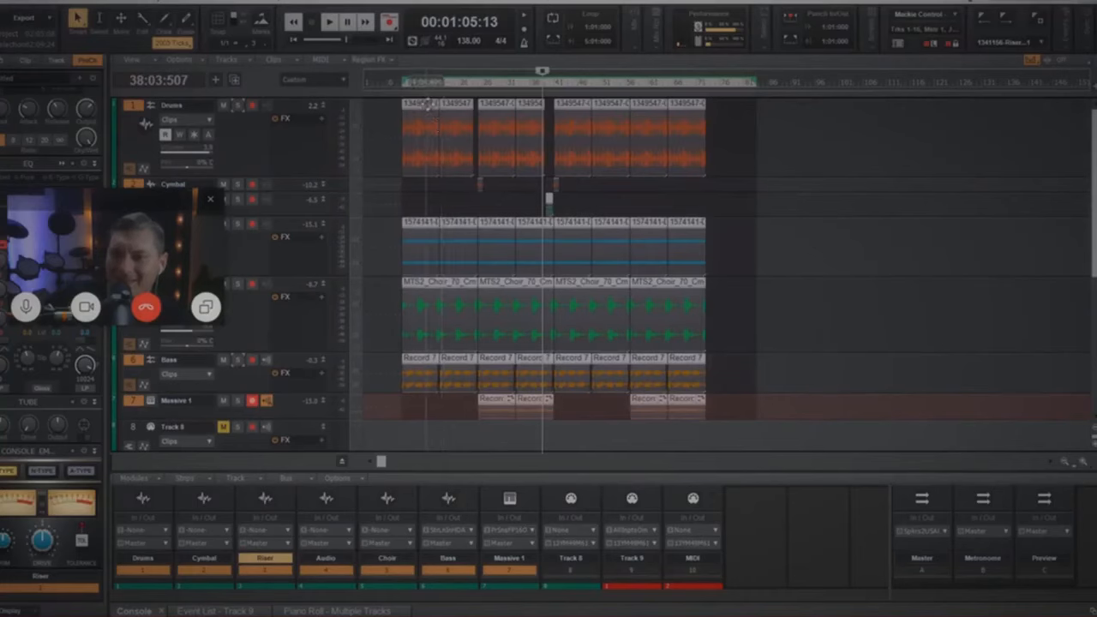
Step: Rename Track 4 as Sample
drag(155, 201, 137, 306)
double_click(187, 224)
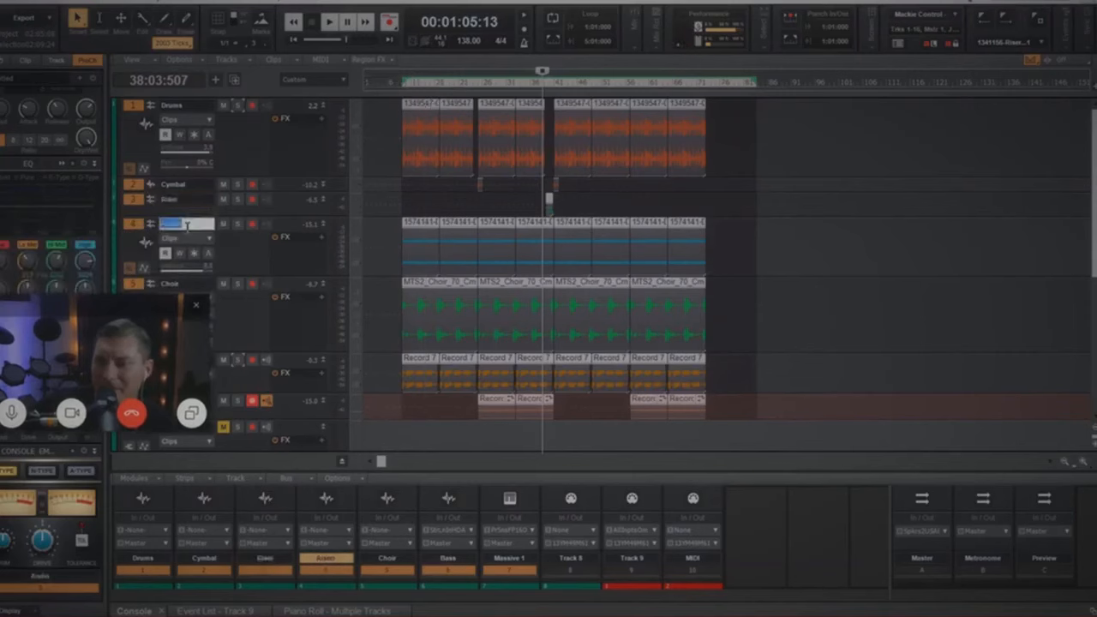
text(Sid)
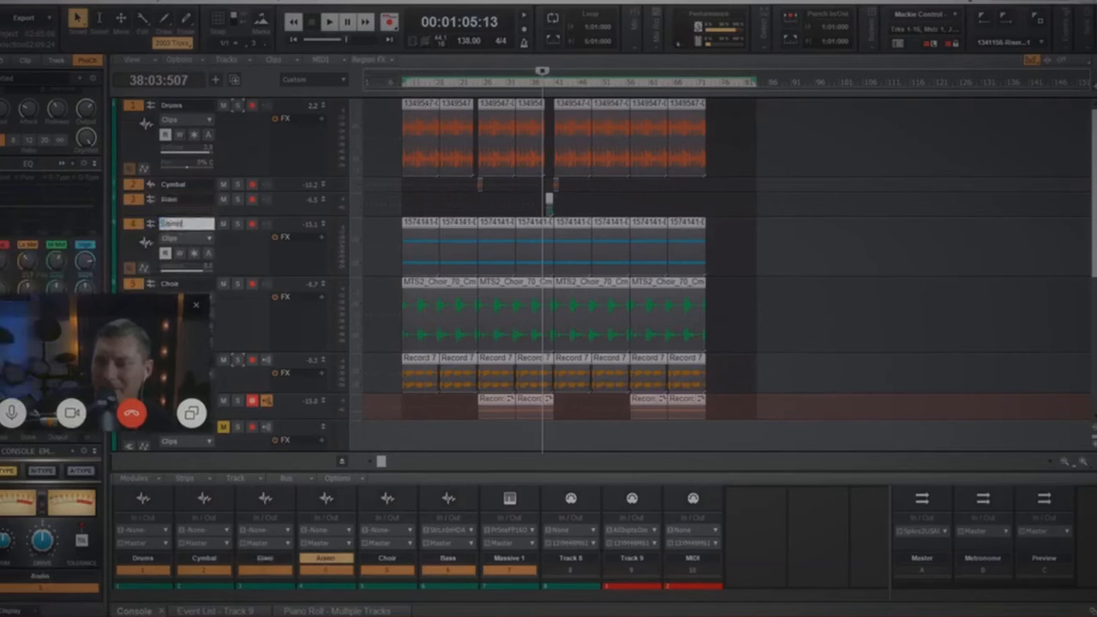
key(Return)
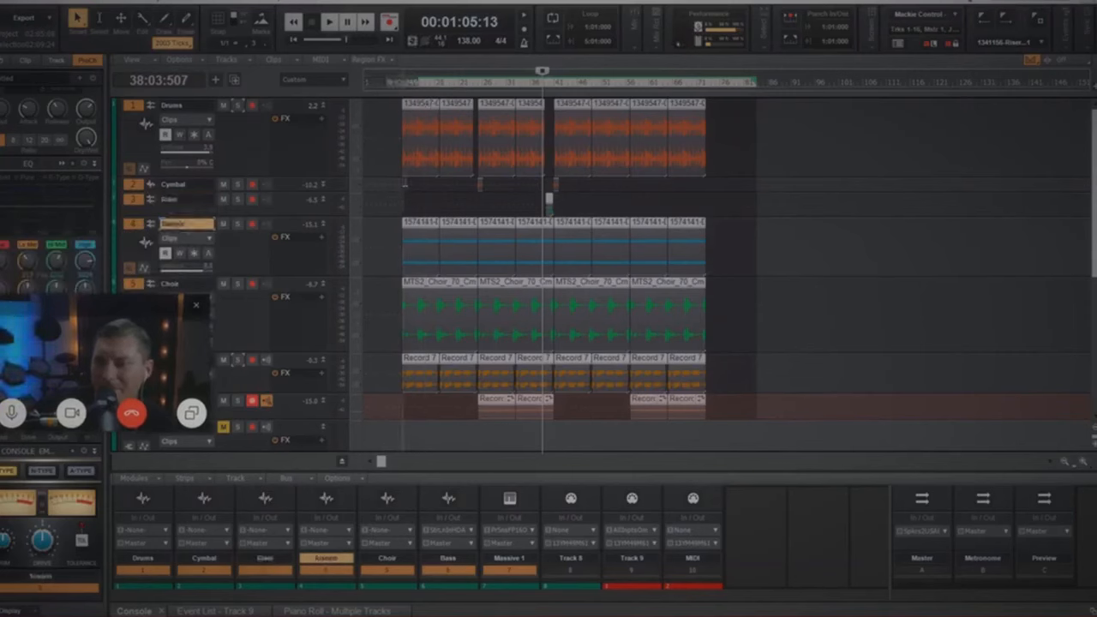
Step: Turn on snapping and move all selected clips four measures later so the arrangement starts at measure 13
drag(457, 226, 483, 225)
key(ctrl+z)
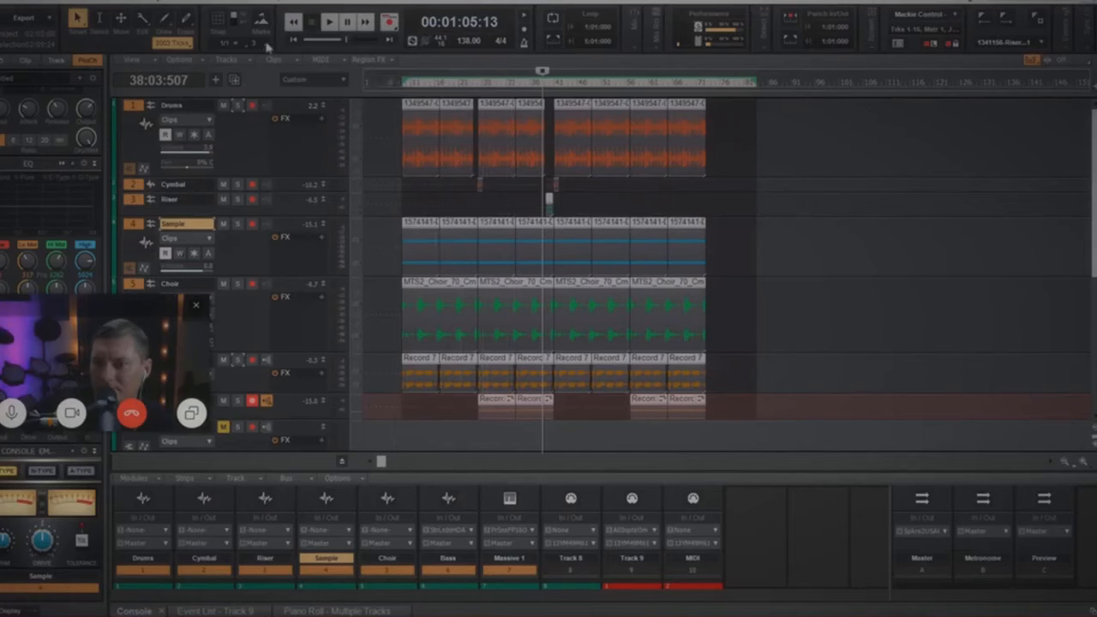
click(220, 26)
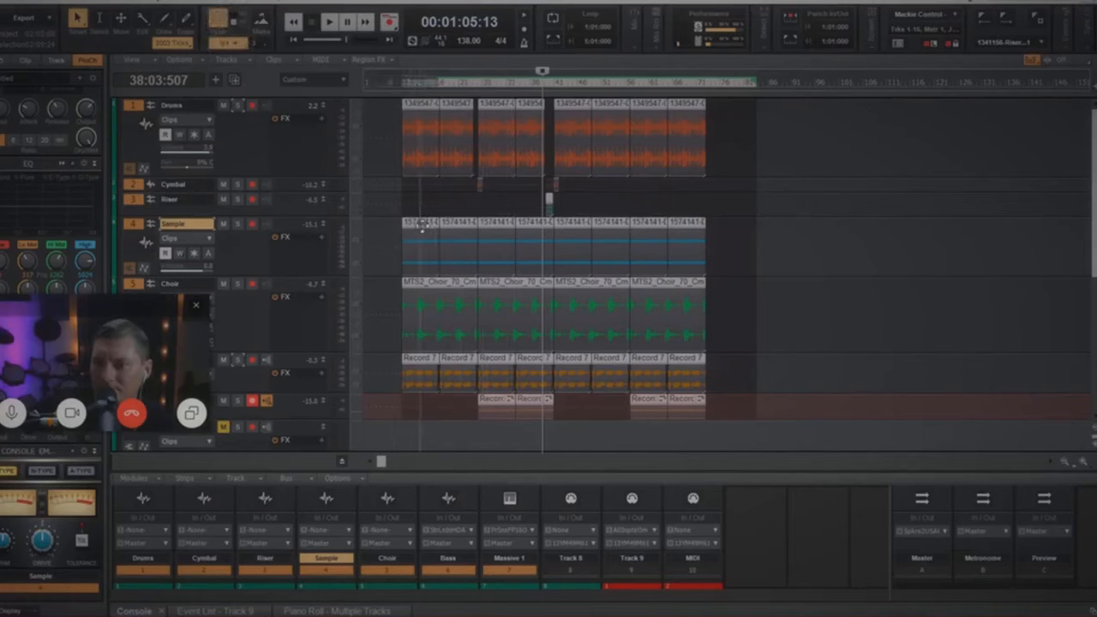
drag(421, 224, 456, 213)
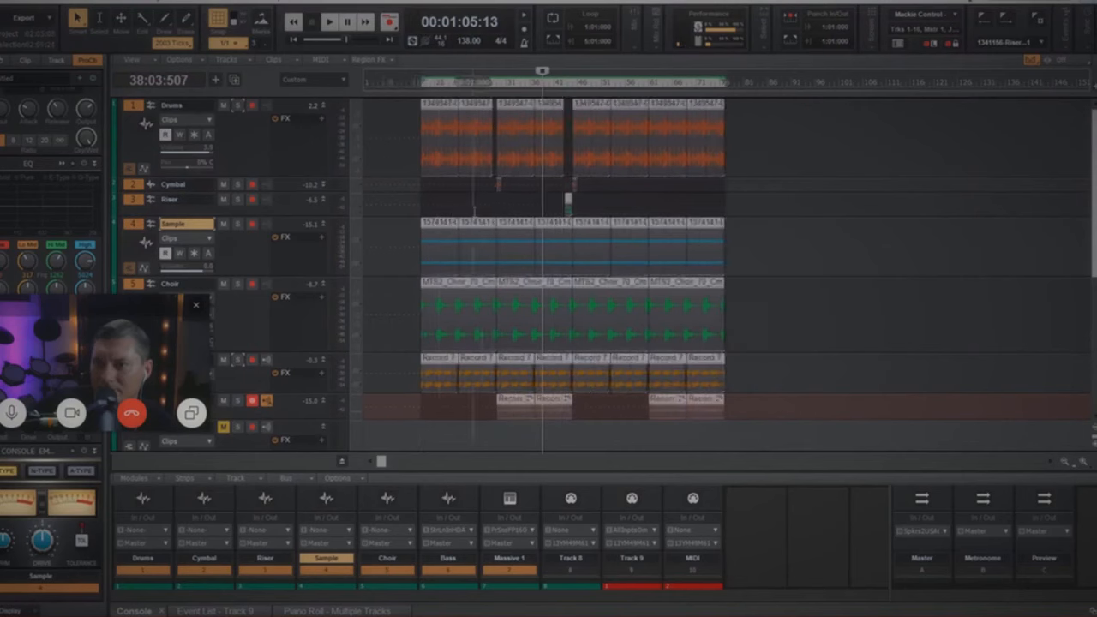
Step: Copy the first Sample clip to measure 5 and copy the riser and cymbal crash to lead into measure 13
click(441, 231)
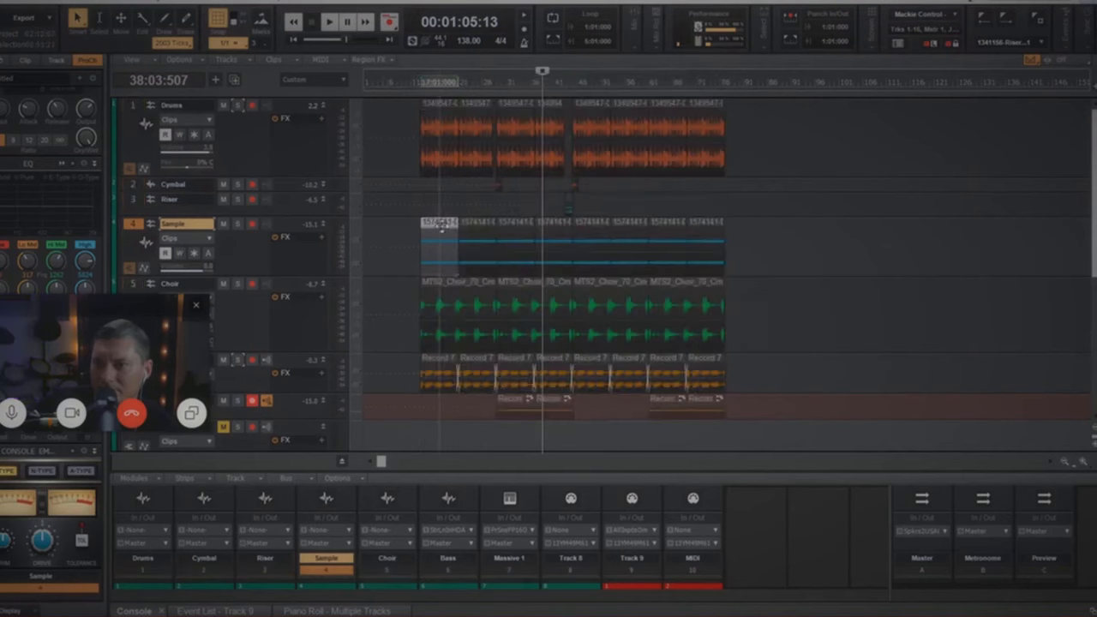
drag(441, 227, 402, 235)
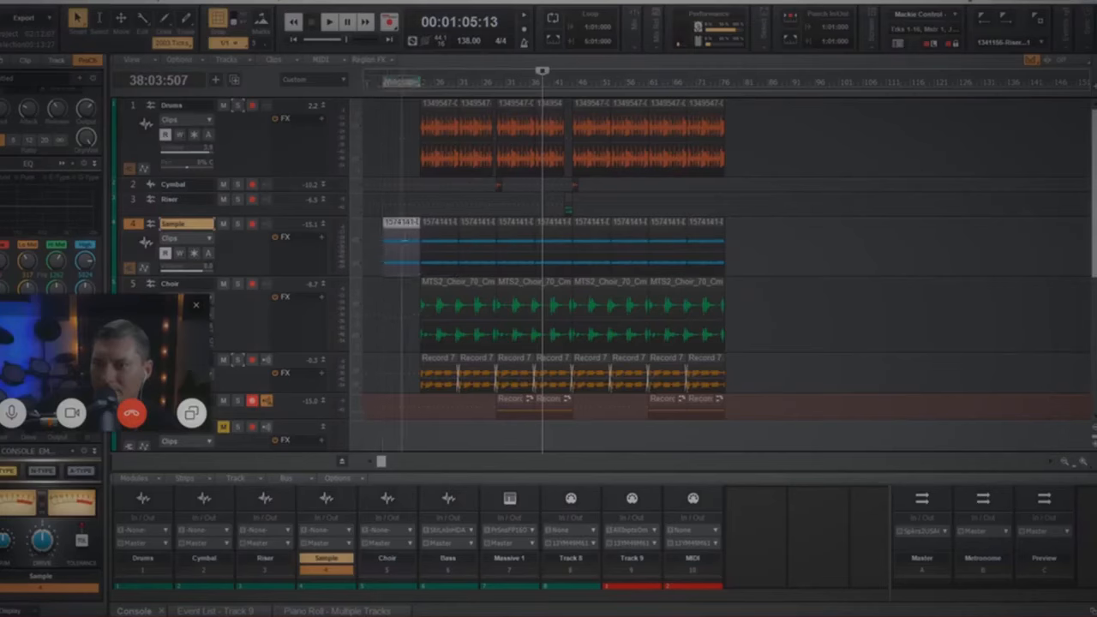
drag(598, 206, 418, 196)
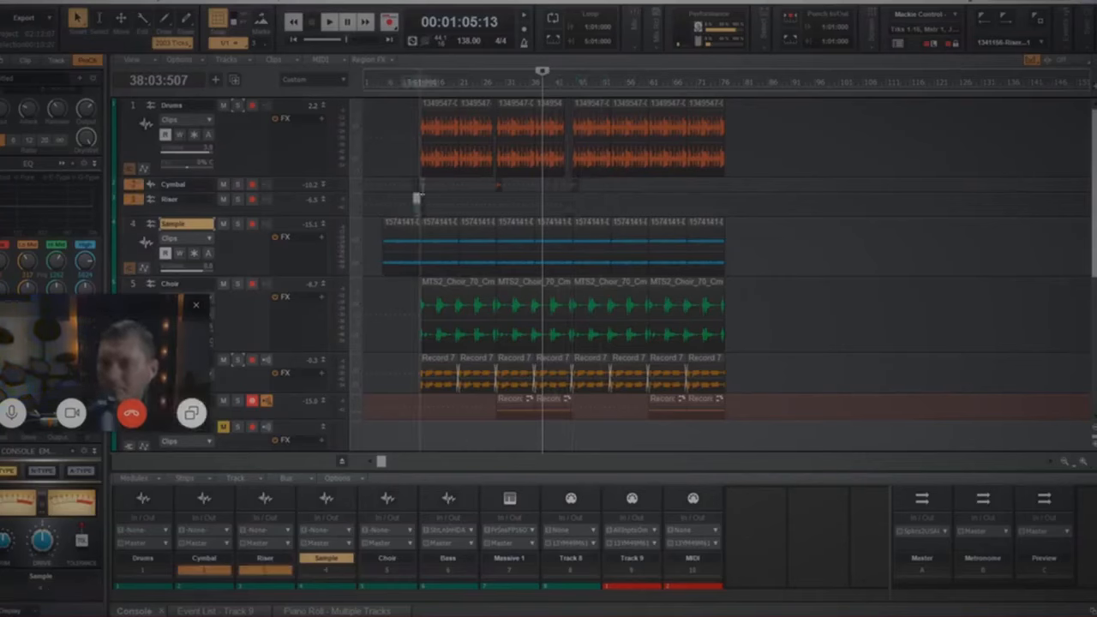
Step: Set the playback position to measure 5 and copy the first Massive 1 clip there for the intro
click(382, 206)
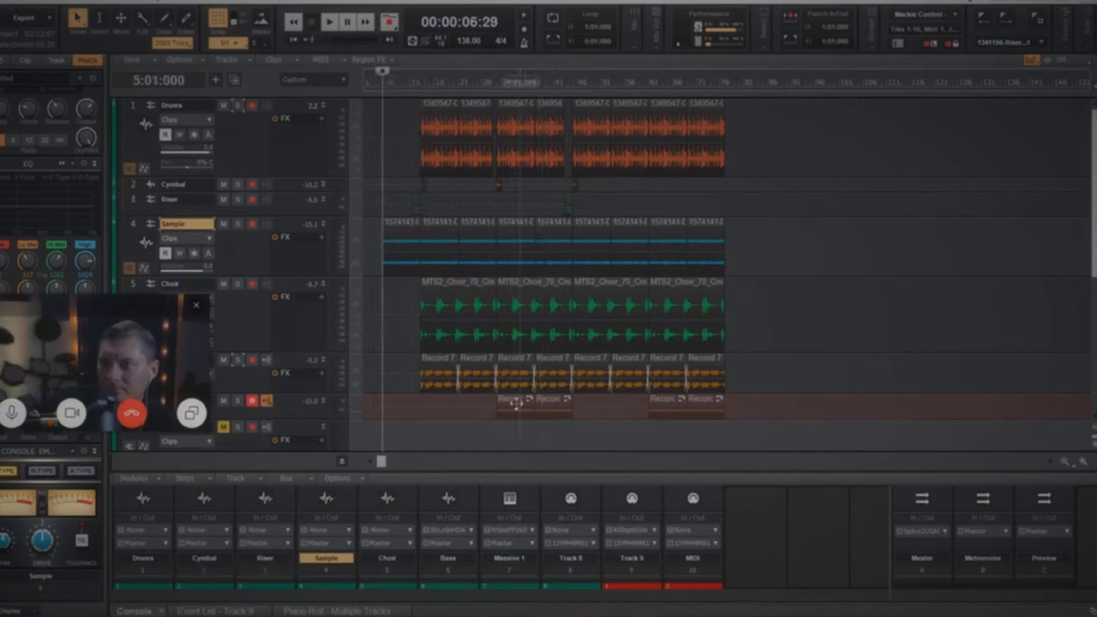
click(506, 405)
drag(486, 404, 407, 407)
Step: Audition the arrangement with the Guitar and Kontakt 1 parts and stop playback
key(space)
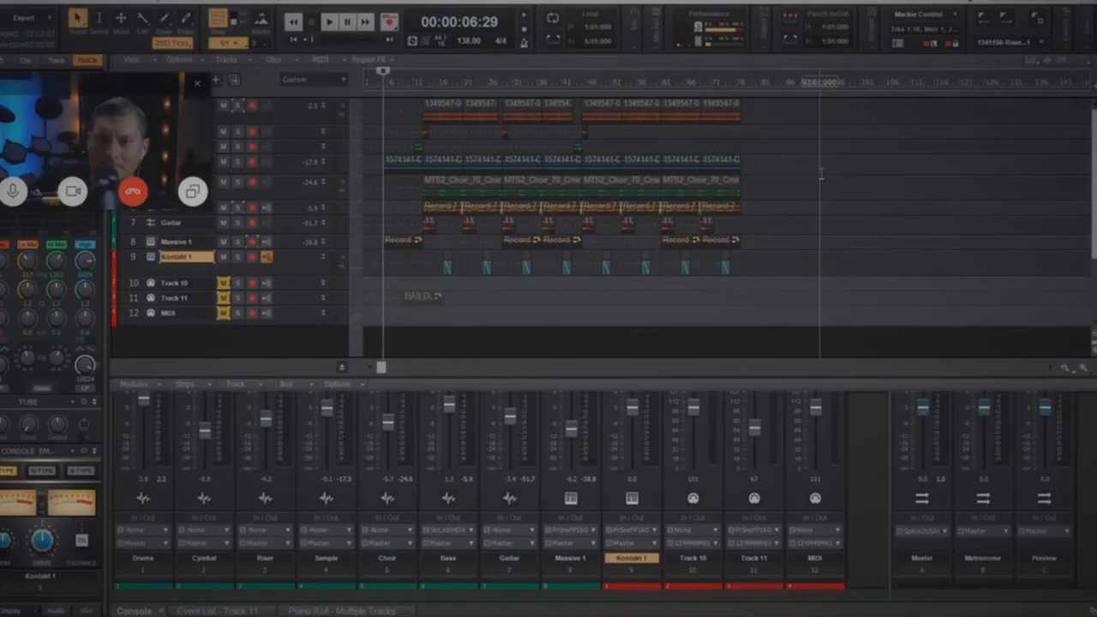
key(space)
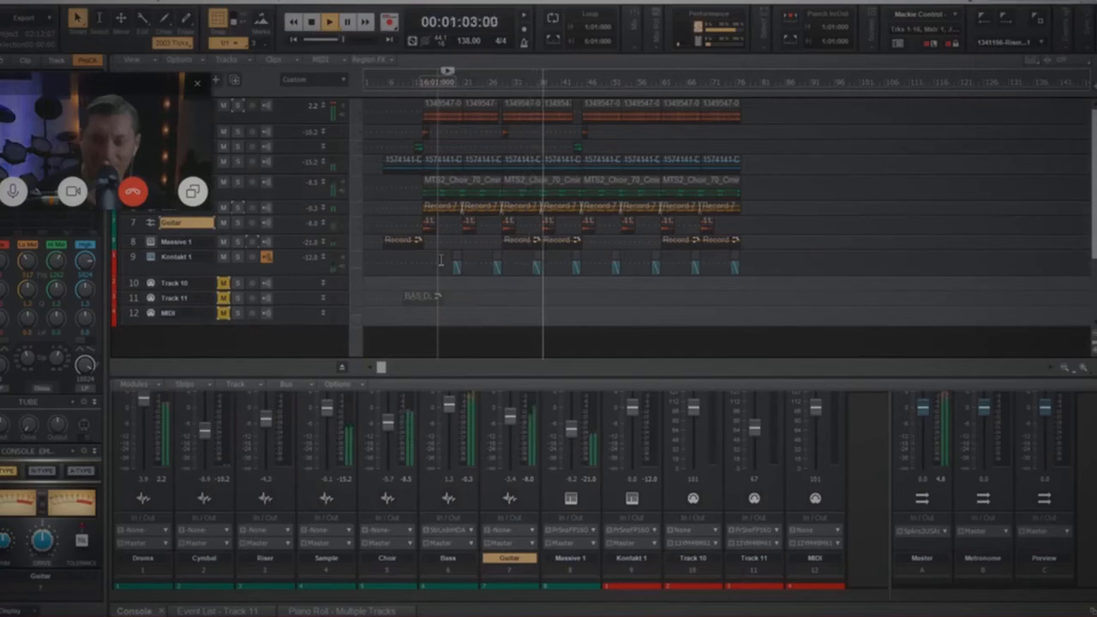
key(space)
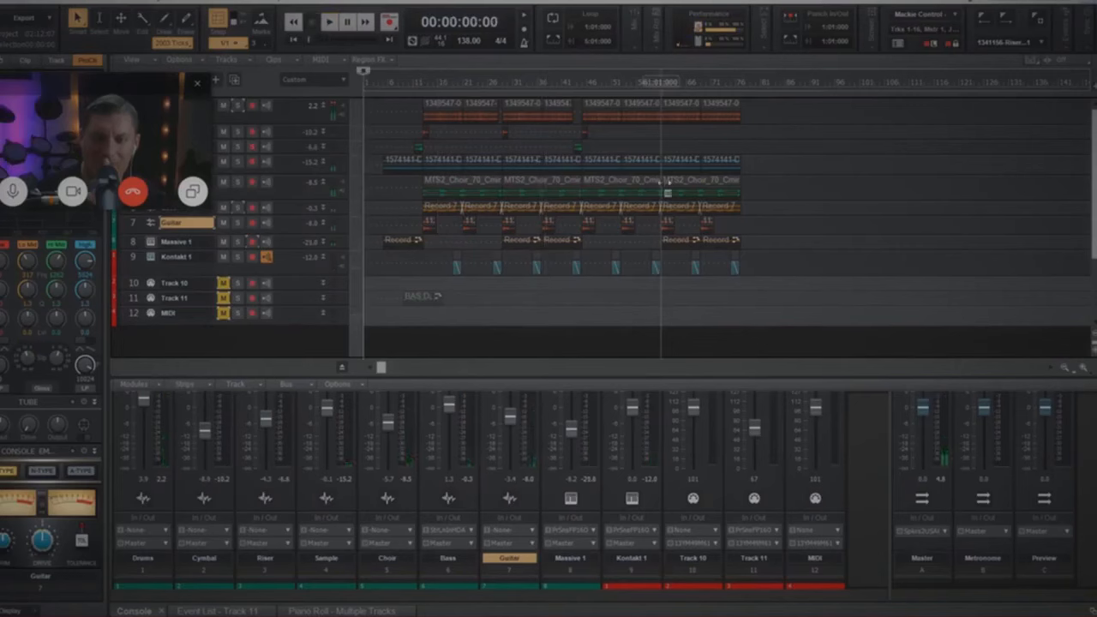